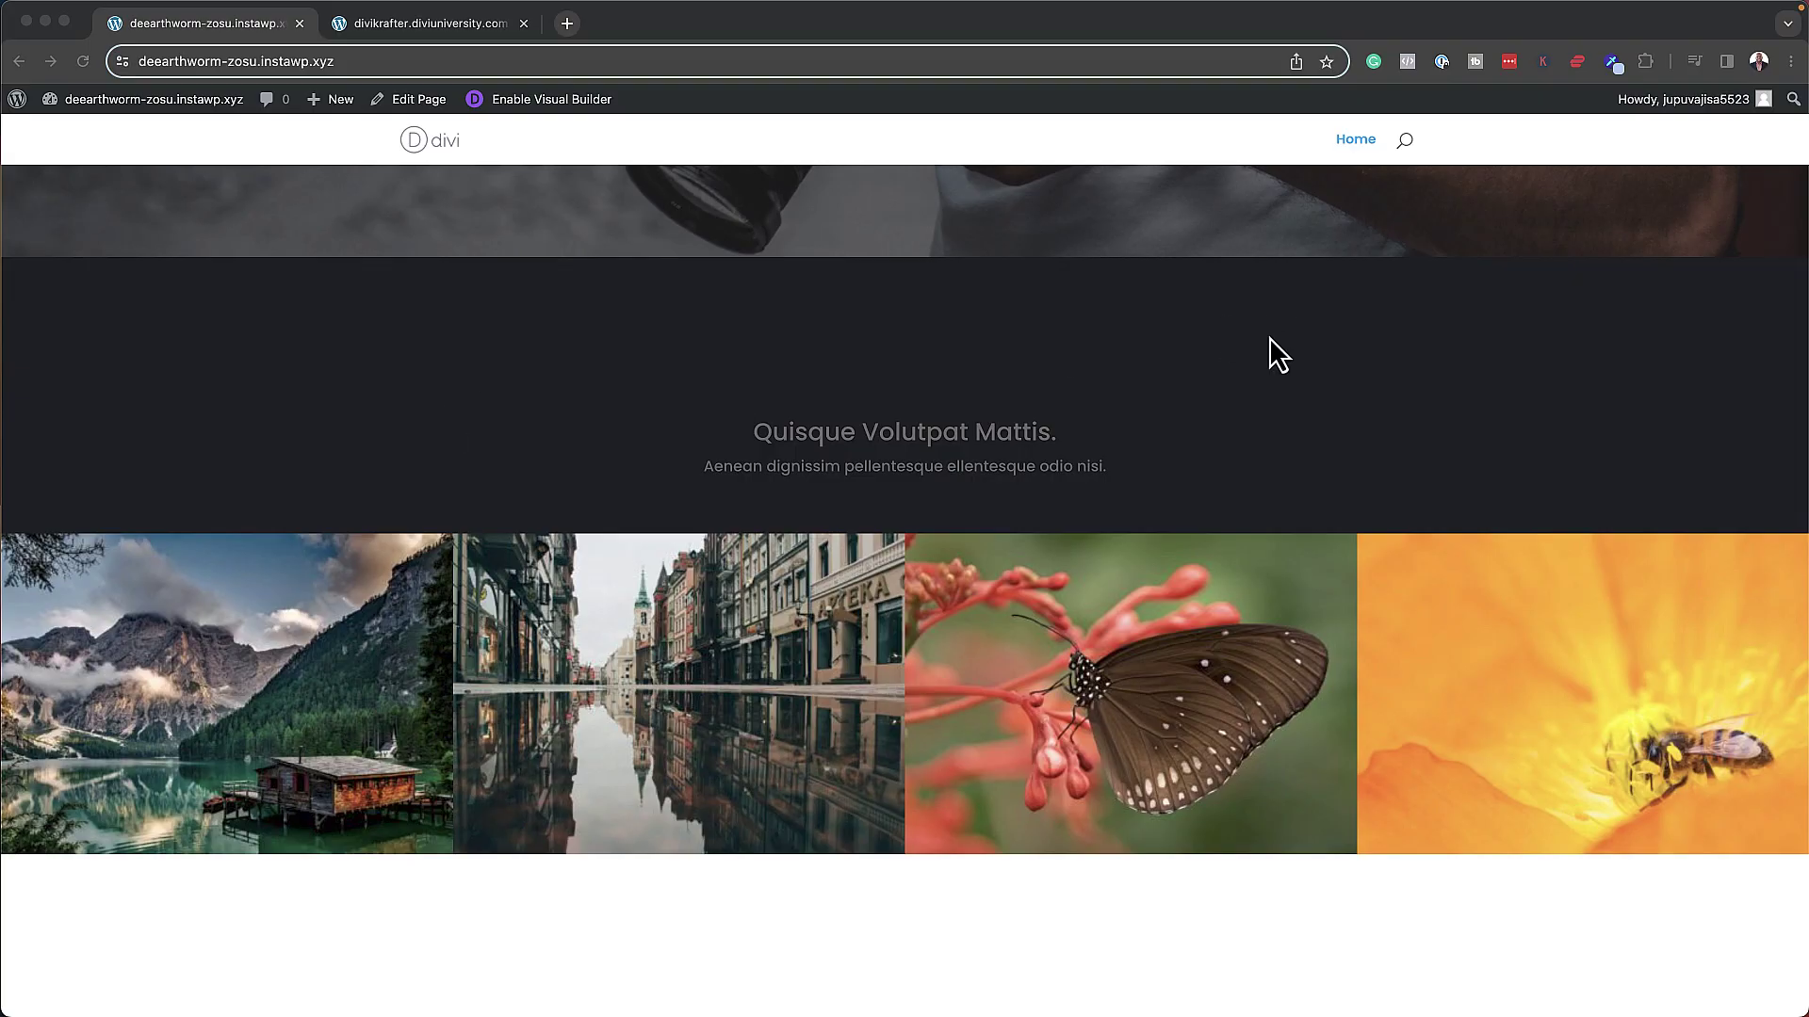
- Cycle through the gallery photos in the lightbox, close it, and go to the WordPress Updates tab
scroll(1269, 338, down, 3)
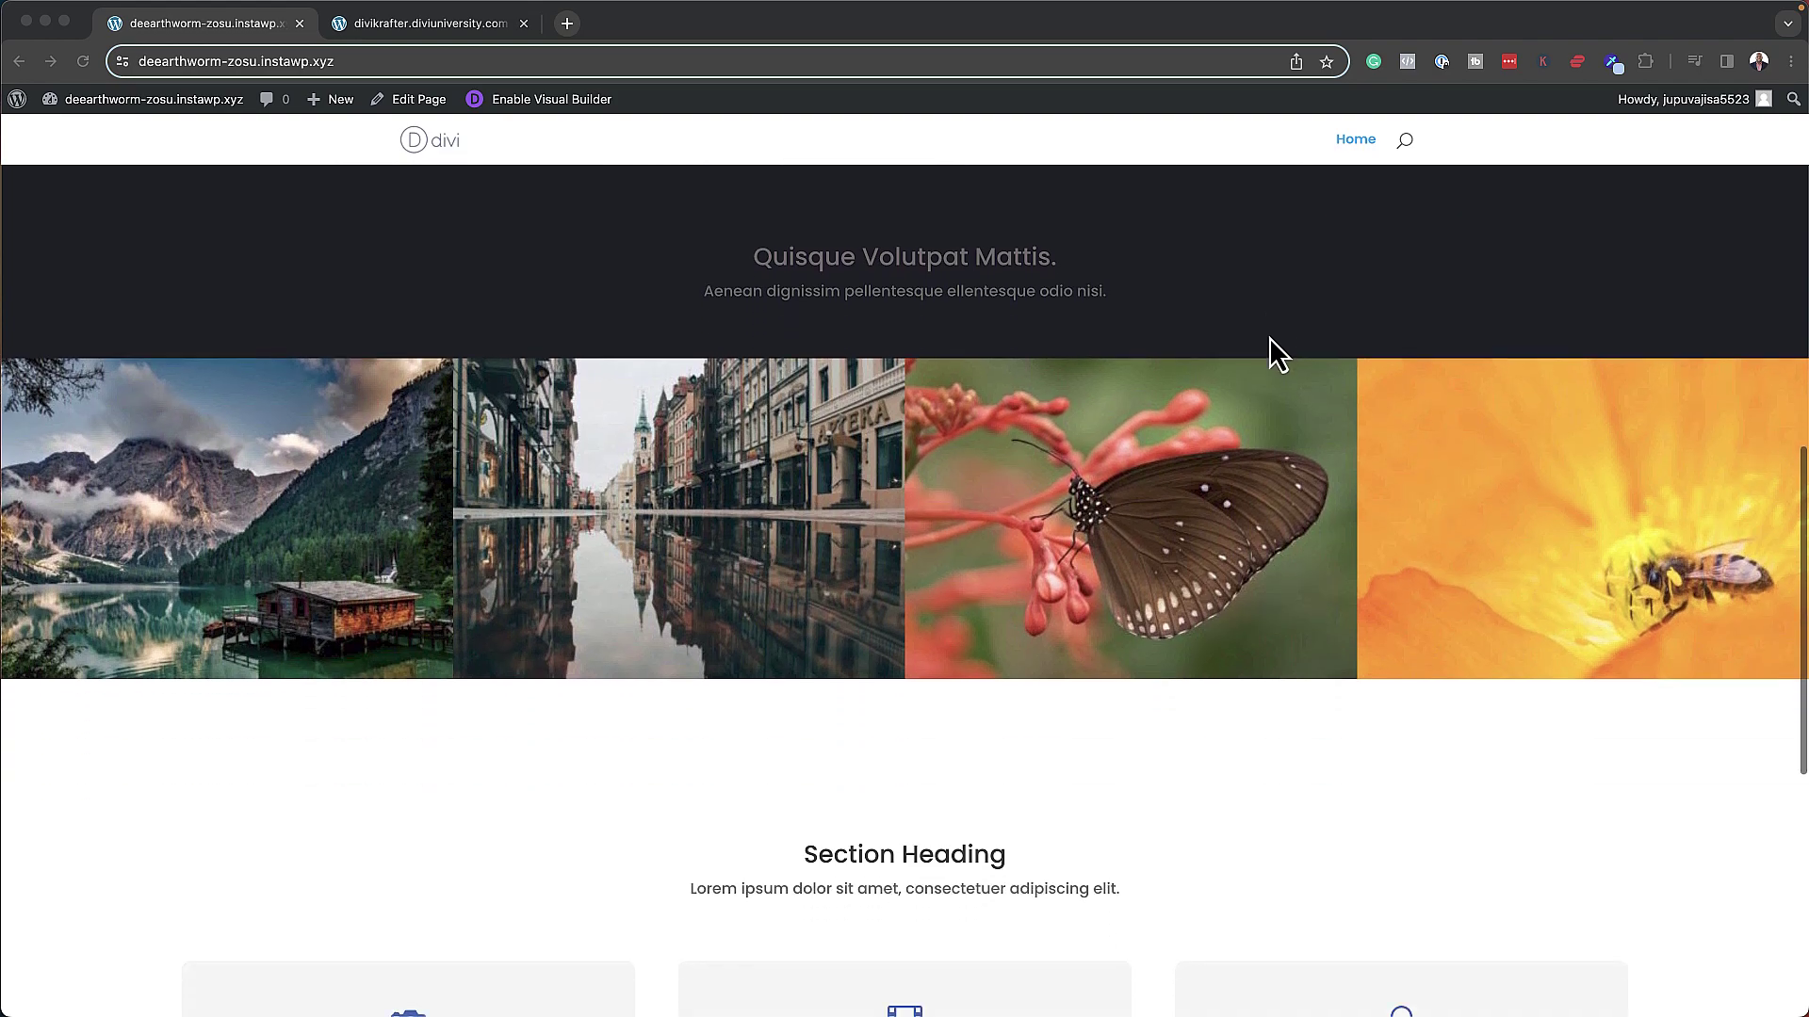
click(757, 533)
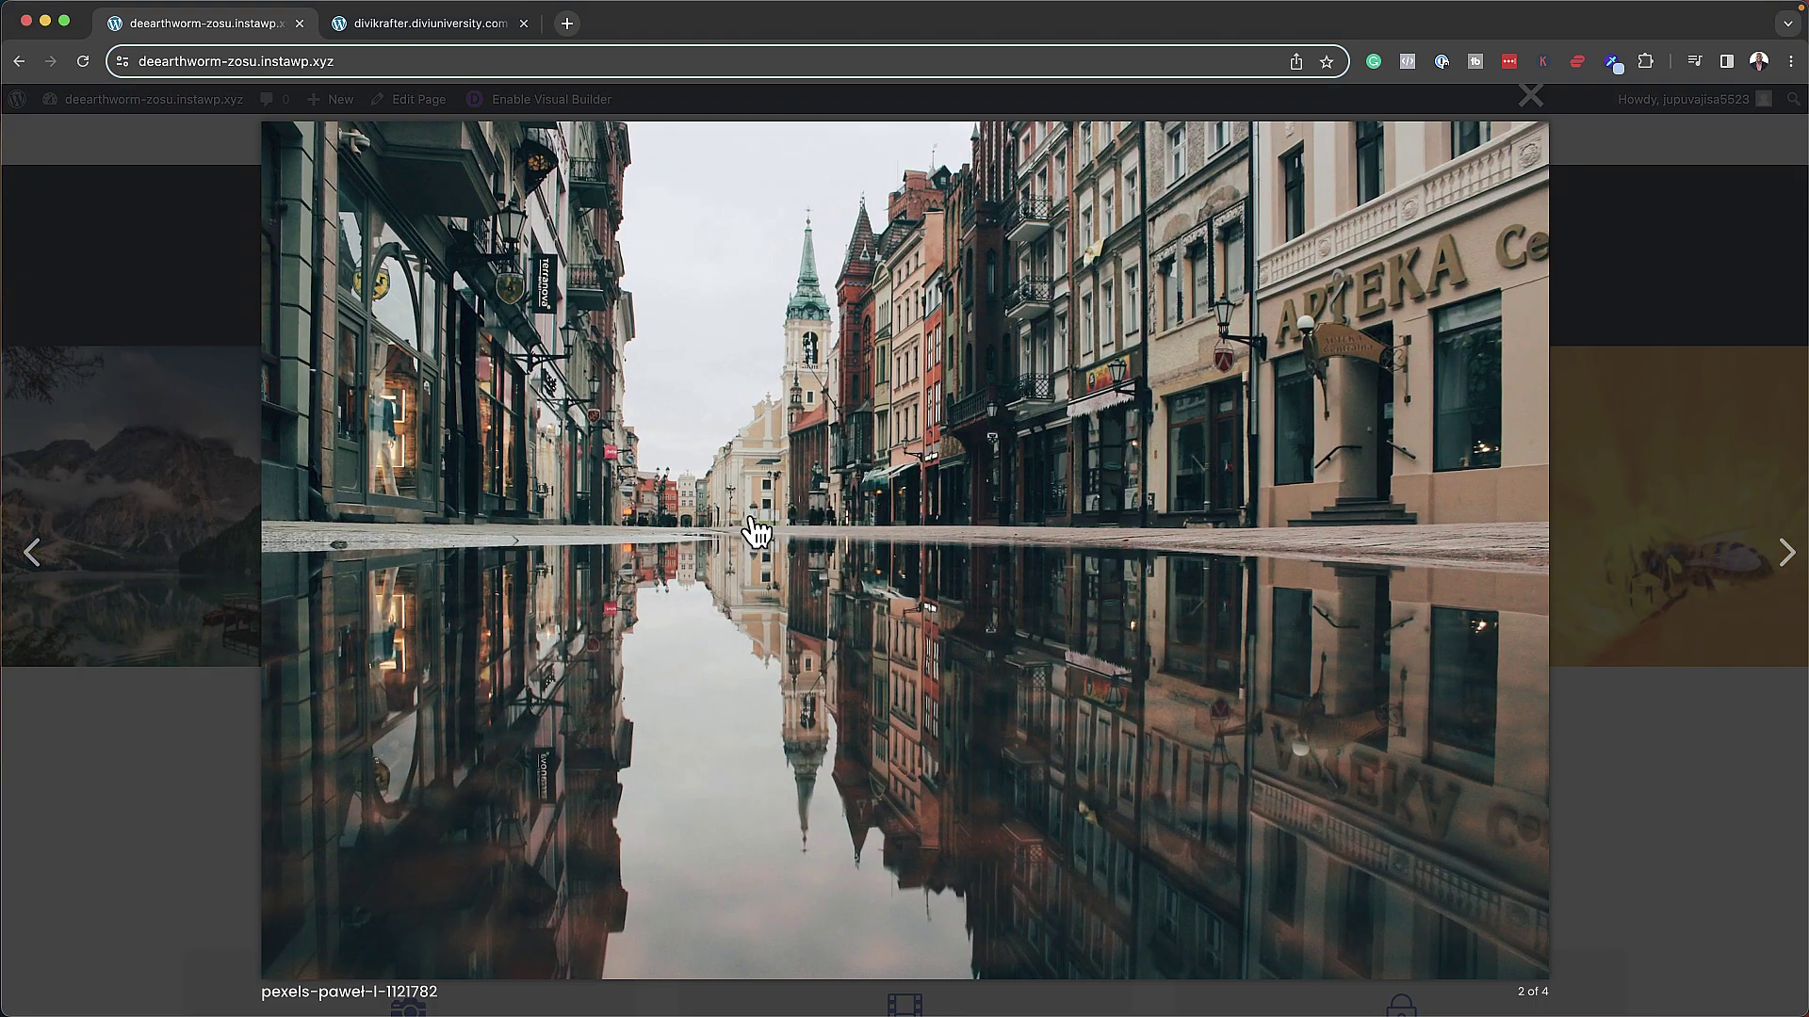
click(1790, 563)
click(1790, 563)
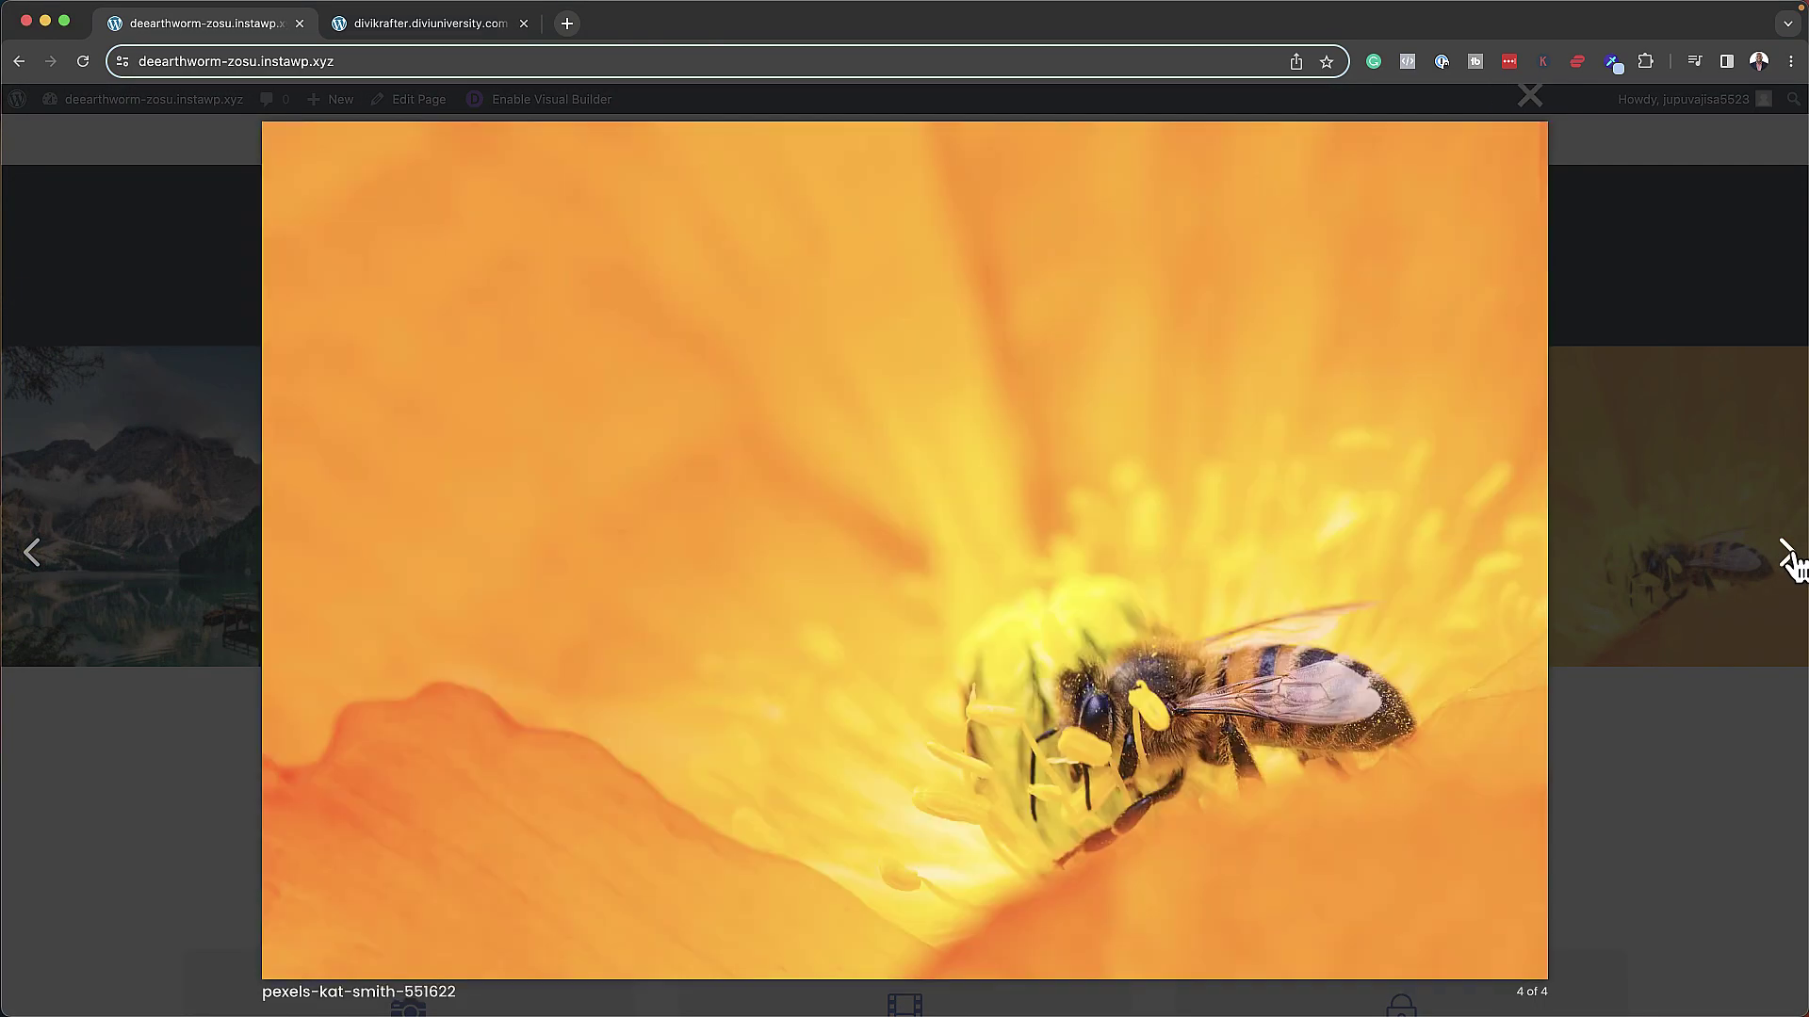
click(1791, 563)
click(1747, 391)
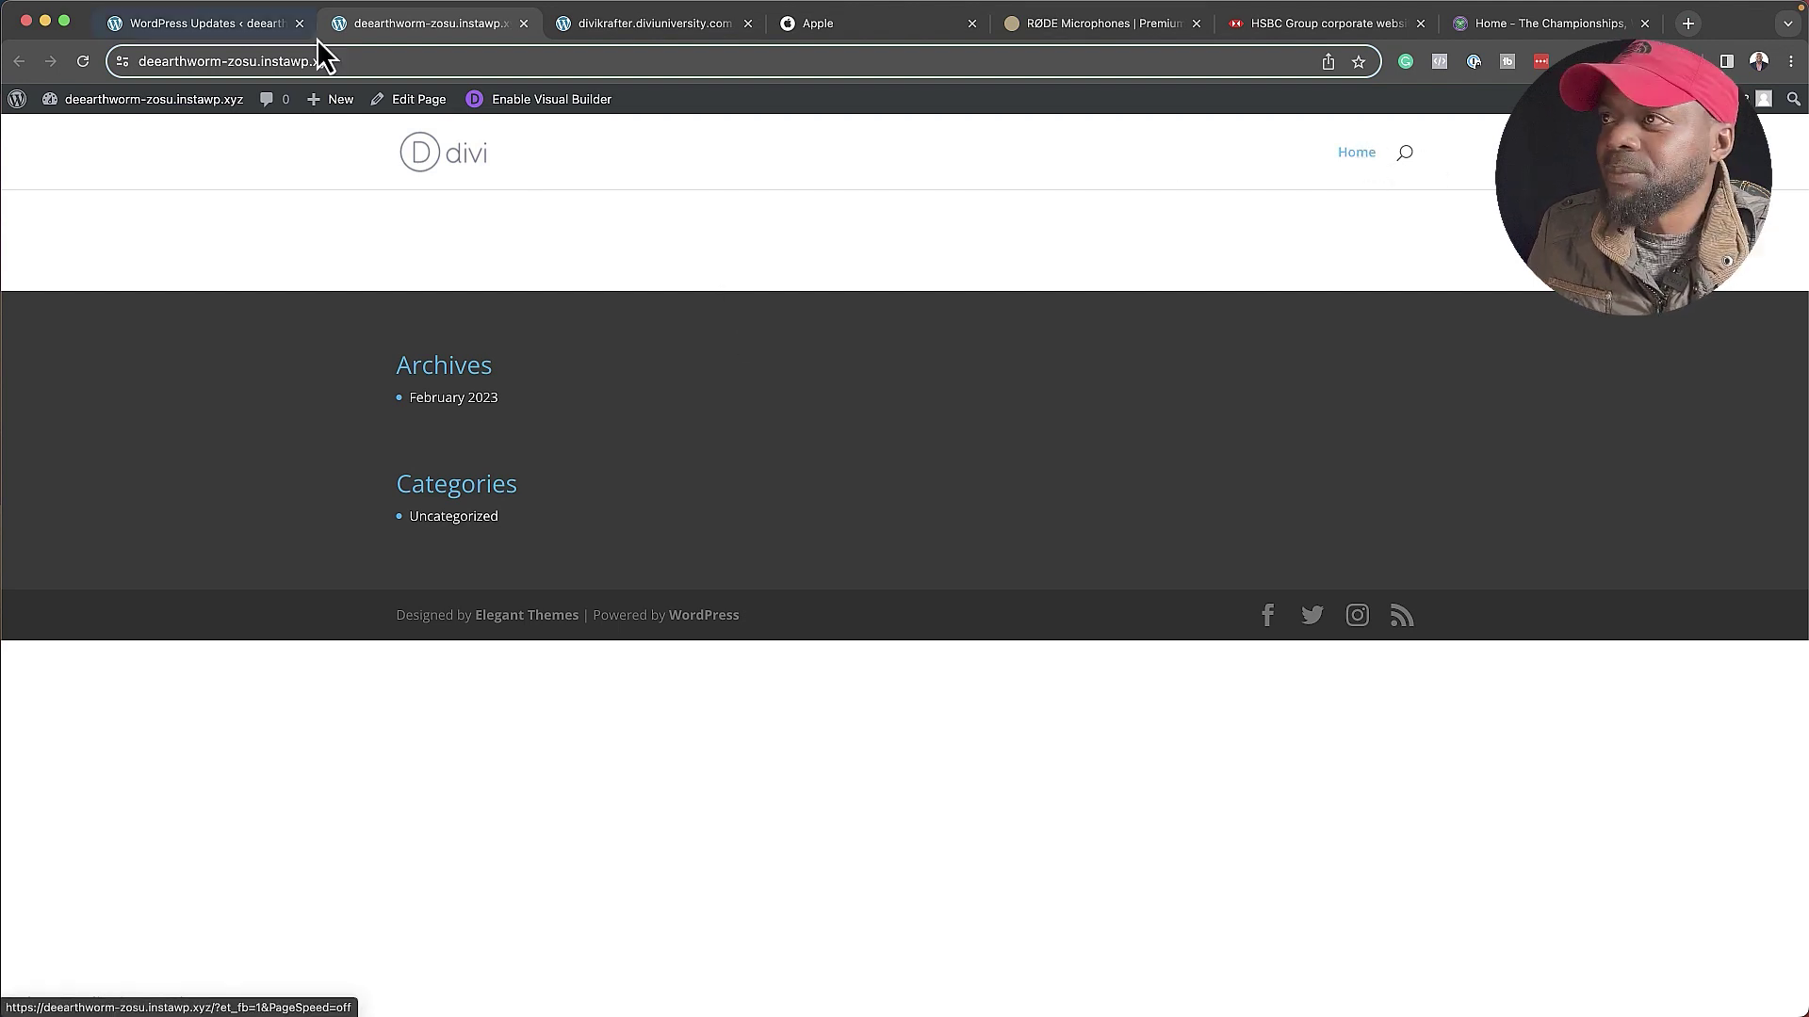
click(236, 26)
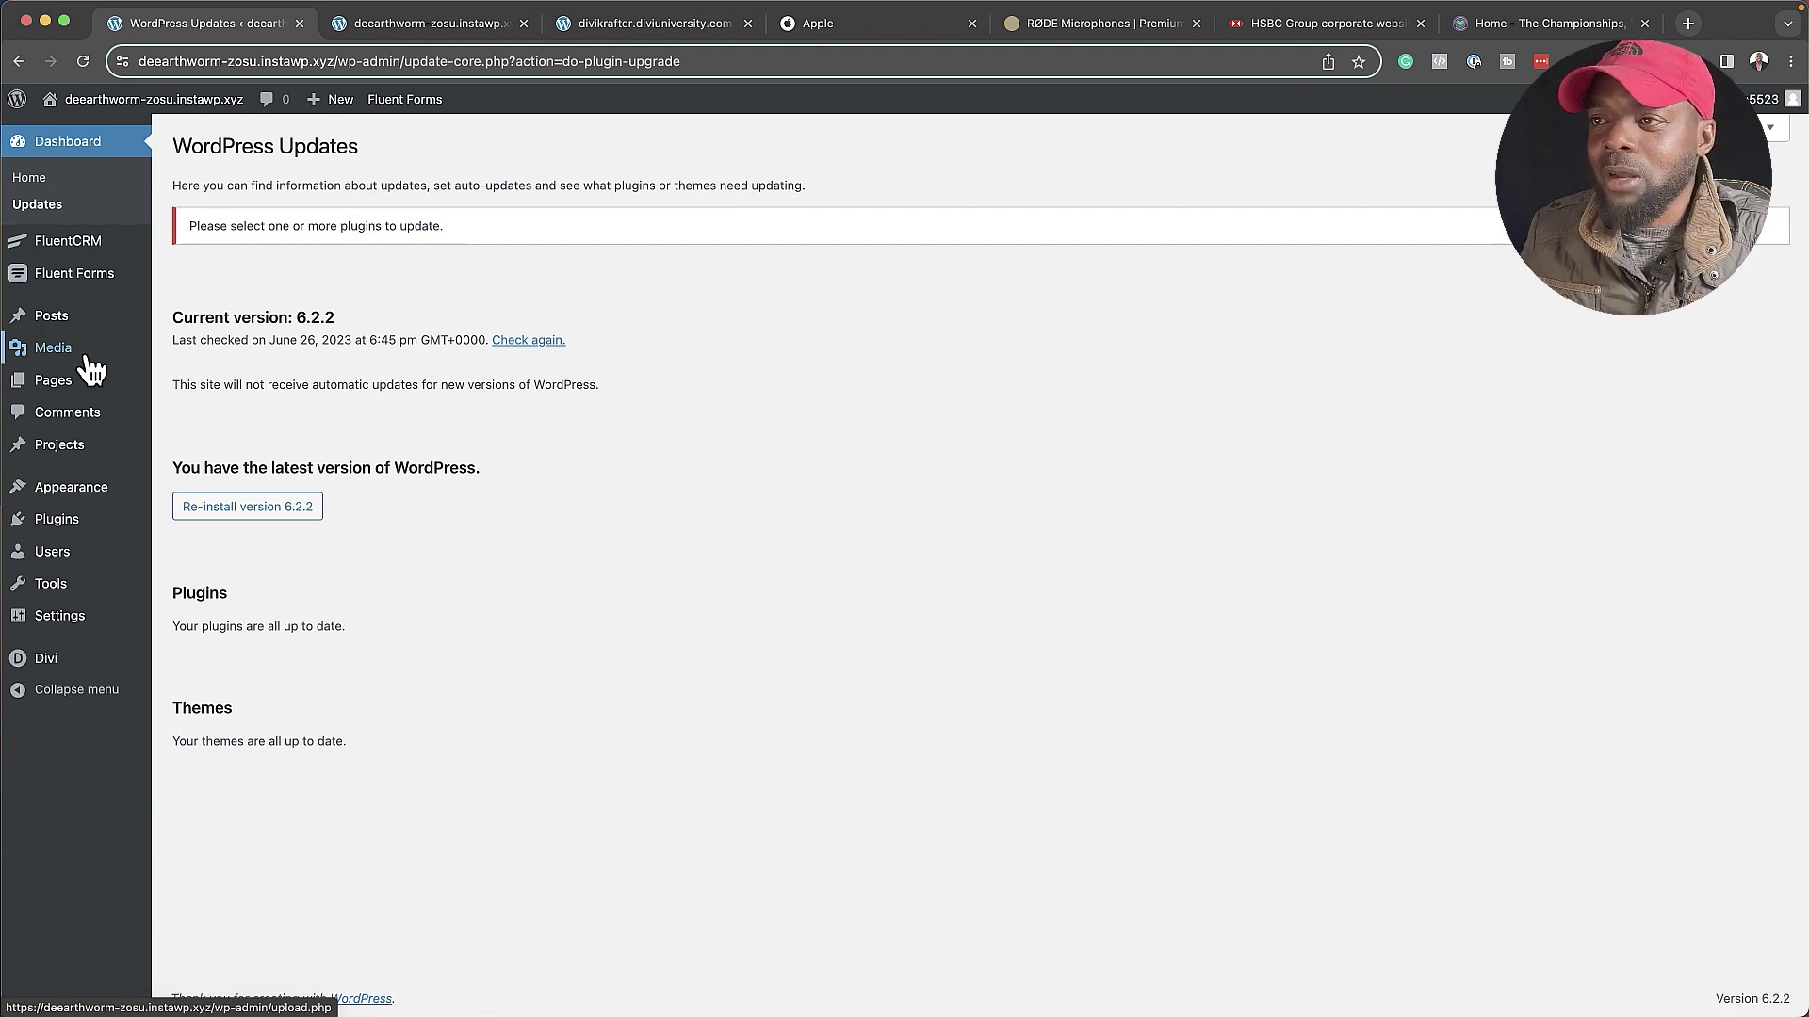
- Upload all six pexels JPG photos from the Desktop into the Media Library
click(89, 365)
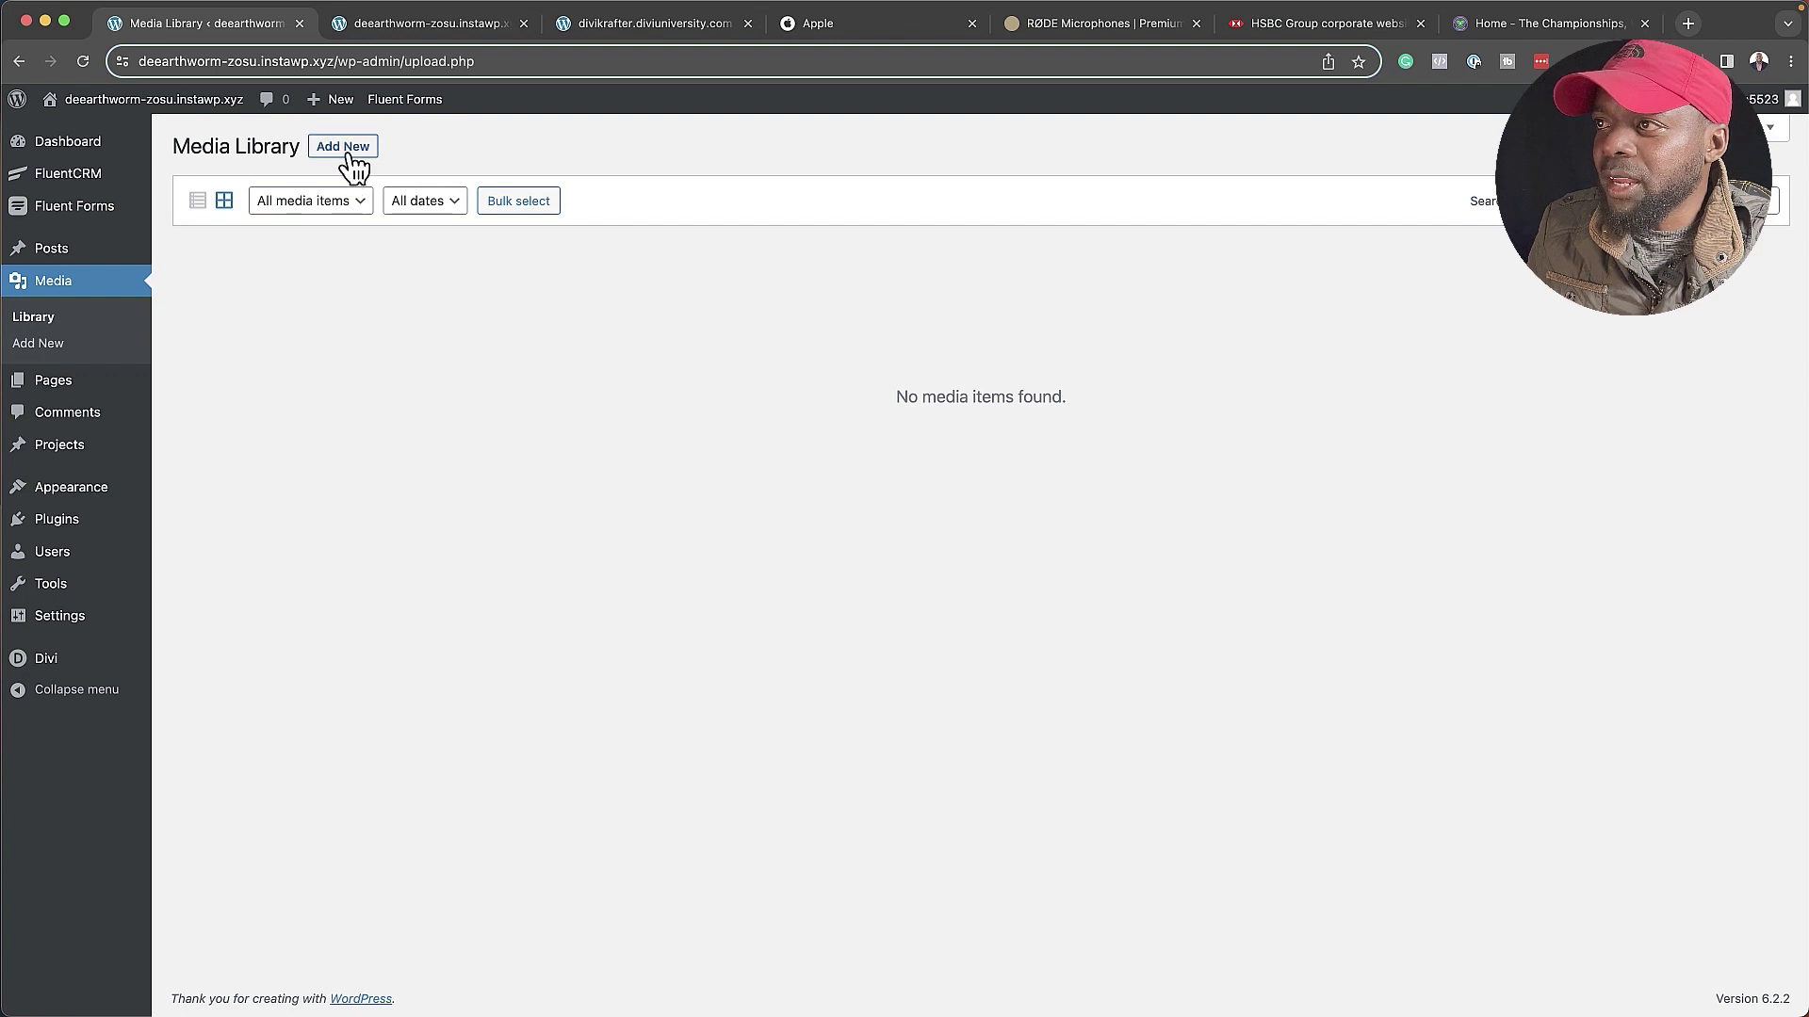
click(353, 155)
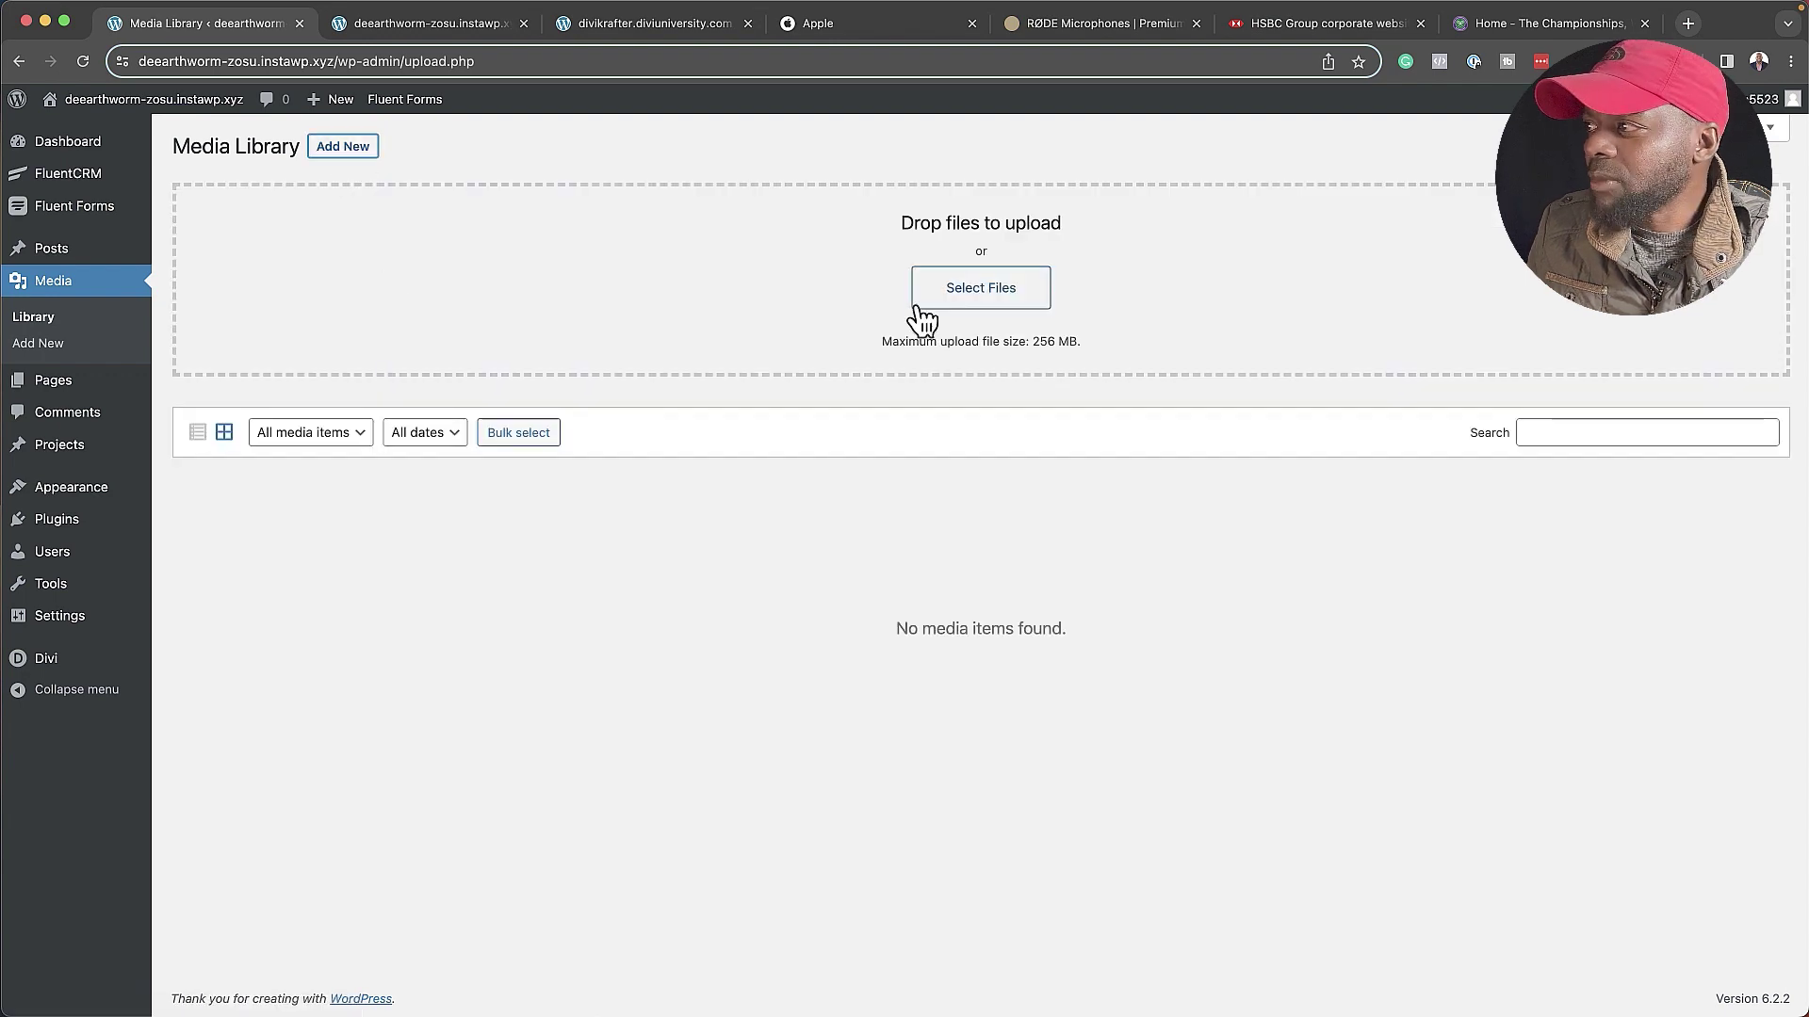
click(980, 288)
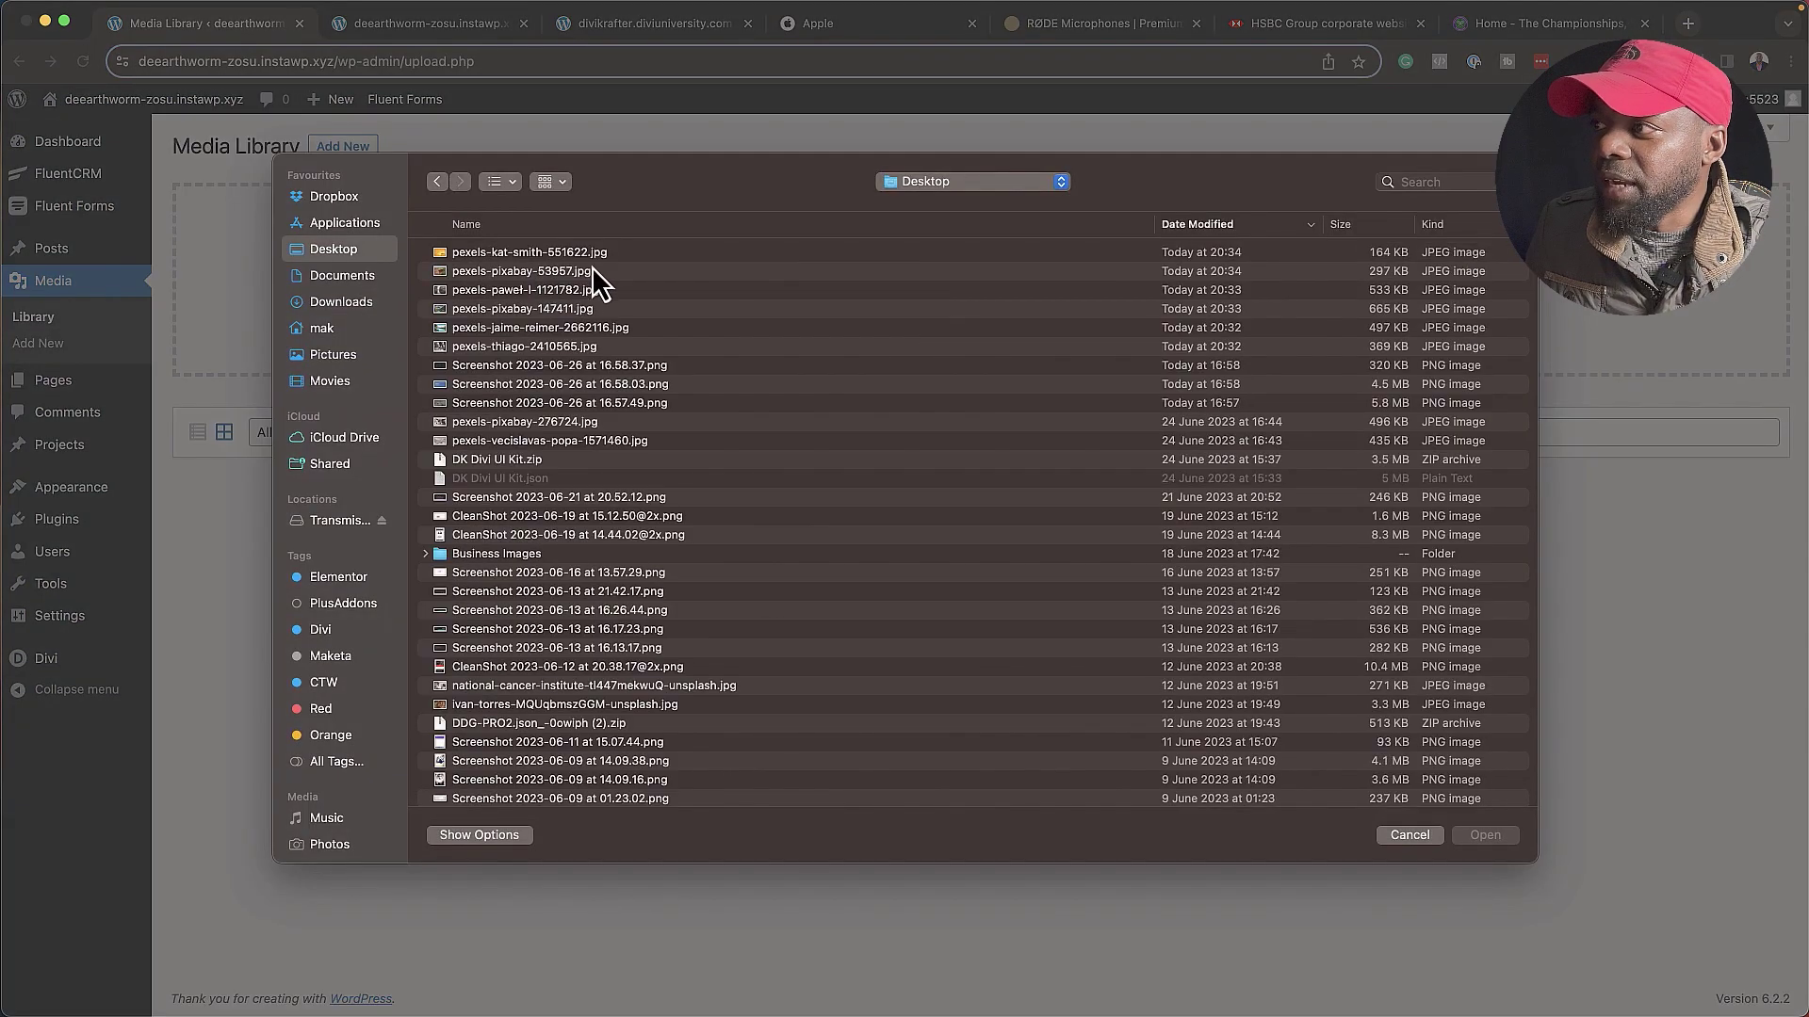
click(592, 255)
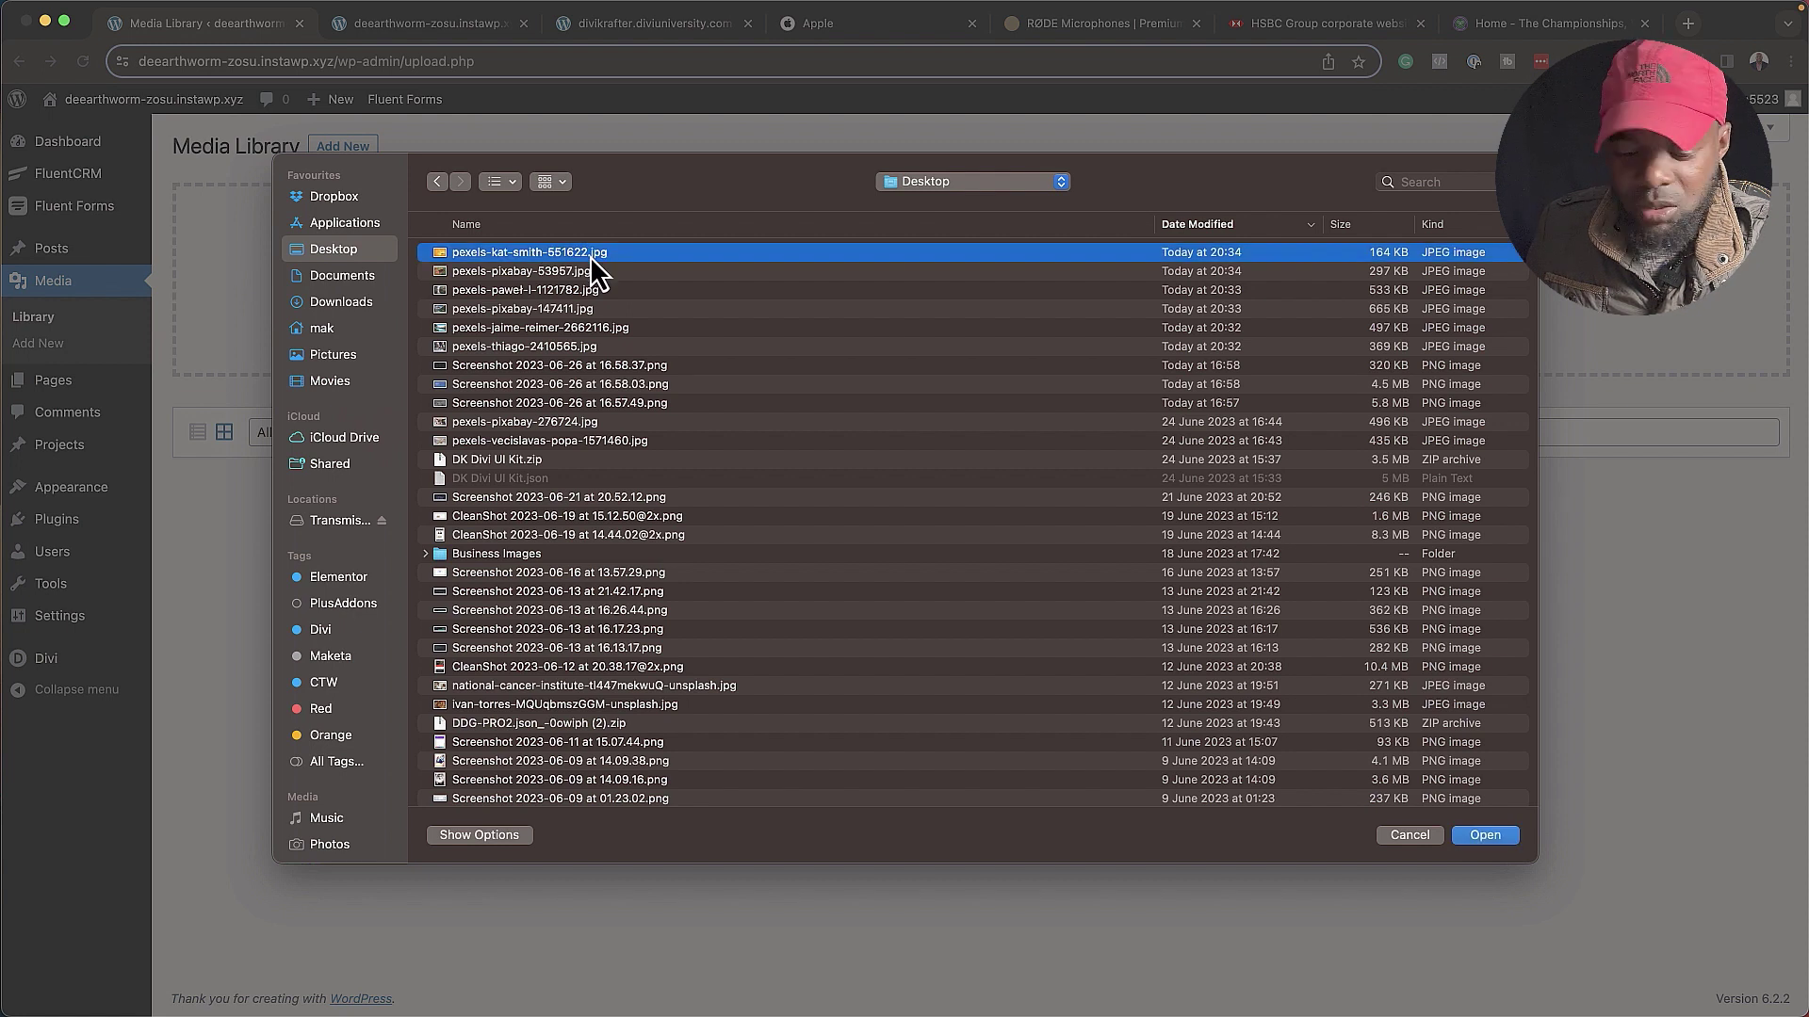
shift+click(578, 346)
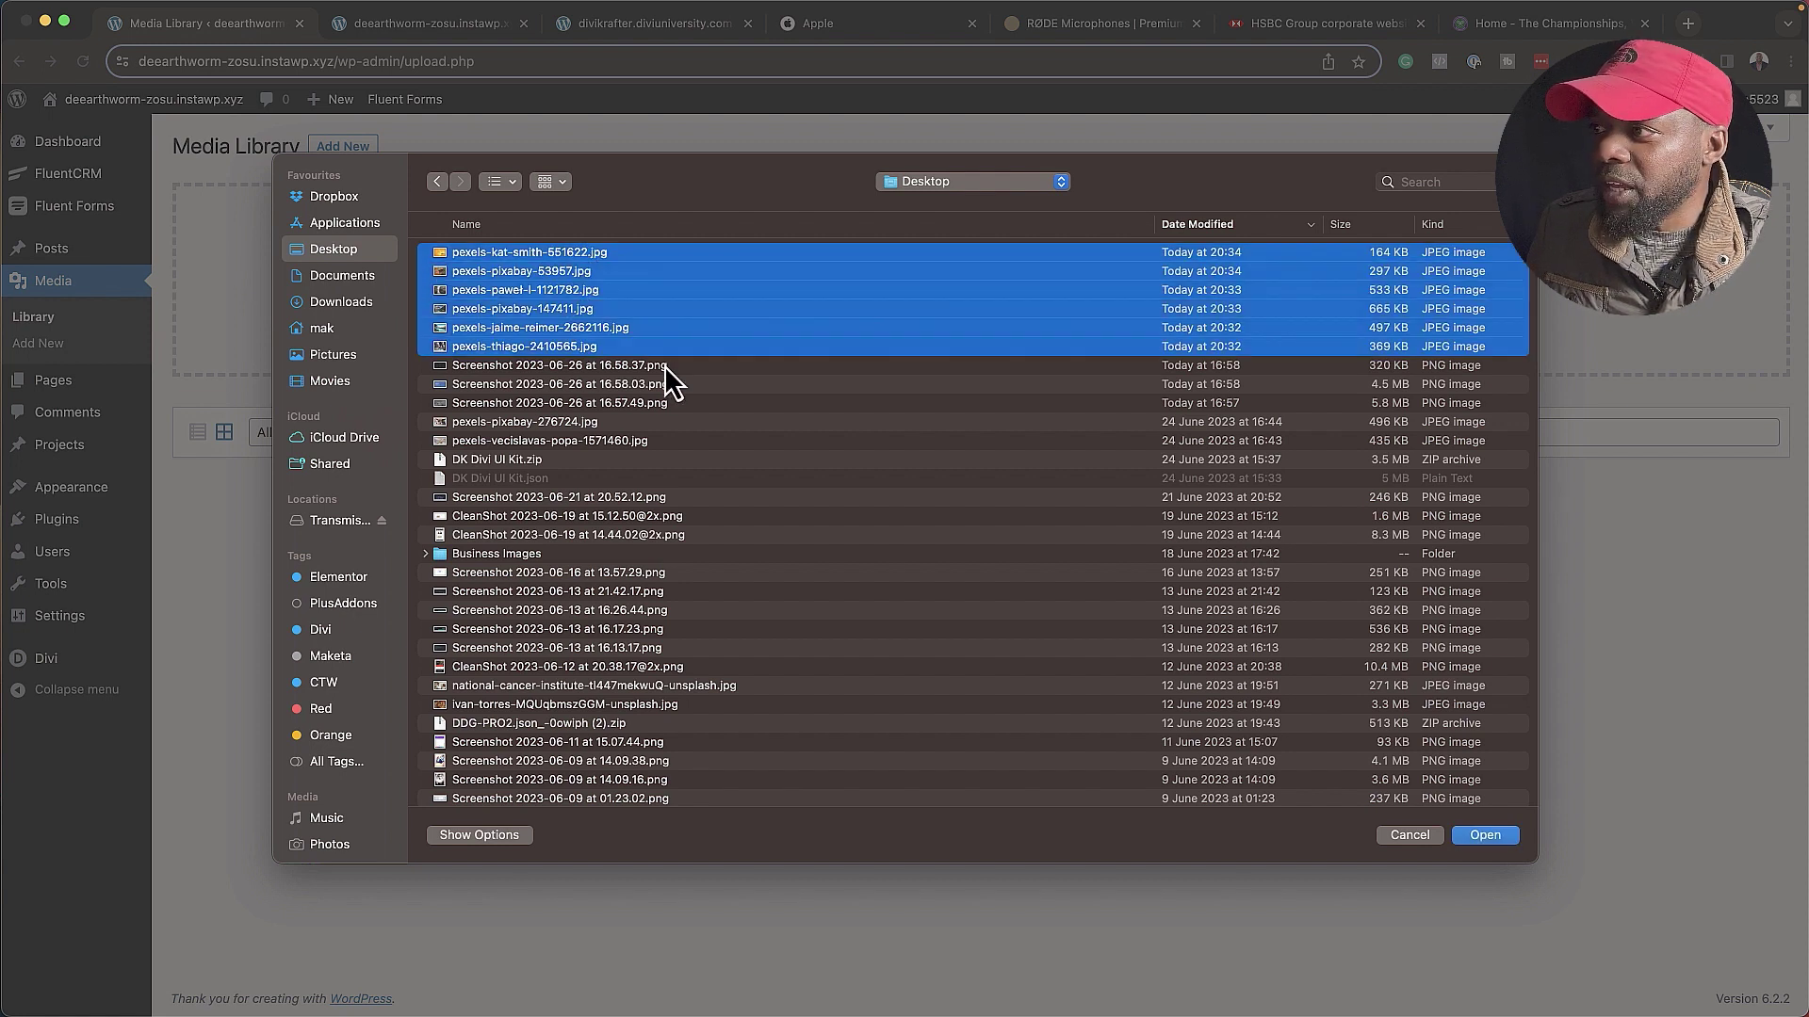
click(1505, 843)
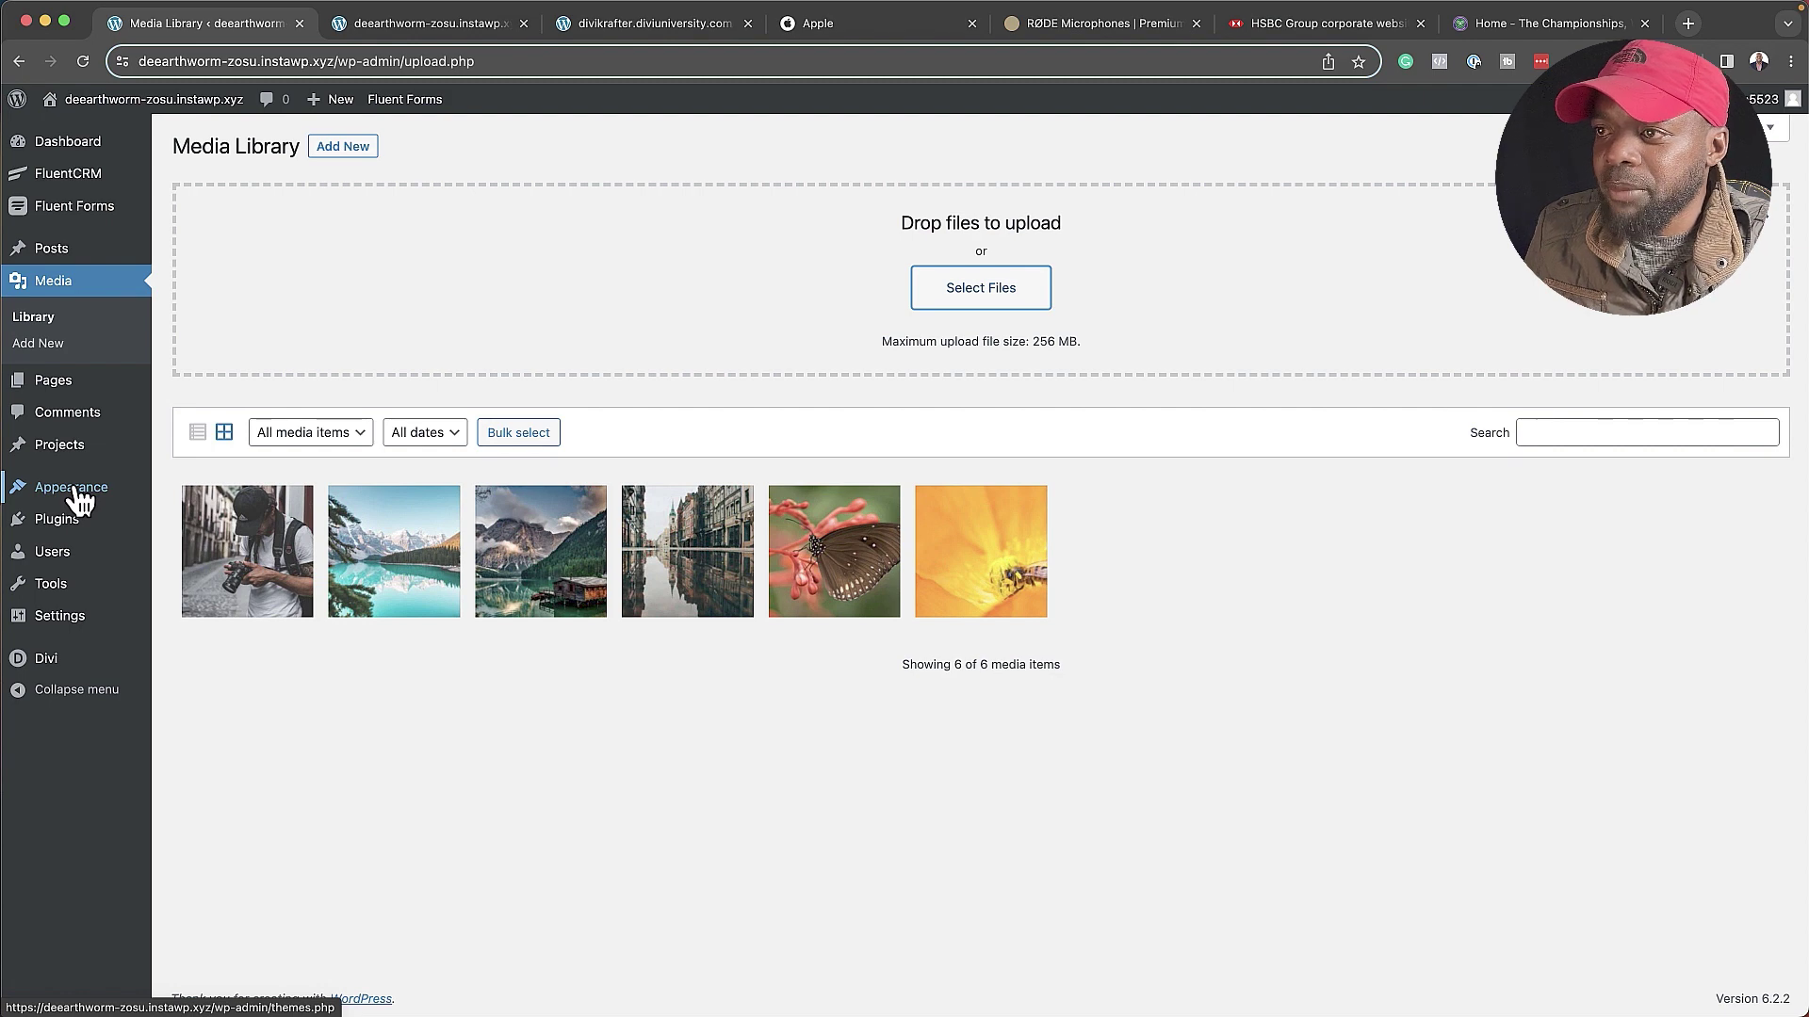
- In the Divi Customizer's Typography settings, set the body text size to 16
mouse_move(81, 500)
click(231, 514)
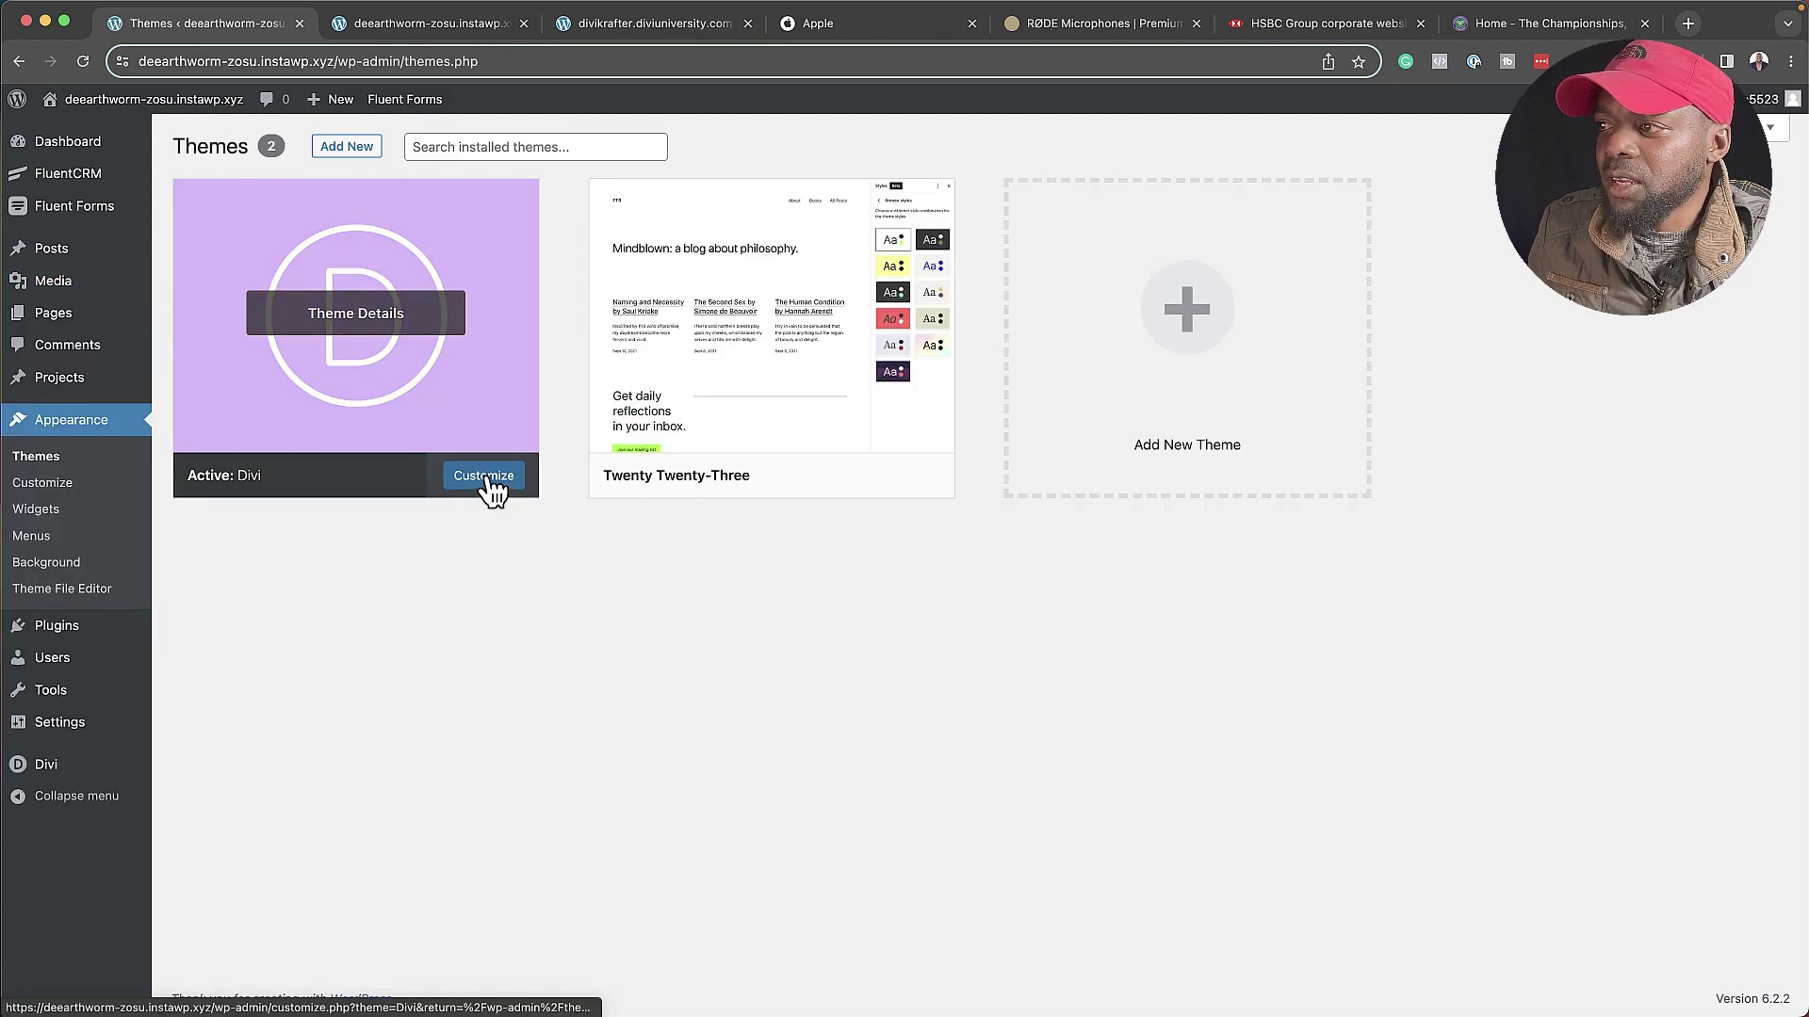
click(485, 476)
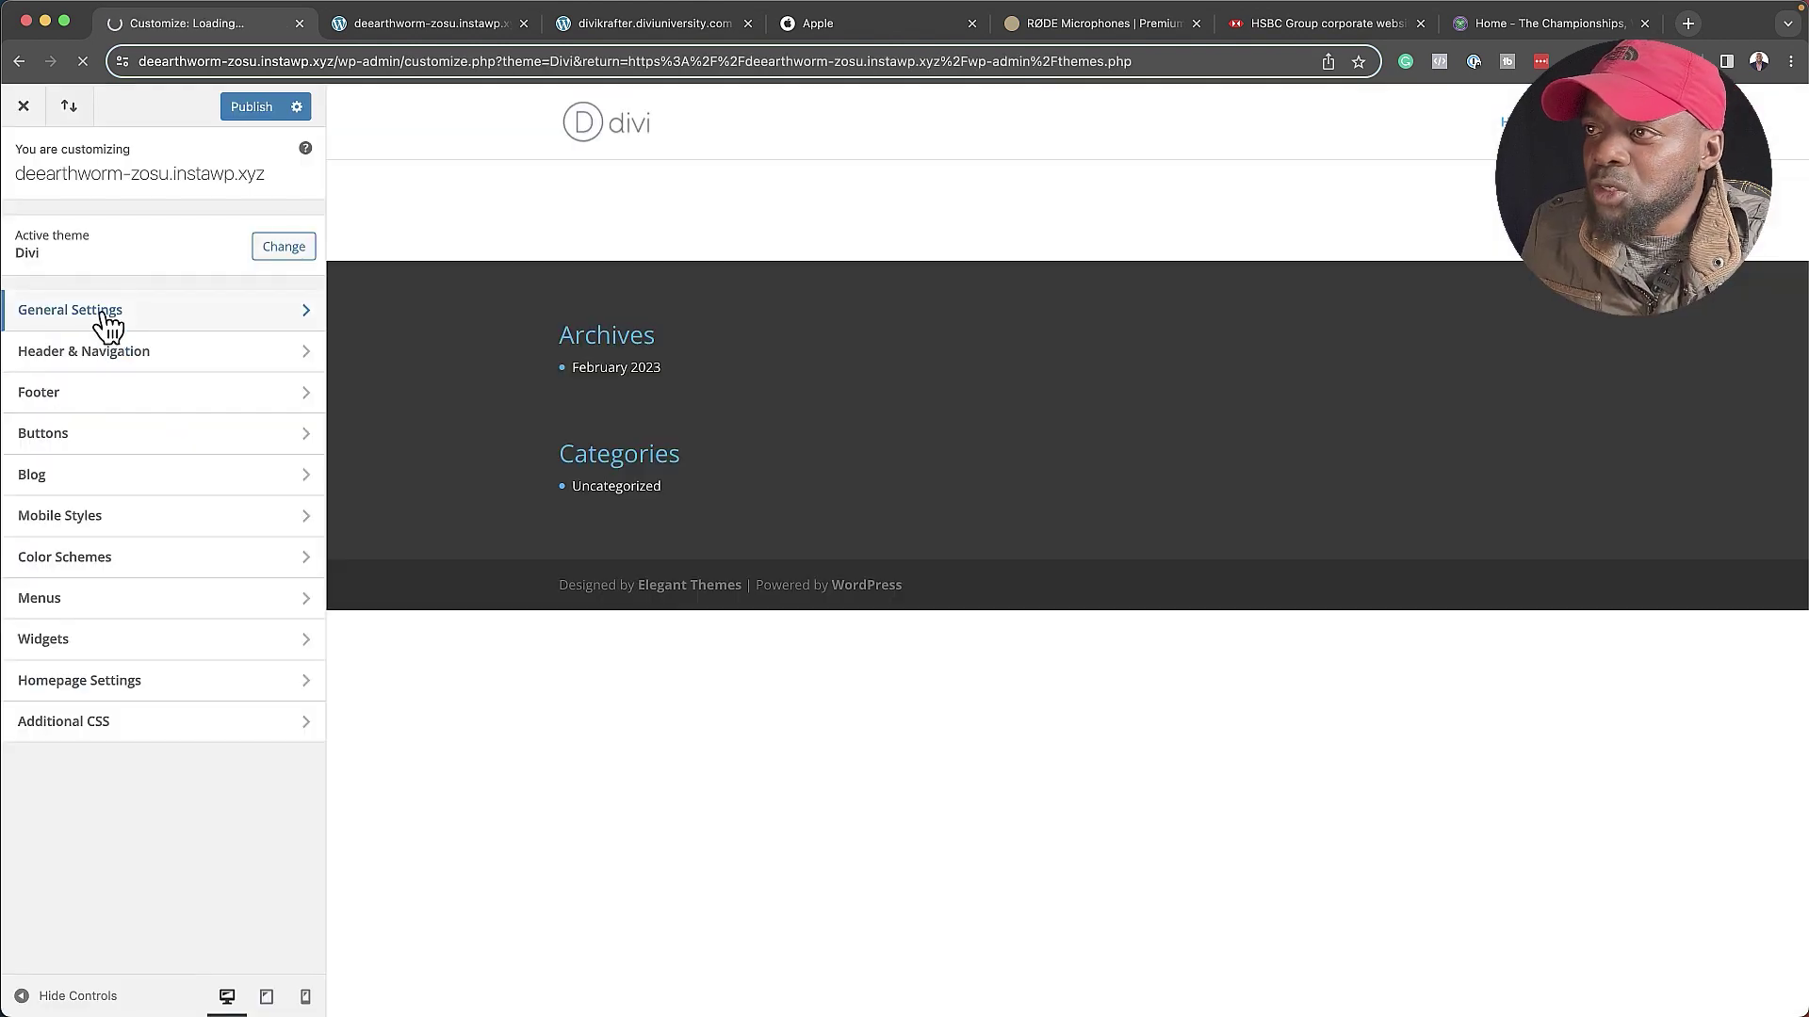
click(108, 316)
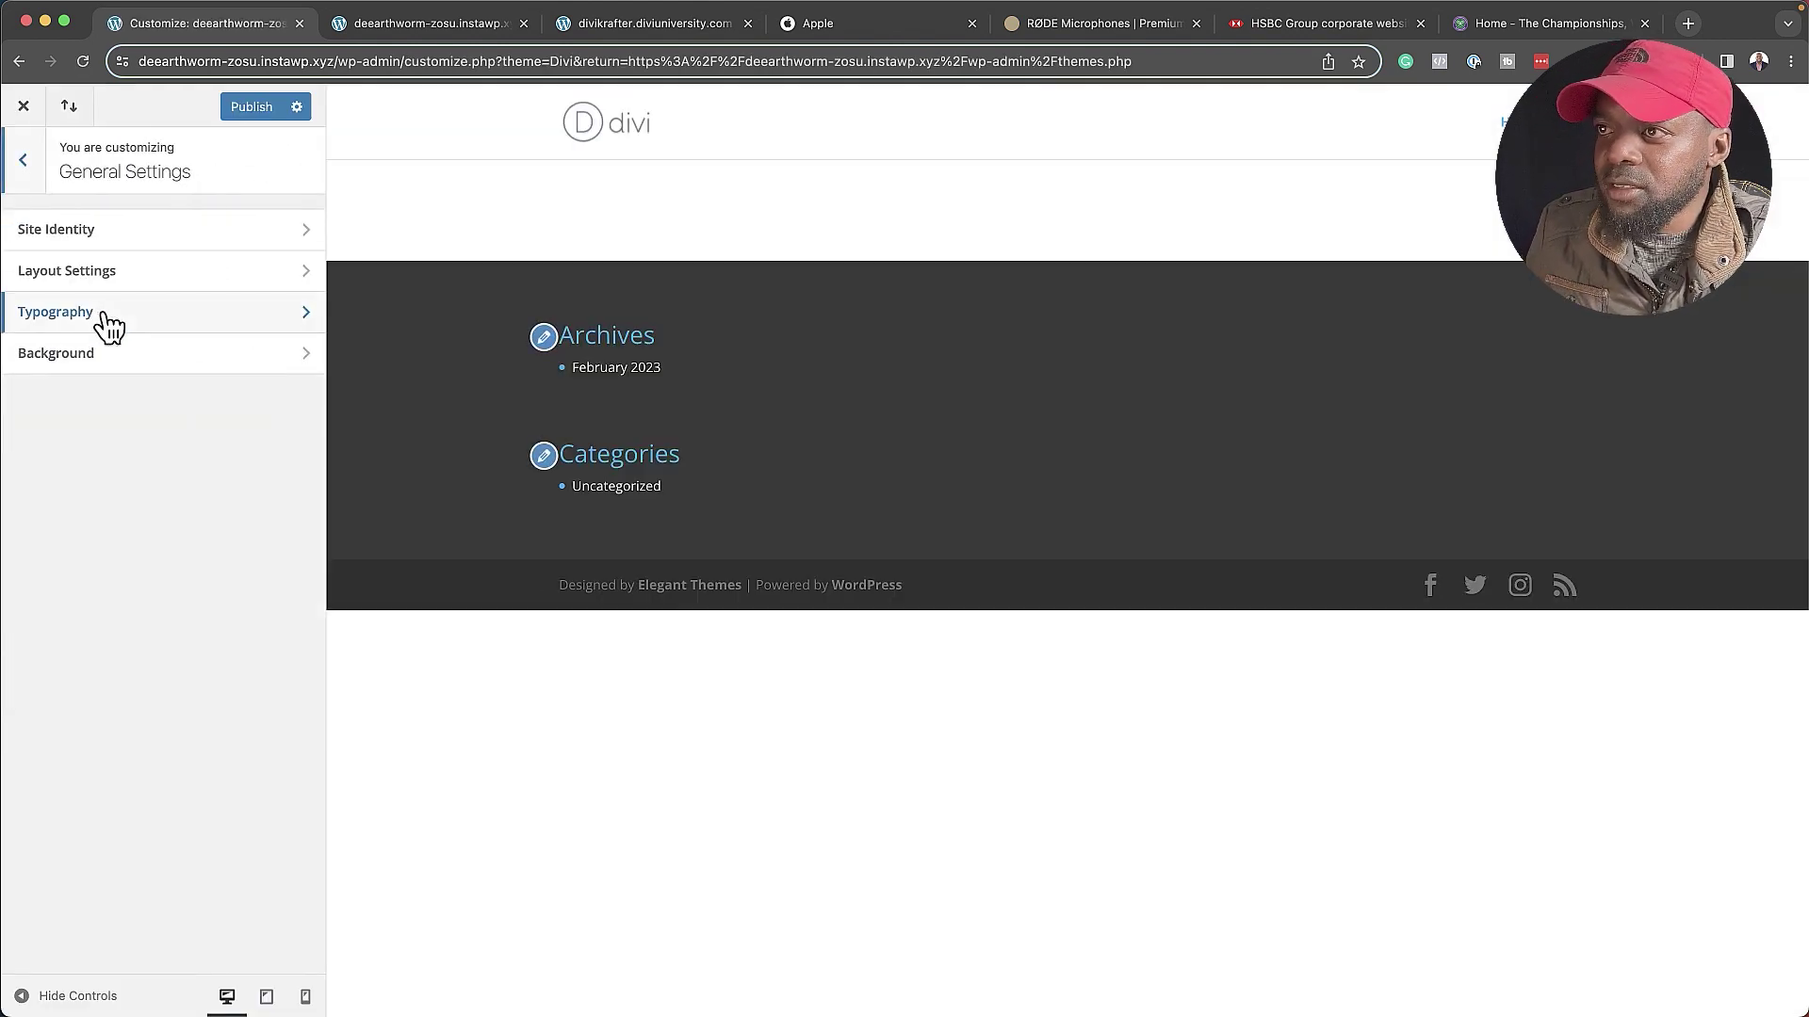
click(100, 322)
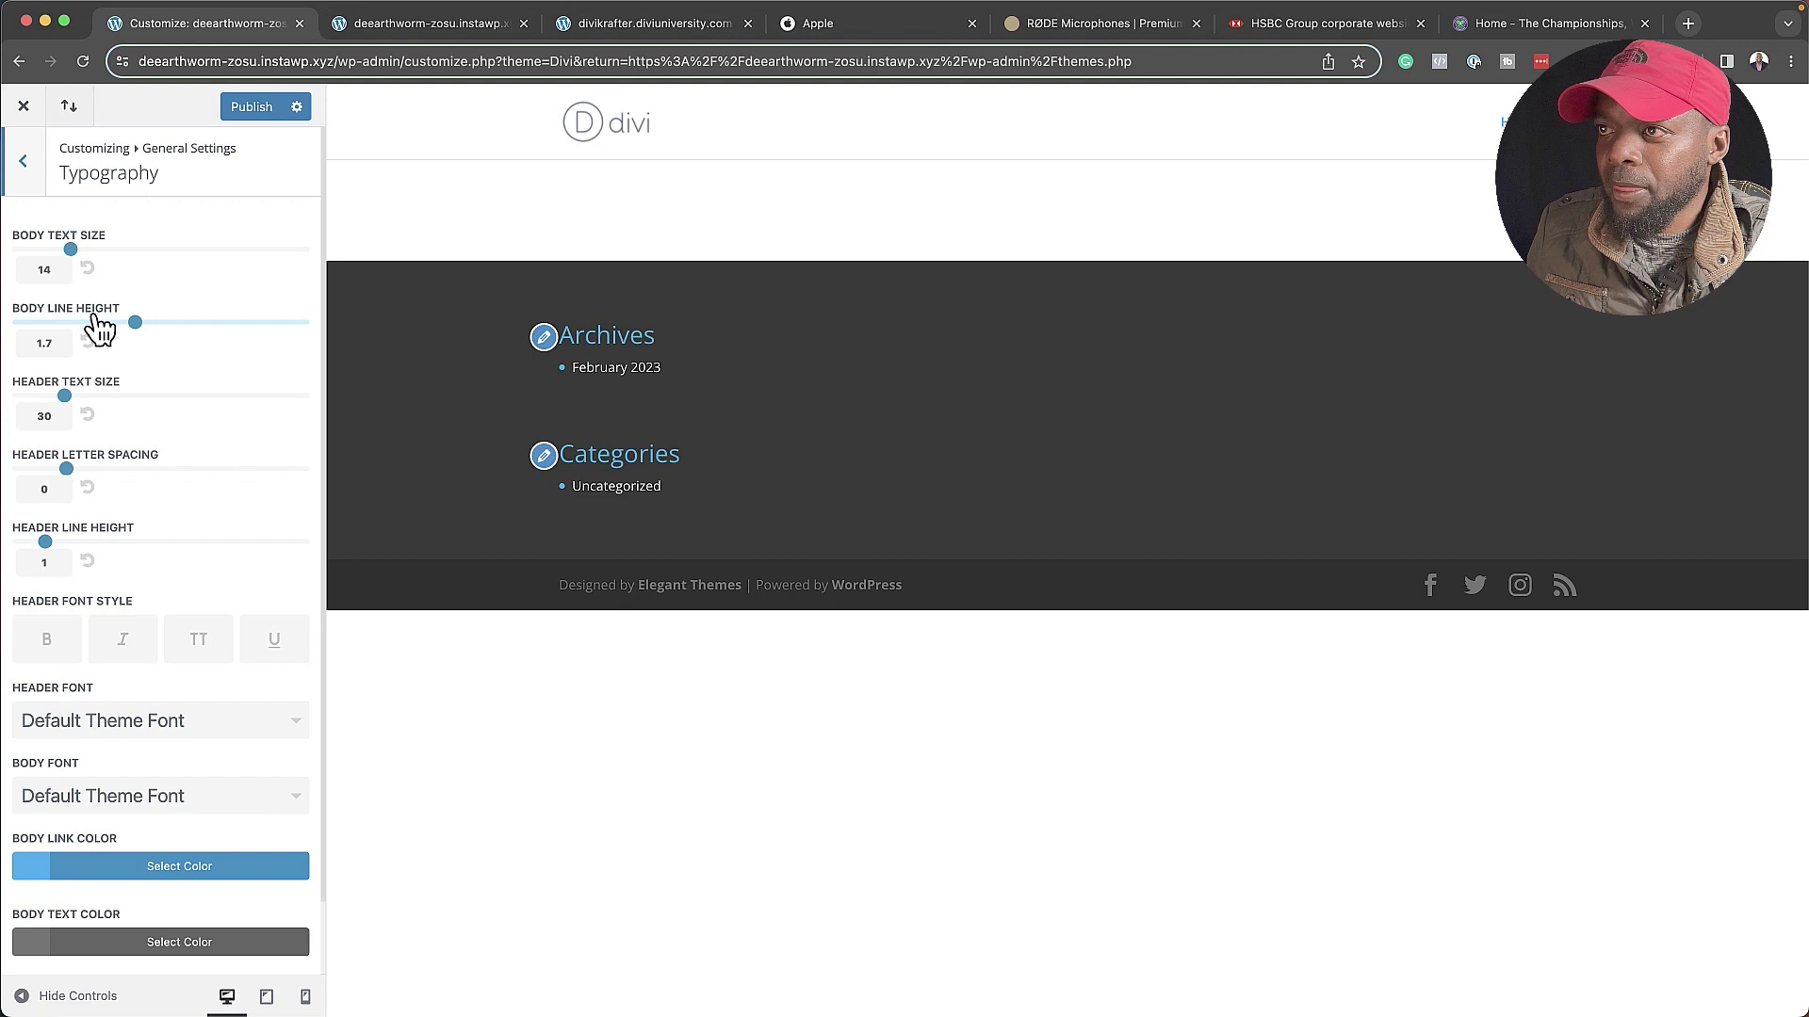
click(42, 271)
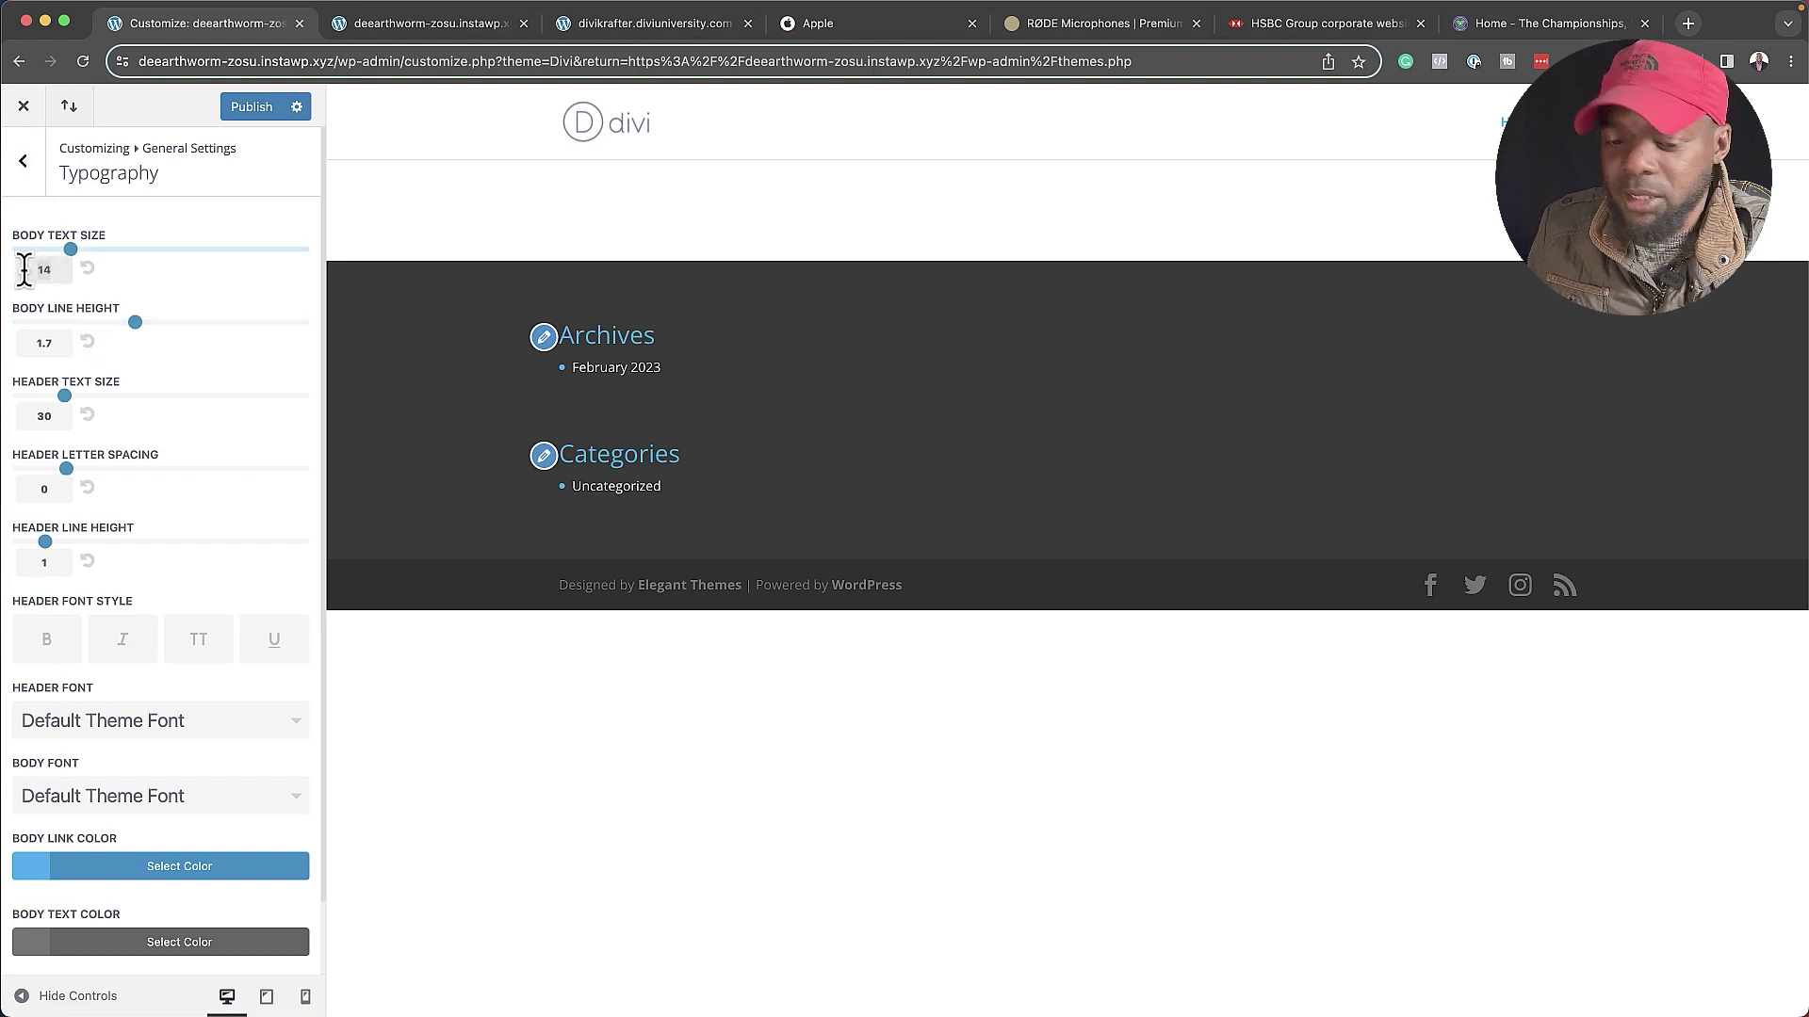
text(16)
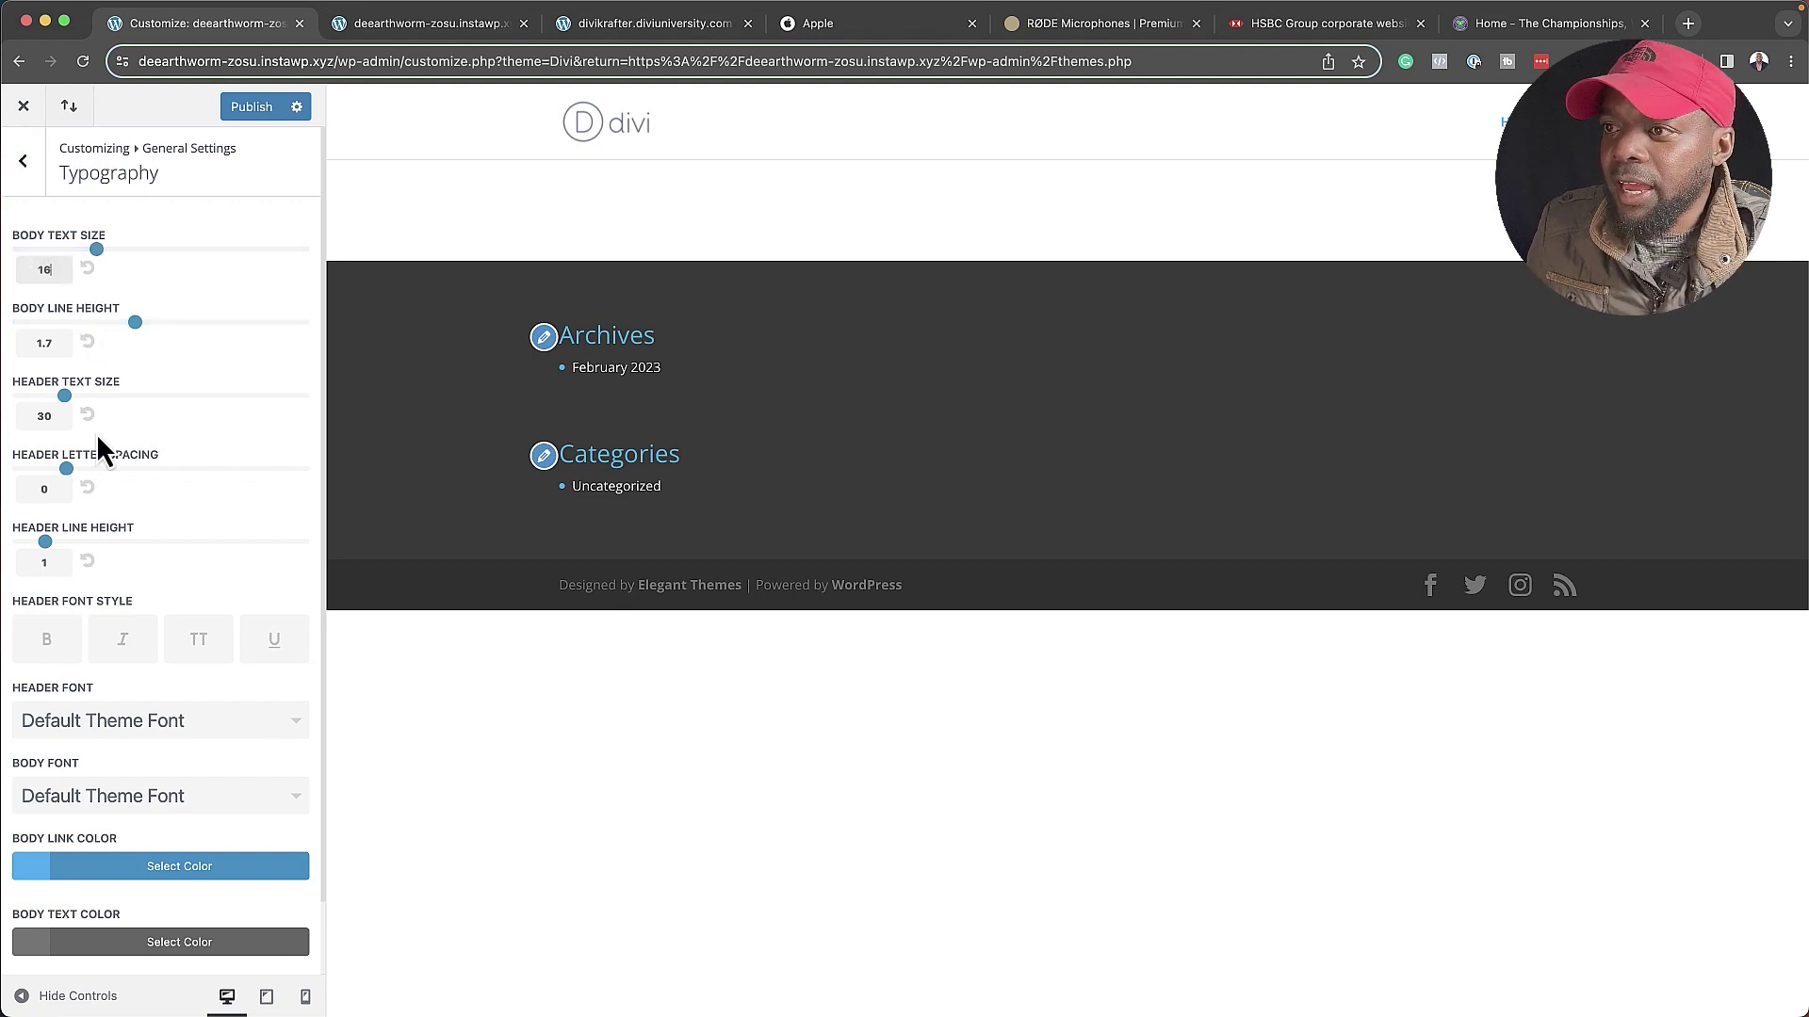
- Set both the header font and the body font to Poppins
scroll(105, 454, down, 2)
scroll(142, 672, down, 1)
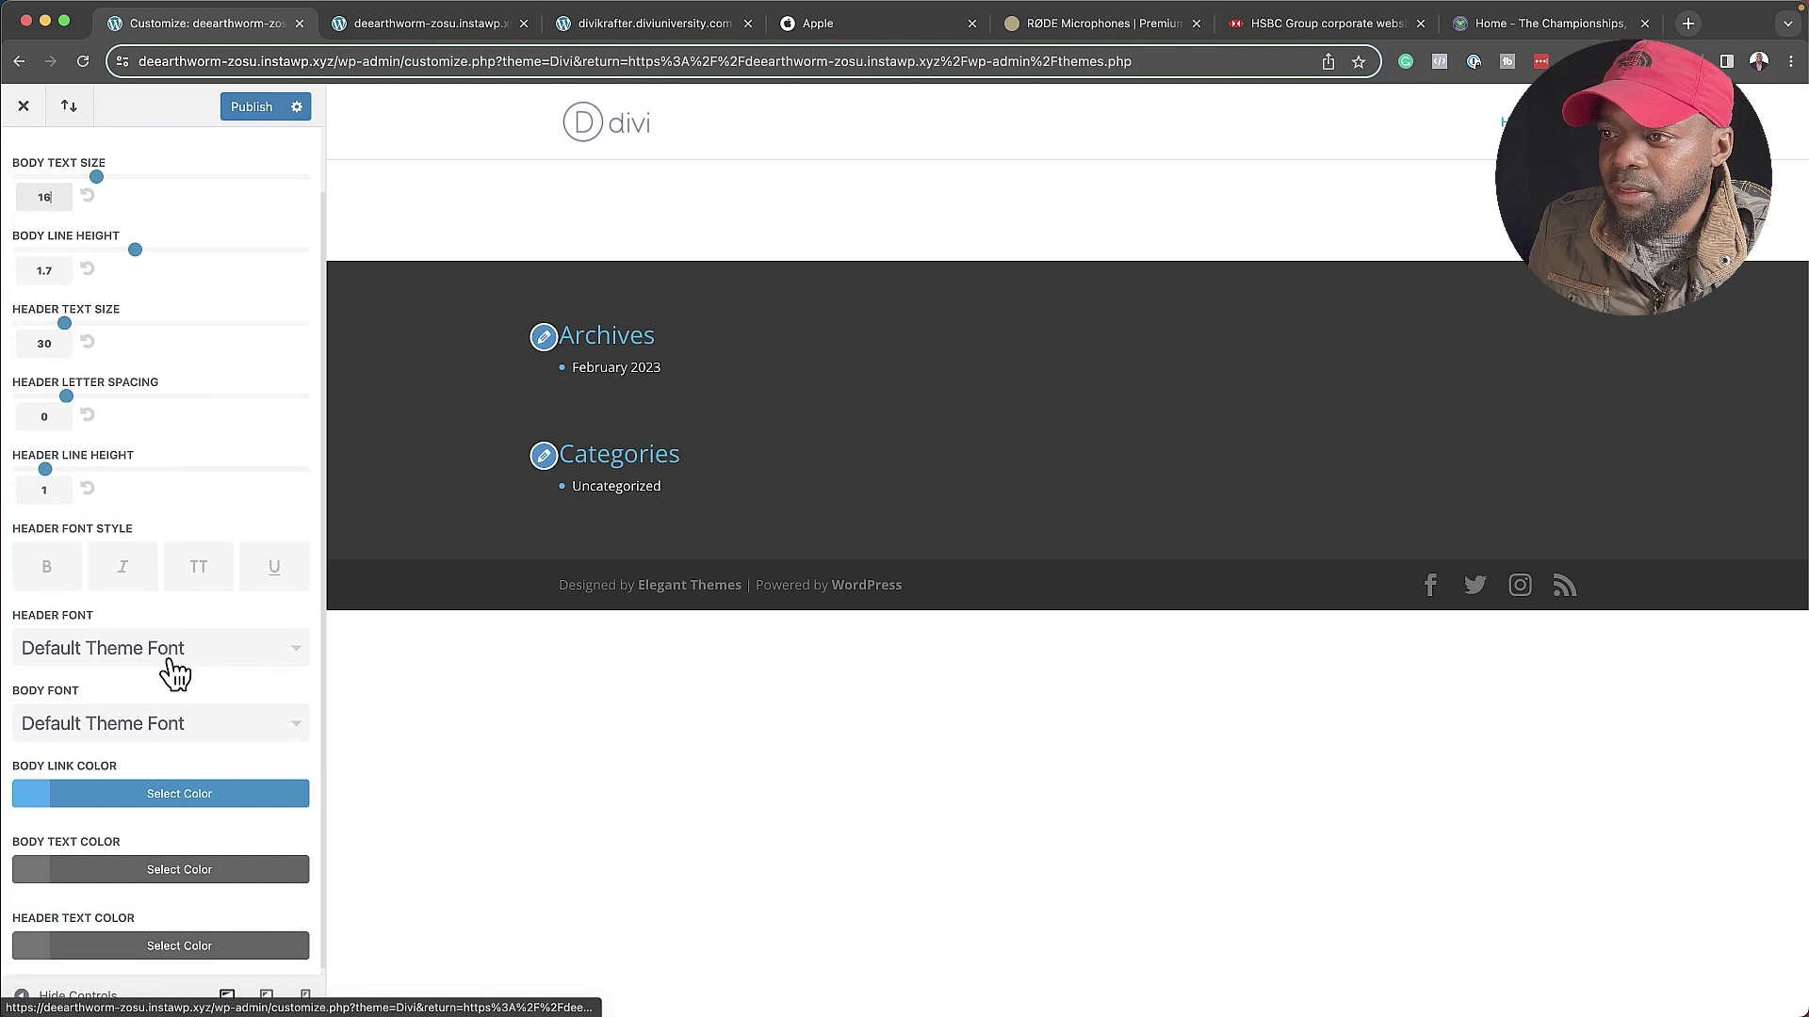
click(166, 650)
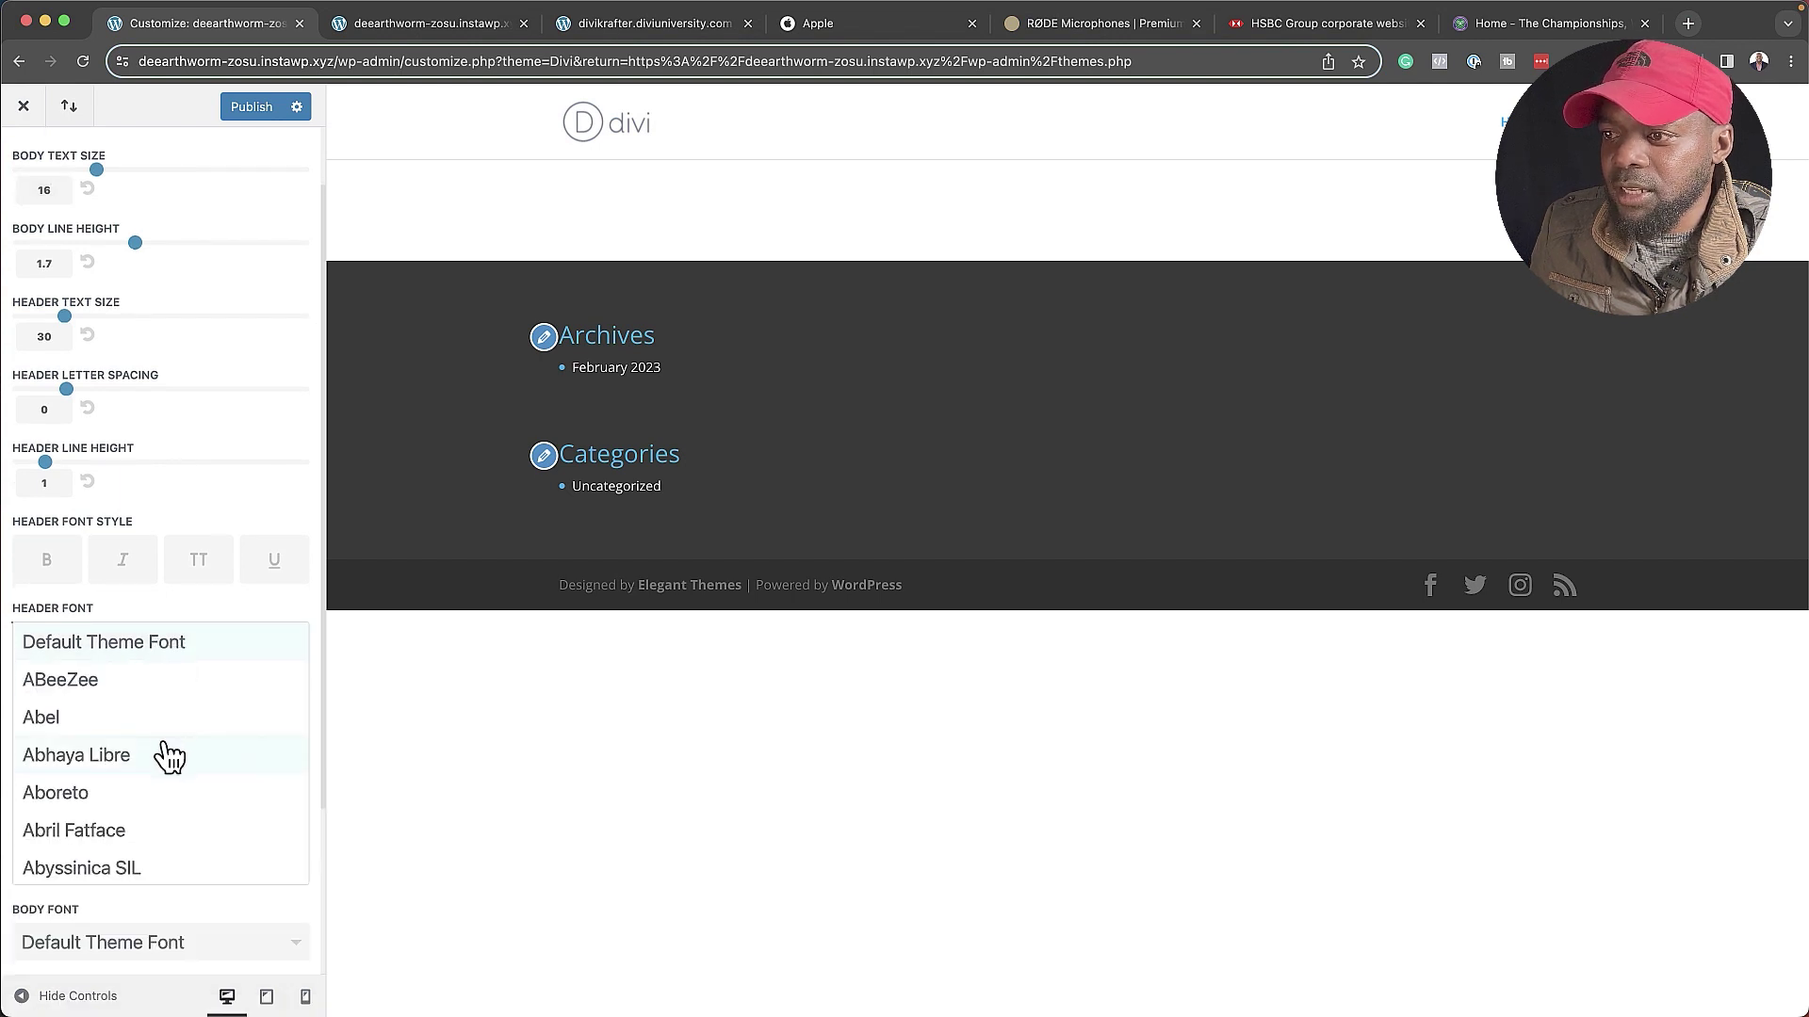
scroll(166, 751, down, 20)
scroll(132, 725, down, 20)
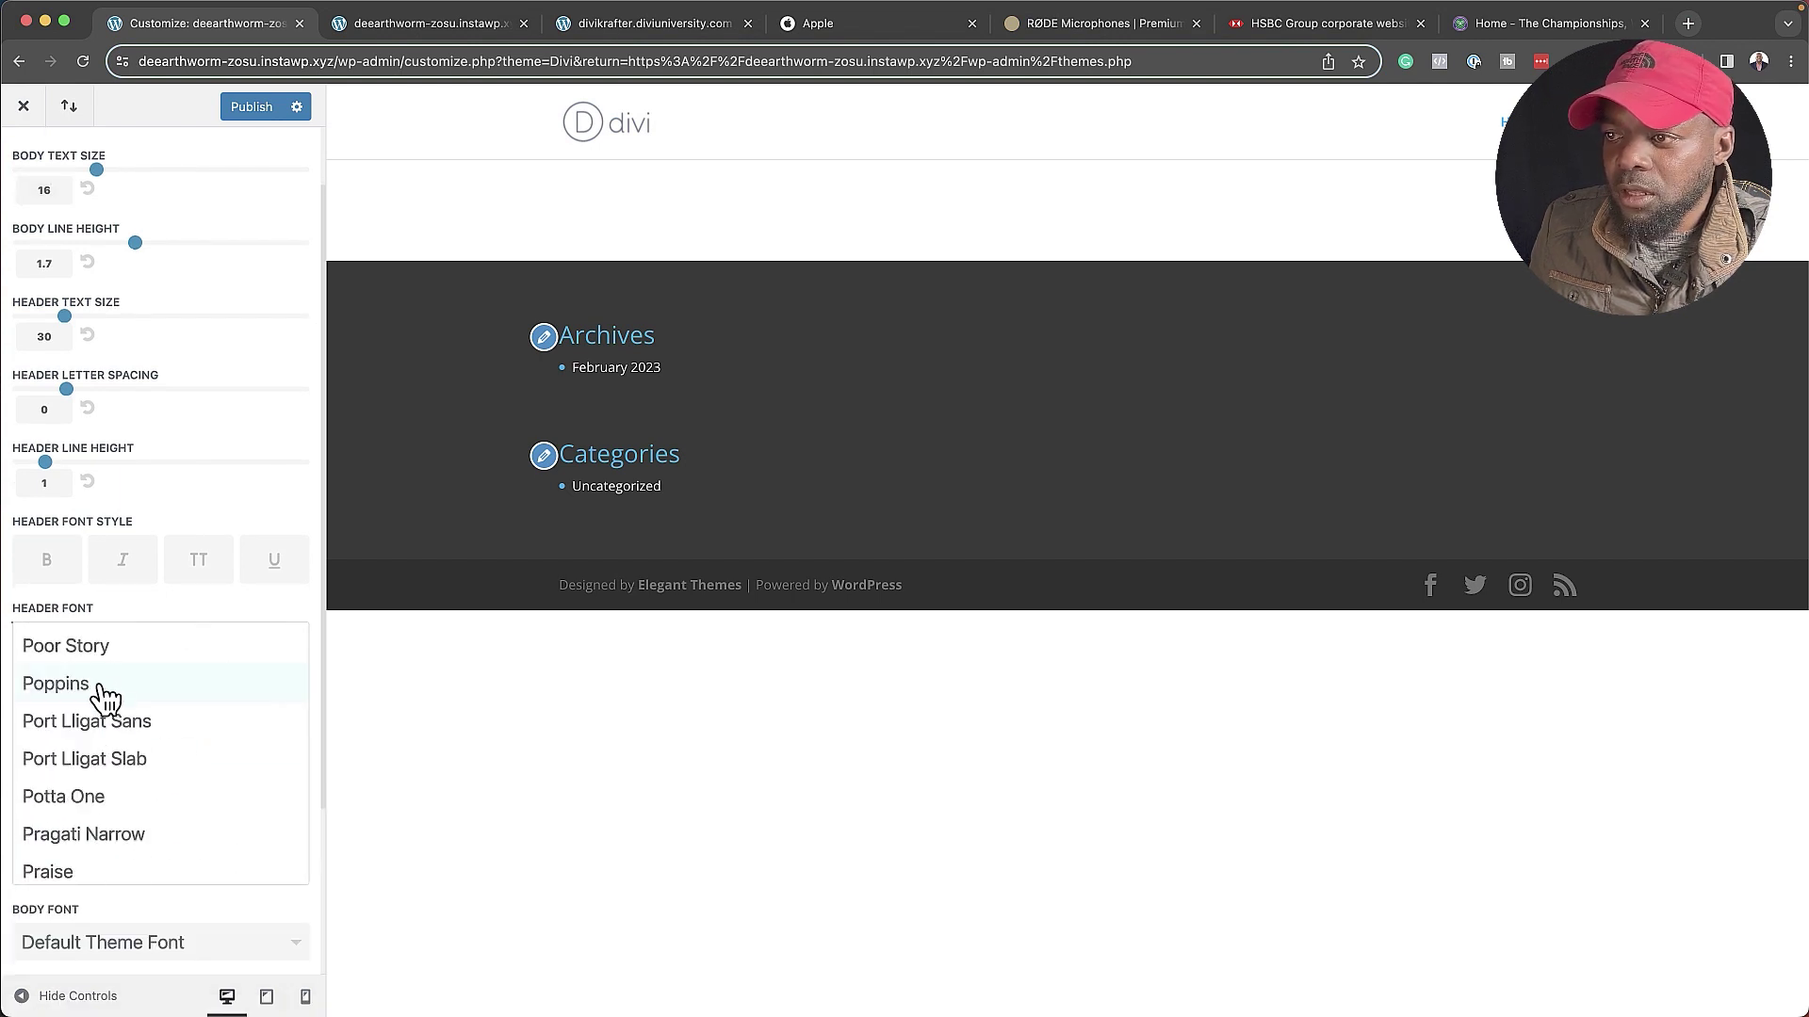
click(99, 687)
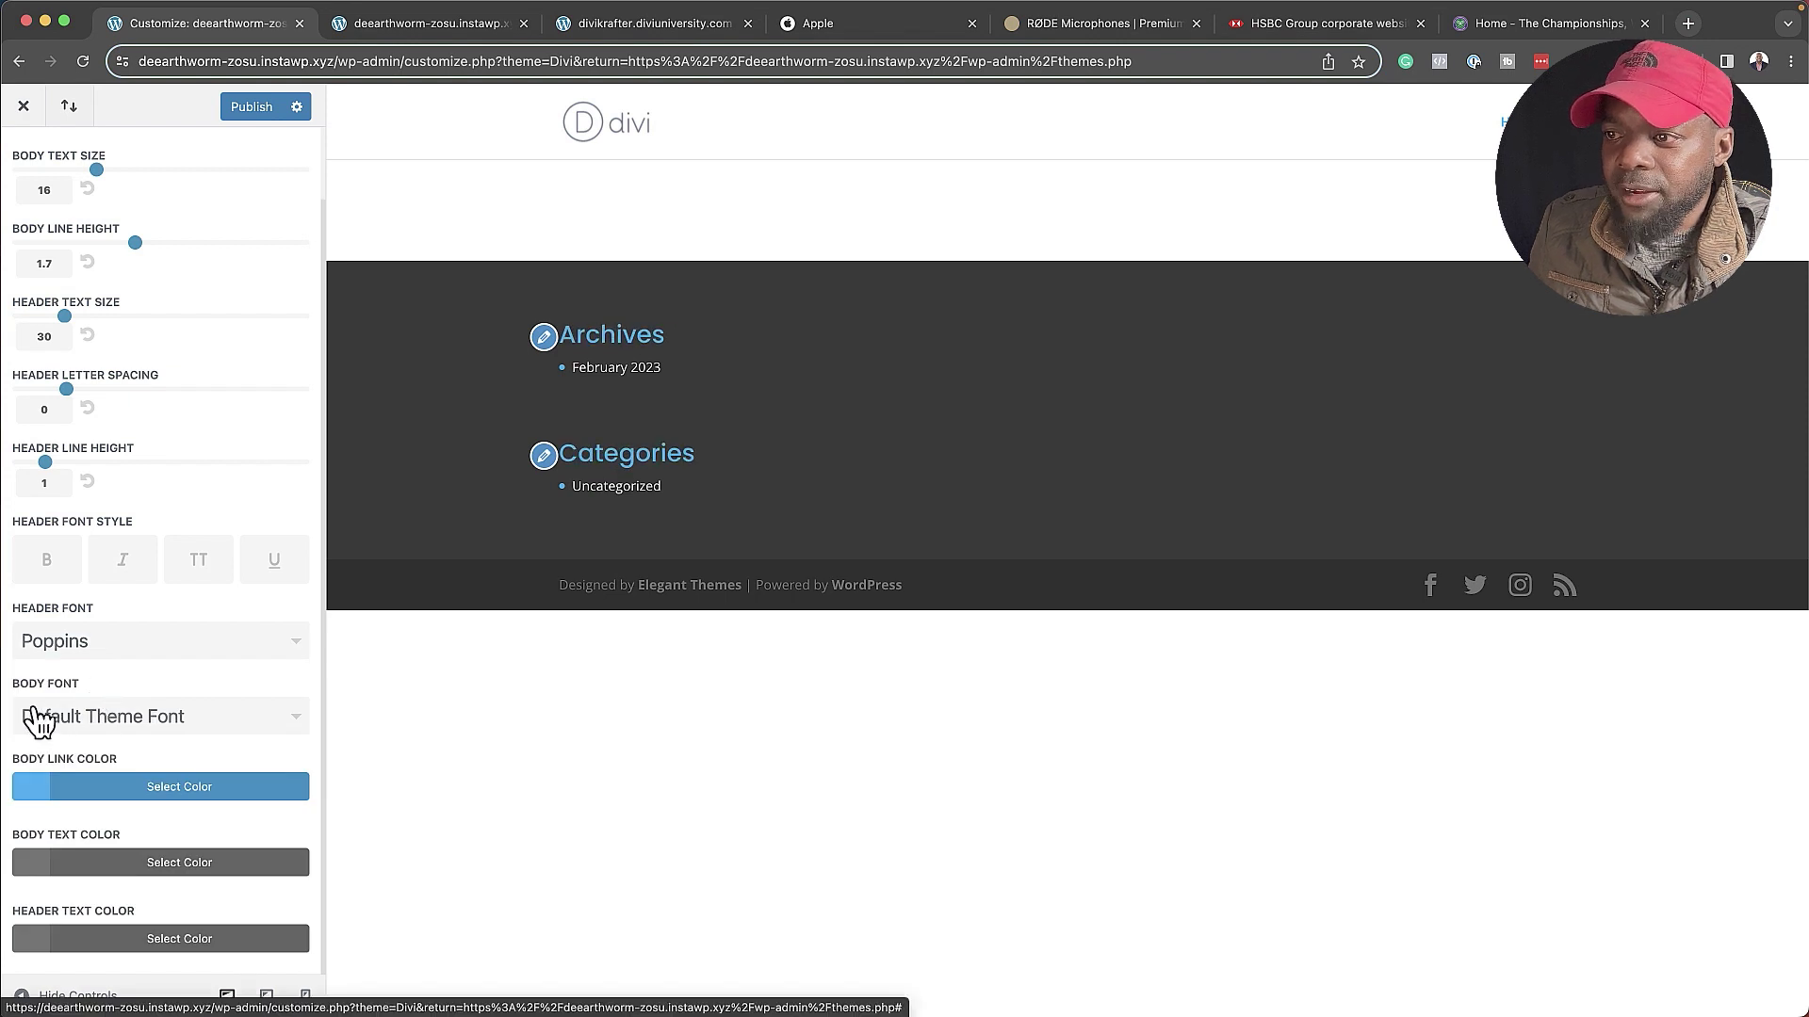
click(135, 726)
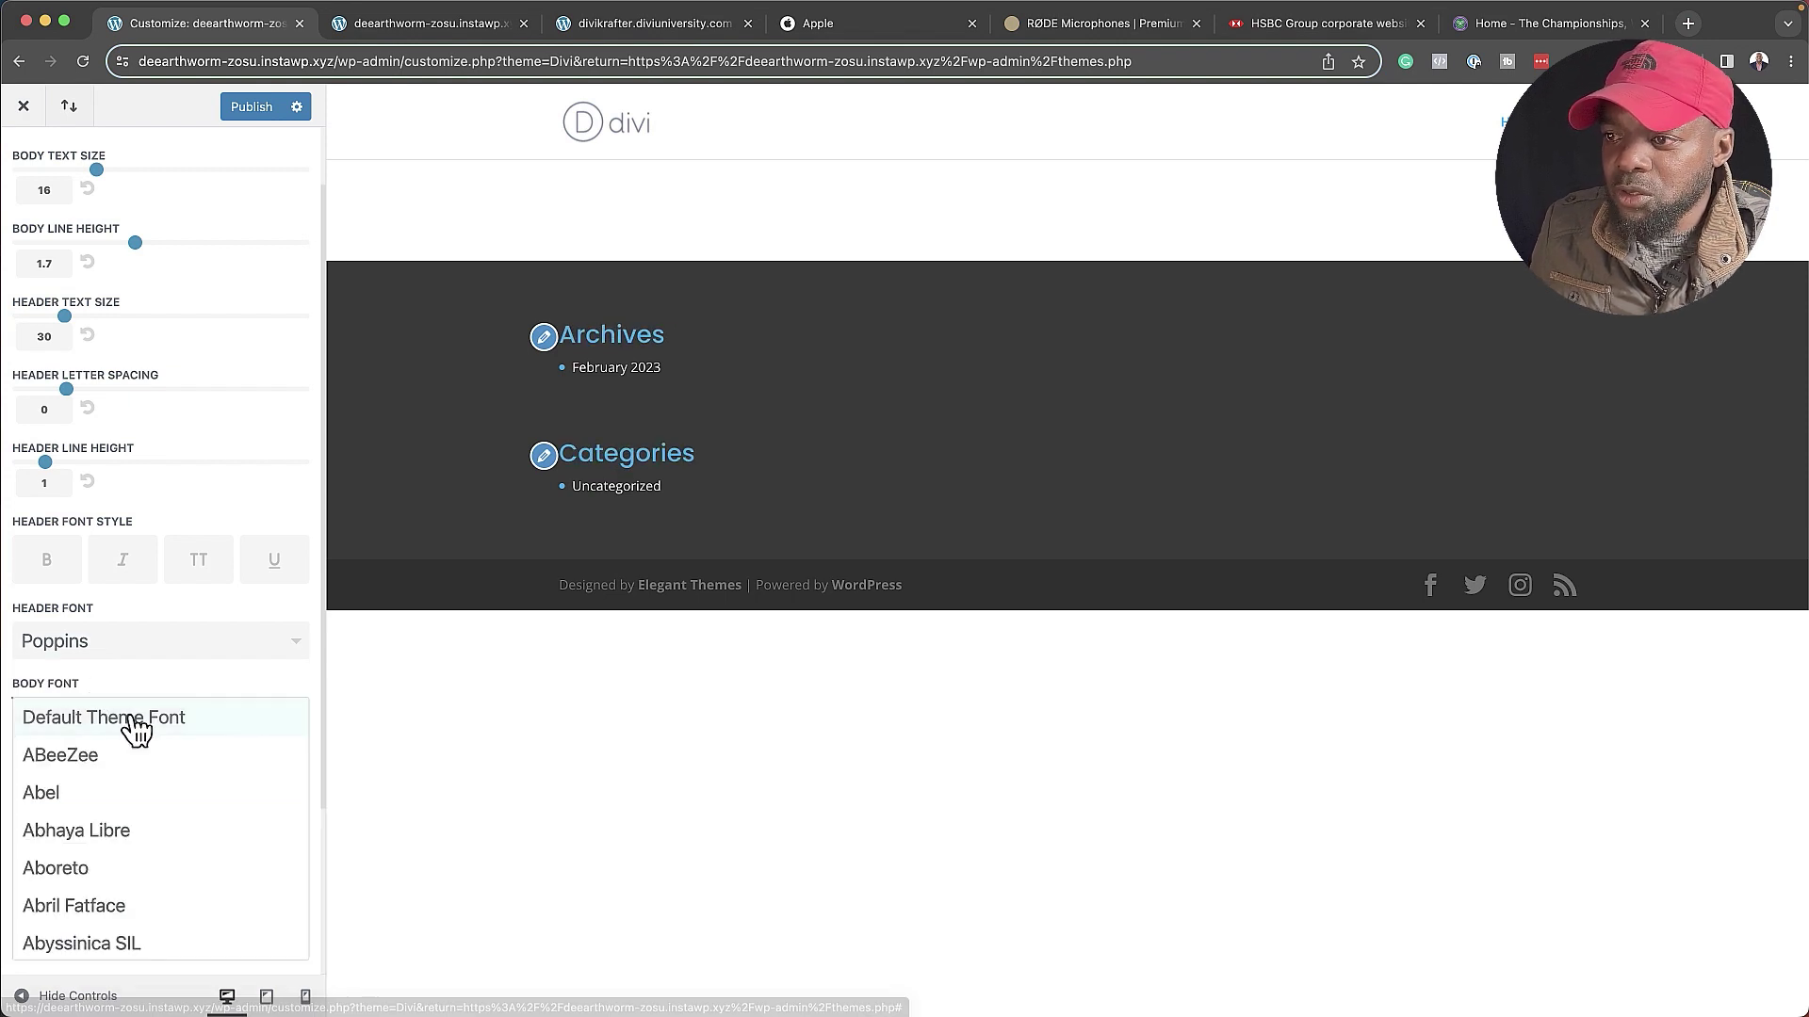
scroll(151, 787, down, 20)
click(149, 792)
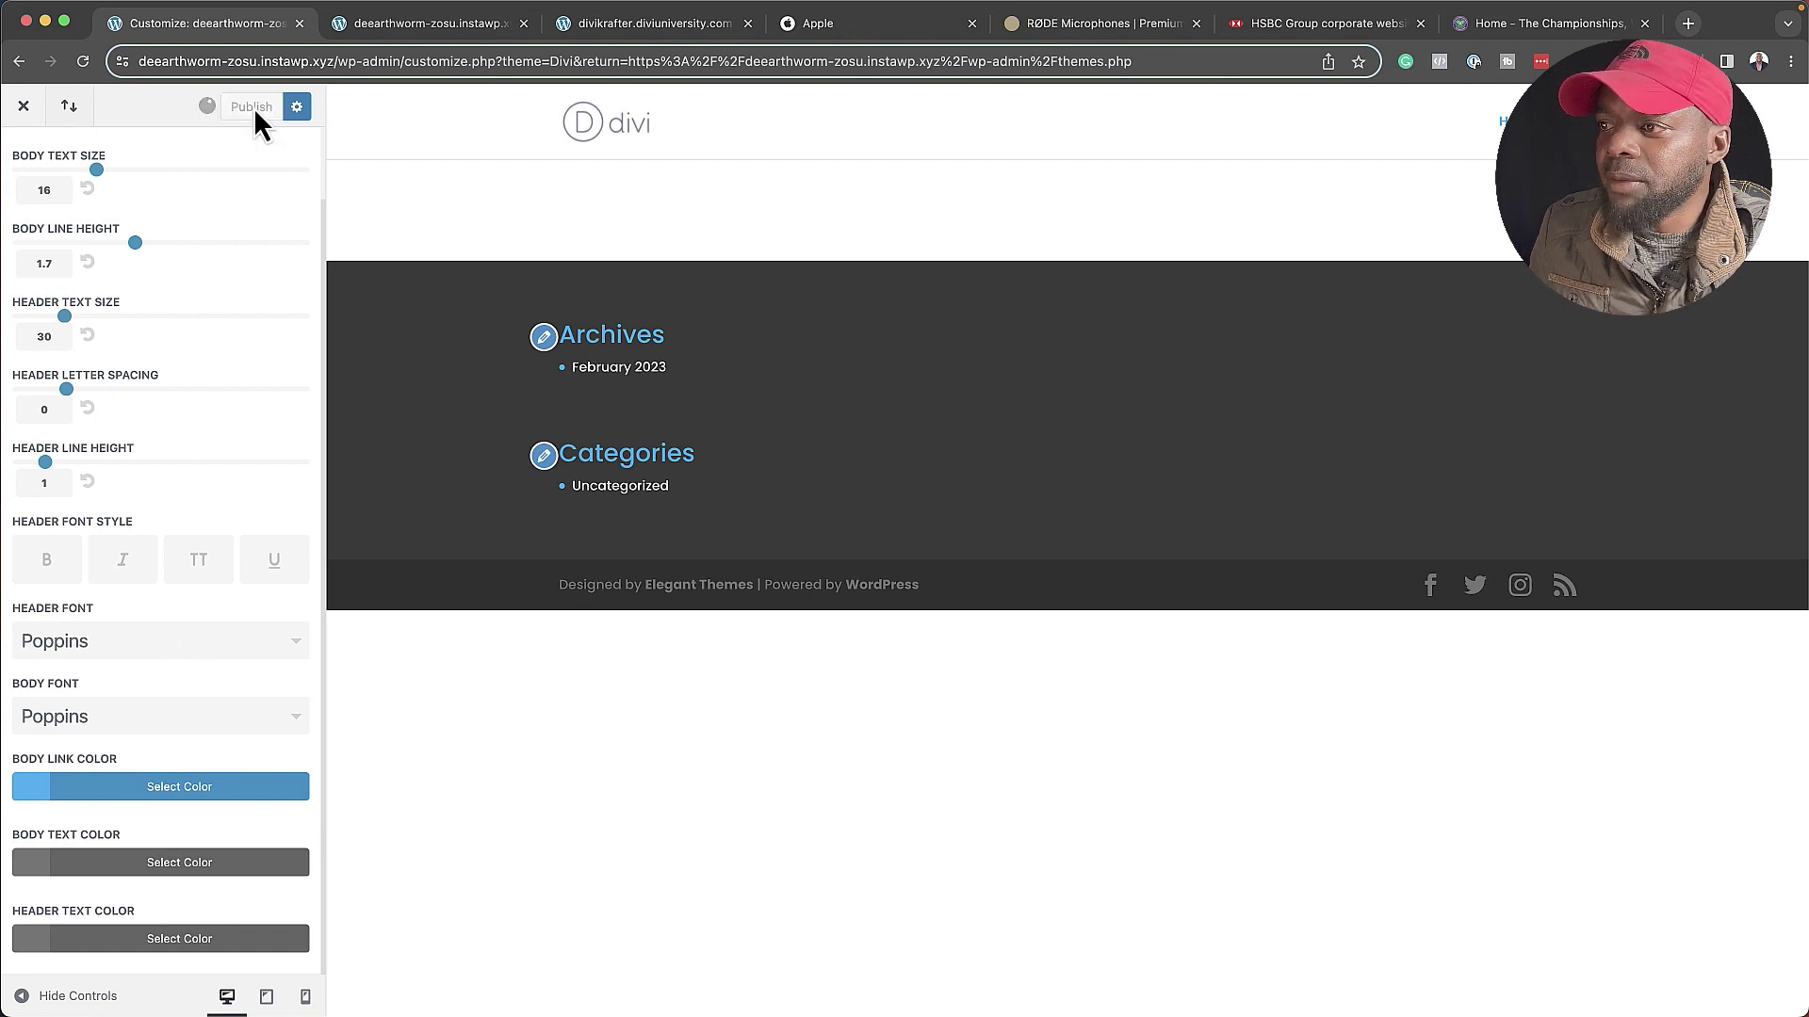
- Open the Home page in the Divi builder and start it from scratch with a blank canvas
click(22, 109)
mouse_move(59, 327)
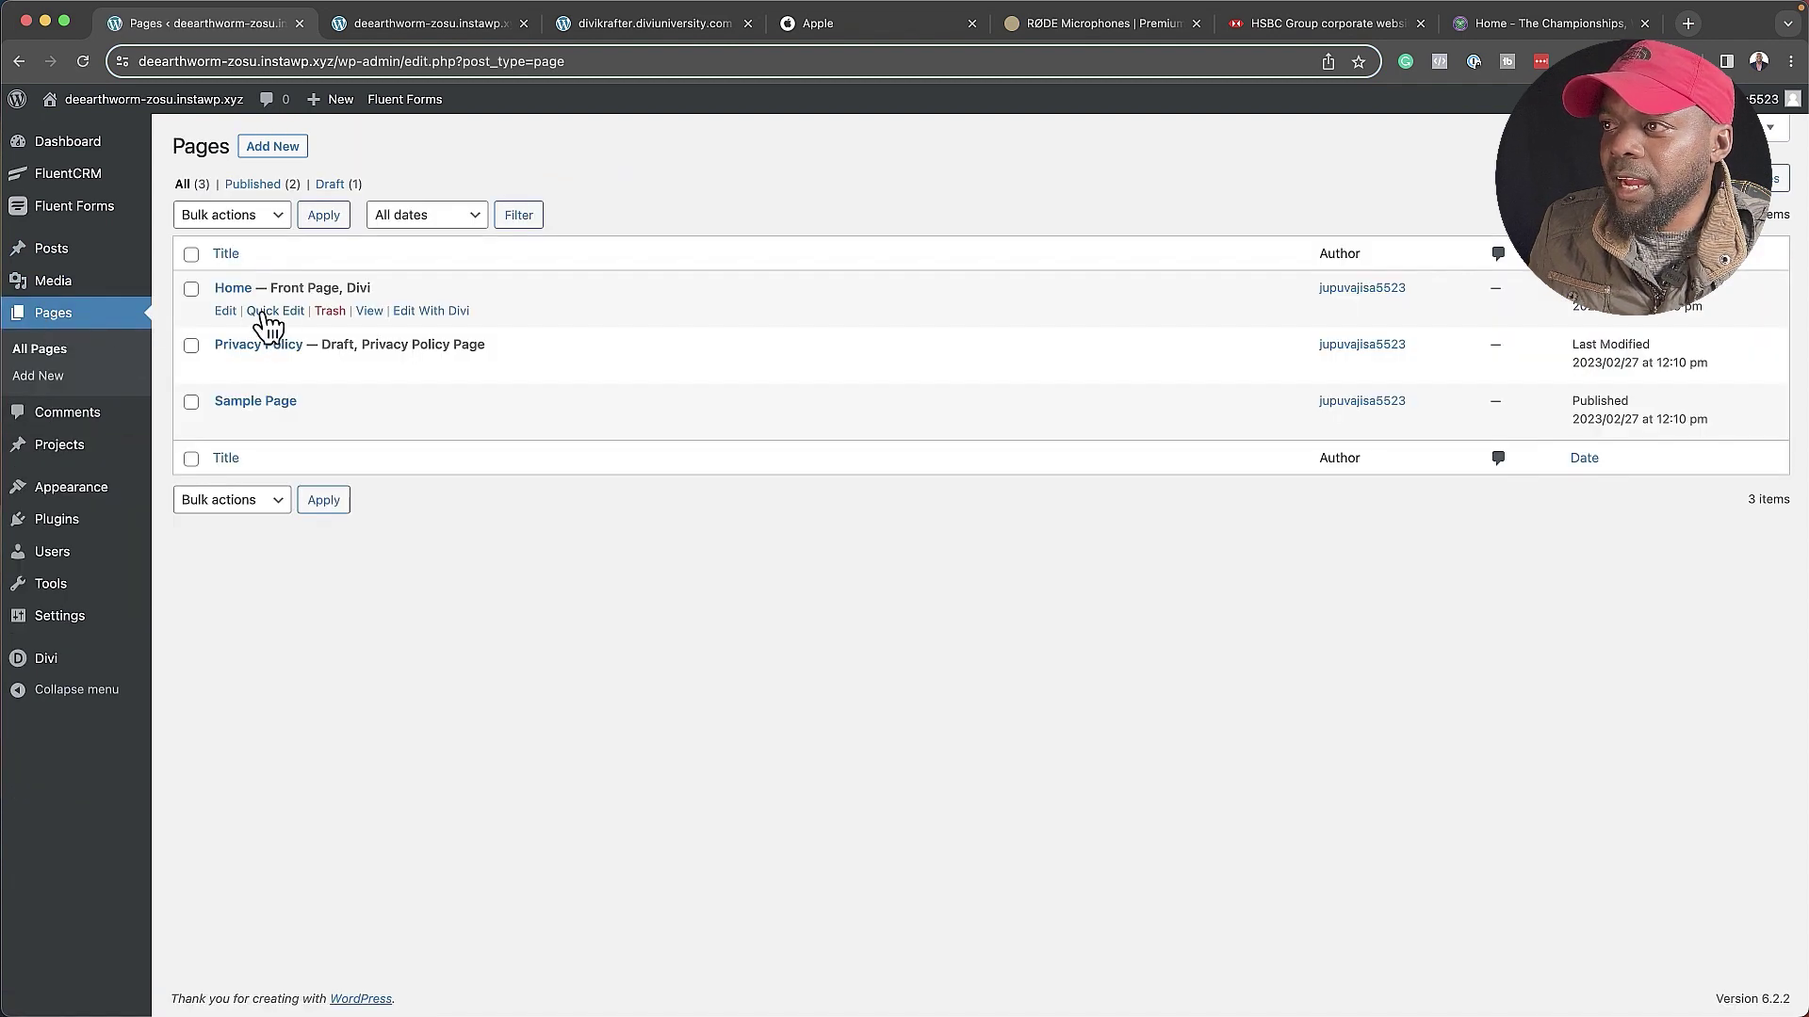
click(452, 314)
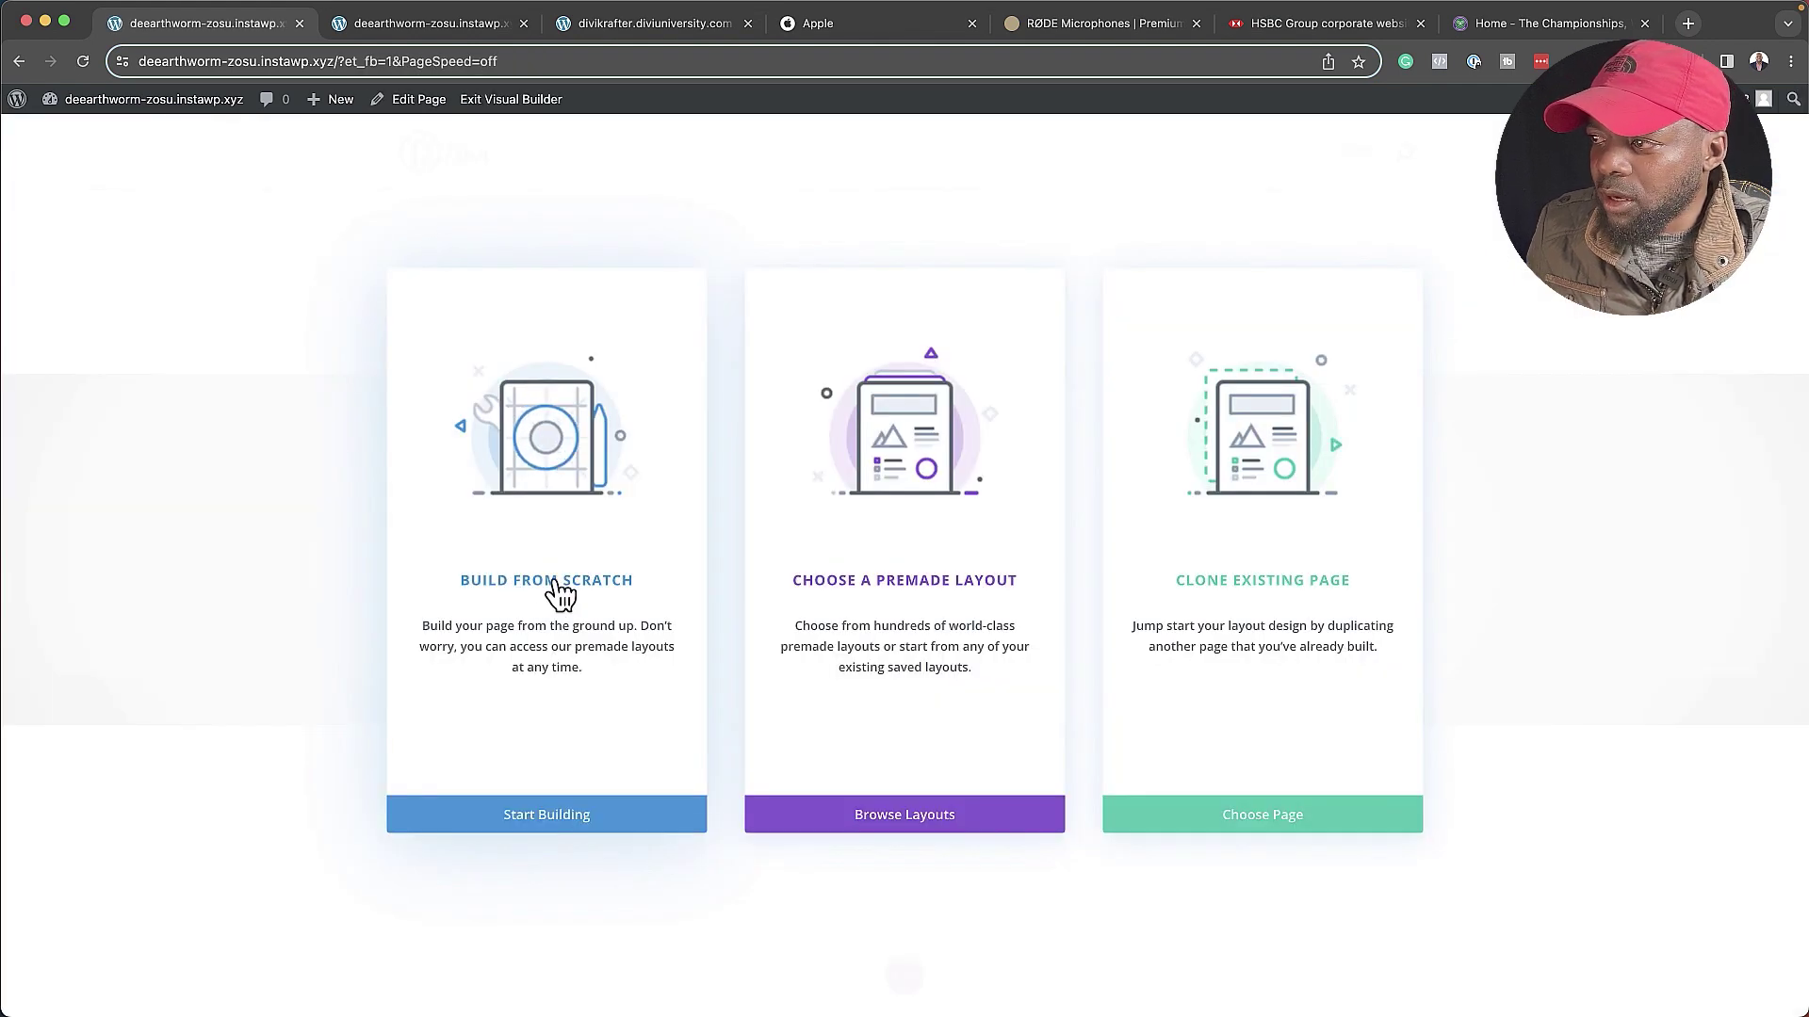
click(554, 592)
key(Escape)
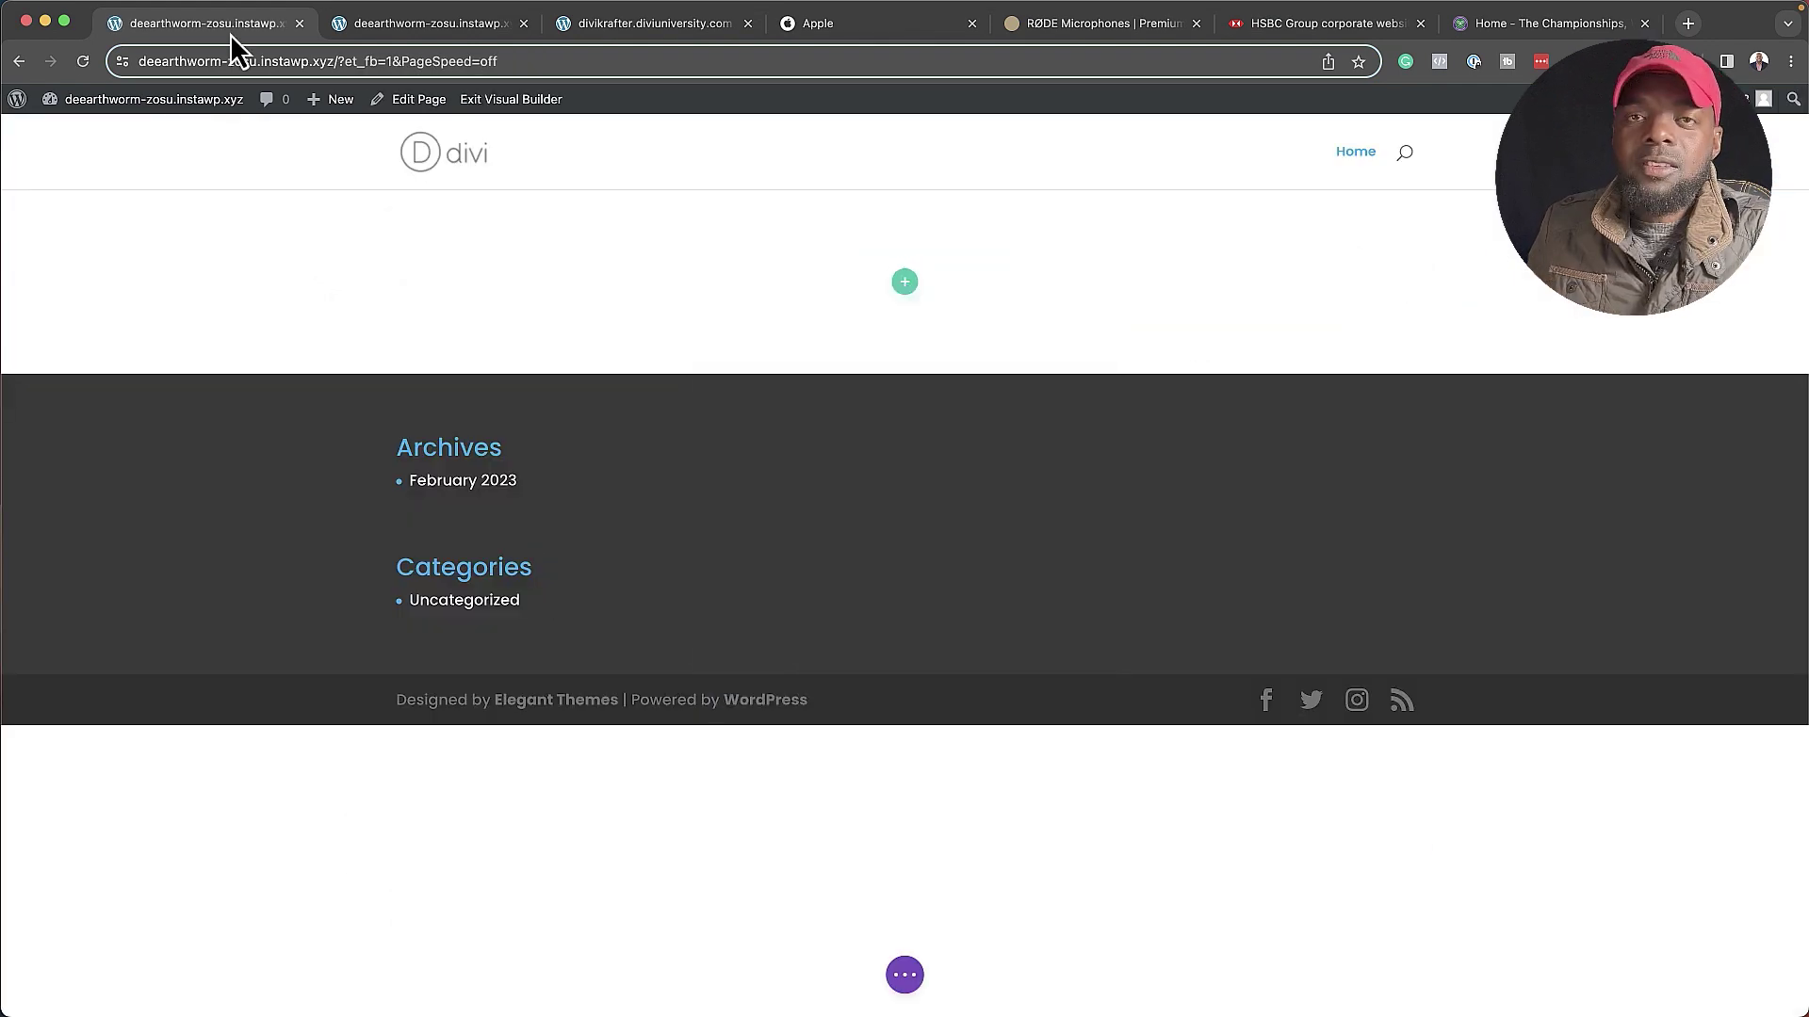
- Scroll through the Divi Krafter Full-width Hero demo page to review DK Hero #005 FLEX
click(687, 28)
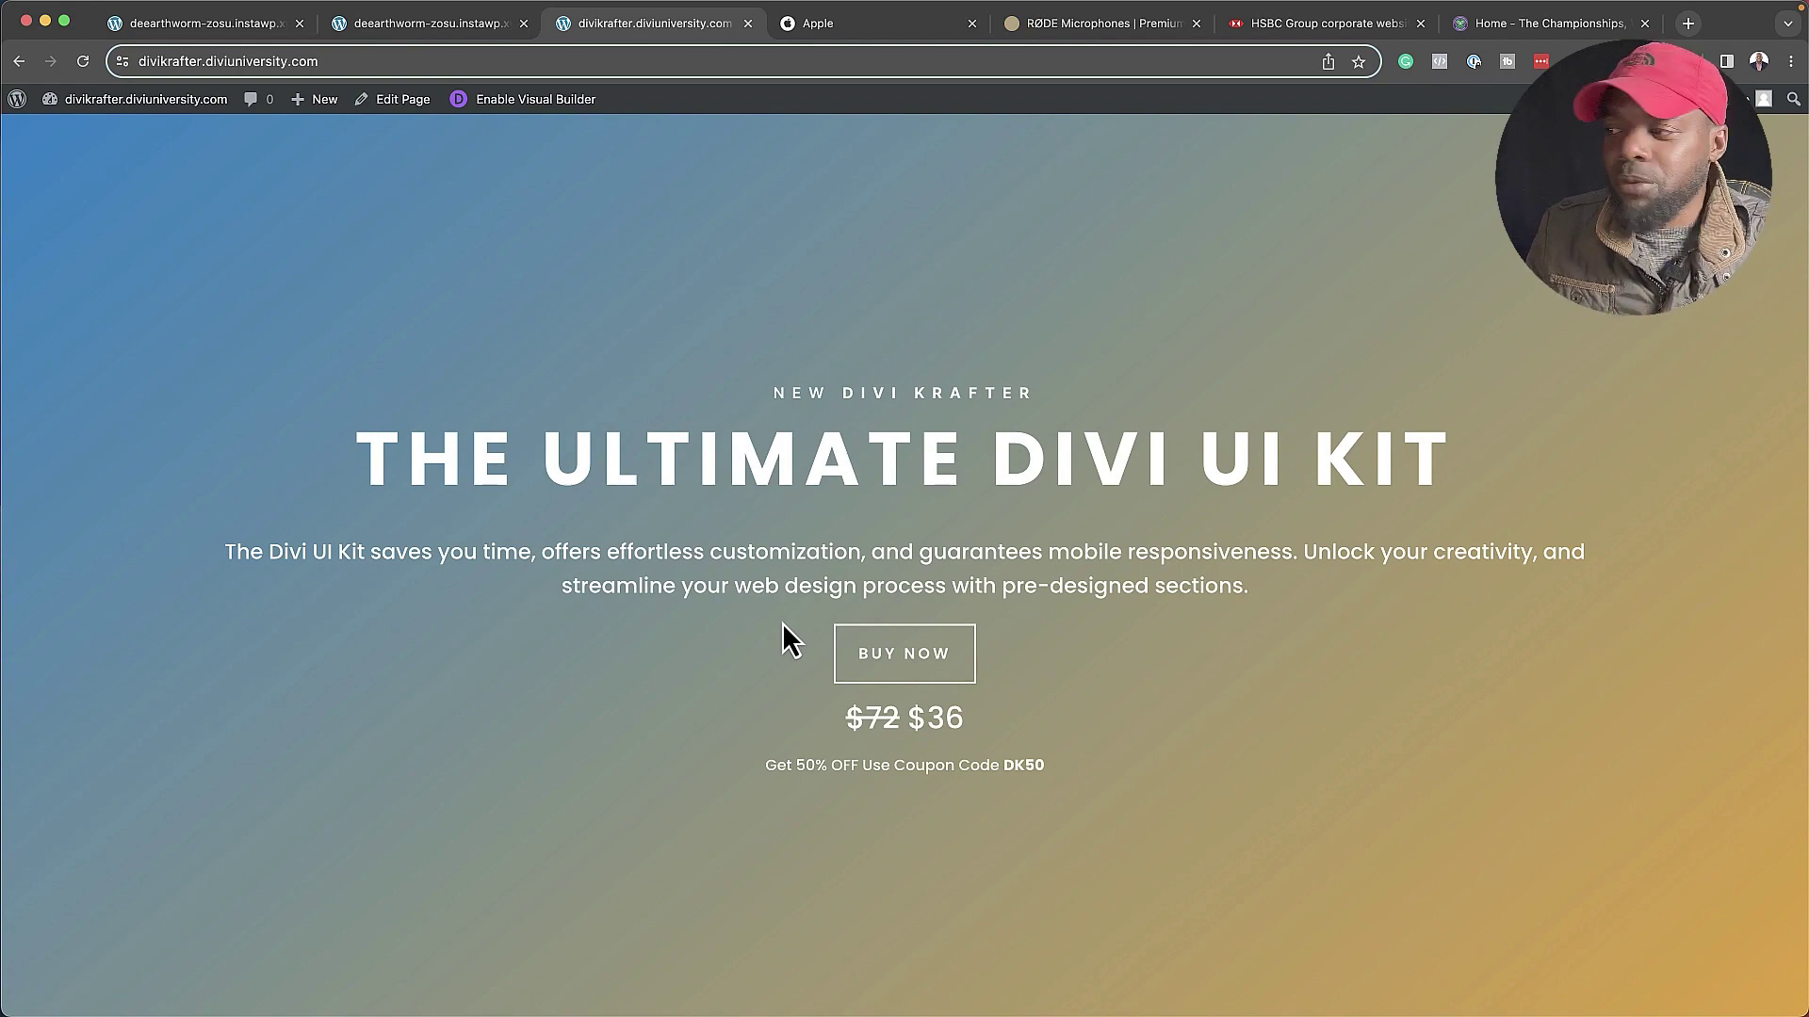
scroll(616, 641, down, 8)
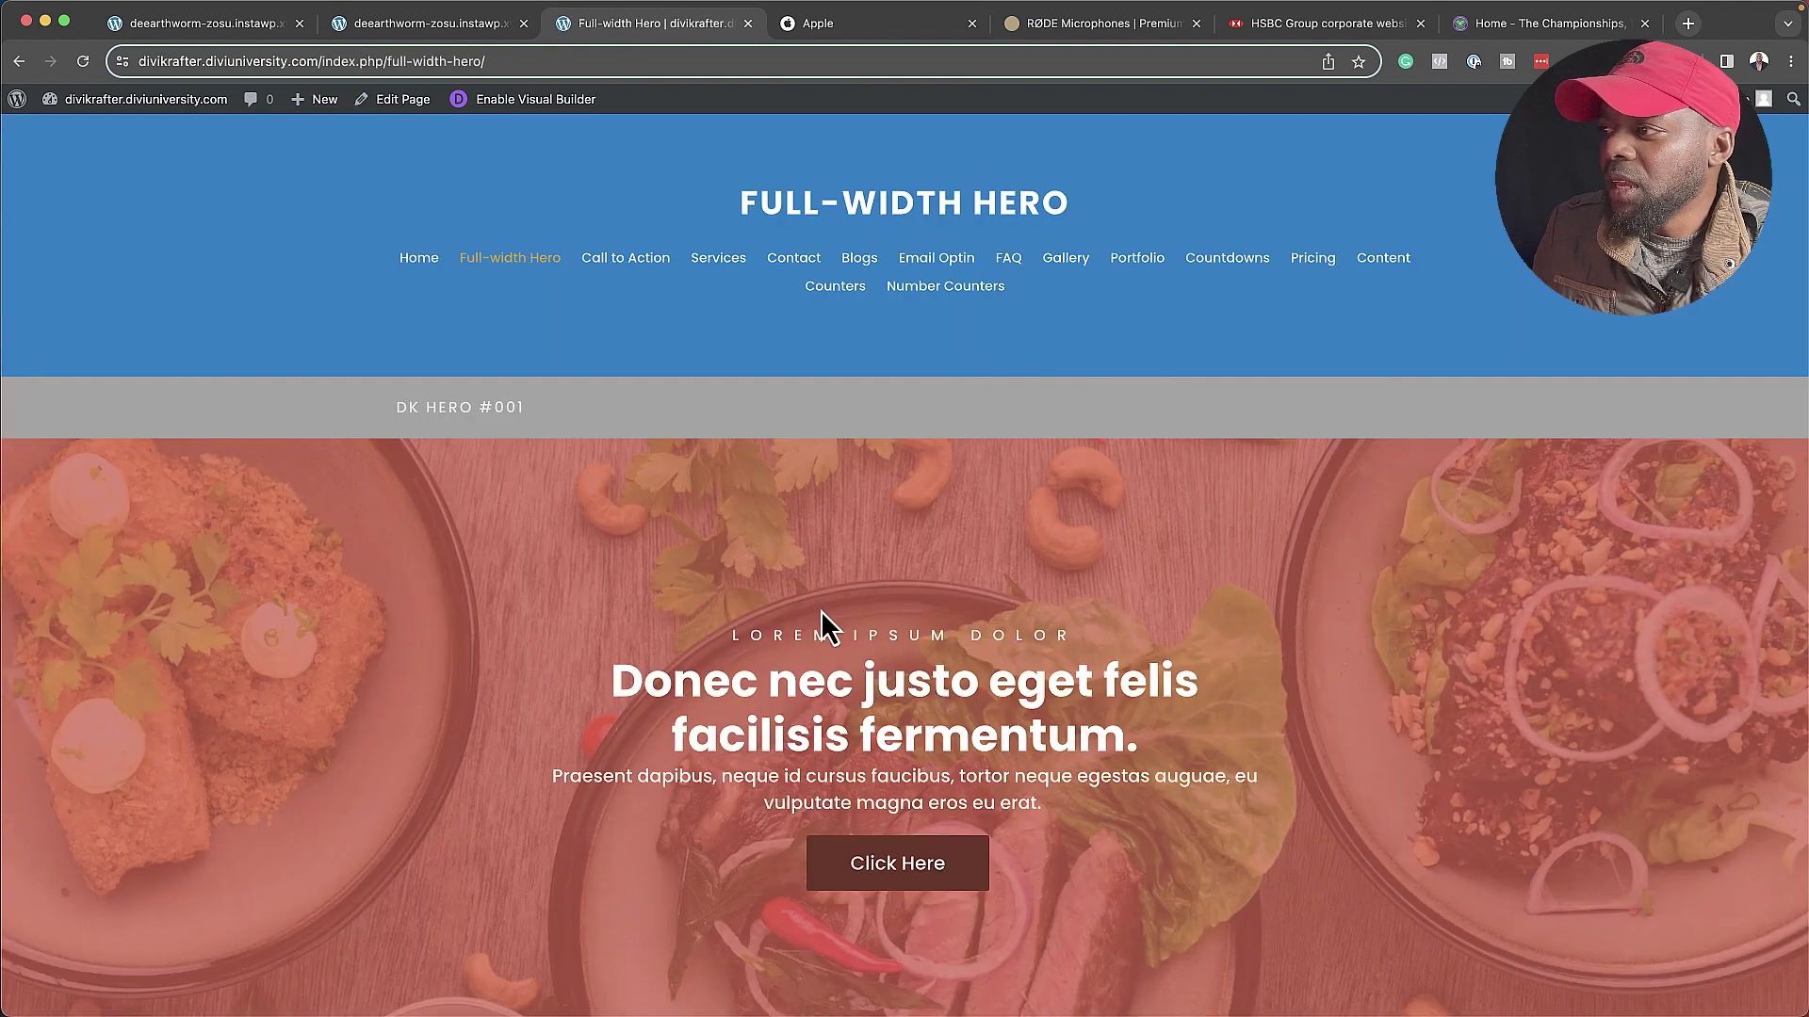
scroll(822, 613, down, 6)
scroll(693, 482, down, 15)
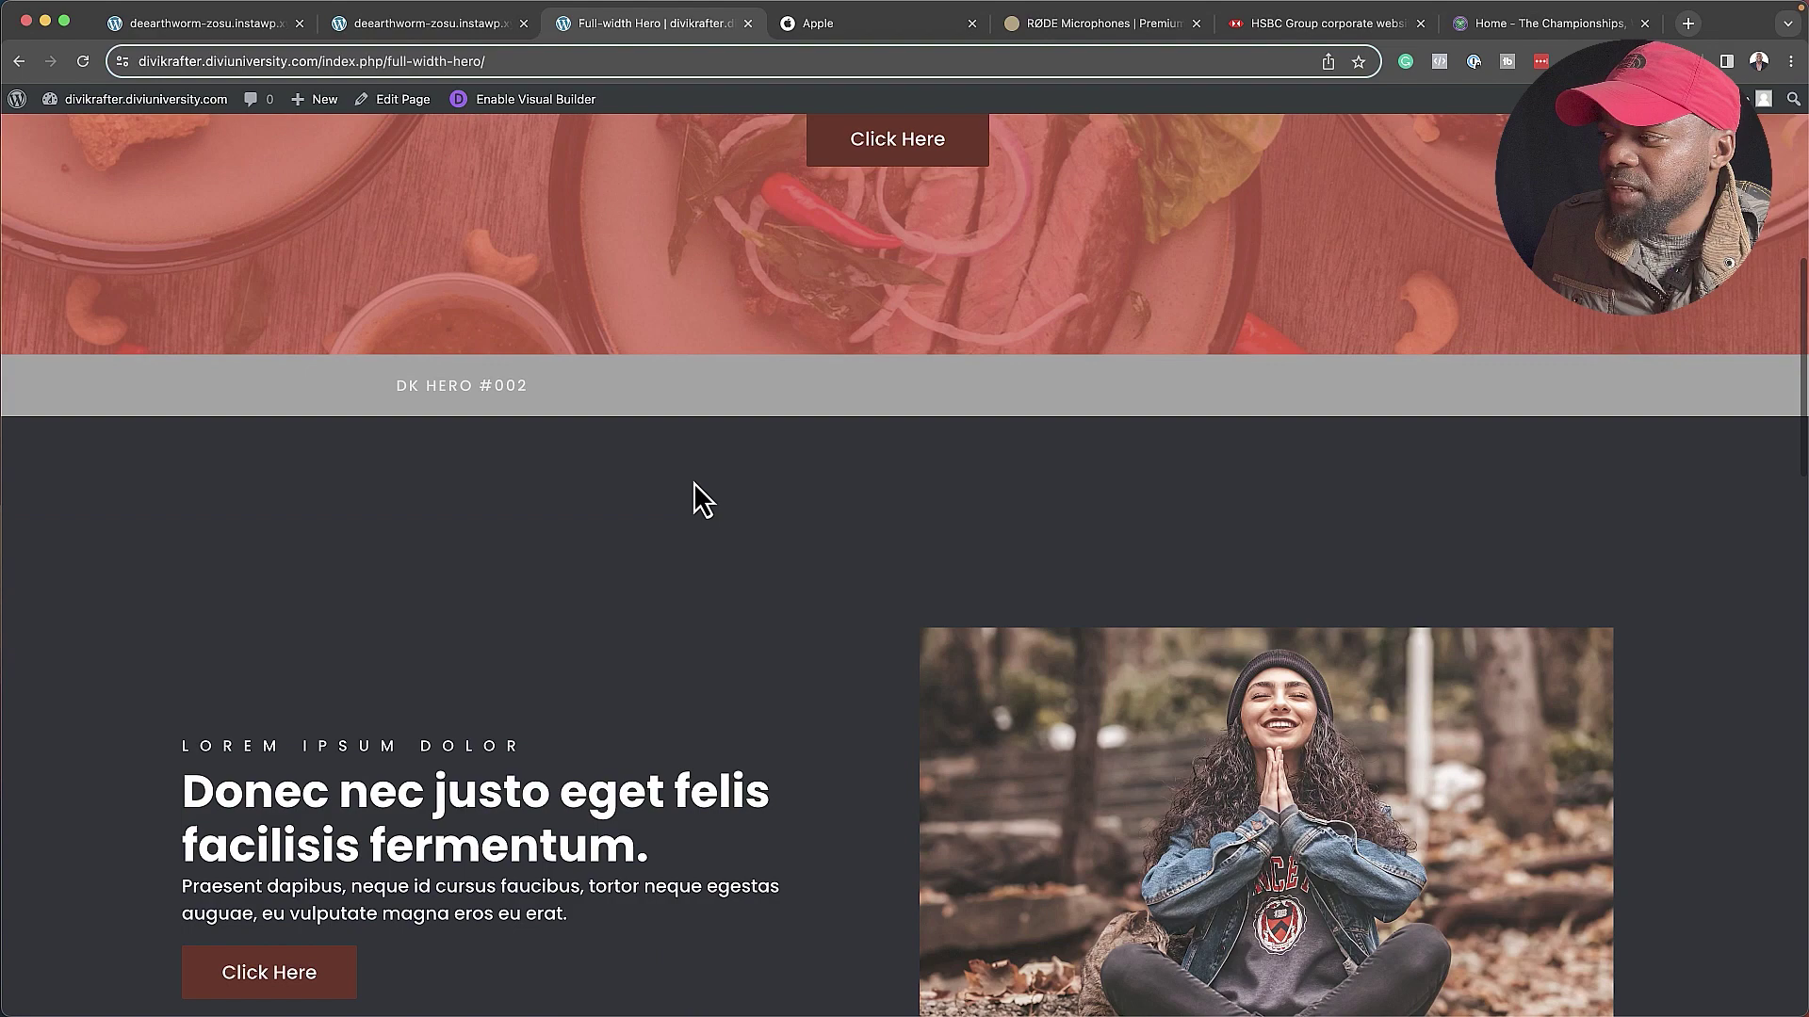
scroll(695, 497, down, 10)
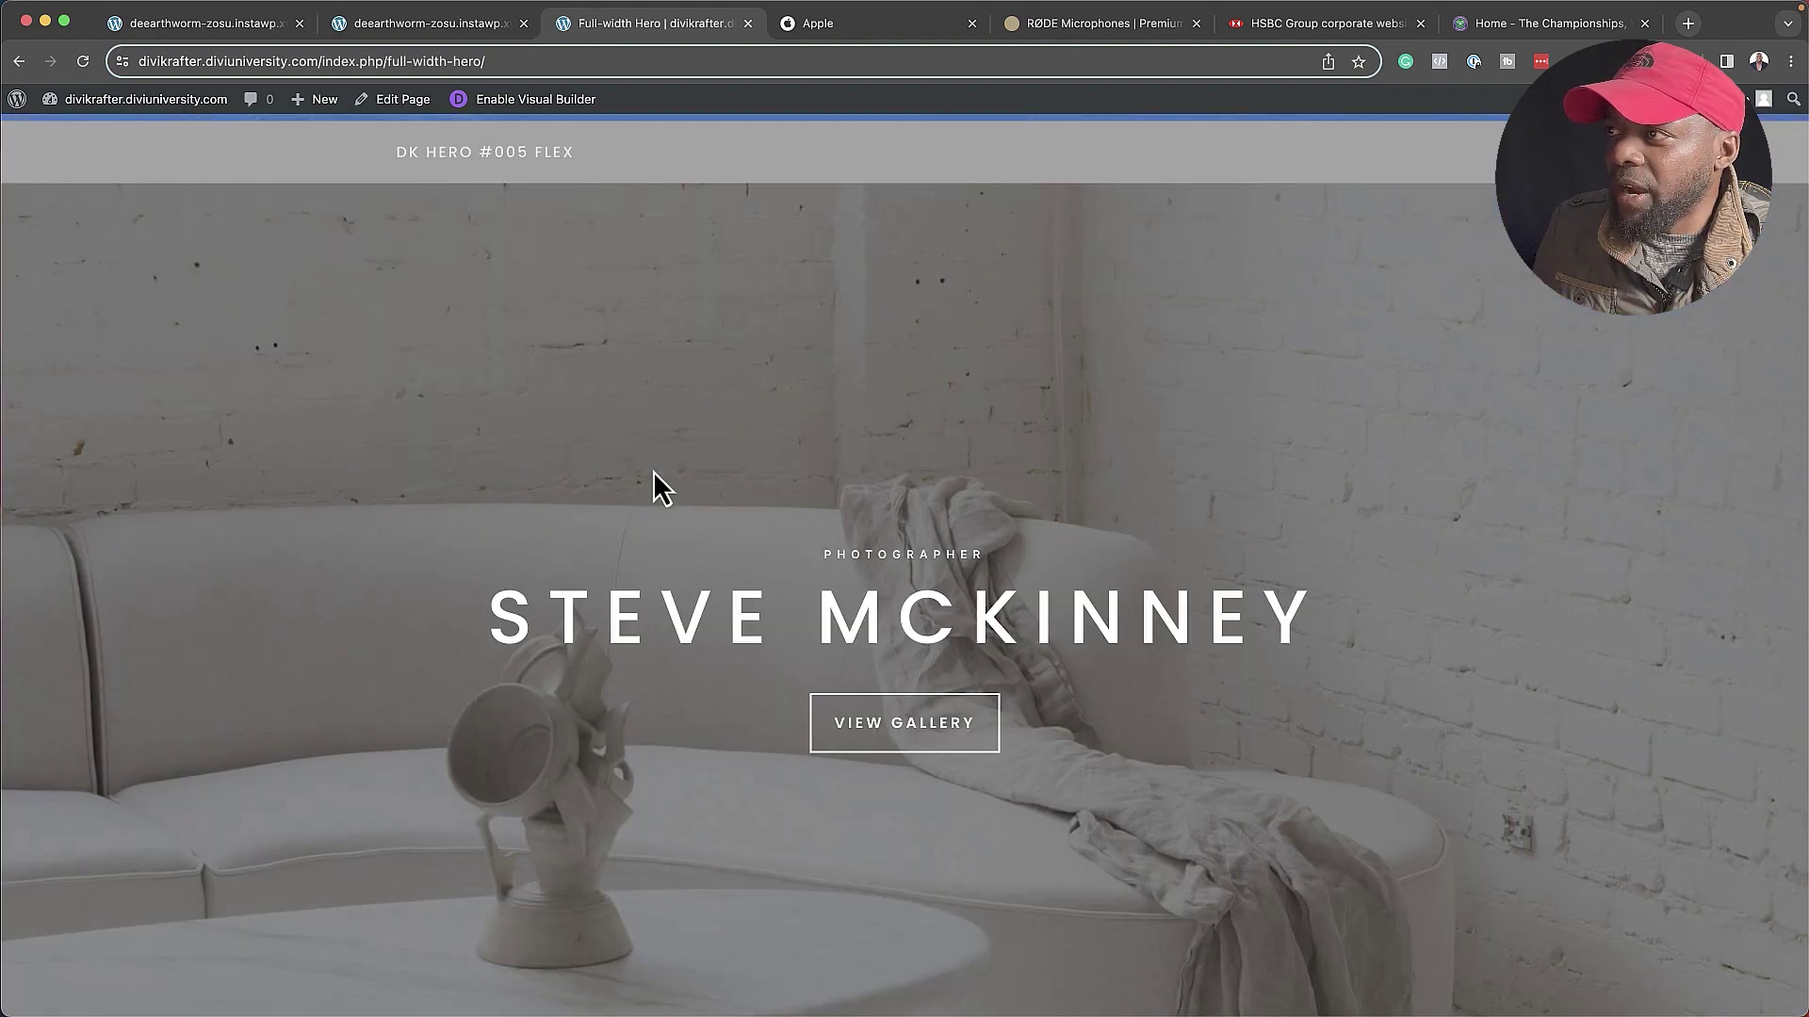
scroll(653, 476, up, 3)
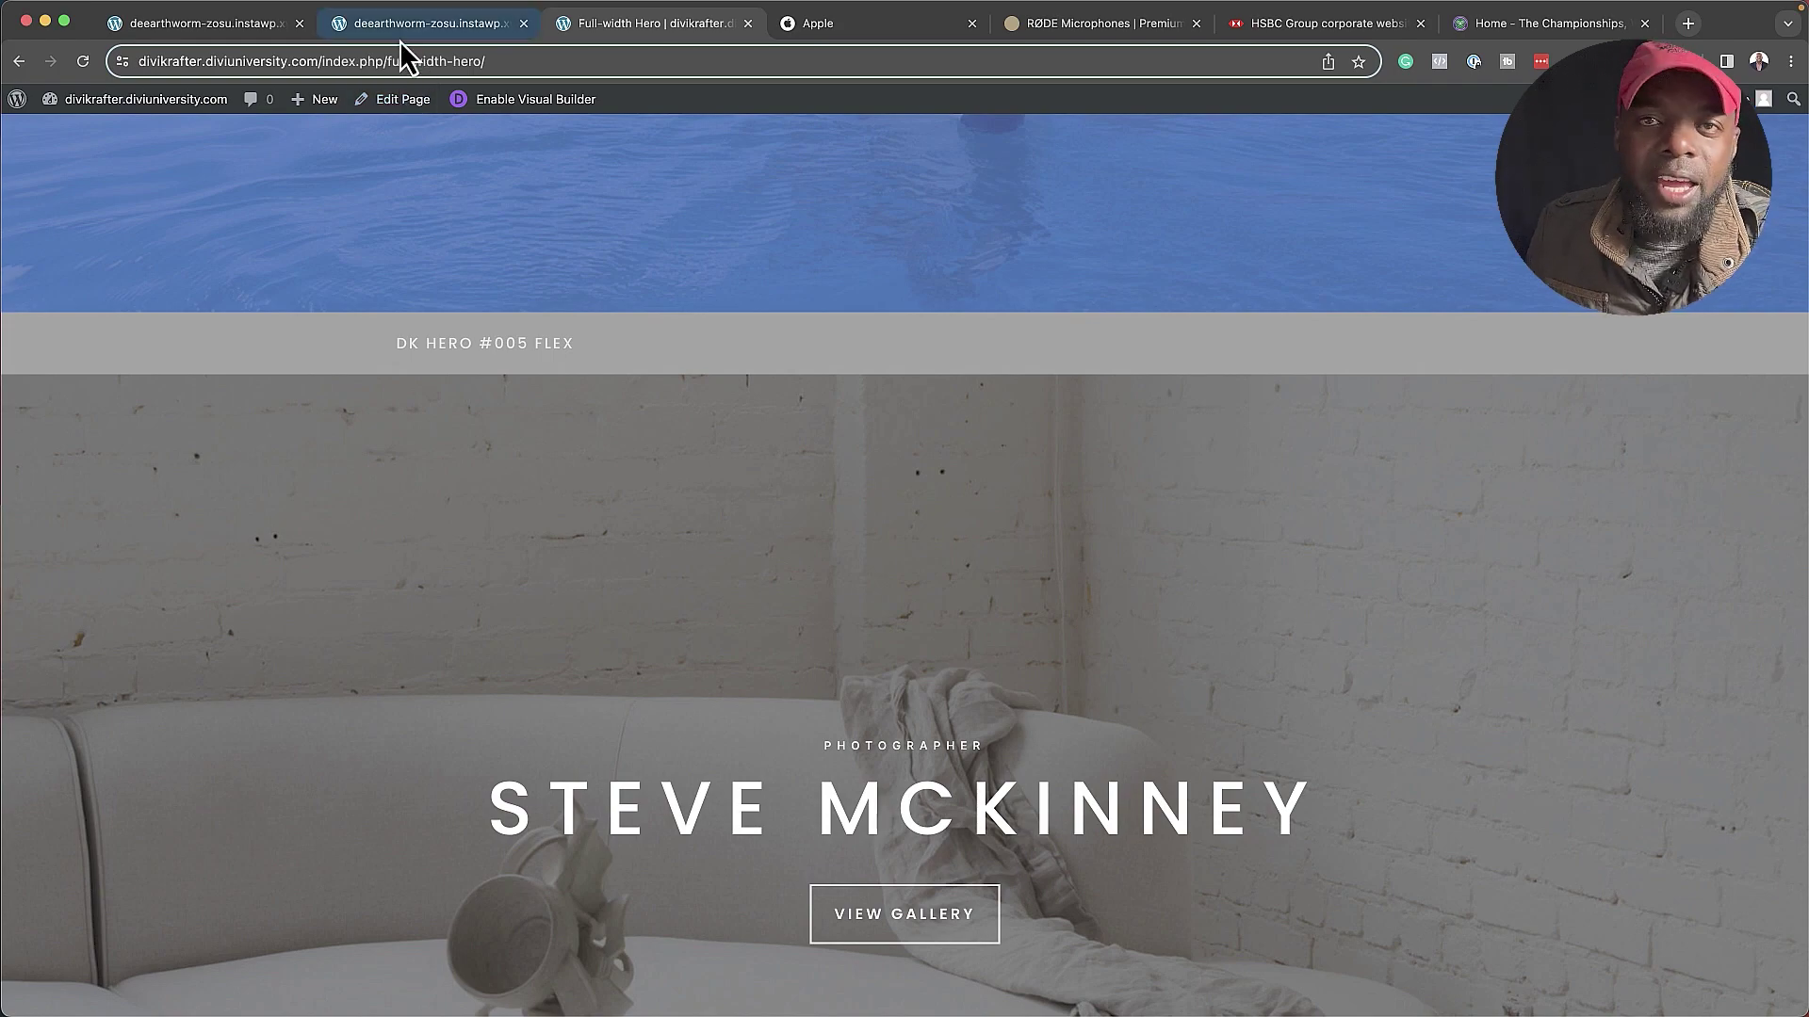
scroll(486, 282, up, 10)
scroll(486, 283, up, 5)
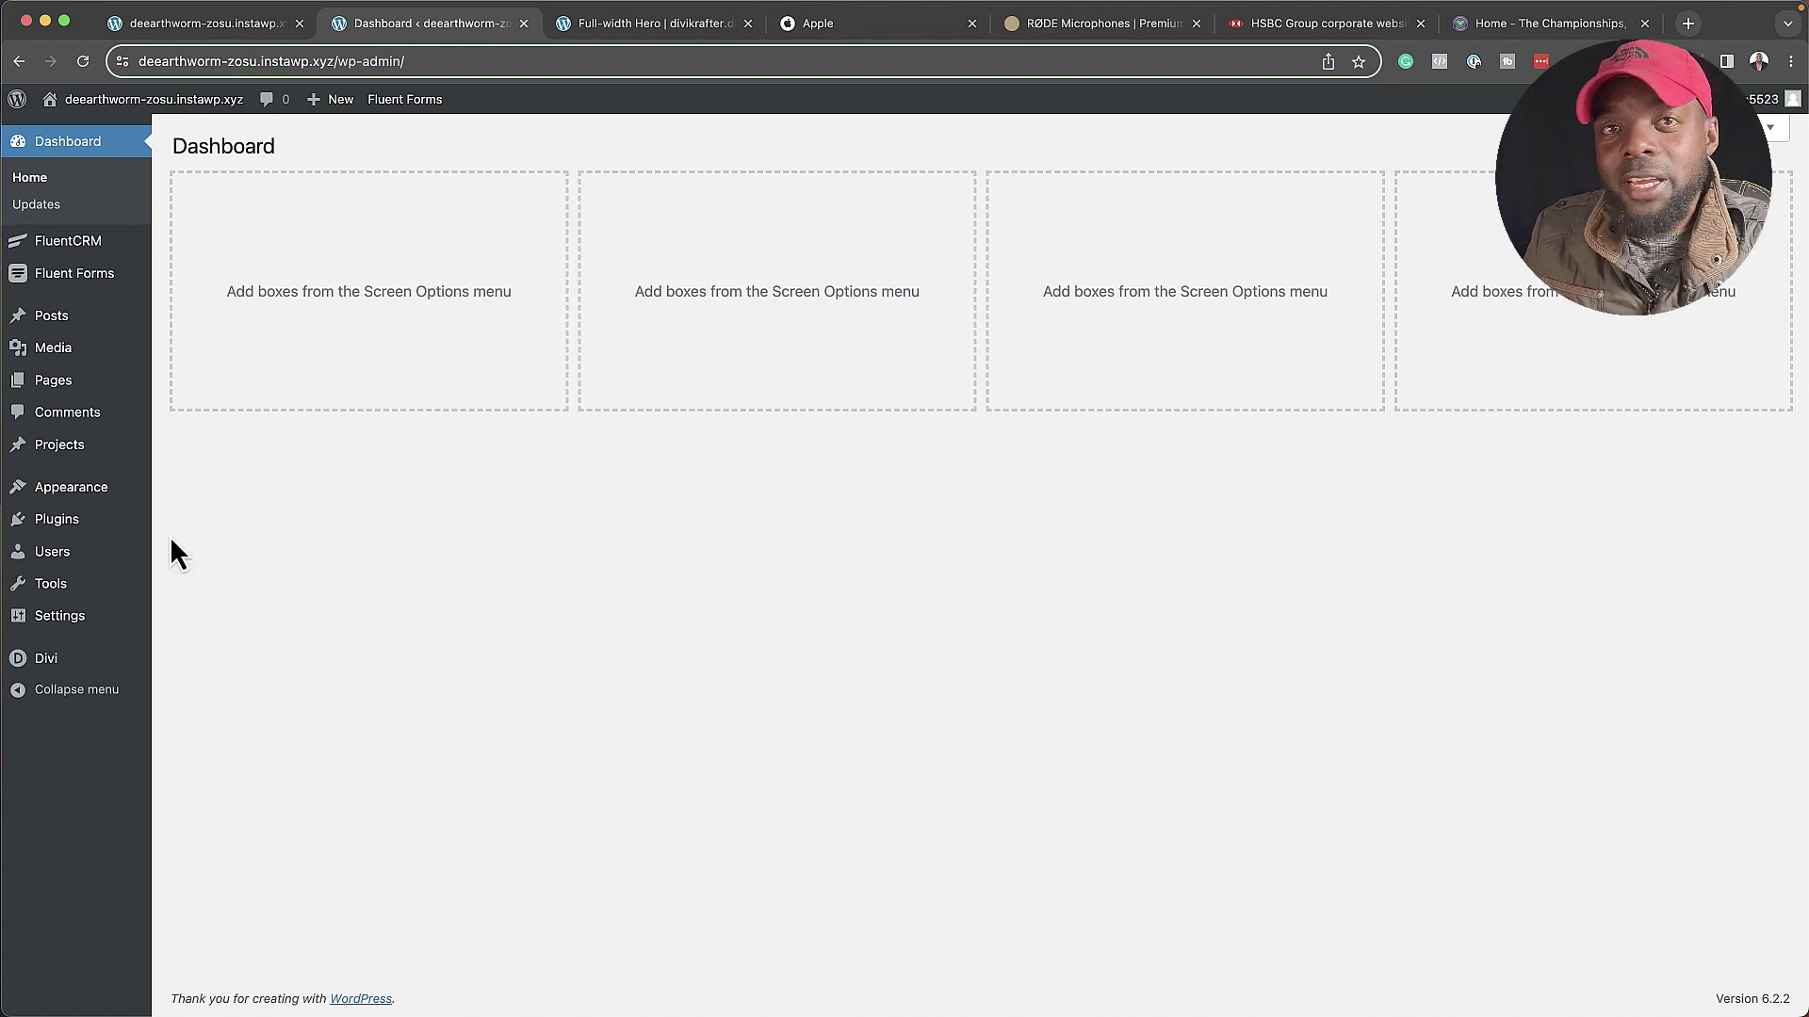
- Import DK Divi UI Kit.json with presets into the Divi Library and review the 58 layouts
click(59, 670)
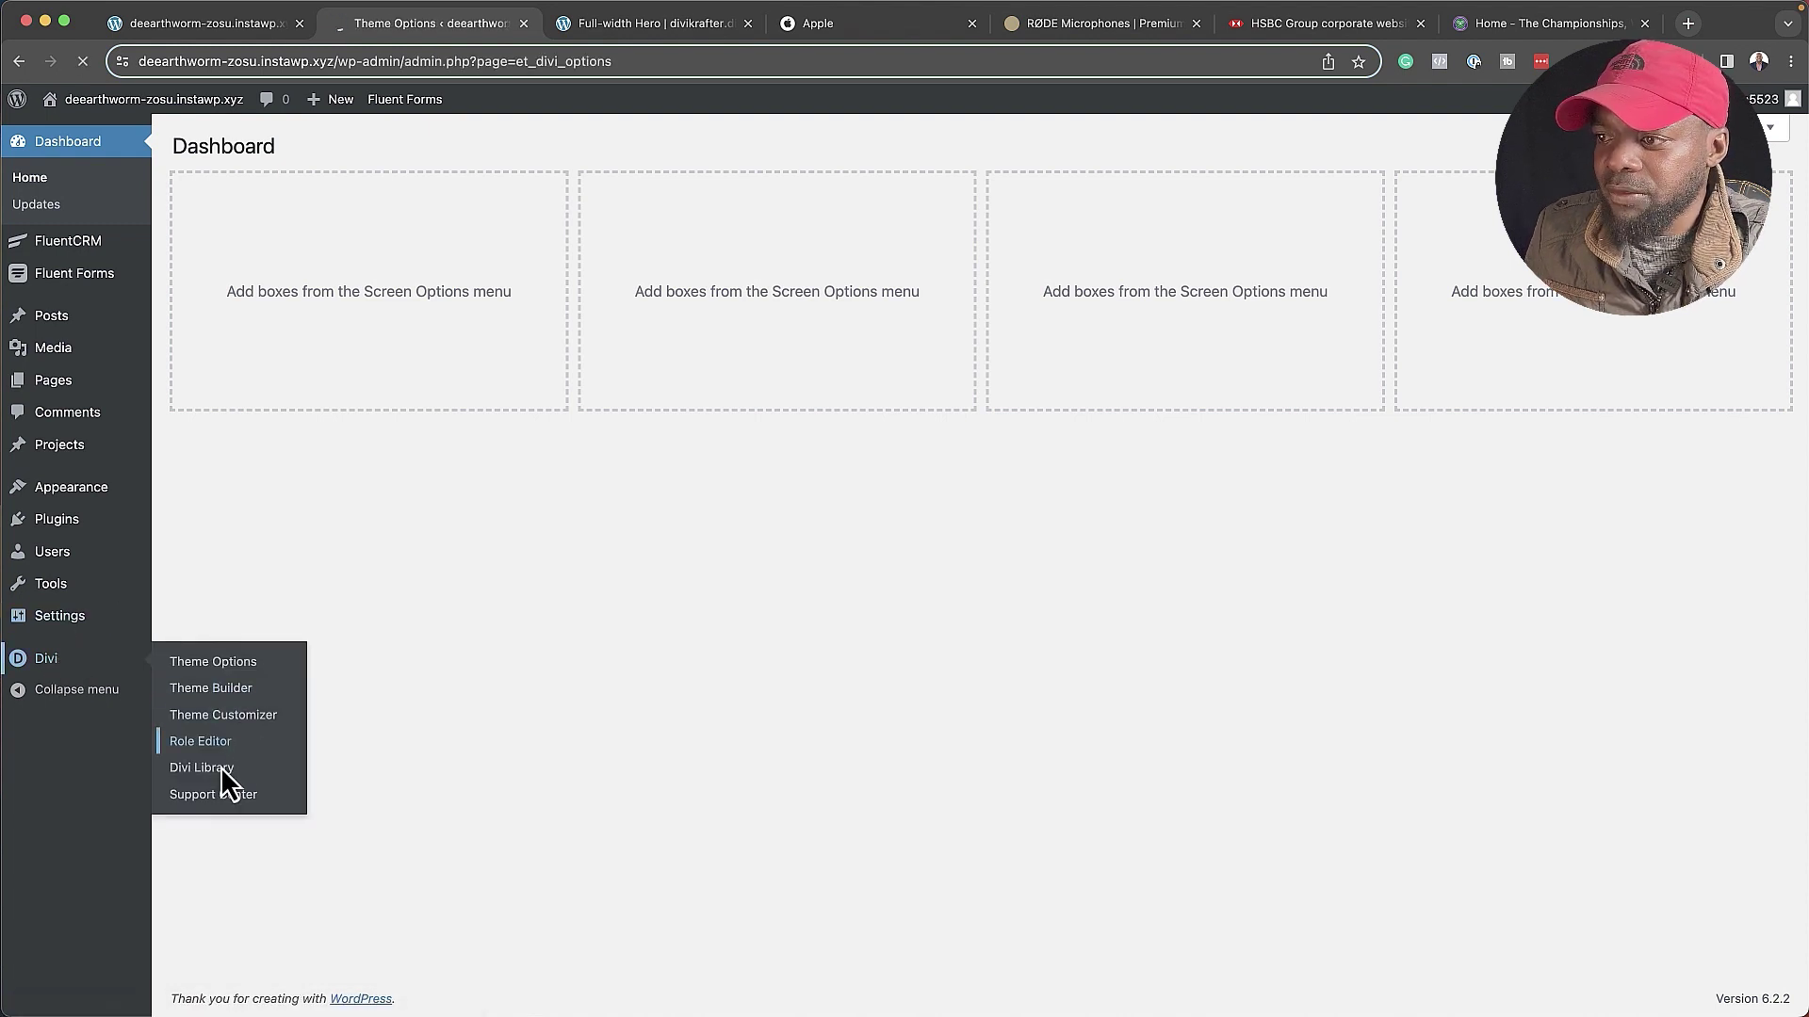
click(201, 768)
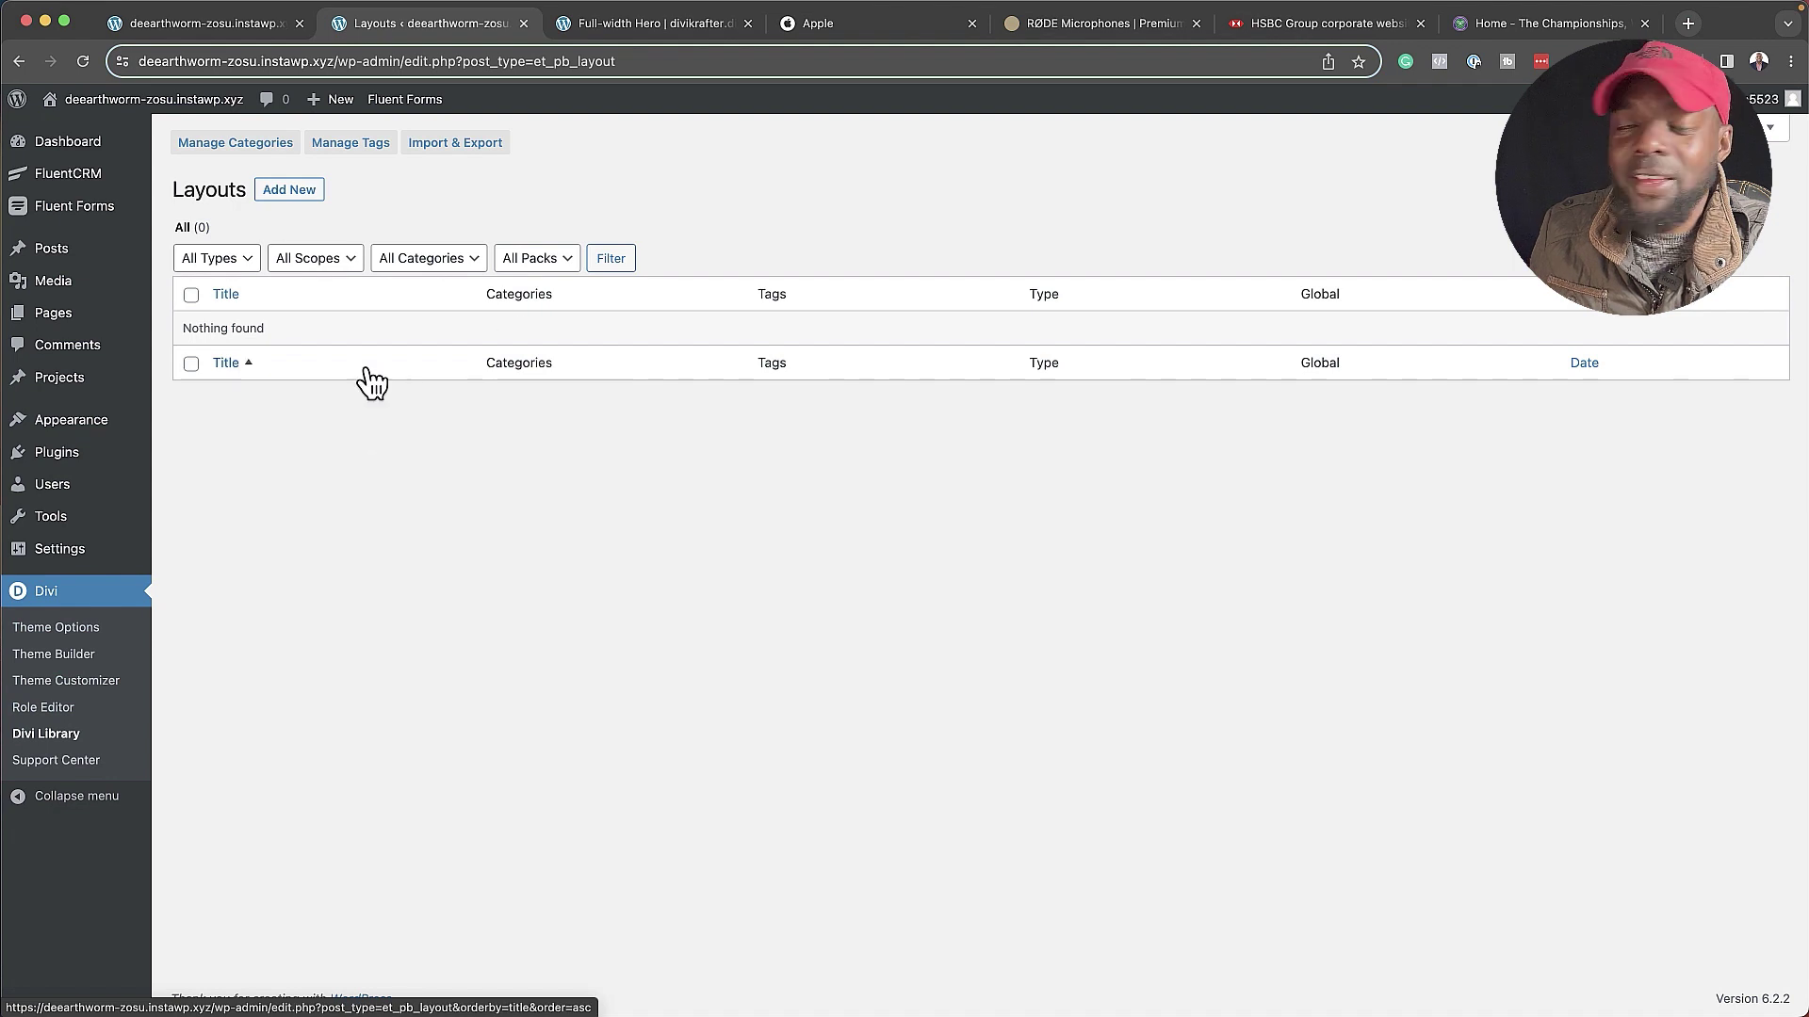
click(472, 145)
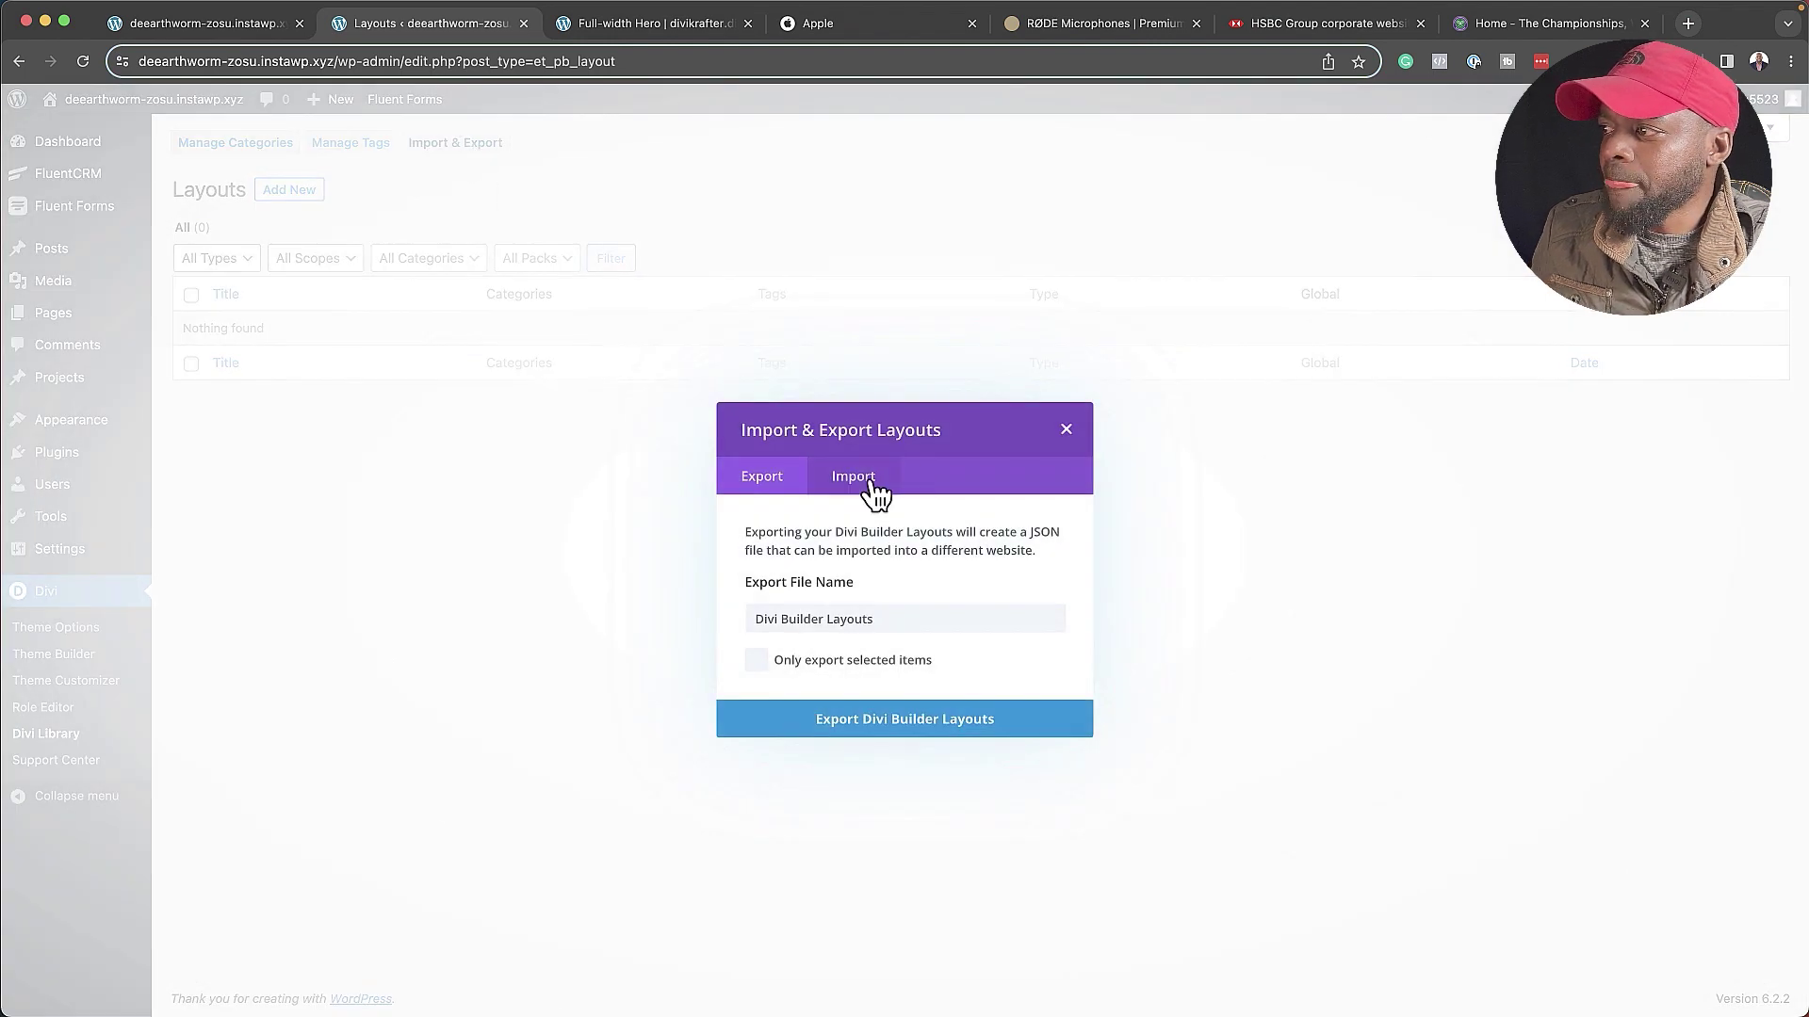
click(871, 482)
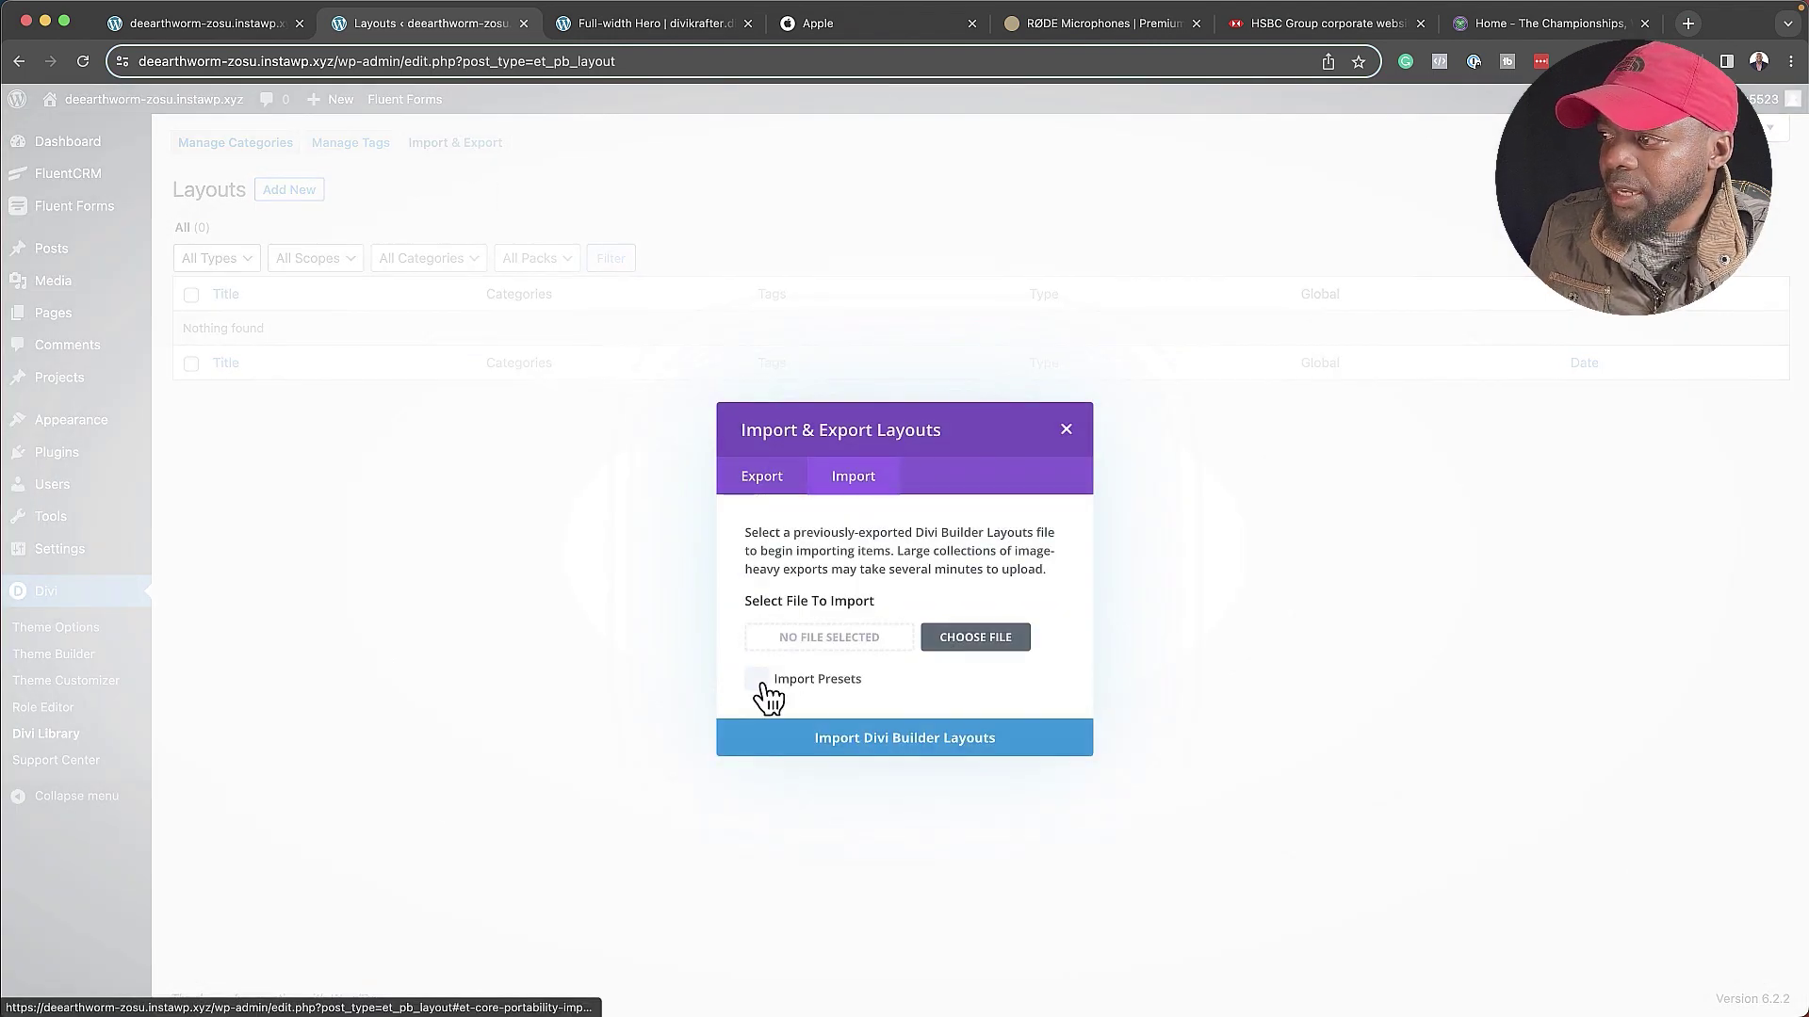
click(759, 684)
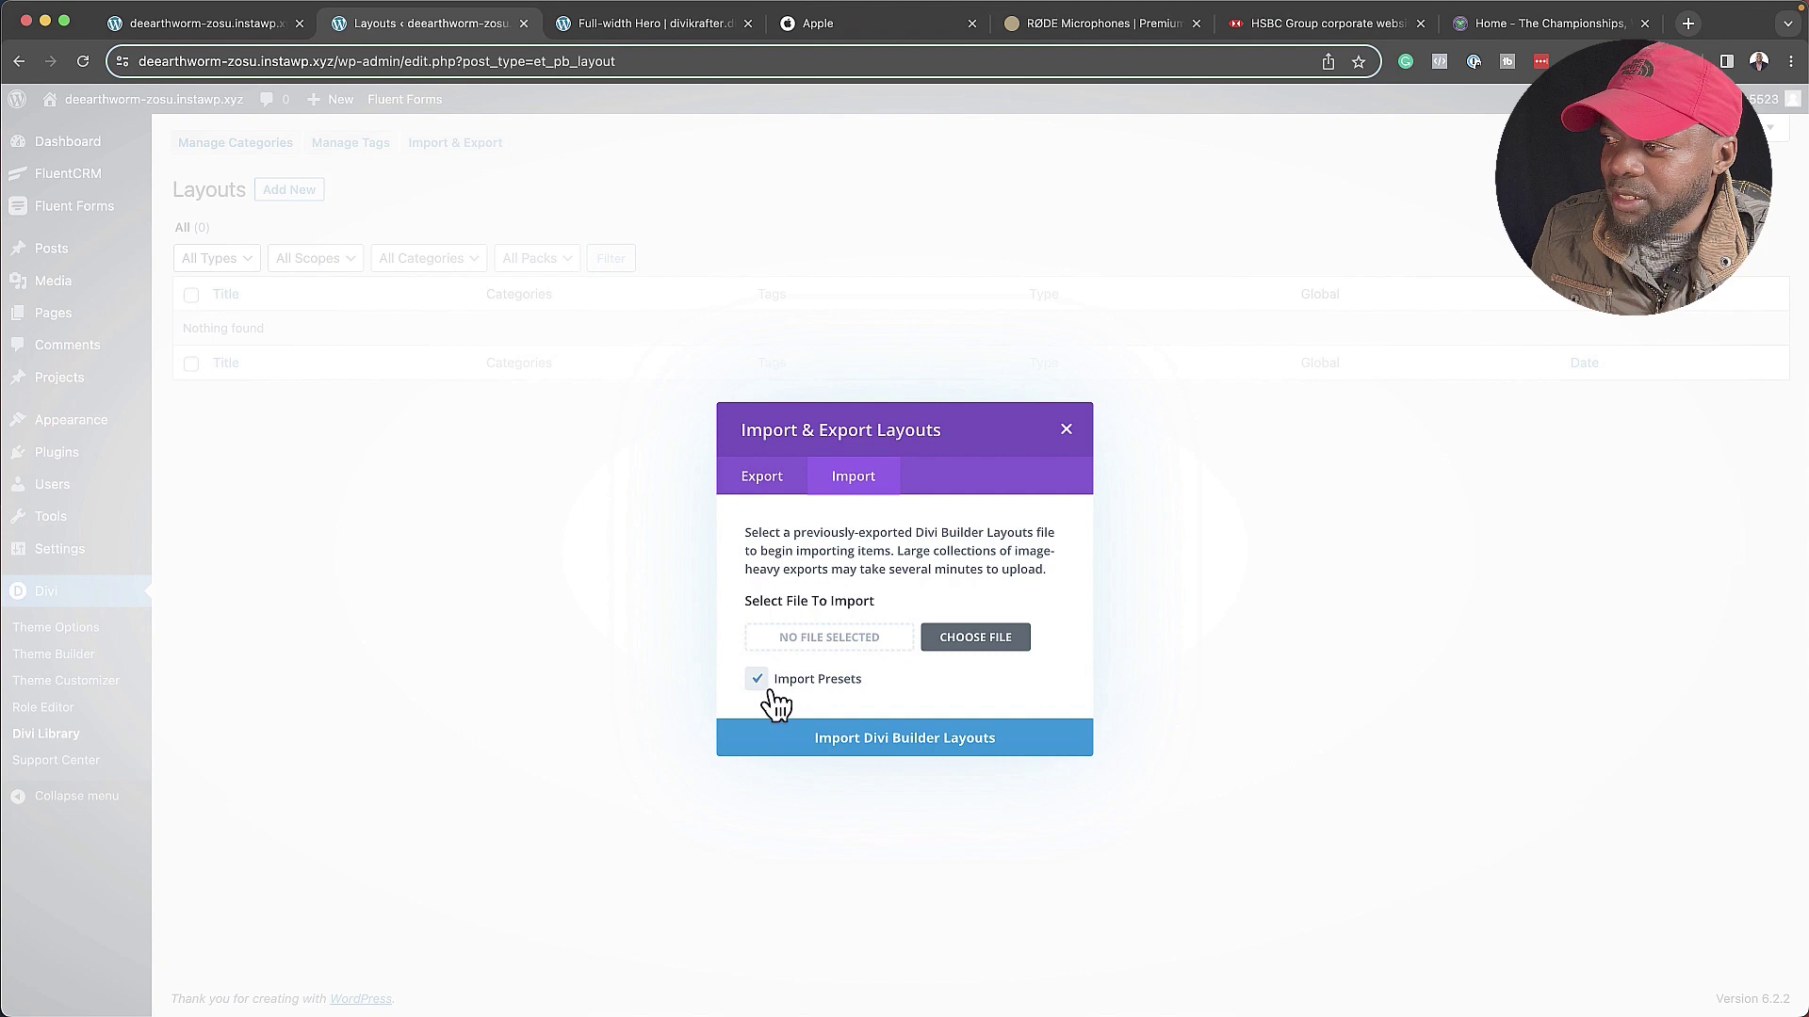
click(982, 647)
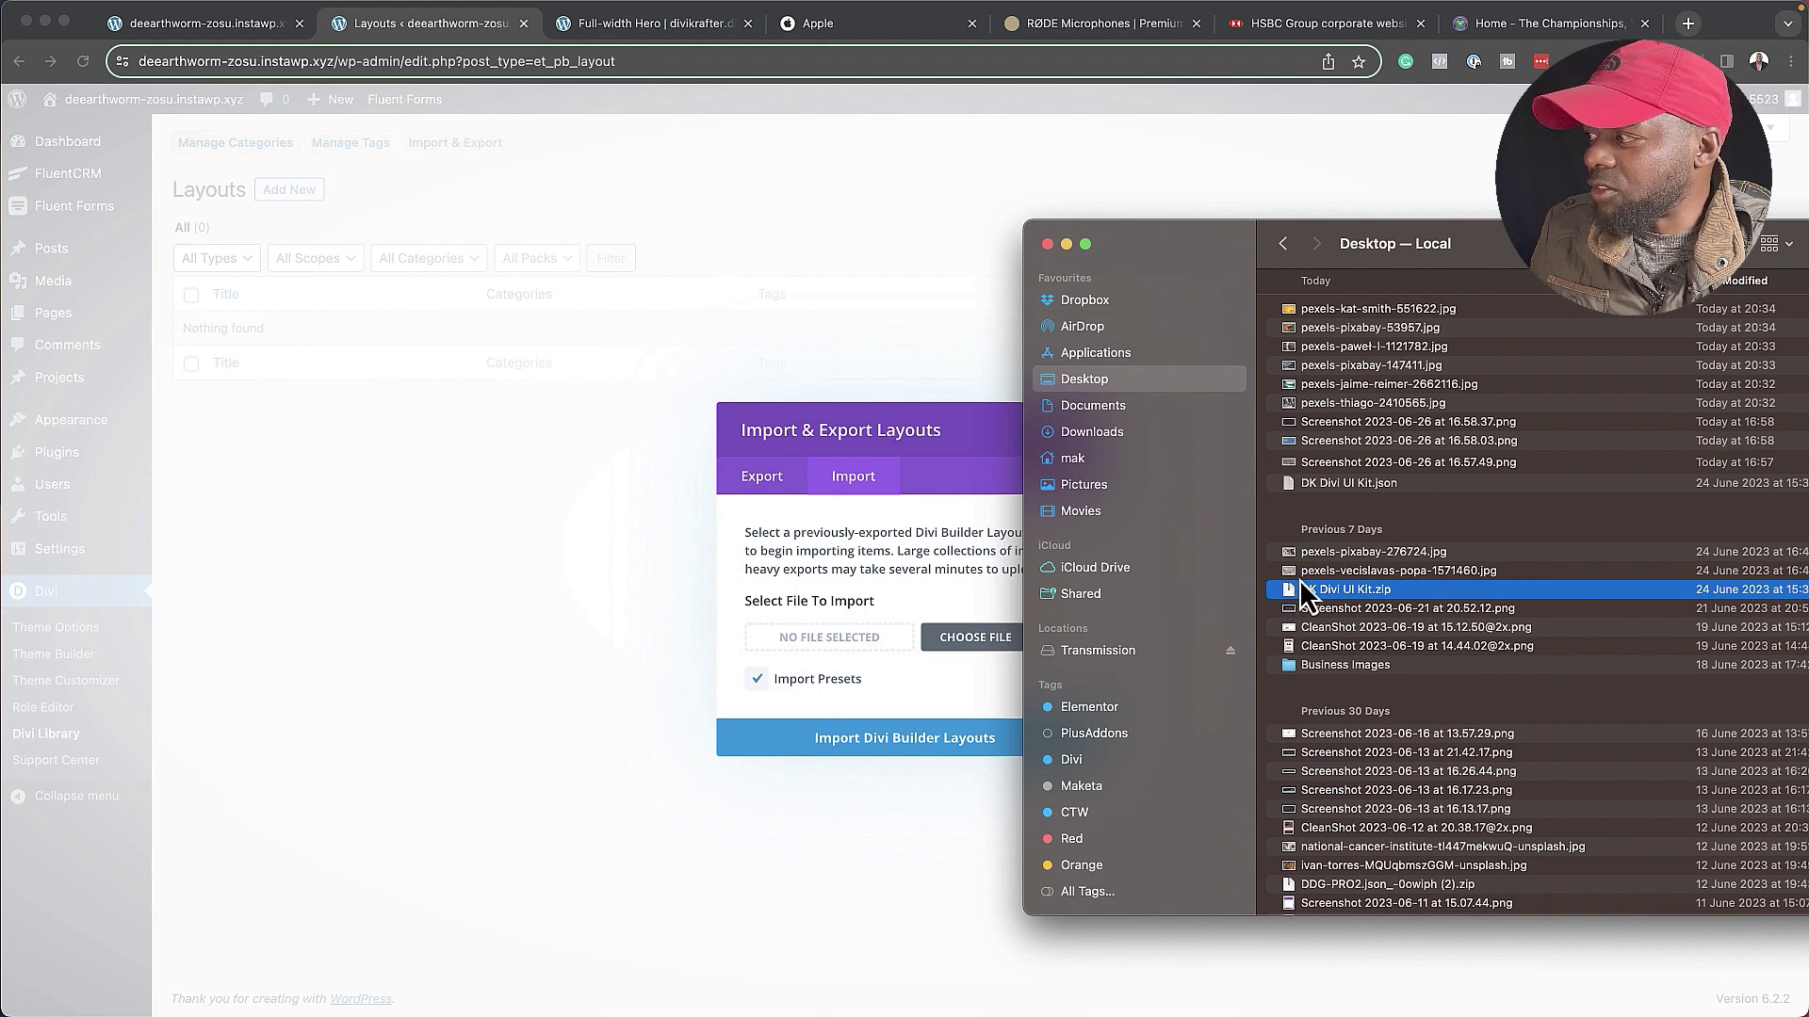
drag(1307, 485, 833, 641)
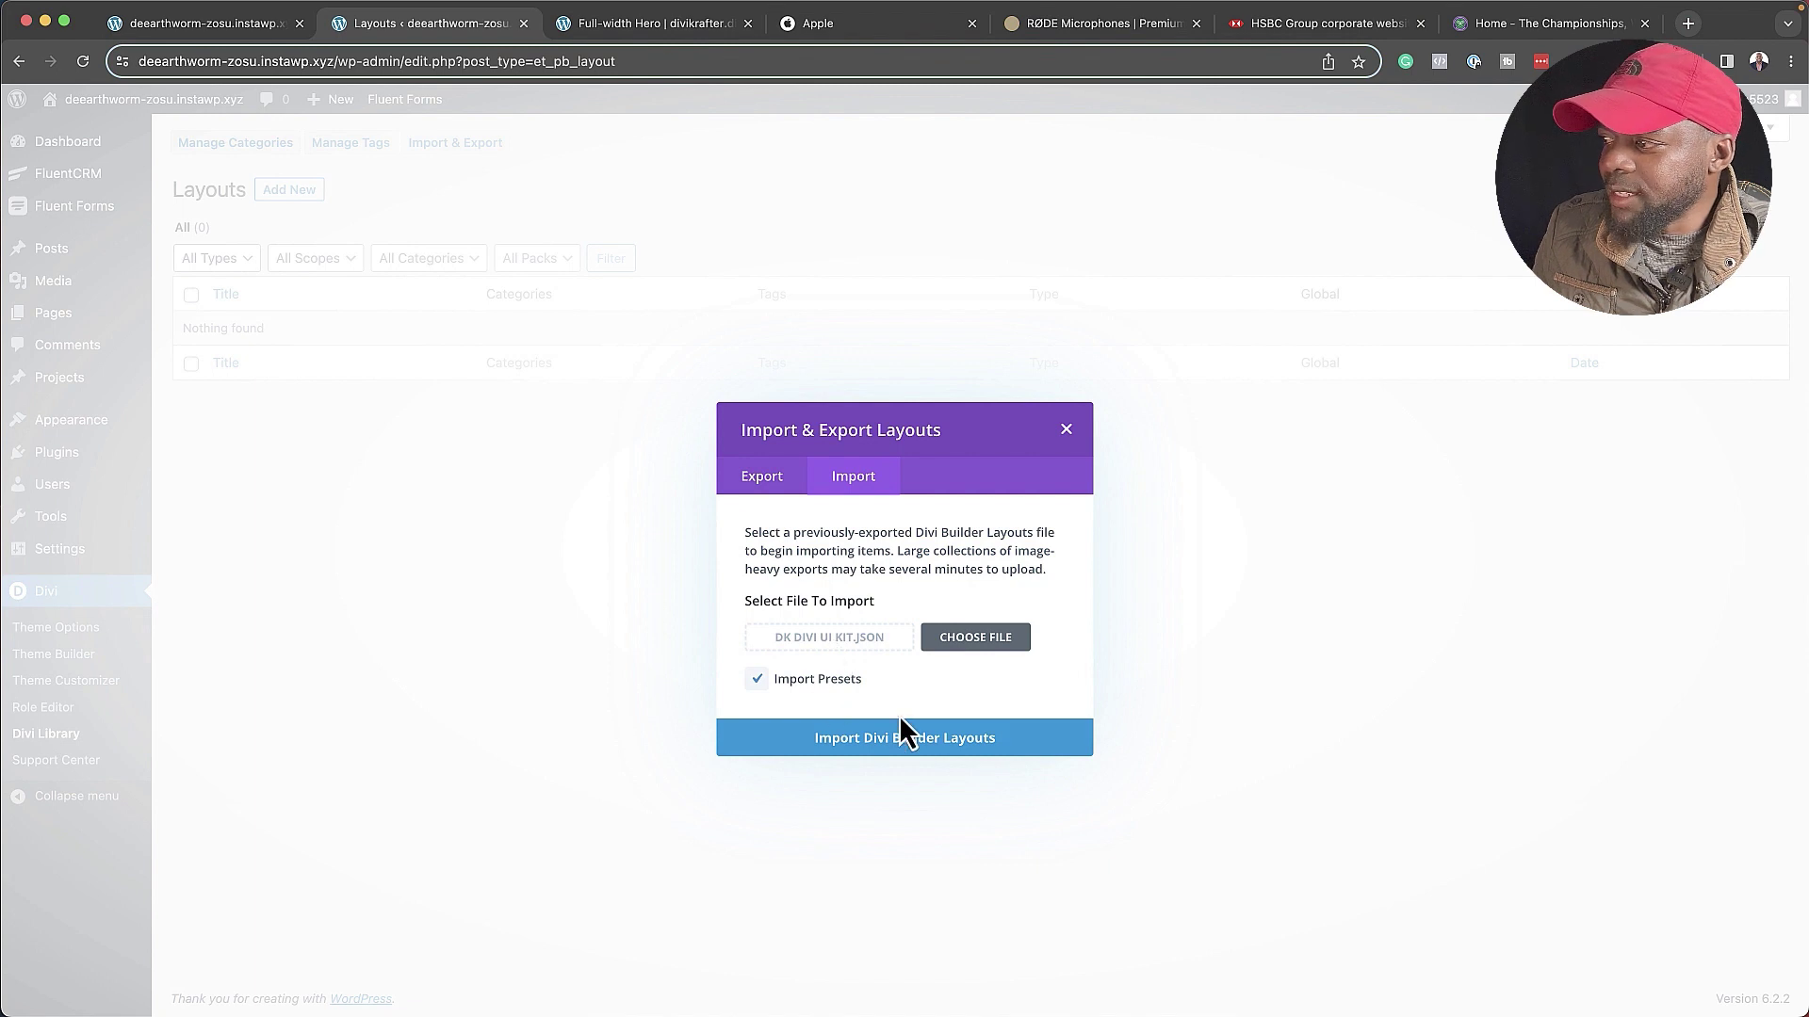
click(944, 746)
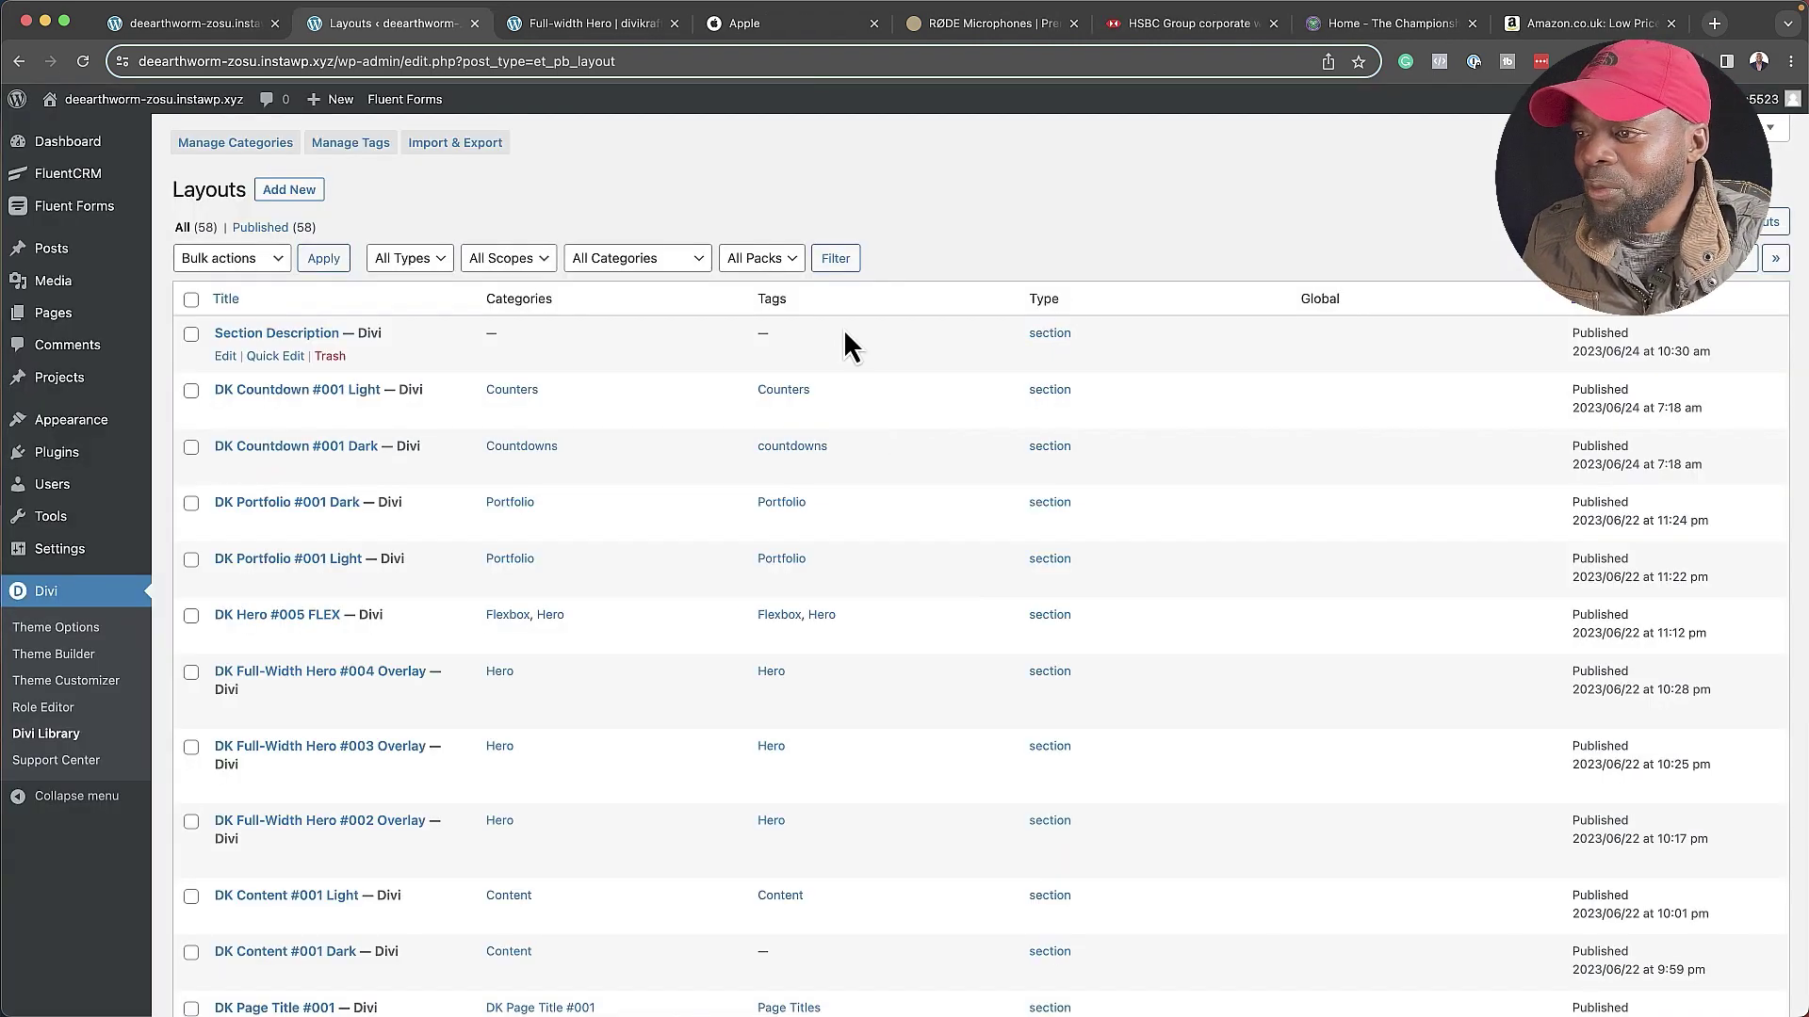
scroll(678, 596, down, 5)
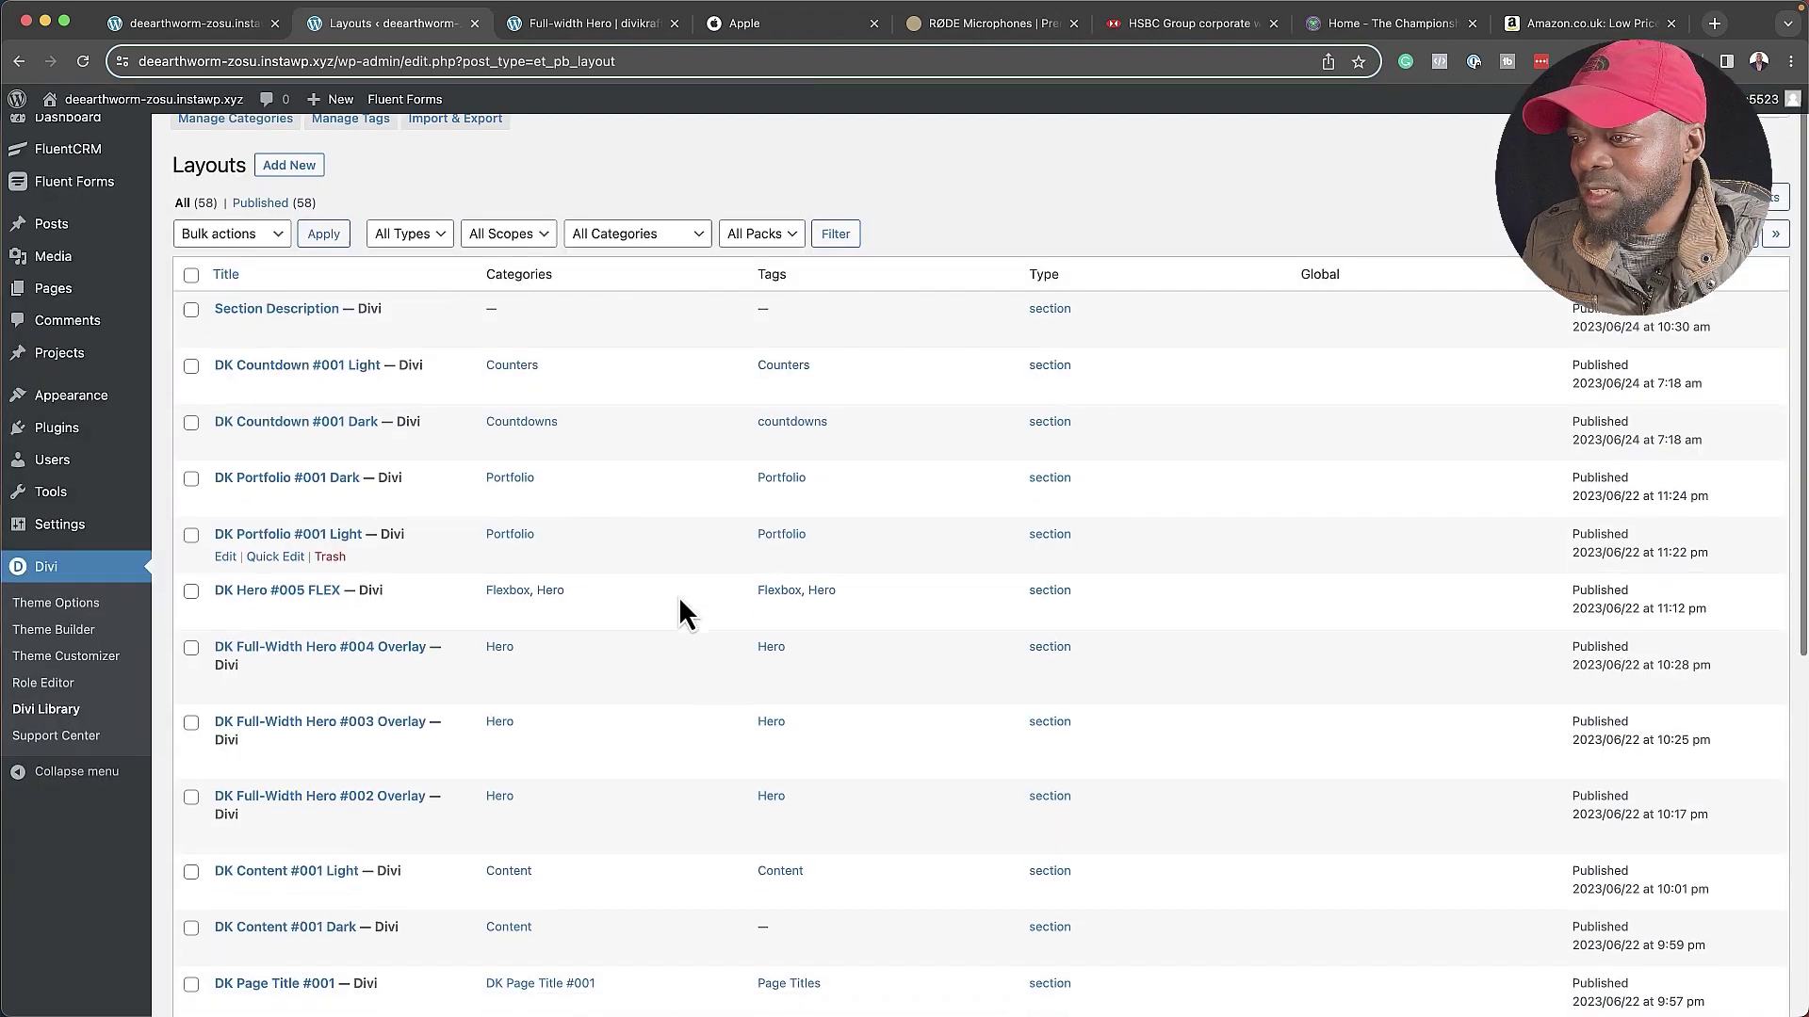
scroll(676, 596, down, 3)
scroll(603, 499, up, 8)
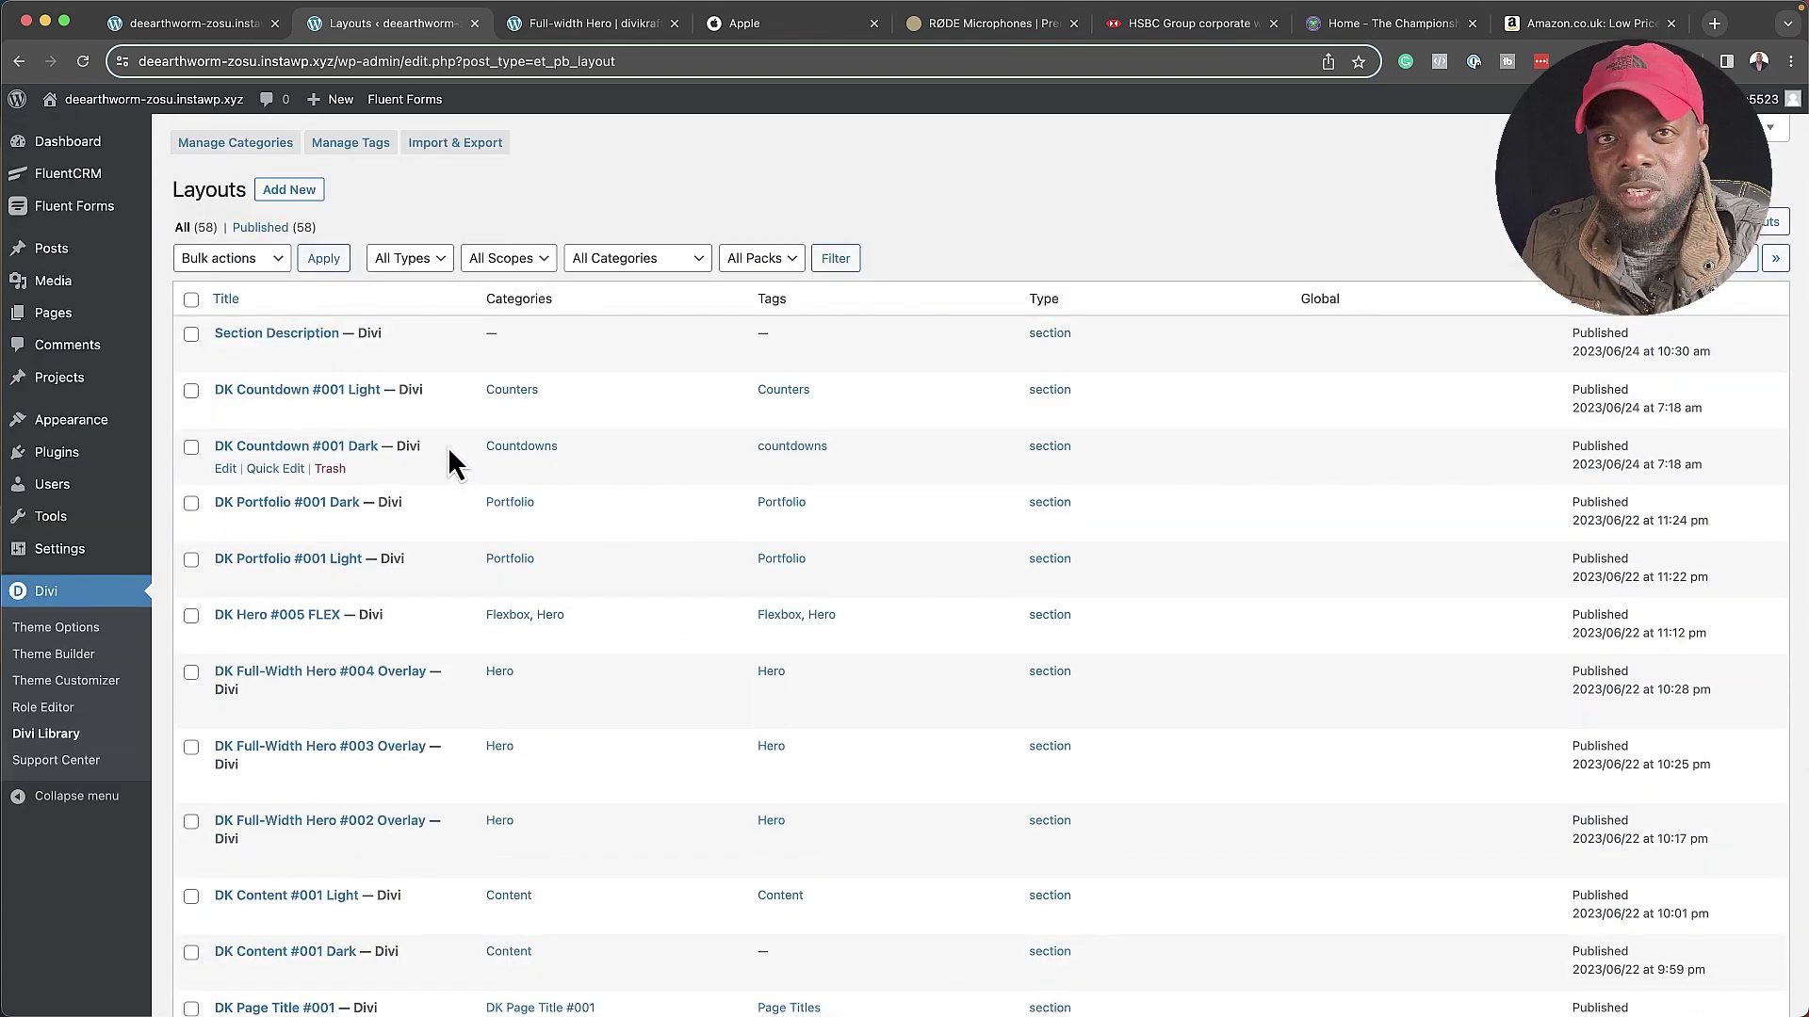
- Reload the Full-width Hero demo page and scroll down to the DK Hero #005 FLEX section
click(619, 29)
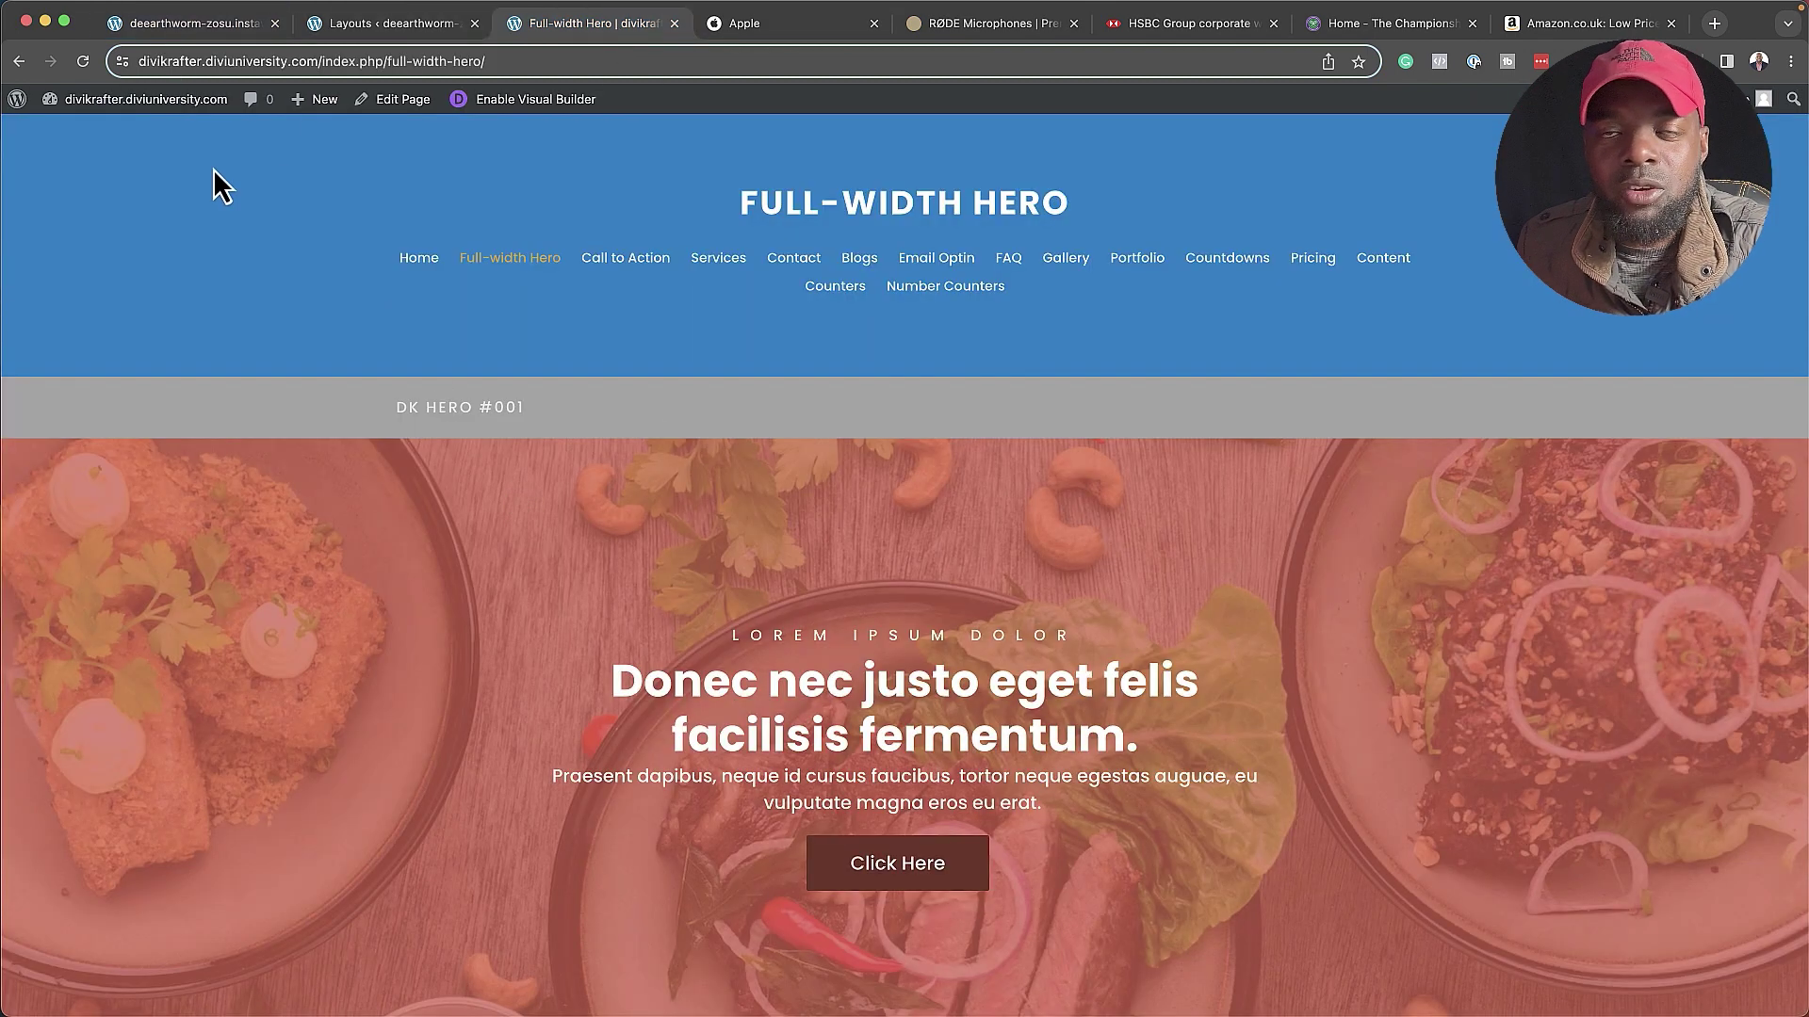
scroll(505, 381, down, 2)
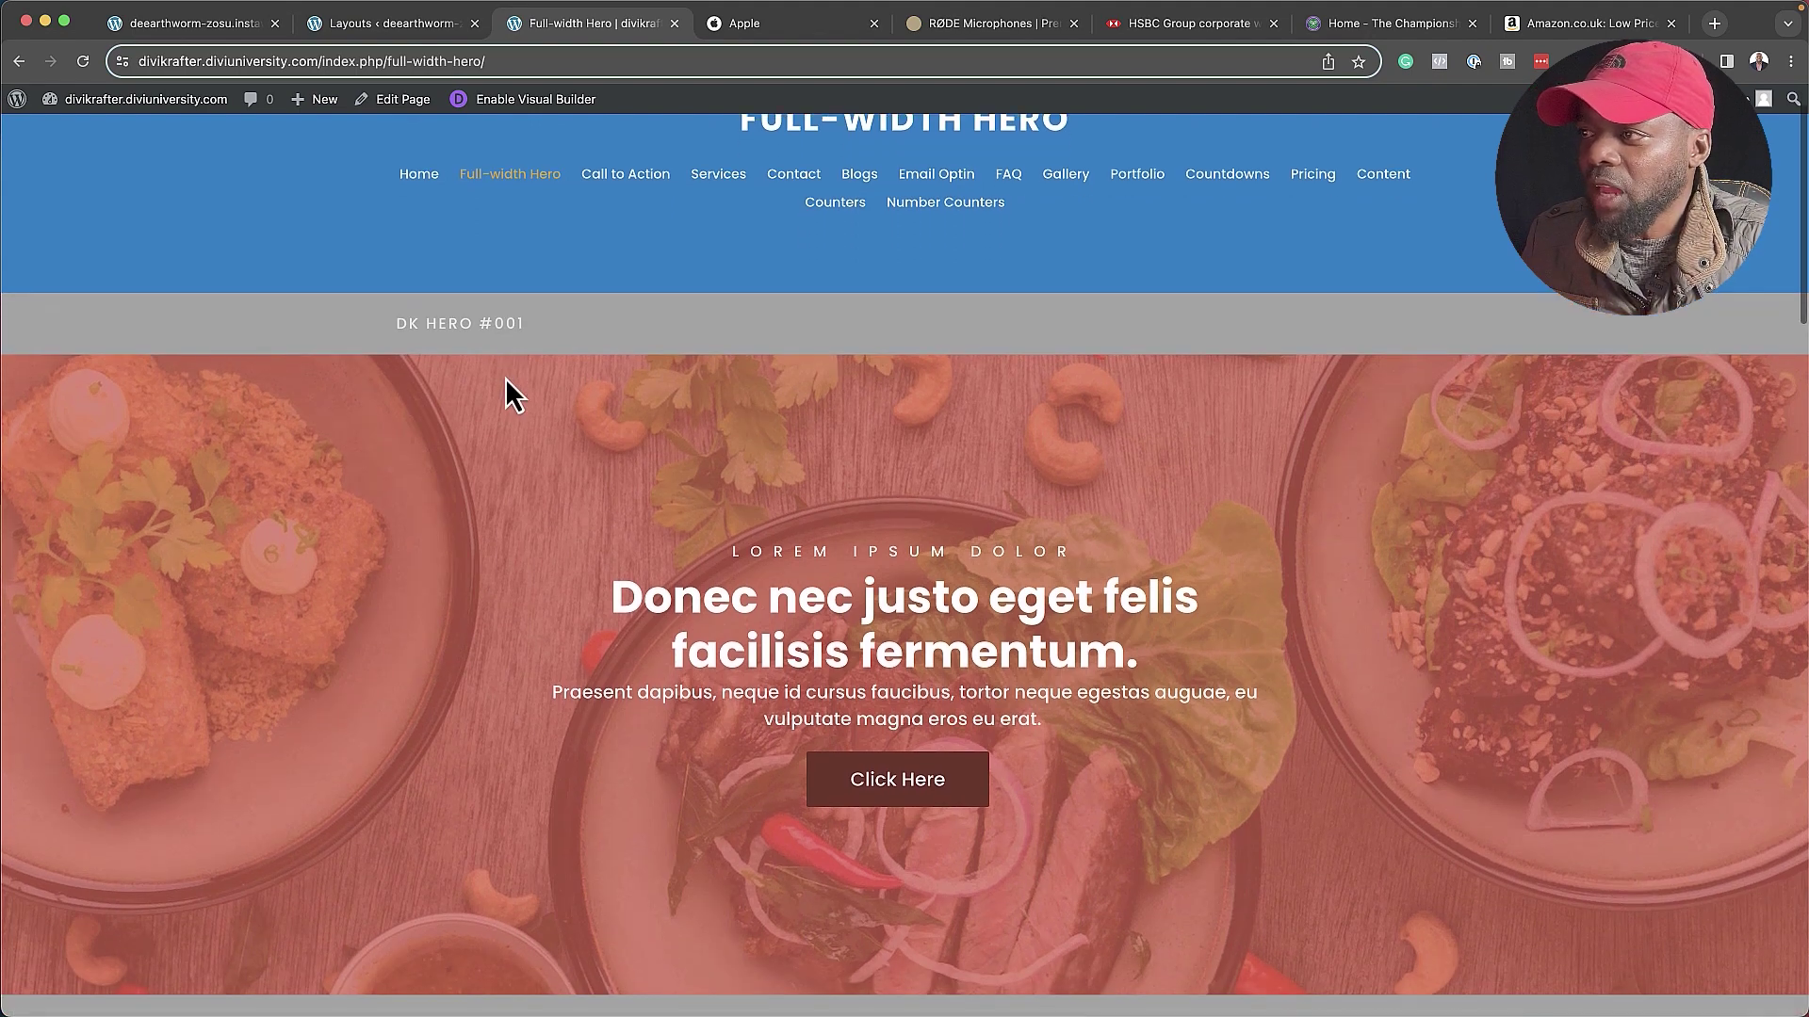
click(505, 177)
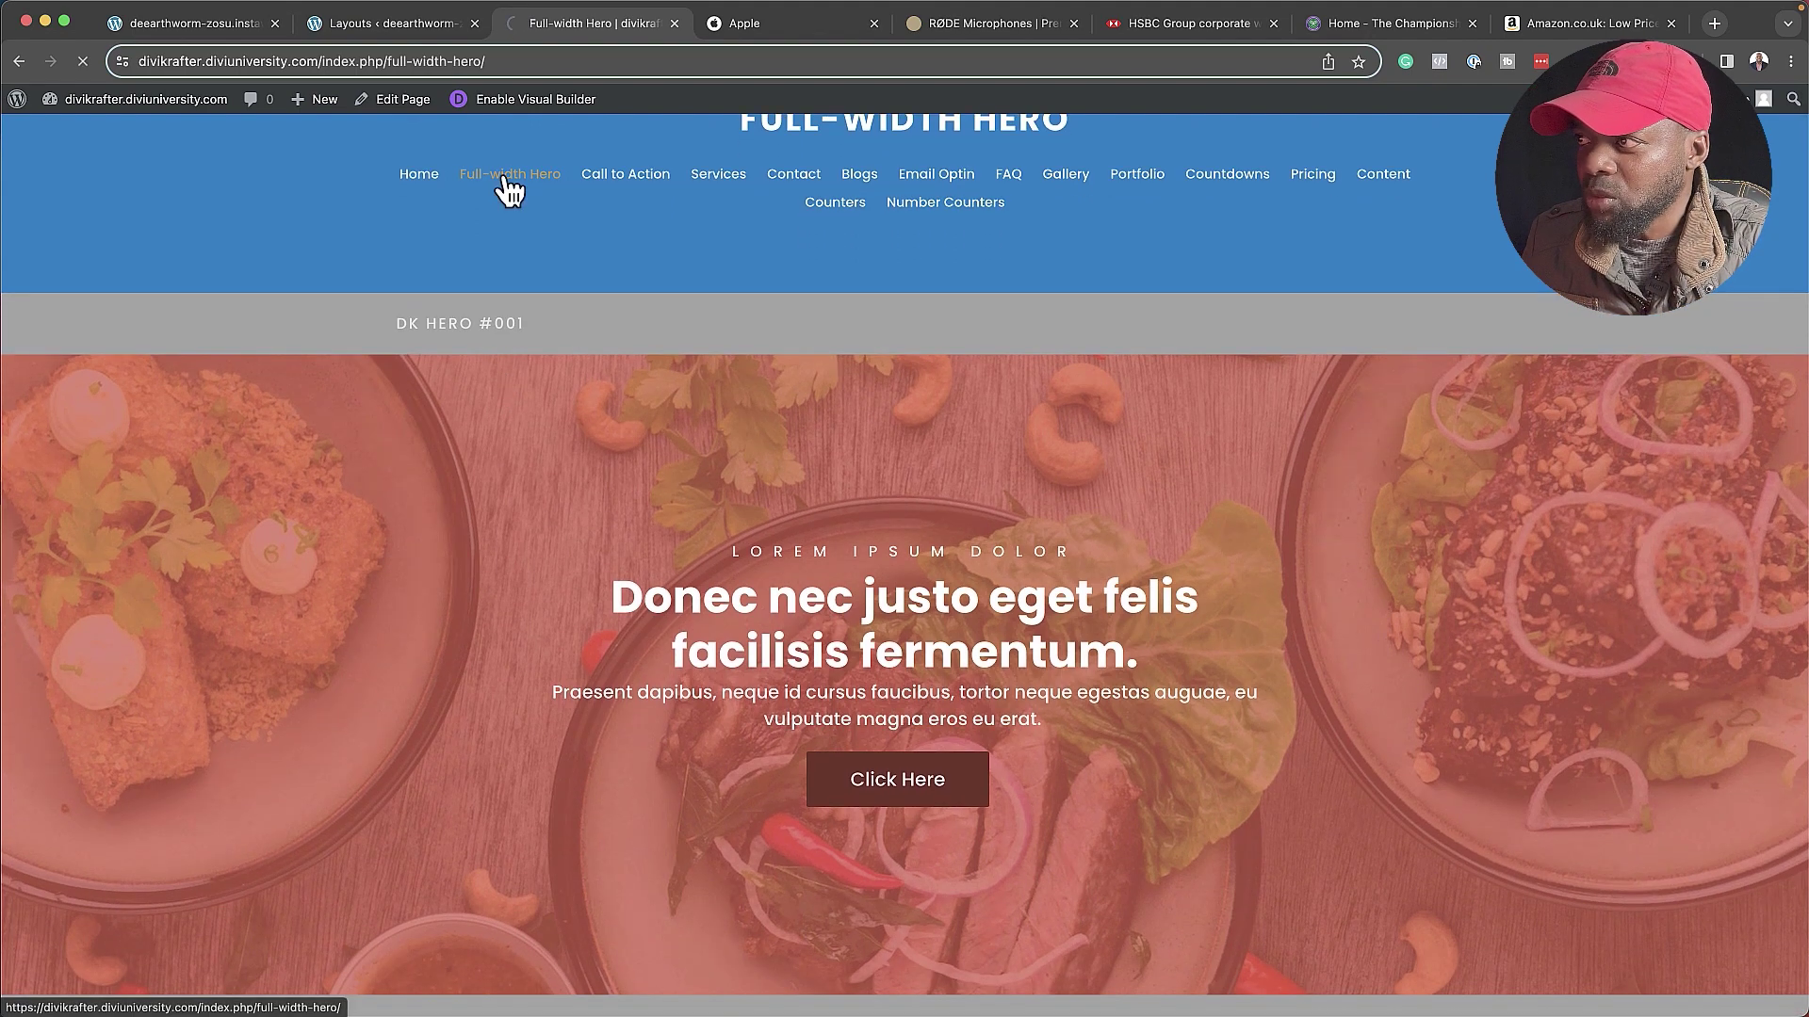
scroll(620, 554, down, 1)
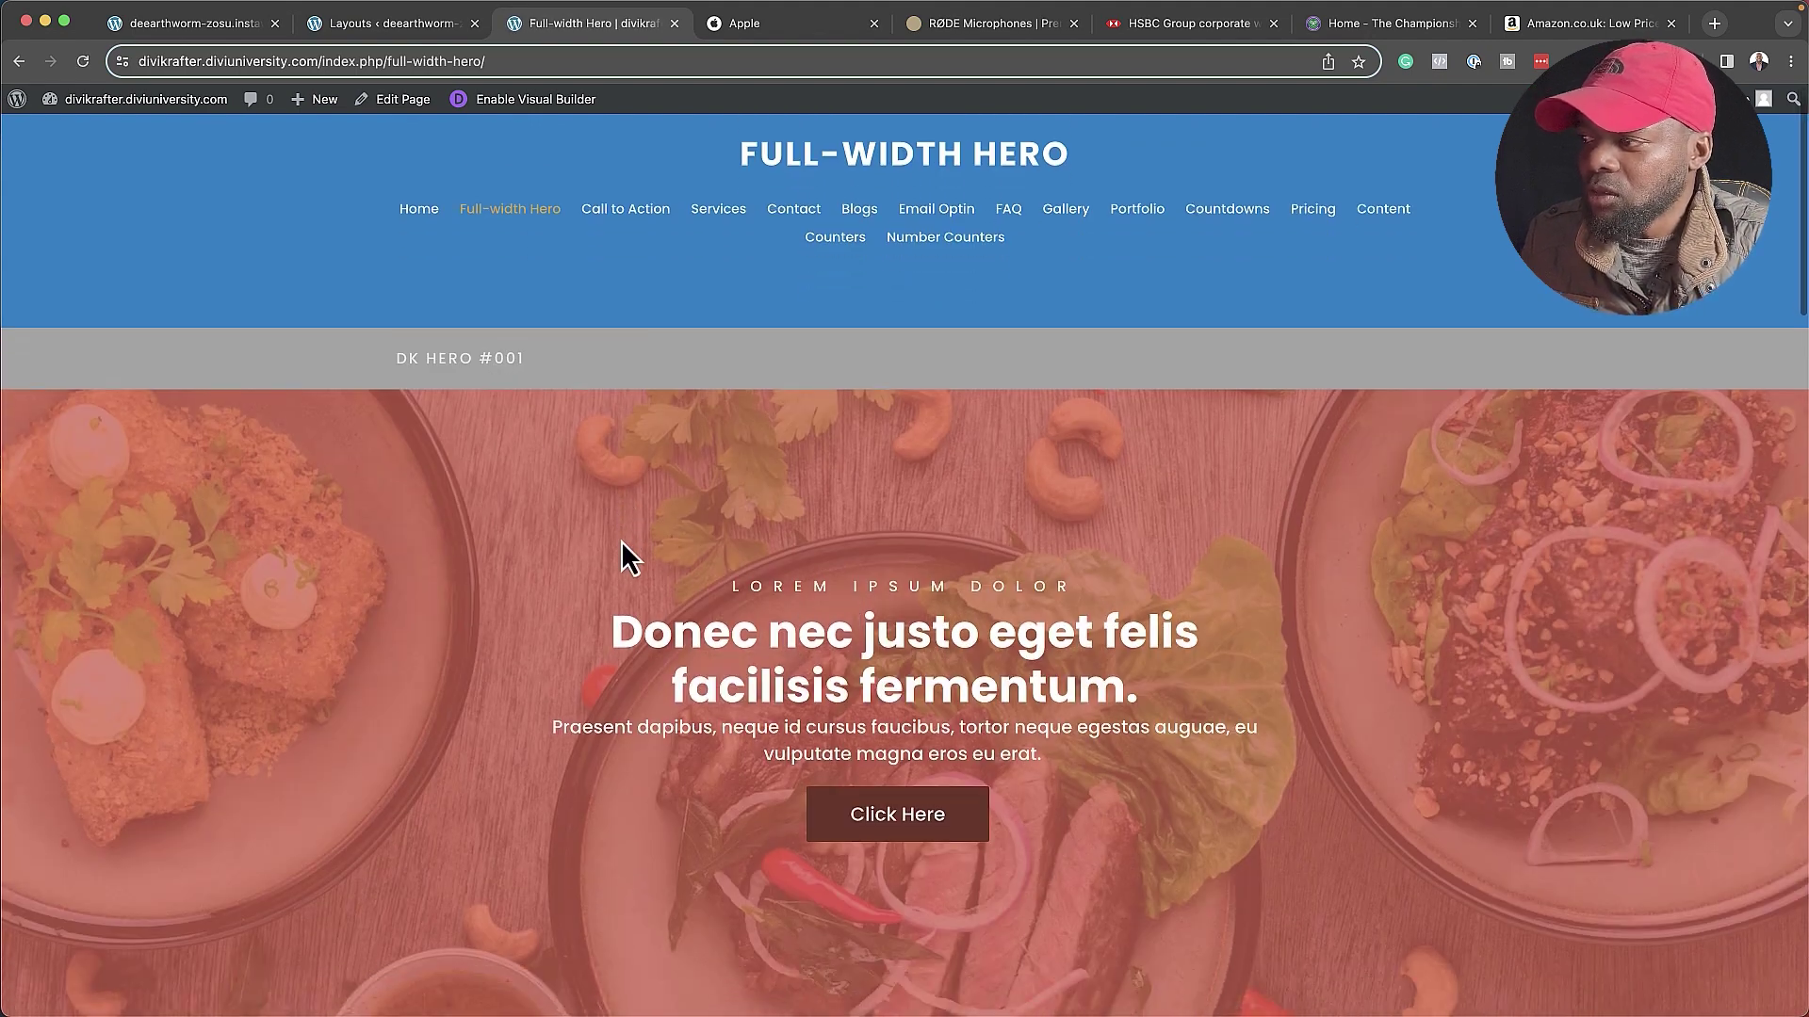
scroll(621, 556, down, 2)
scroll(620, 533, down, 6)
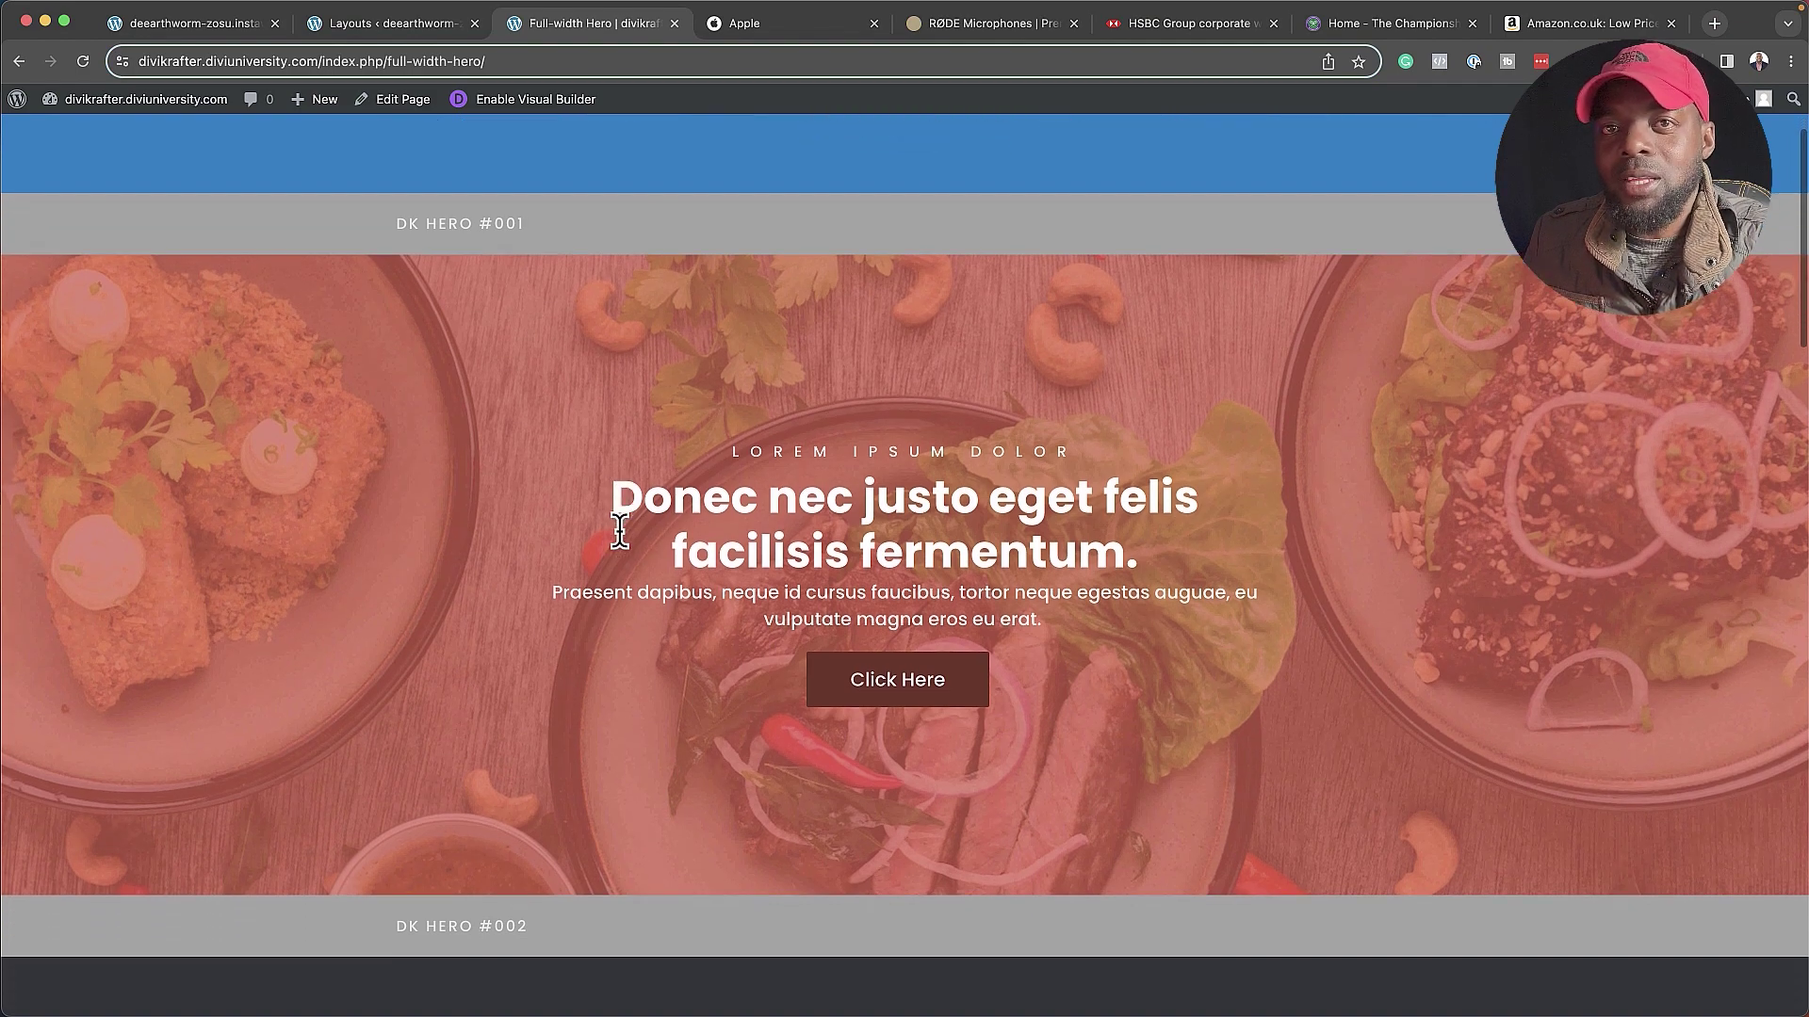
scroll(620, 533, down, 20)
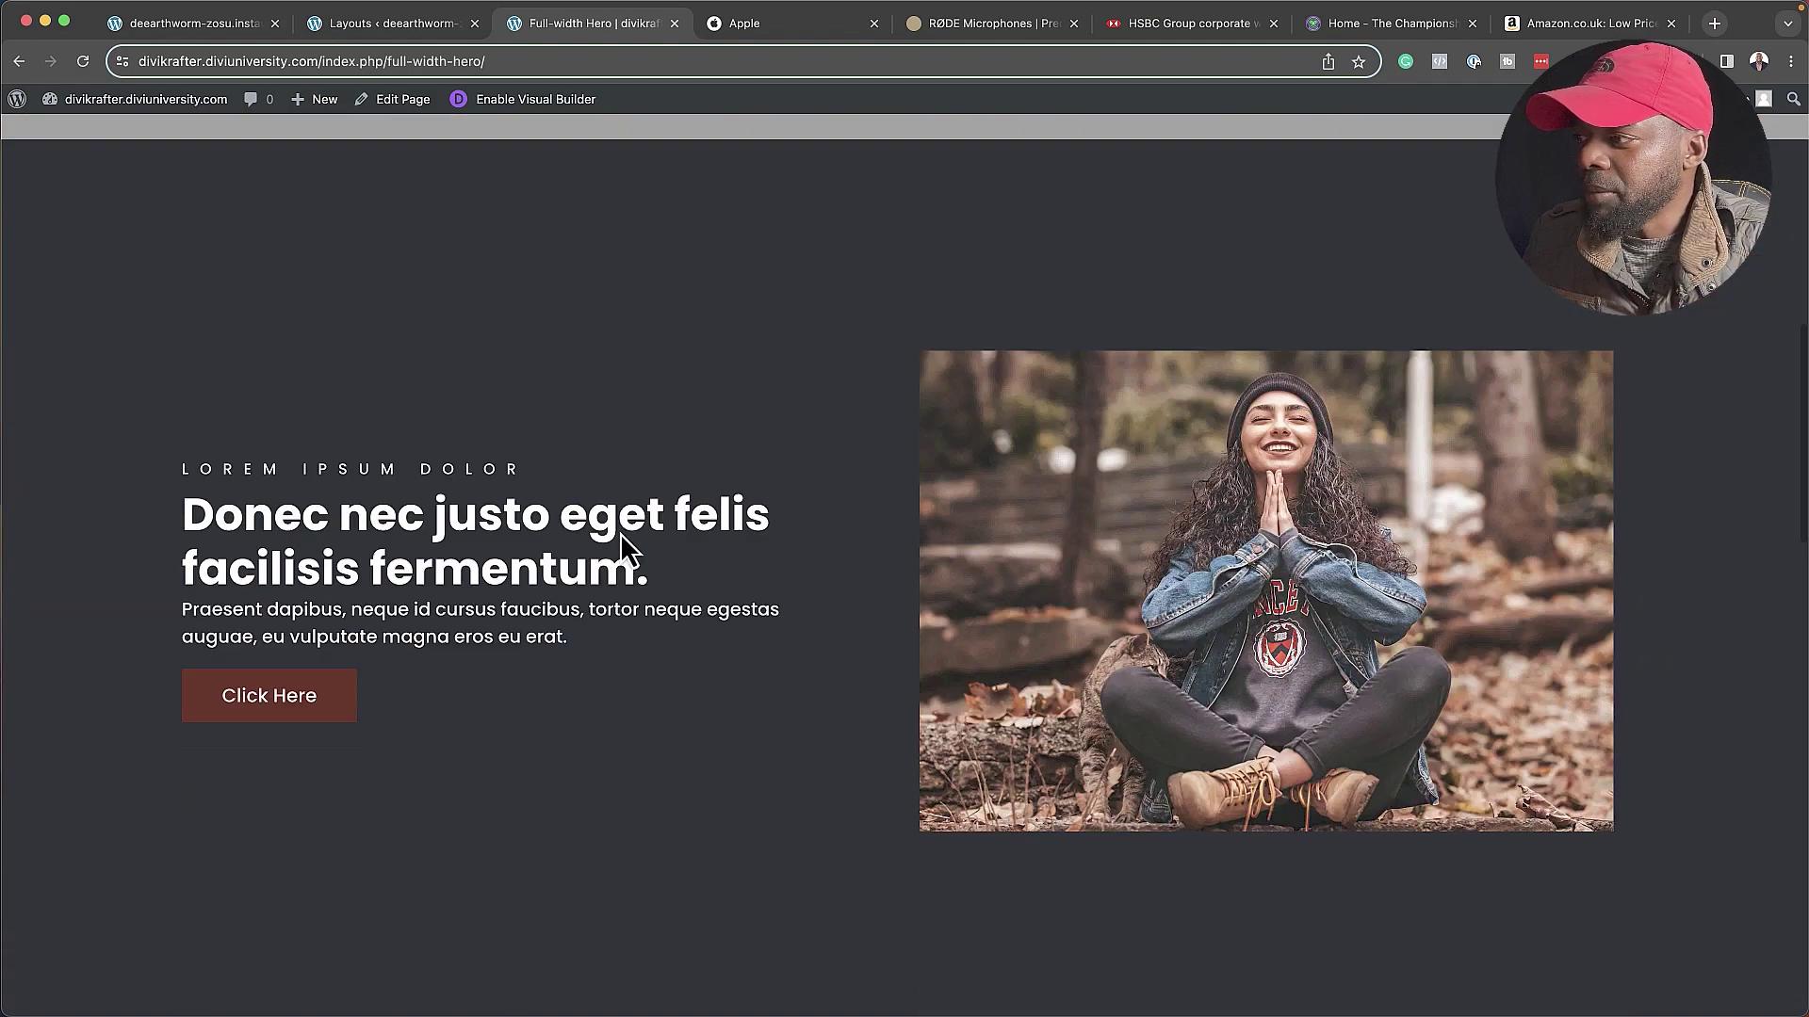
scroll(620, 533, down, 4)
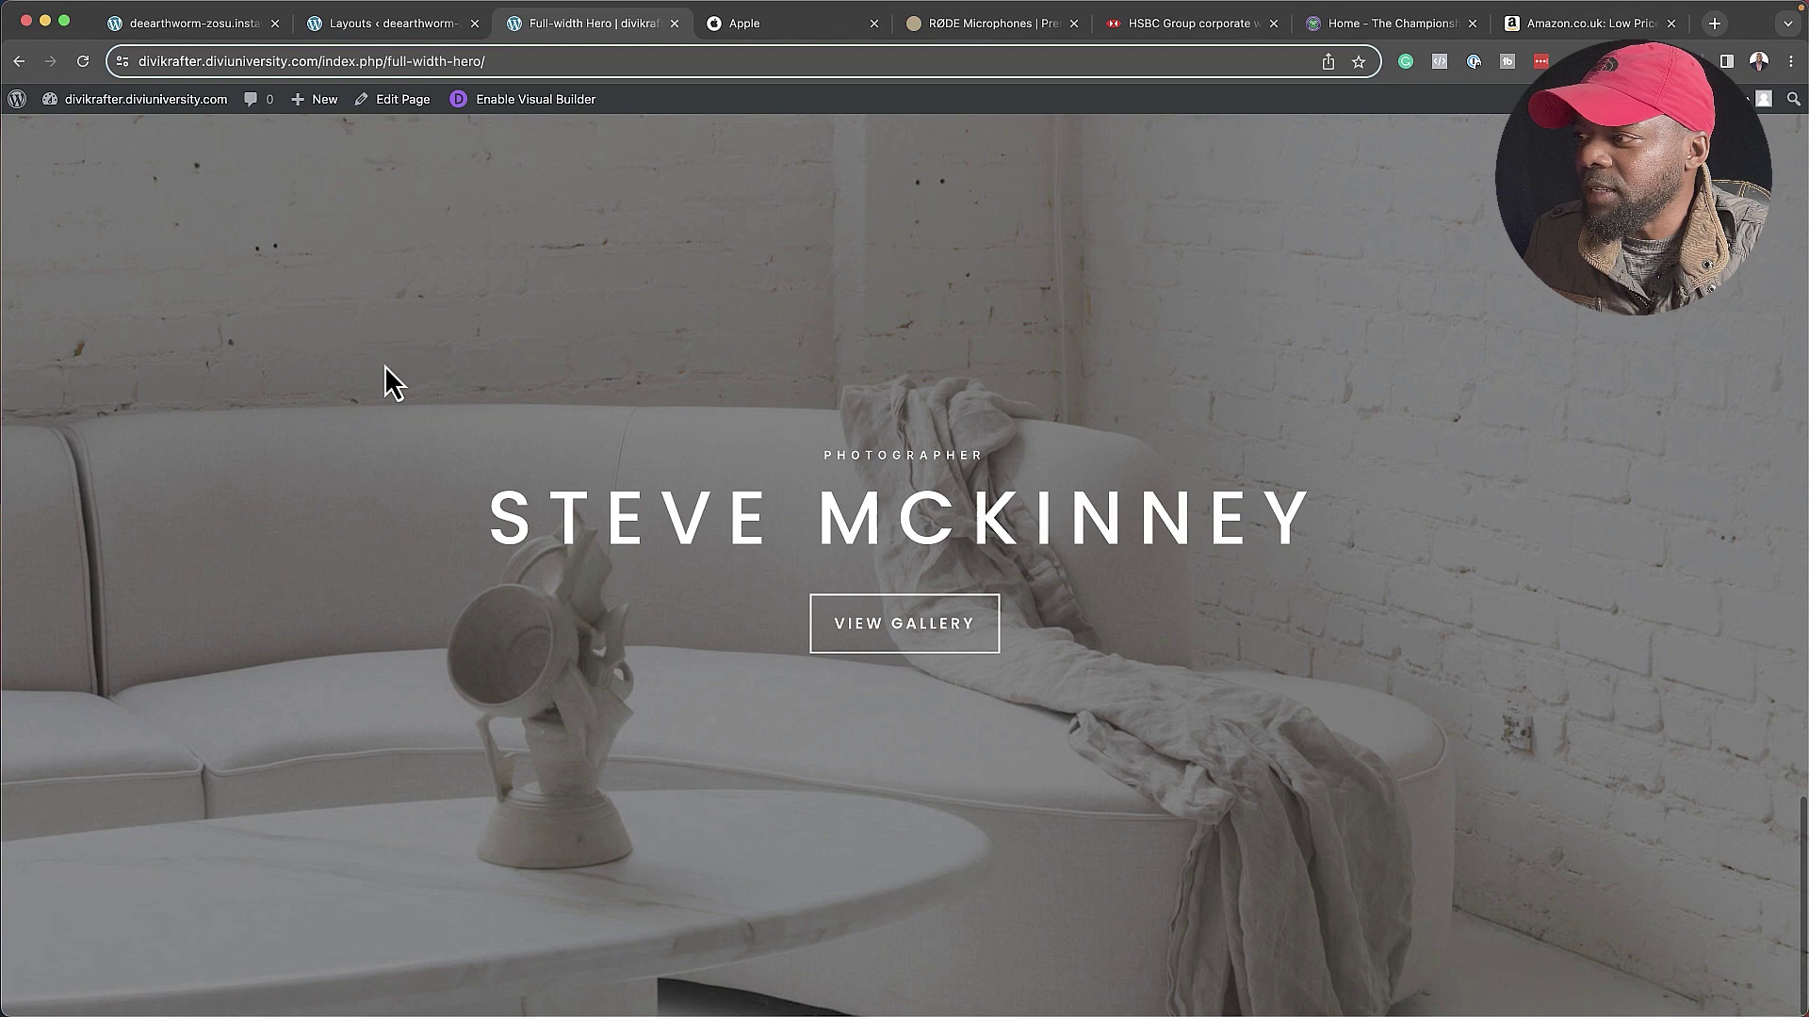
scroll(420, 185, up, 3)
scroll(443, 234, up, 4)
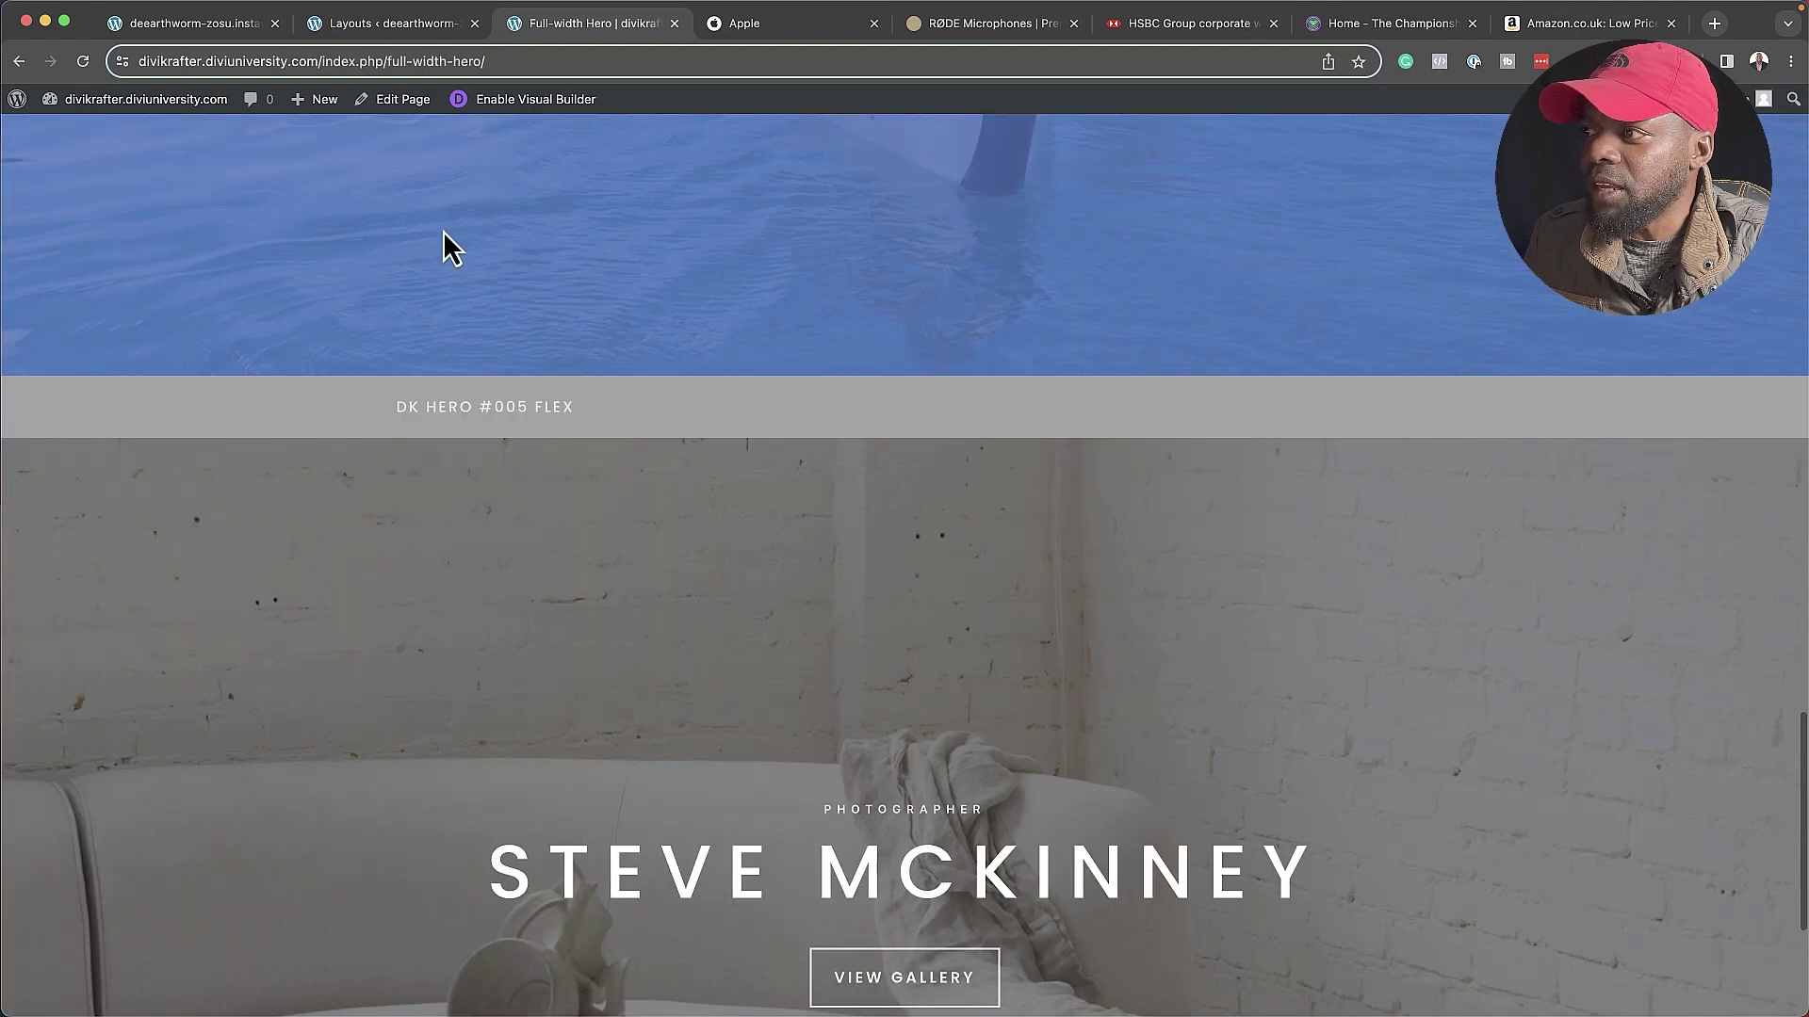
- Search the library for 'hero 5' and insert the DK Hero #005 FLEX section into the Home page
key(super+1)
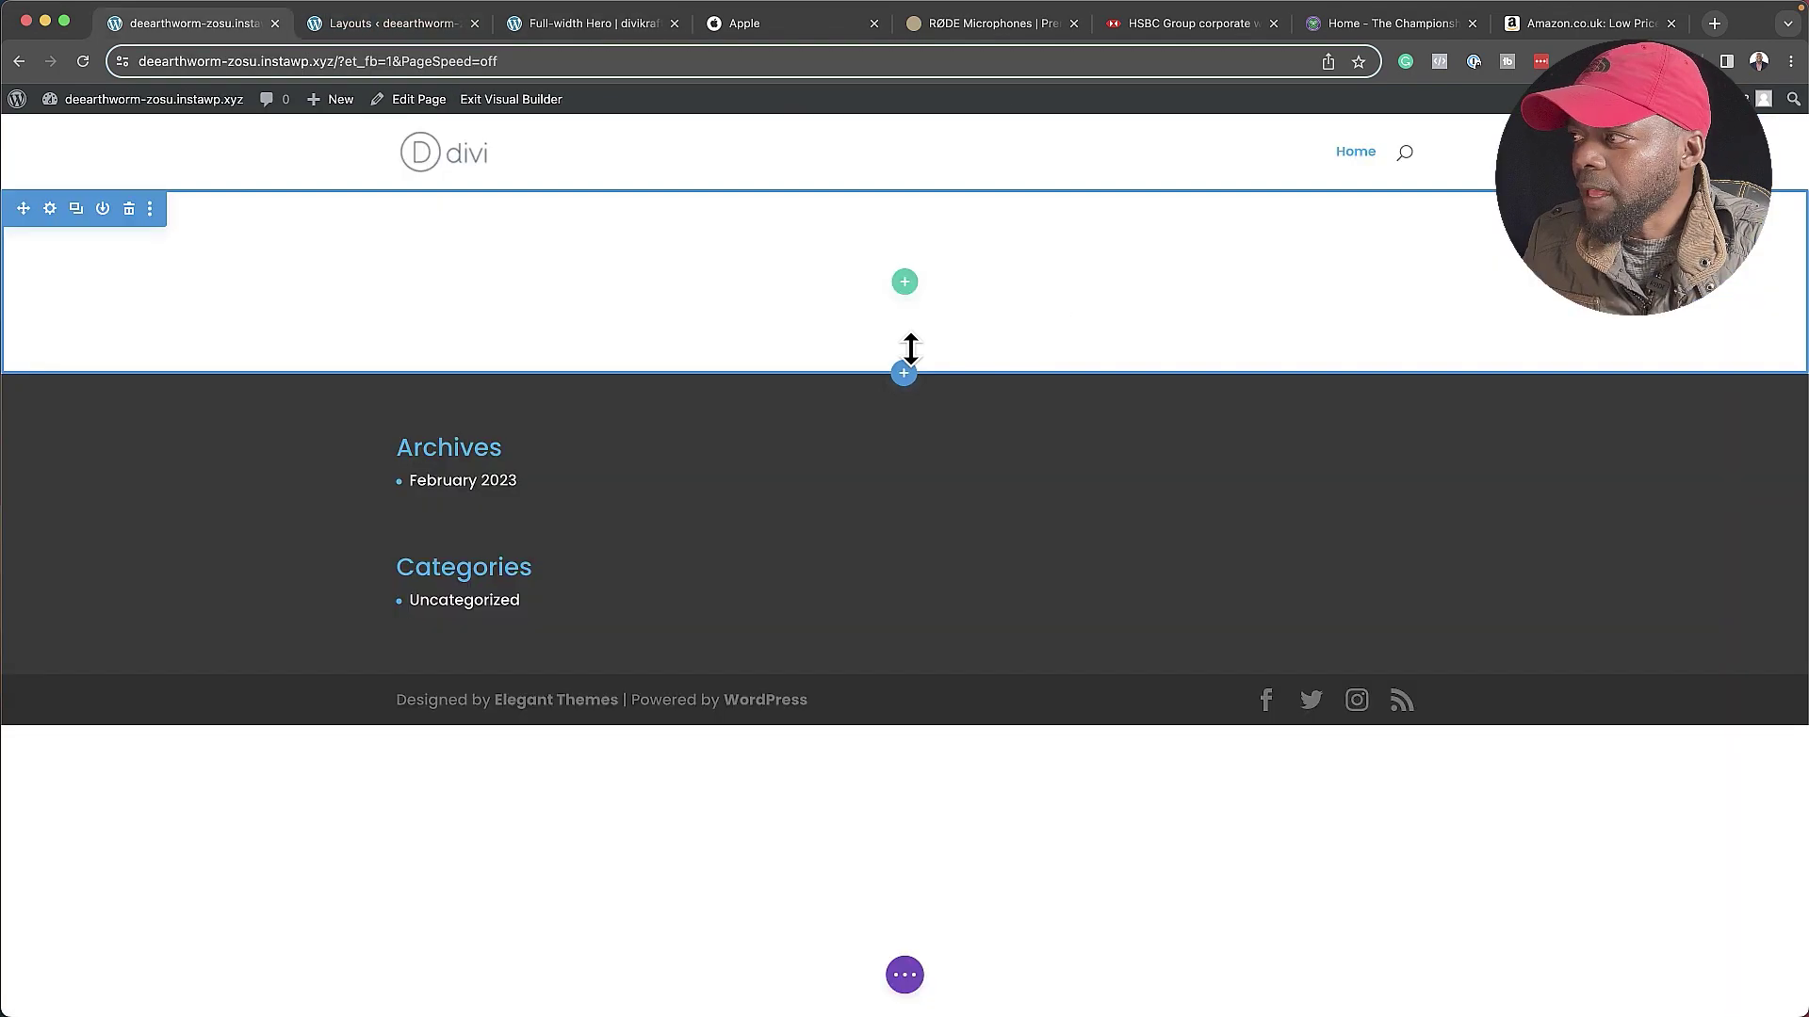
click(904, 373)
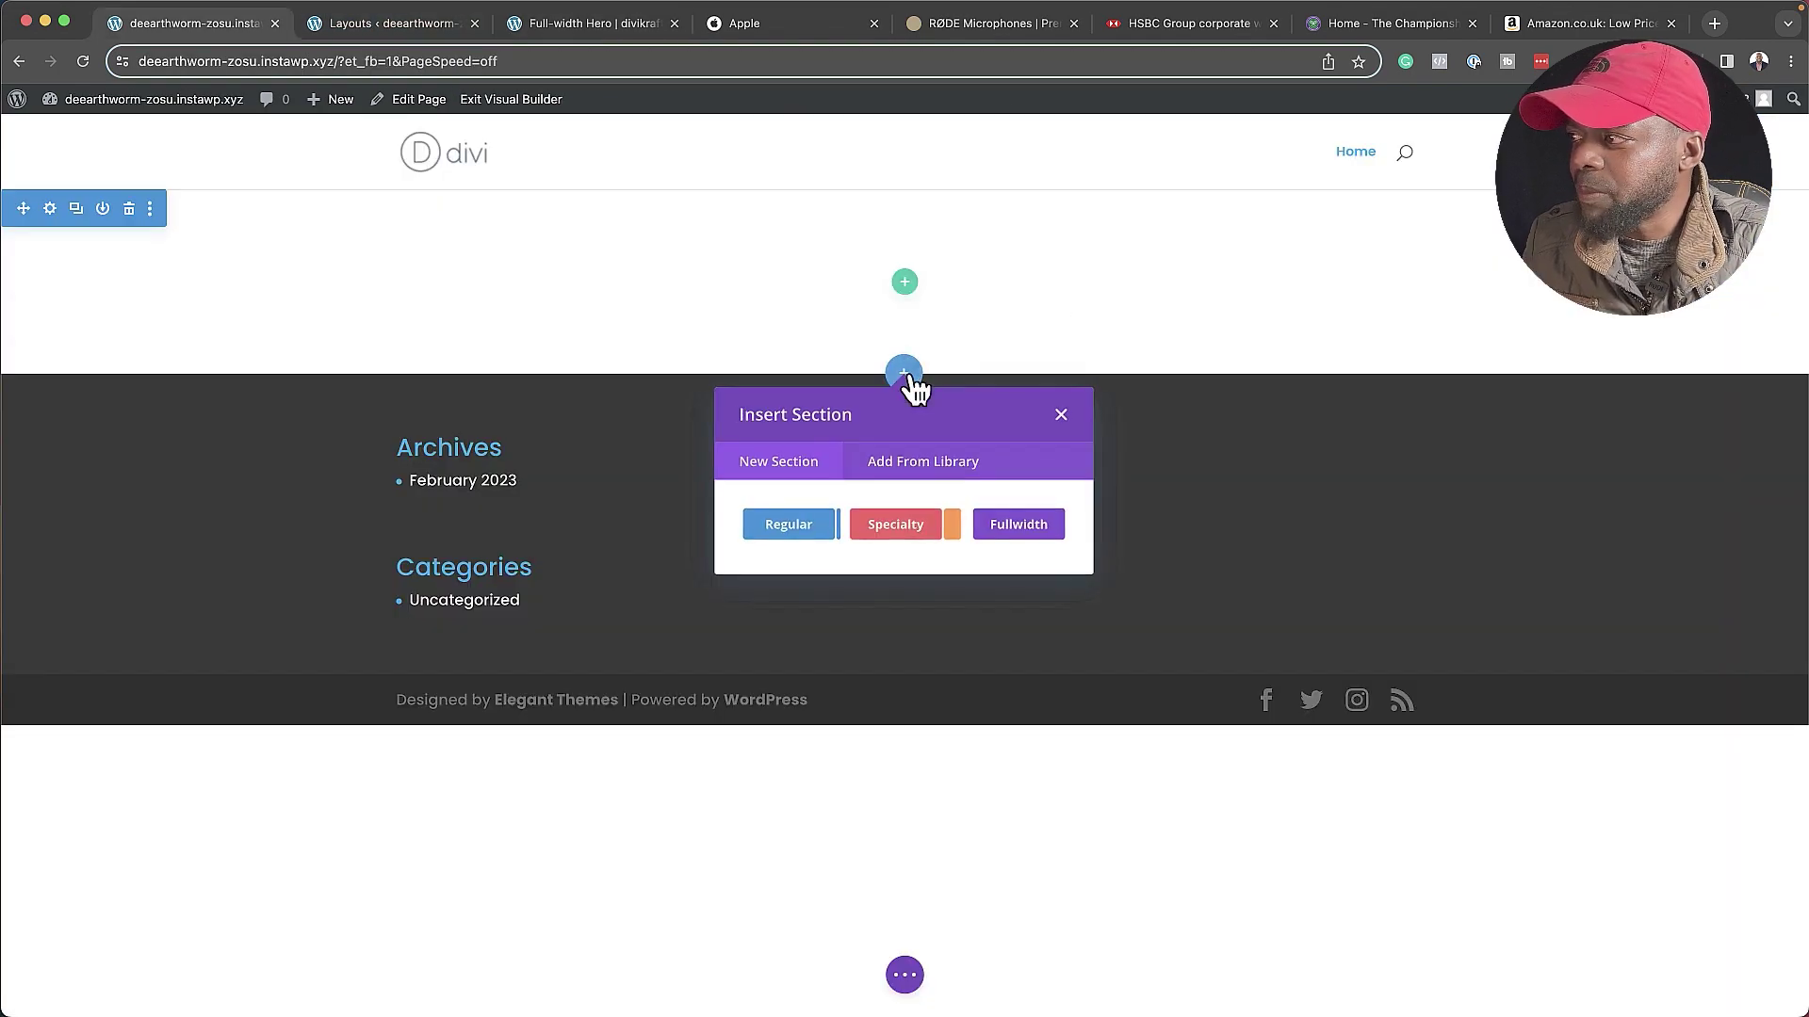
click(929, 462)
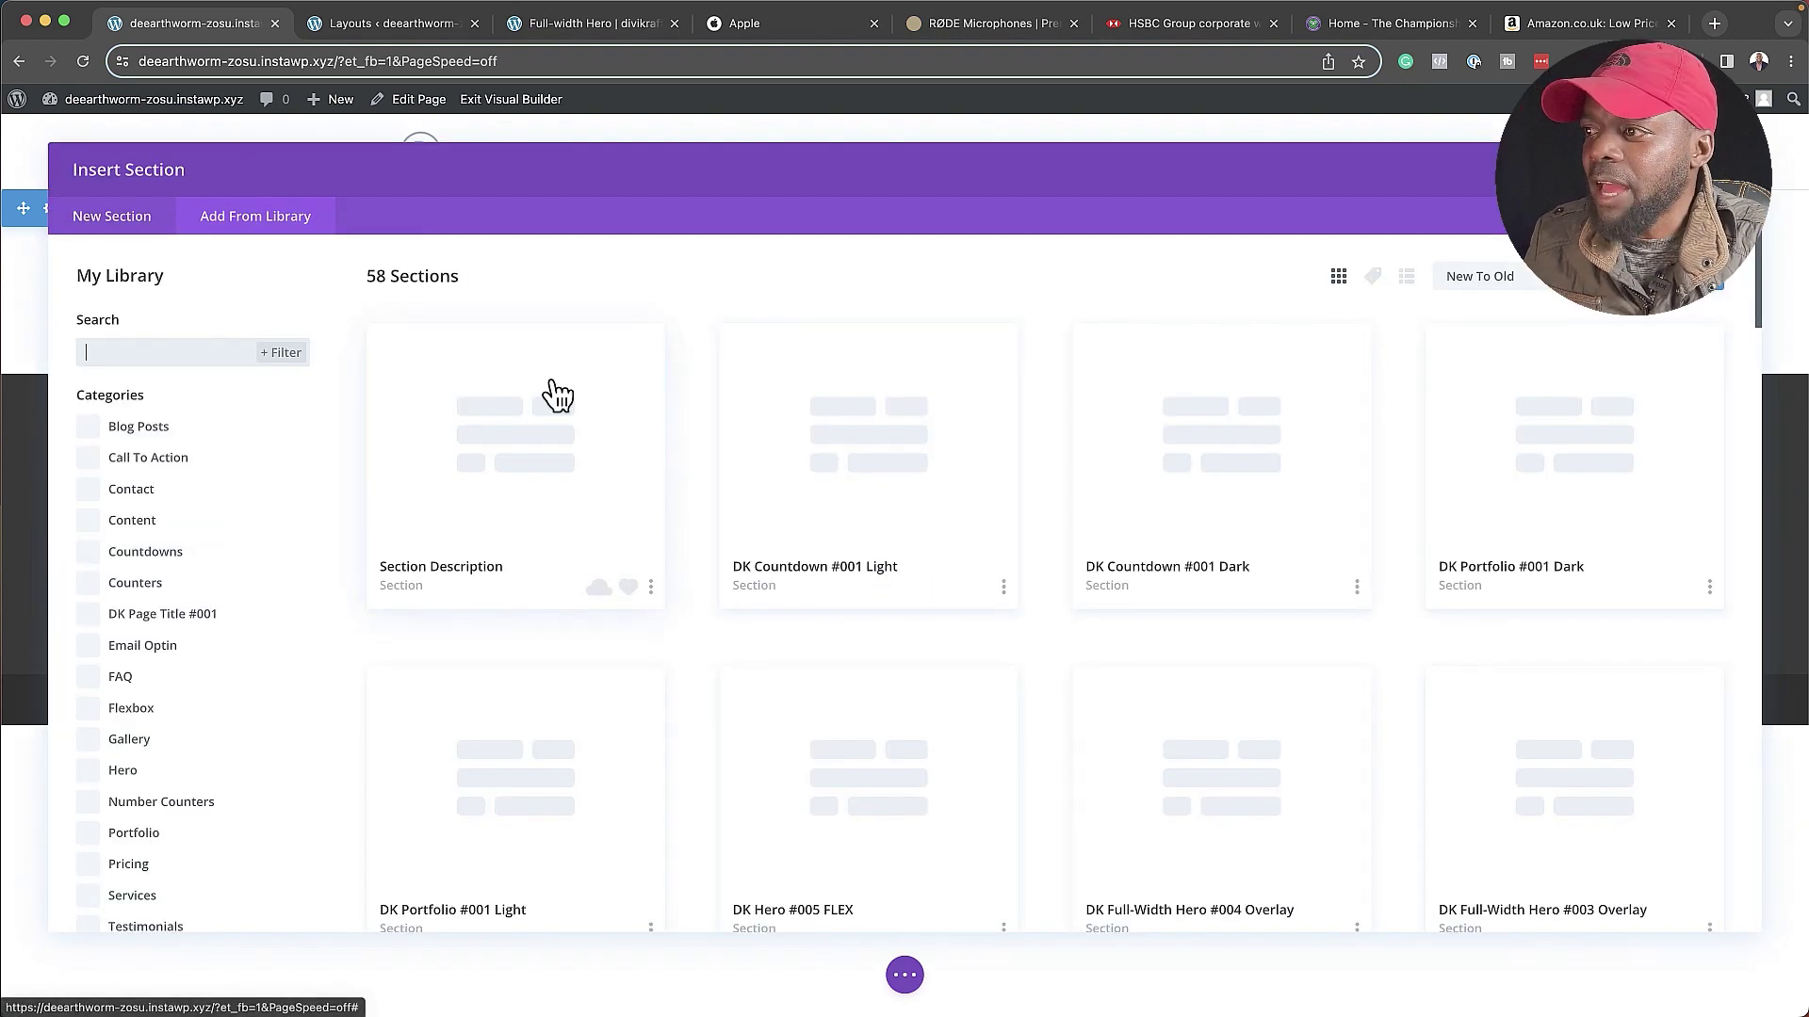
click(203, 352)
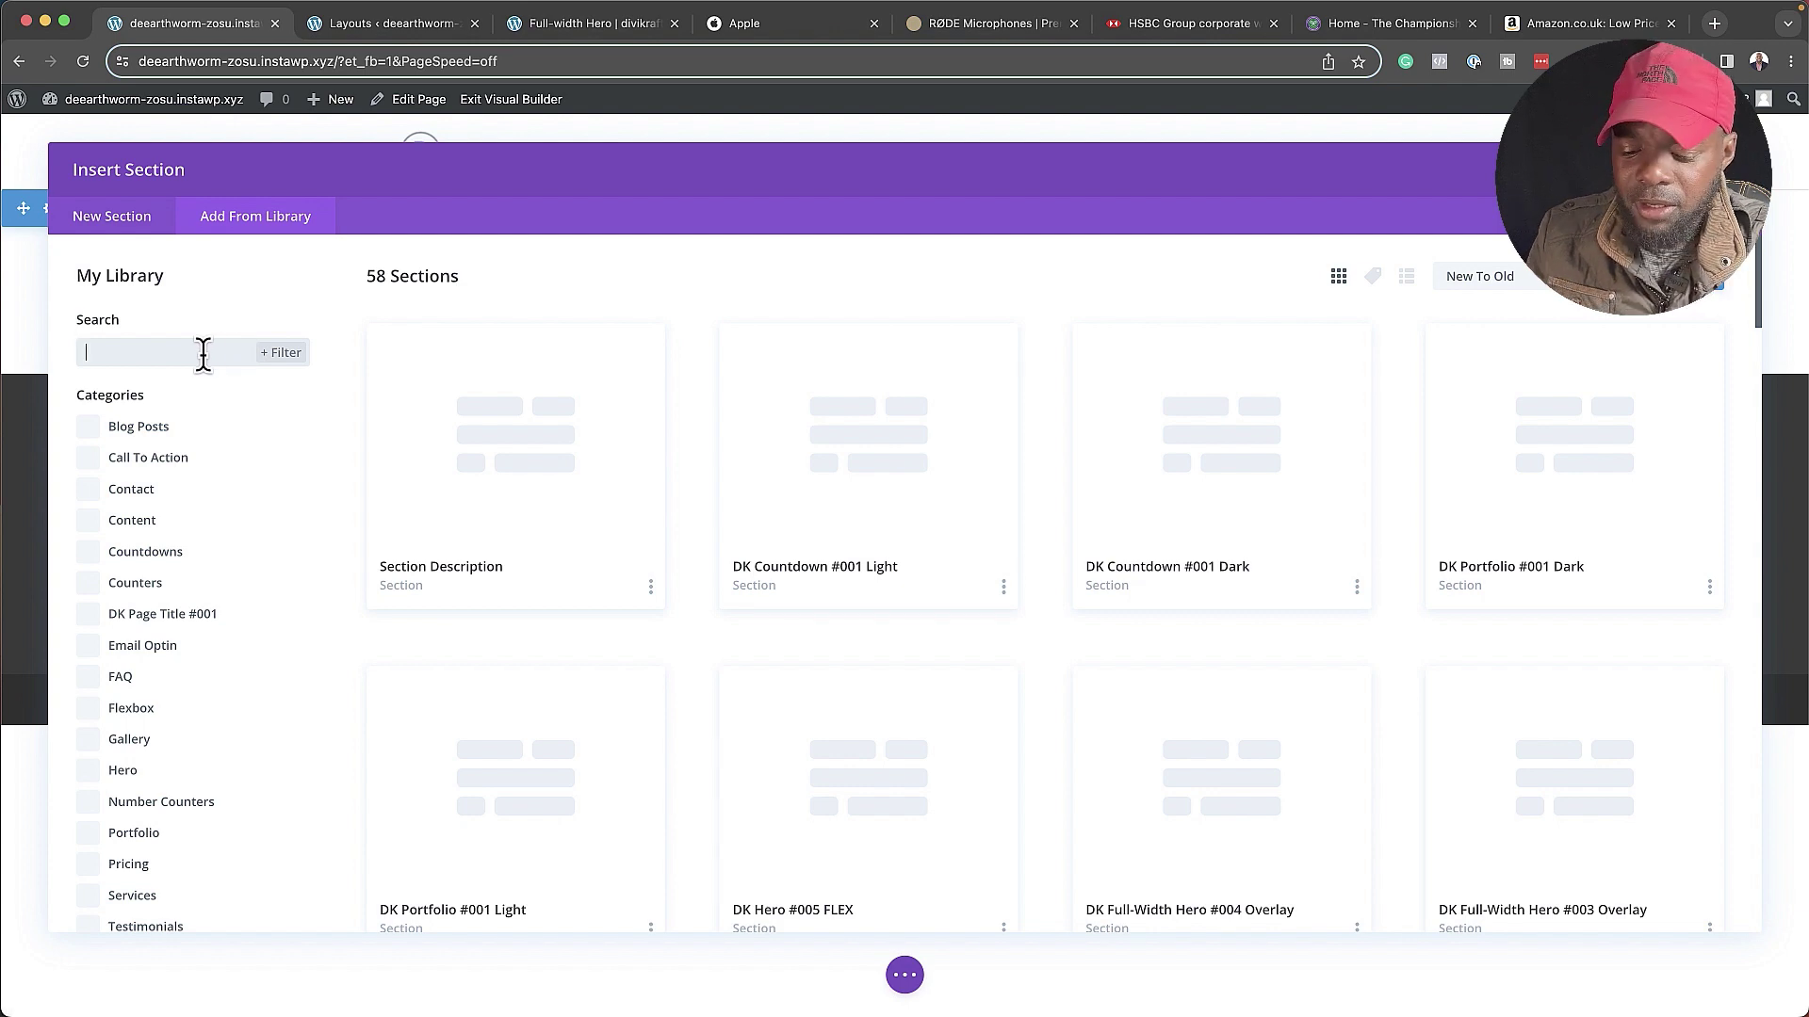
text(hero)
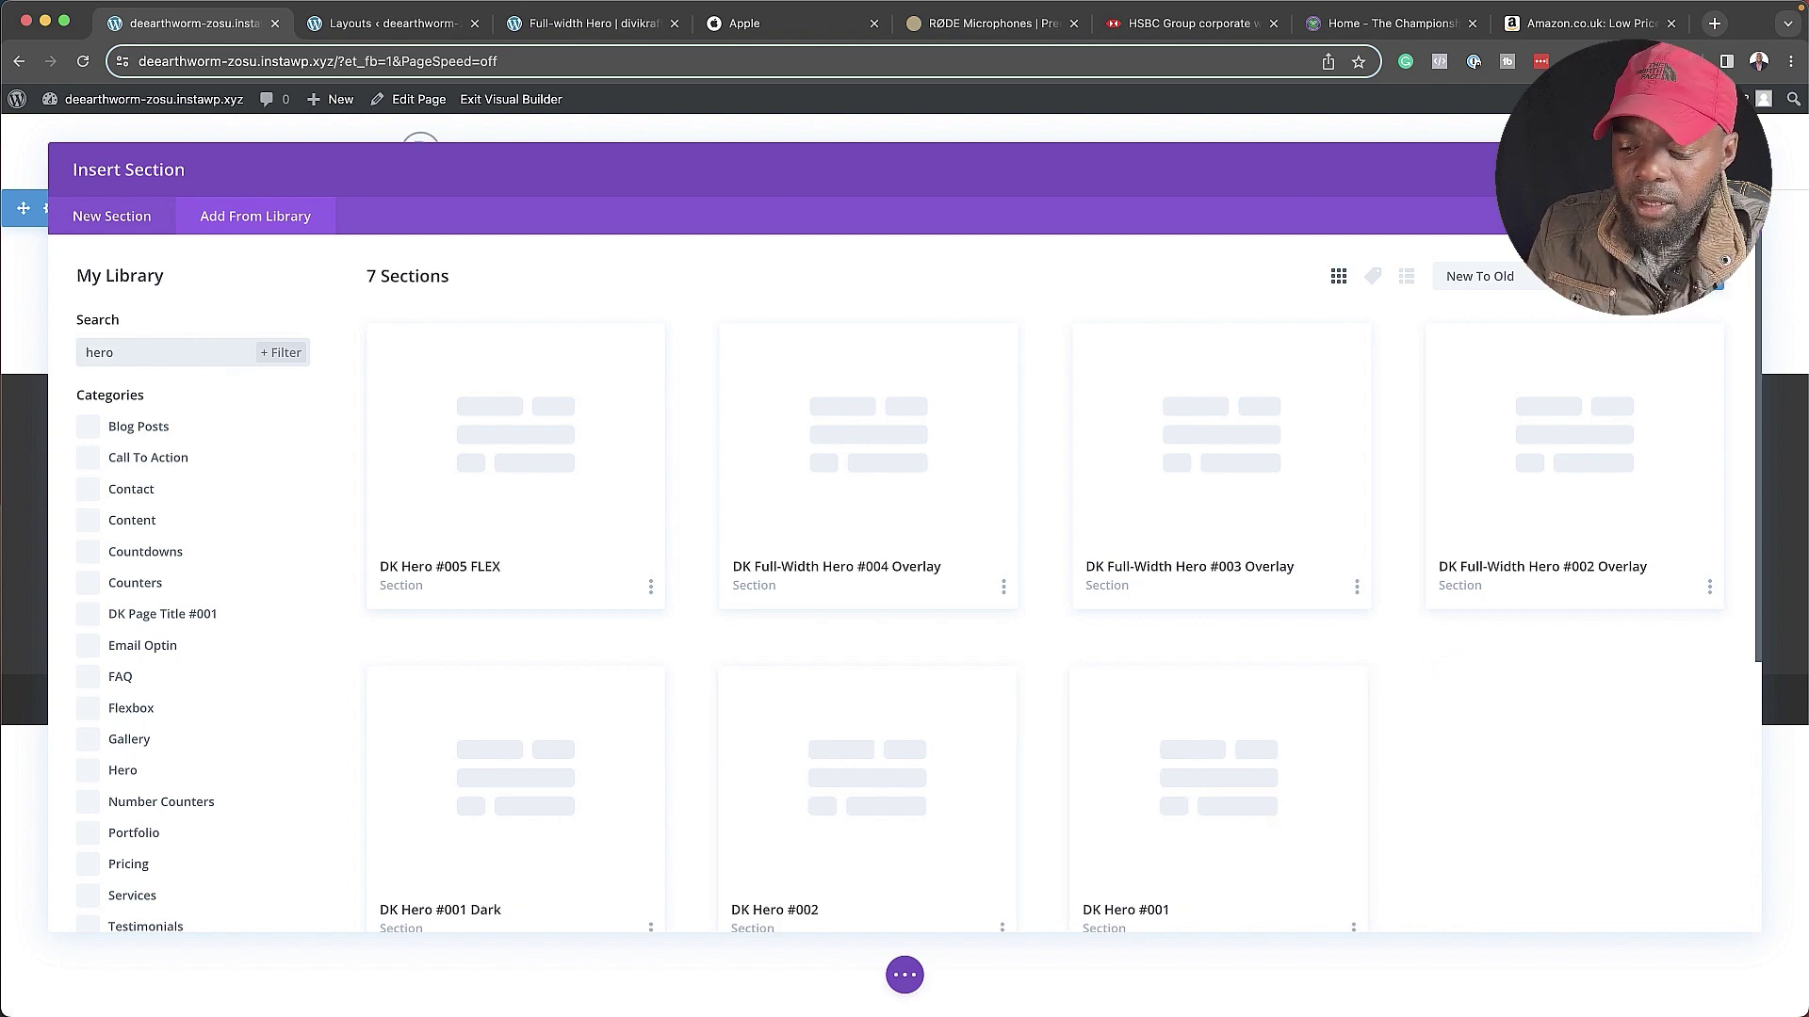
text( 5)
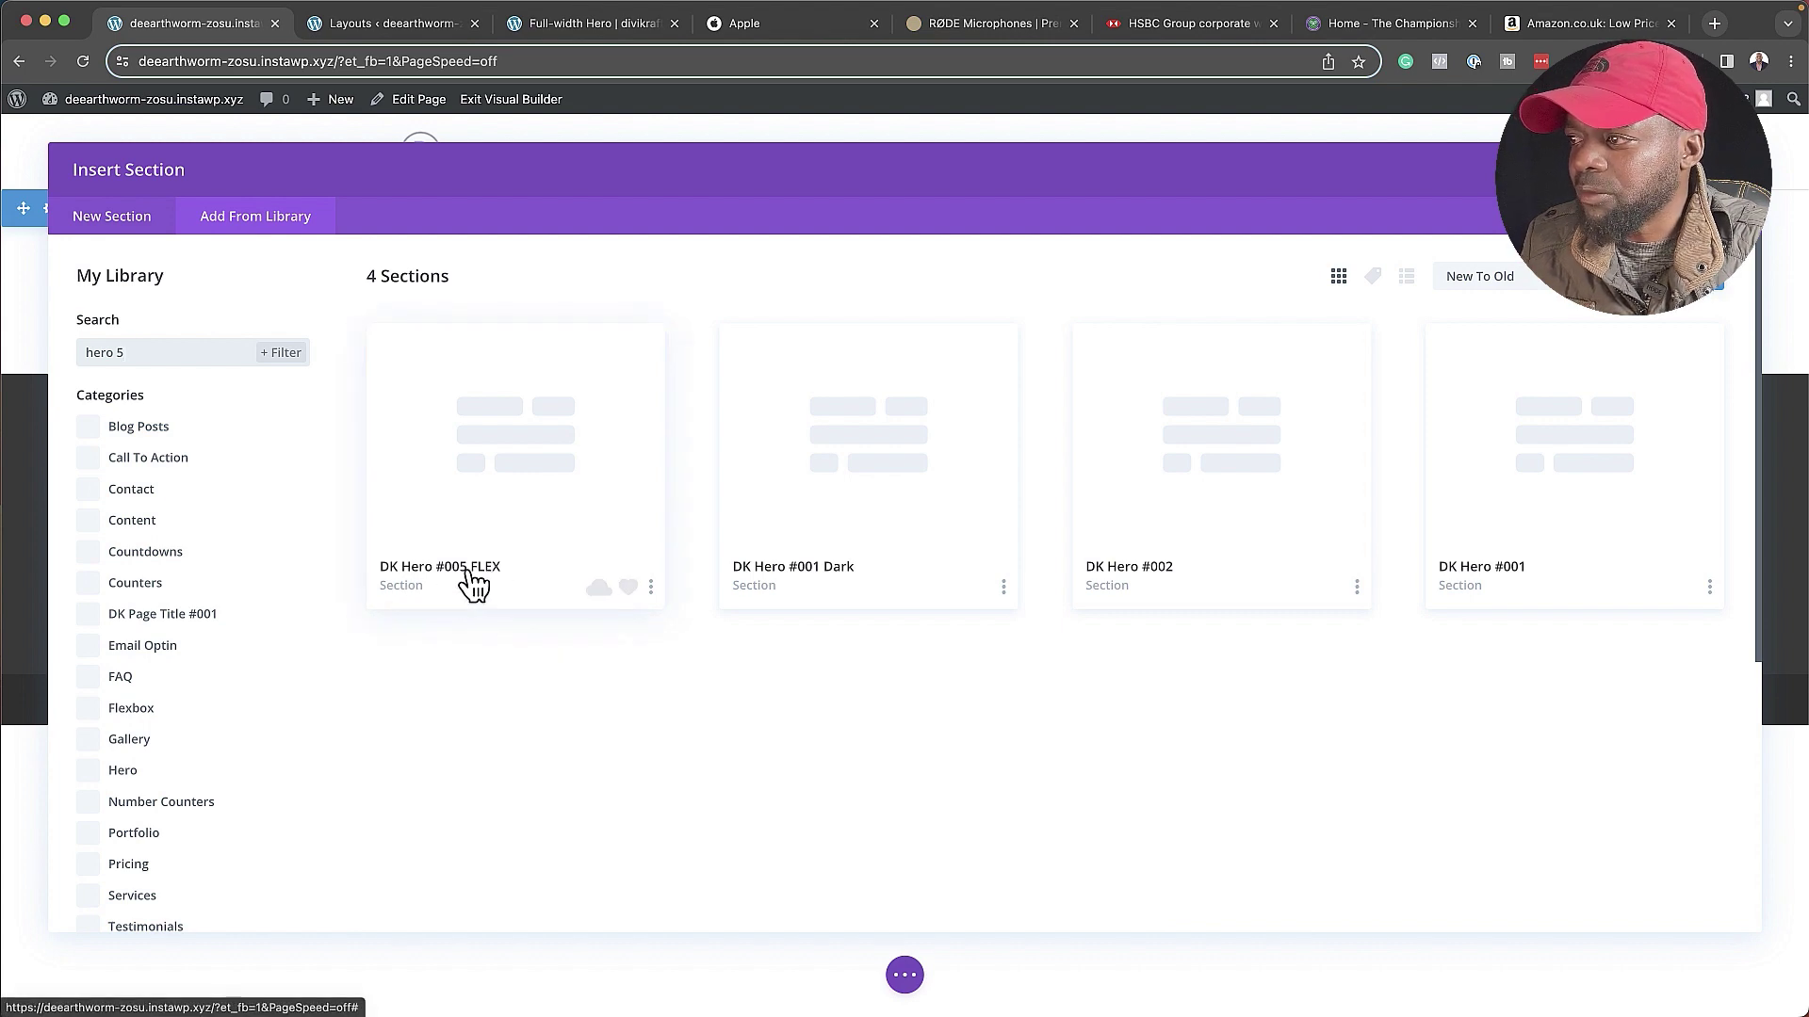
click(546, 464)
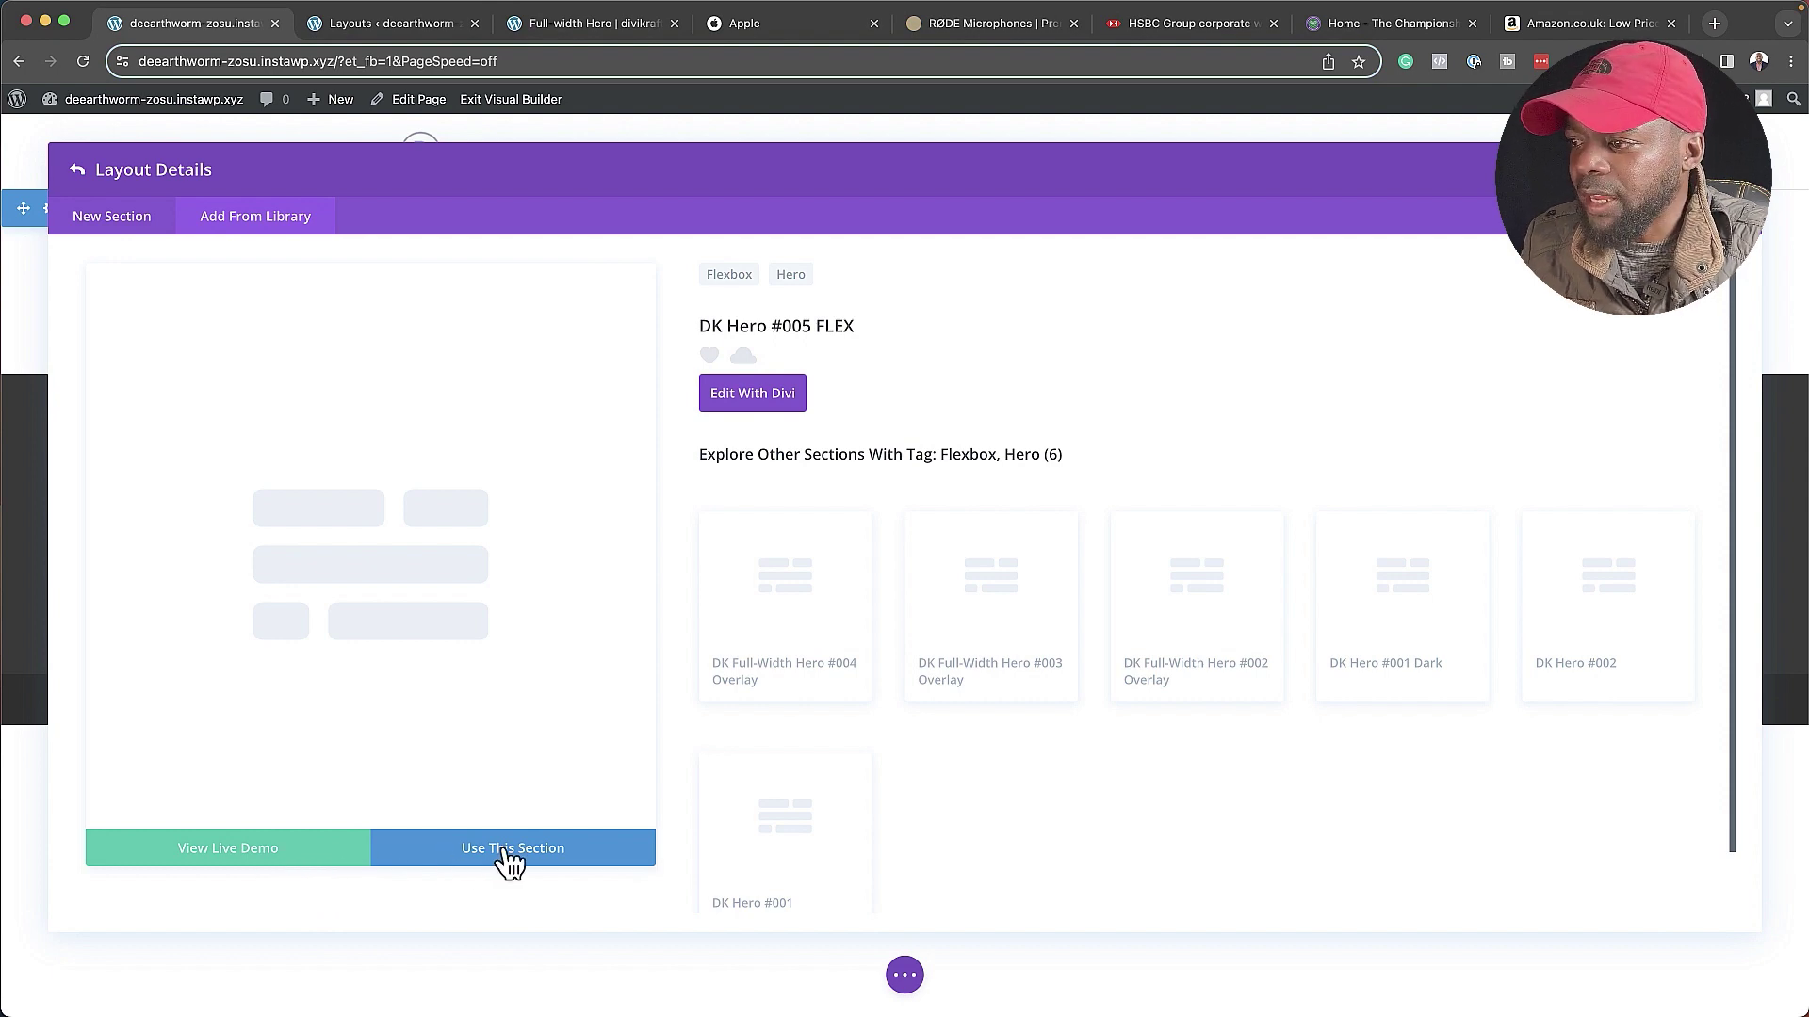
click(228, 862)
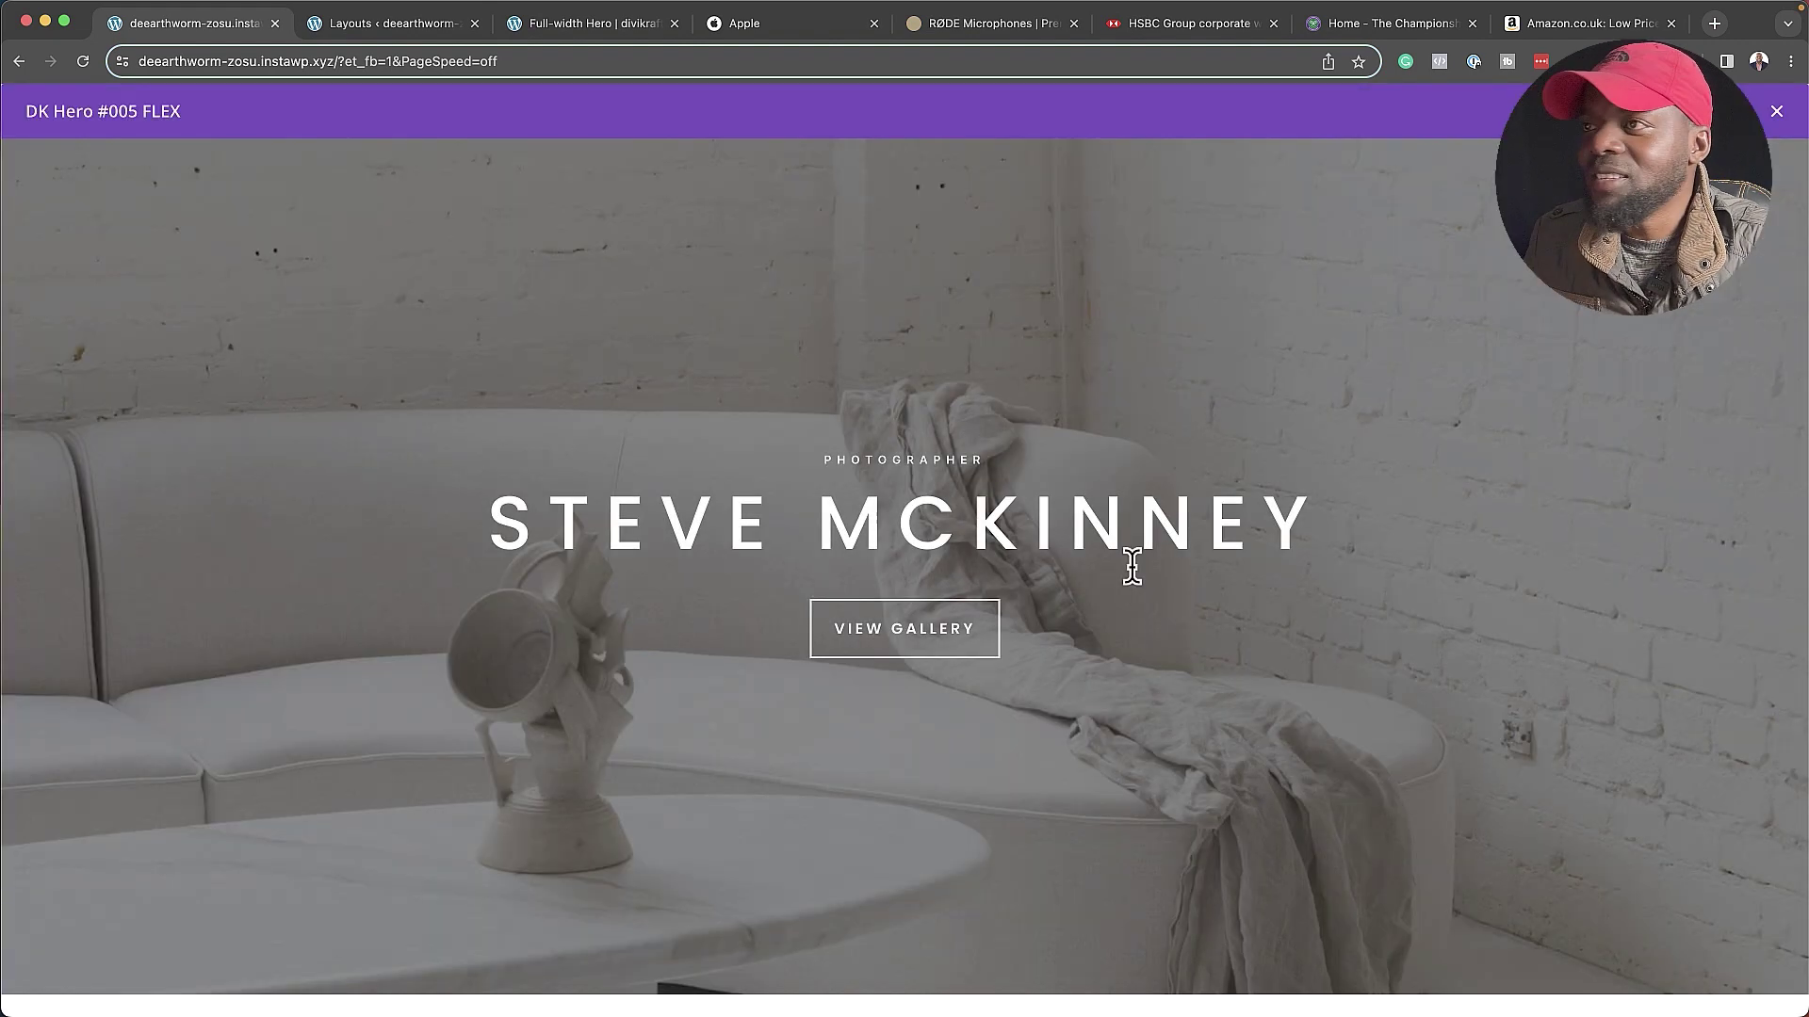
click(1777, 111)
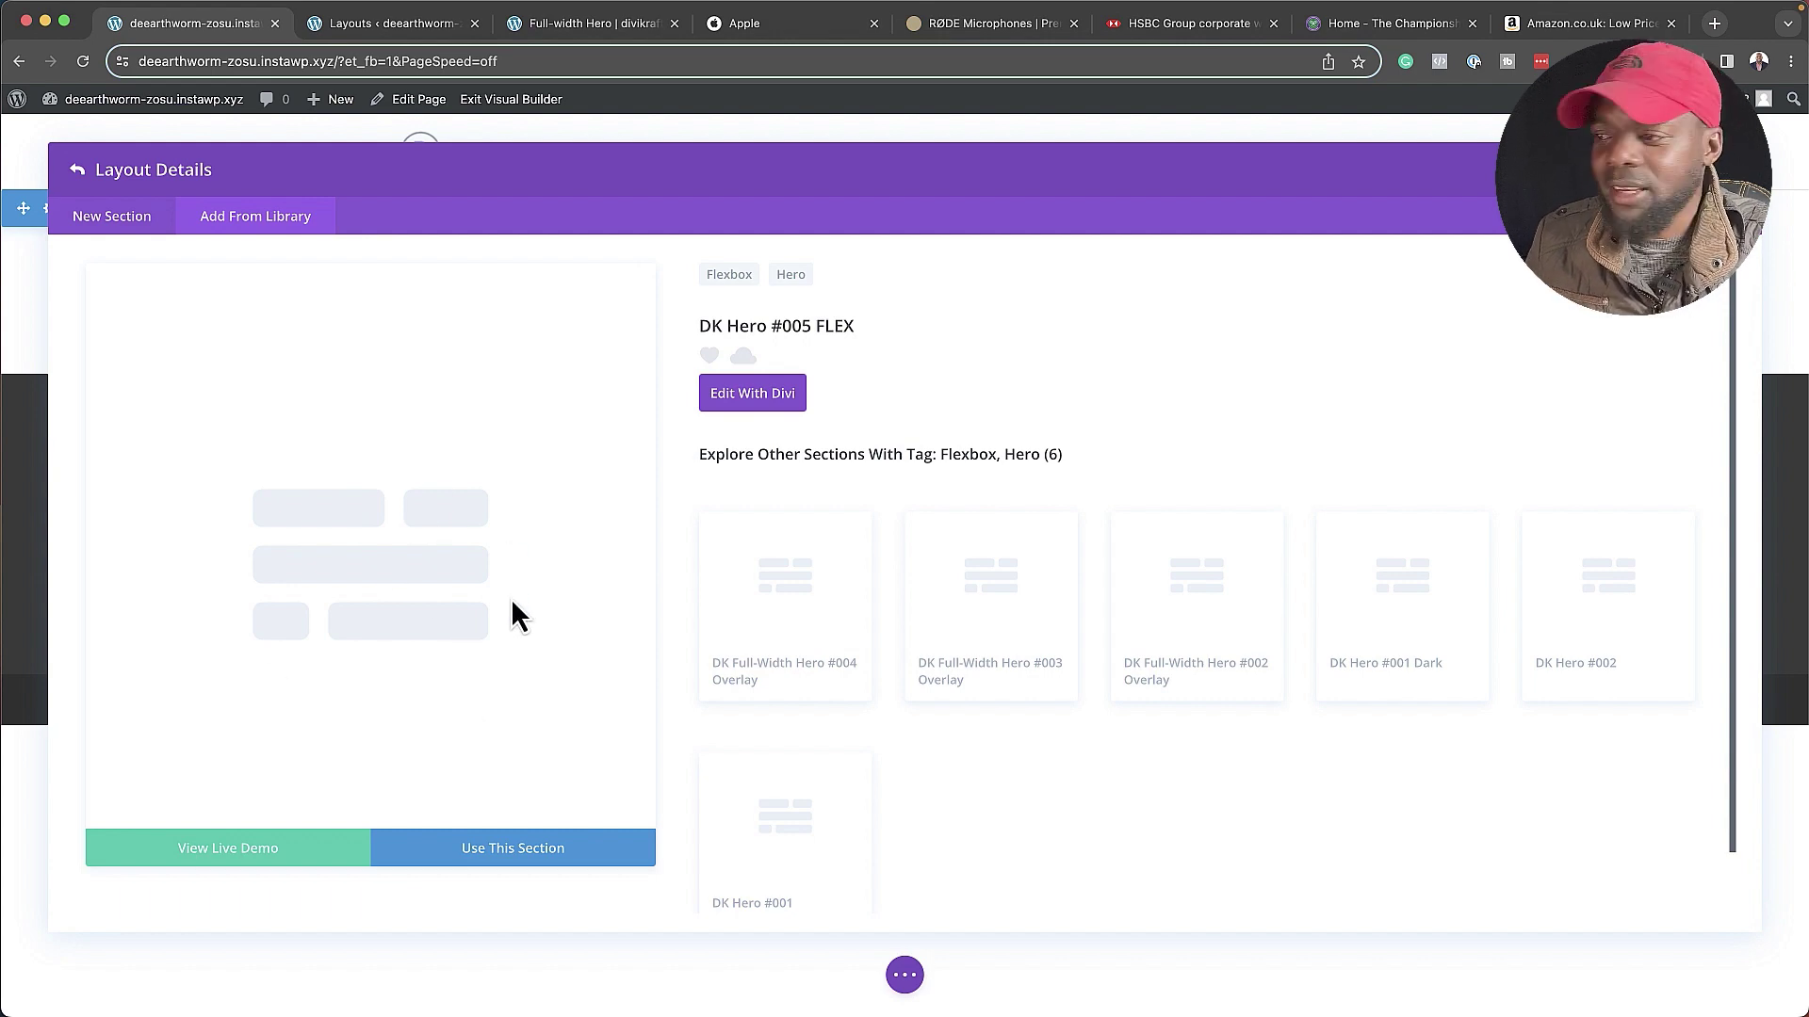
click(520, 853)
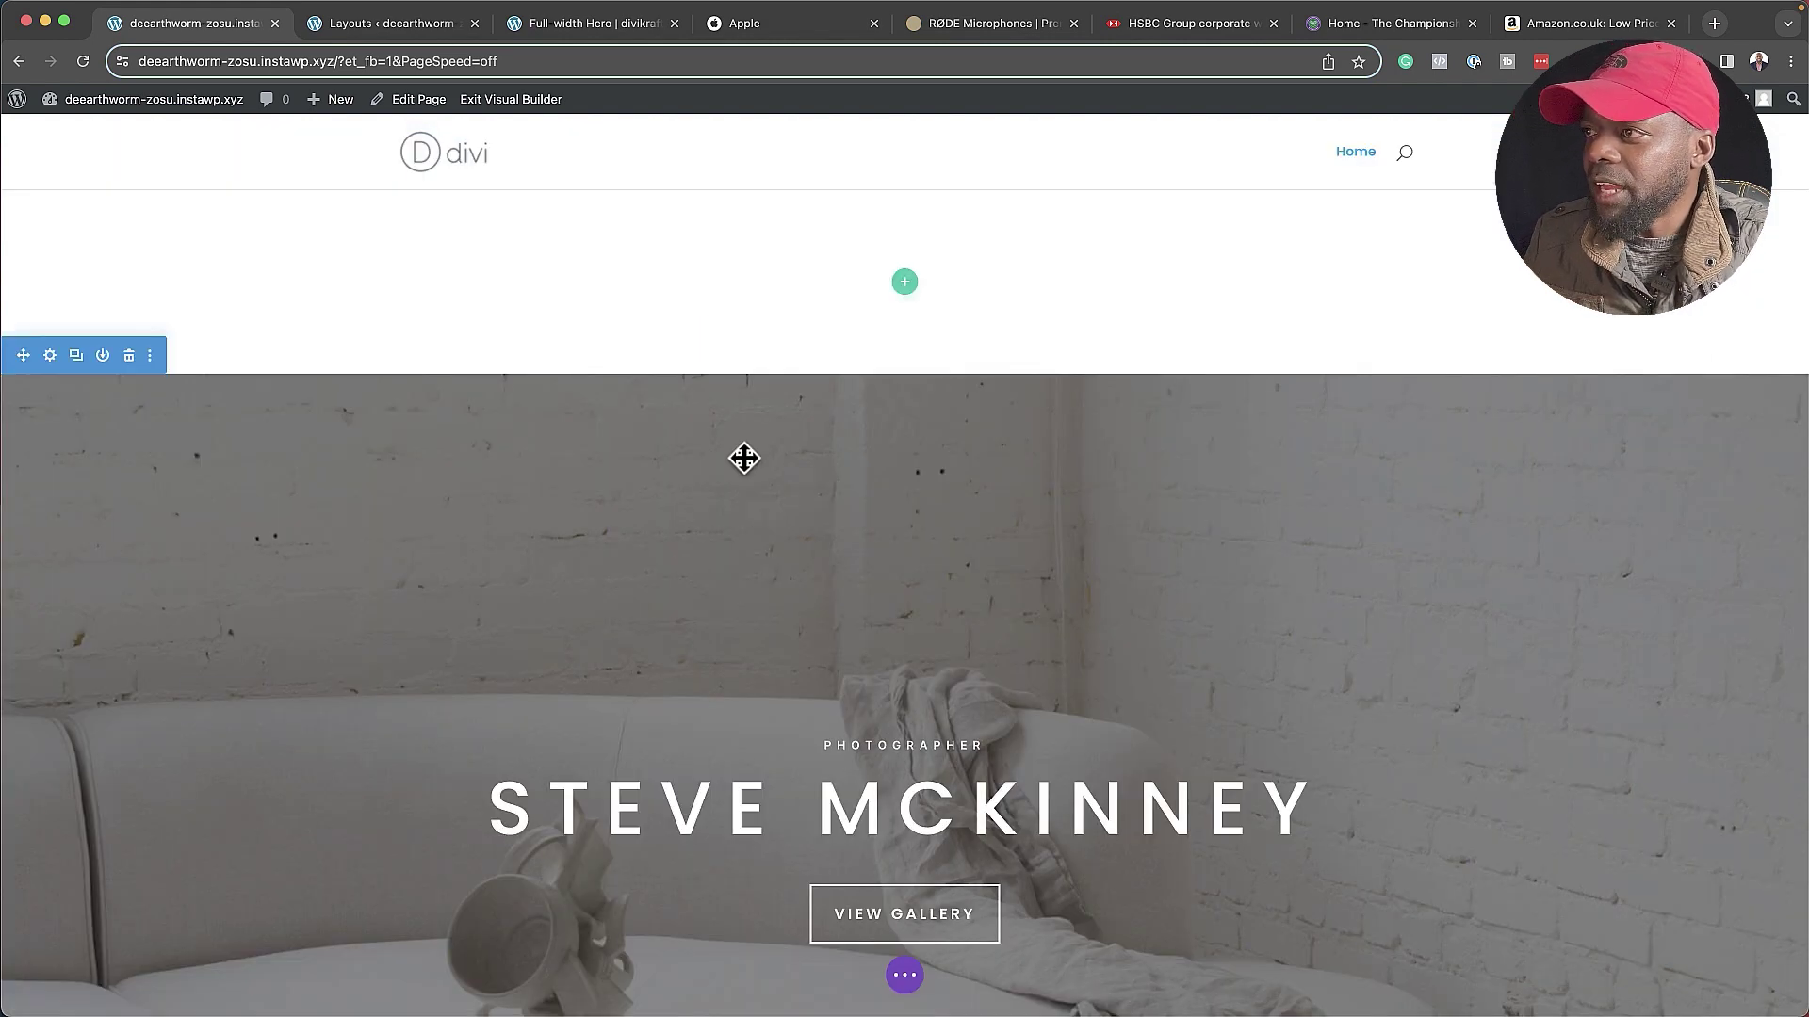
- Delete the empty top section and set the hero background to the pexels-thiago-2410565.jpg camera photo
click(131, 209)
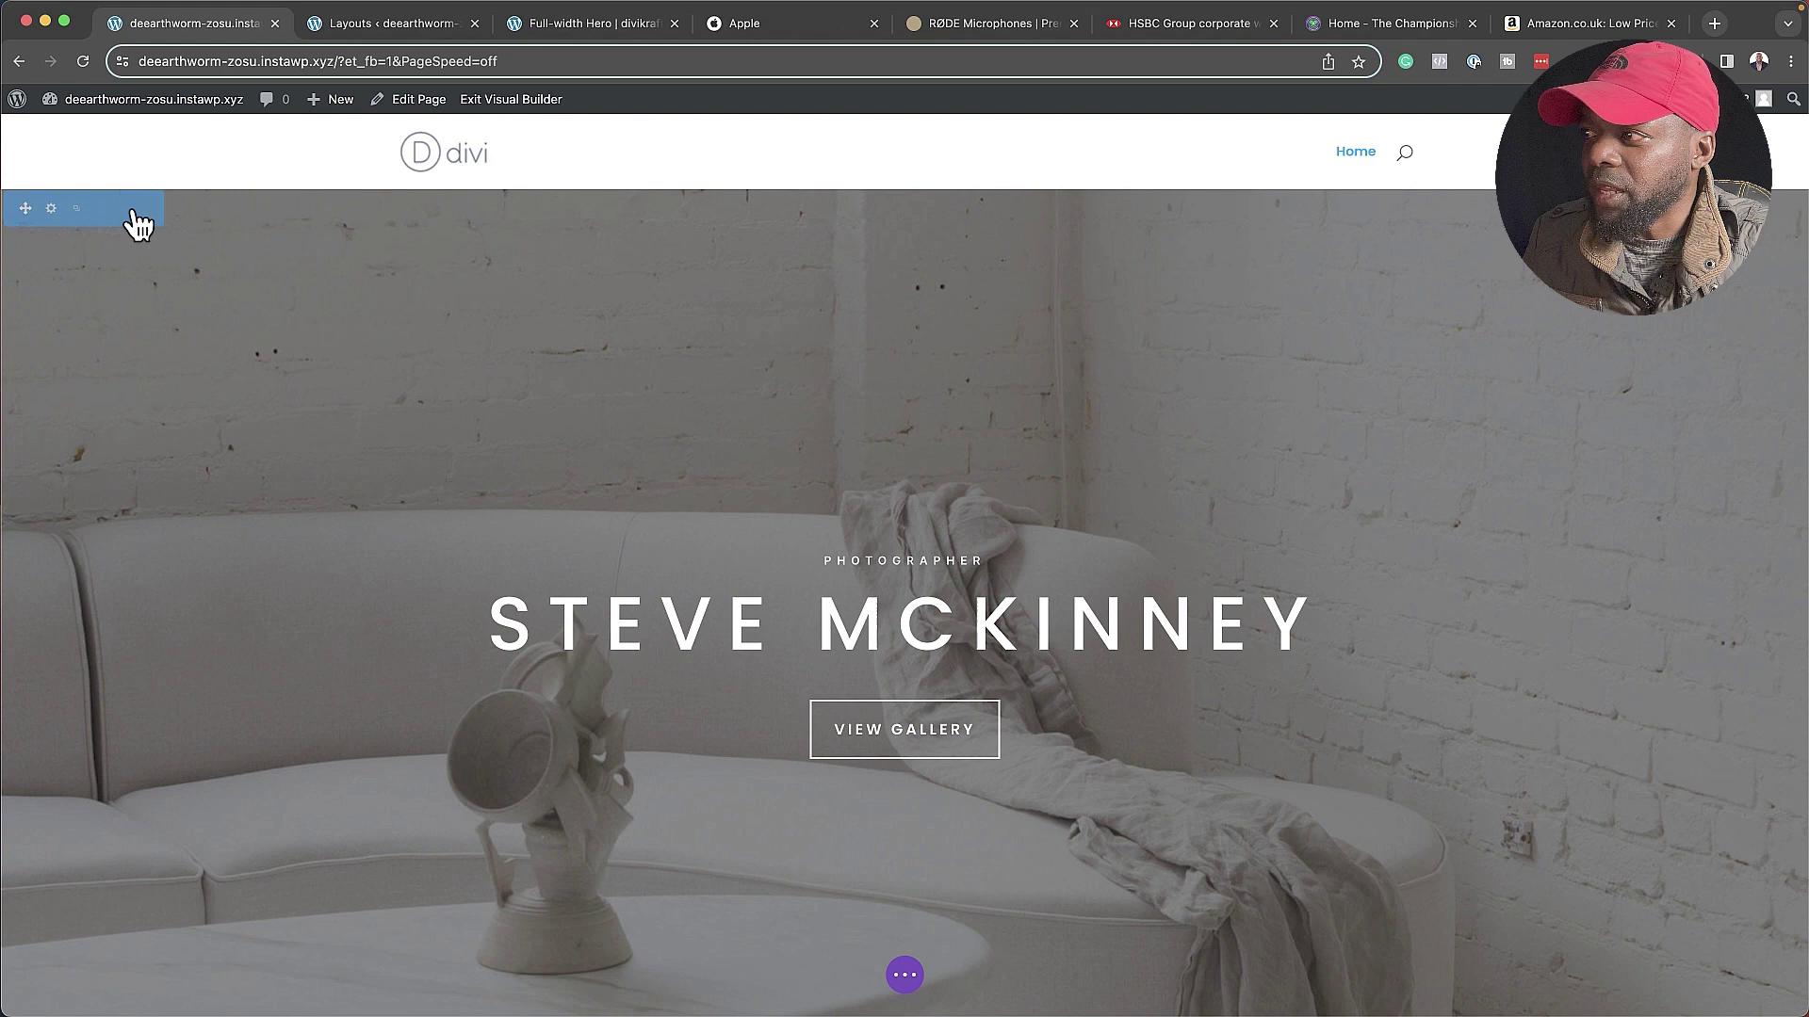
click(51, 209)
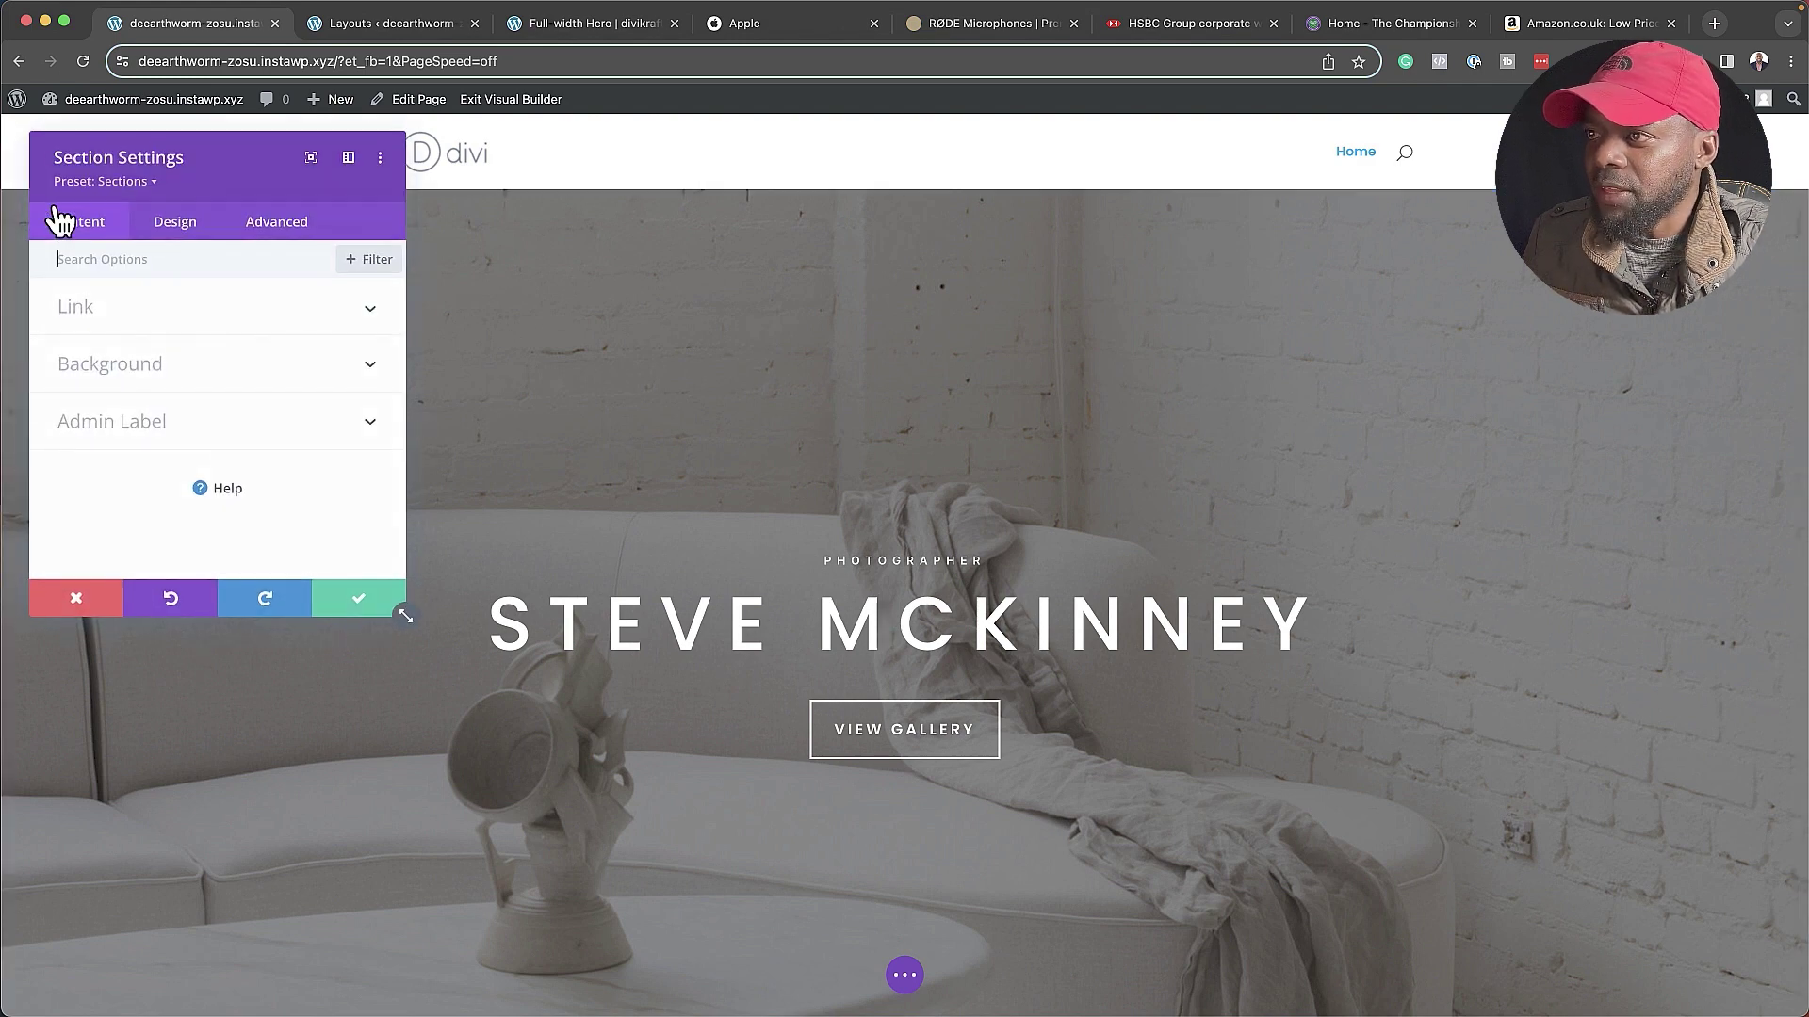
click(177, 365)
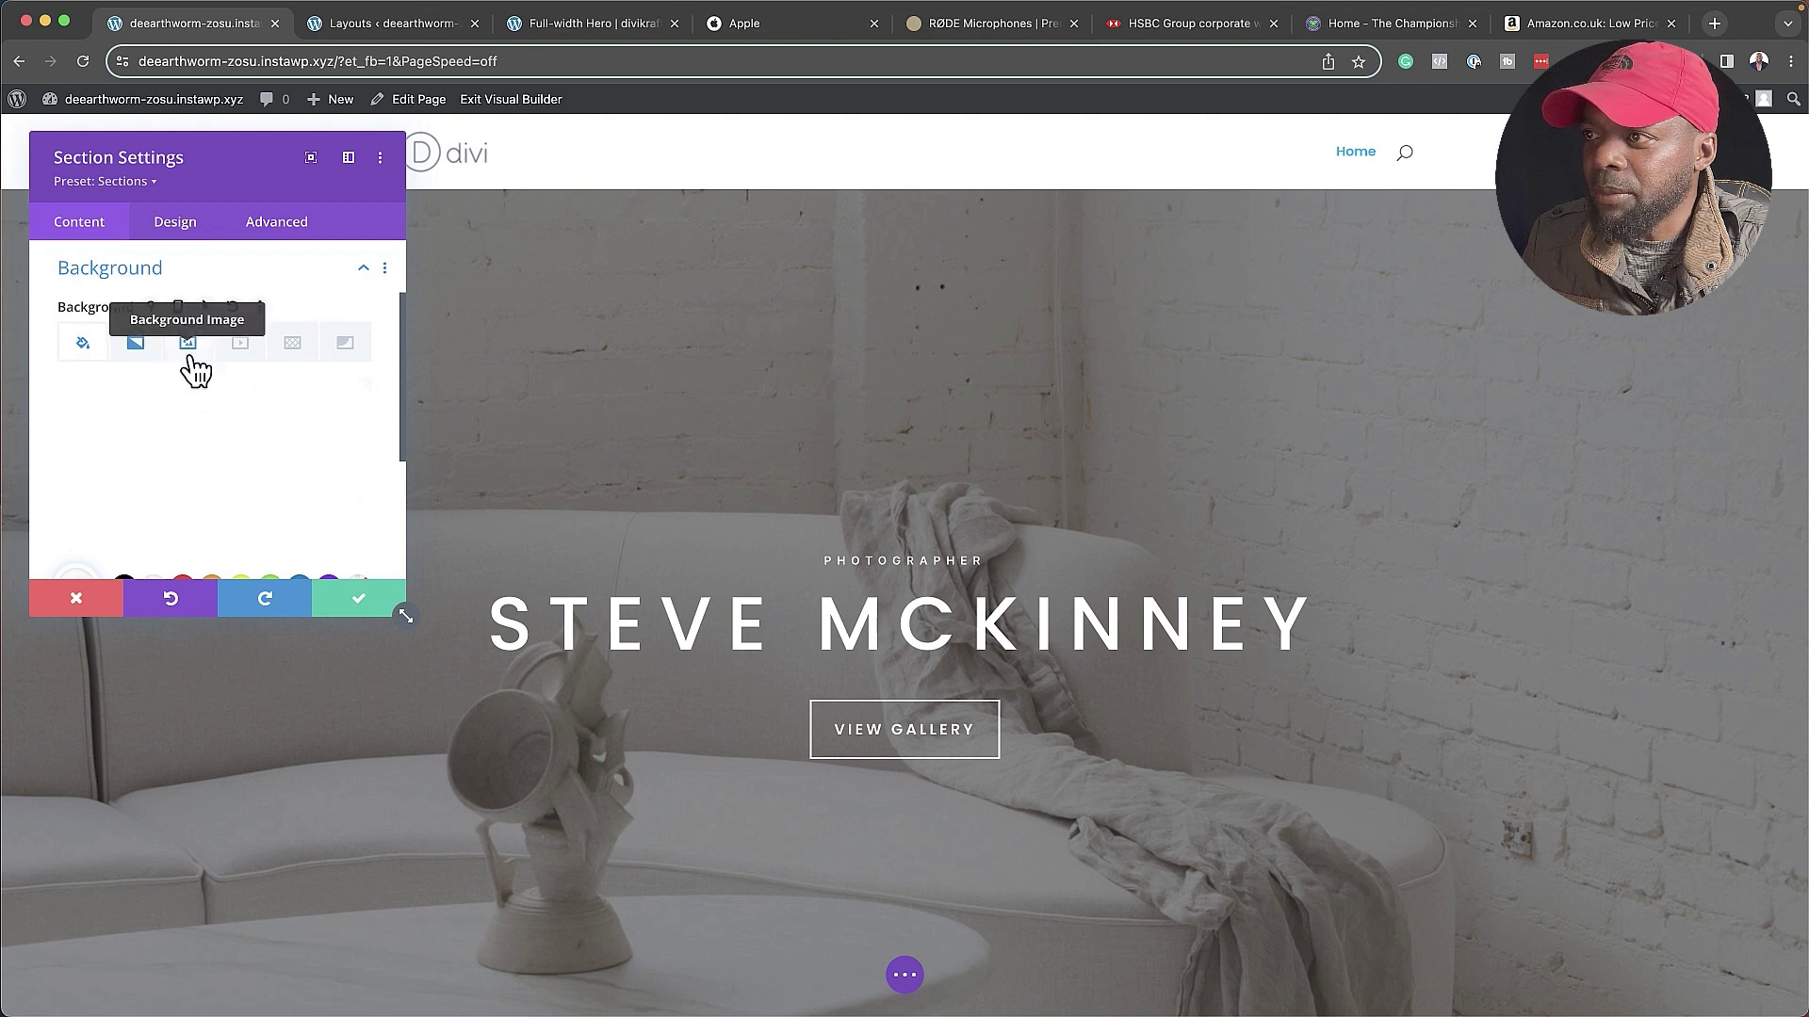
click(189, 346)
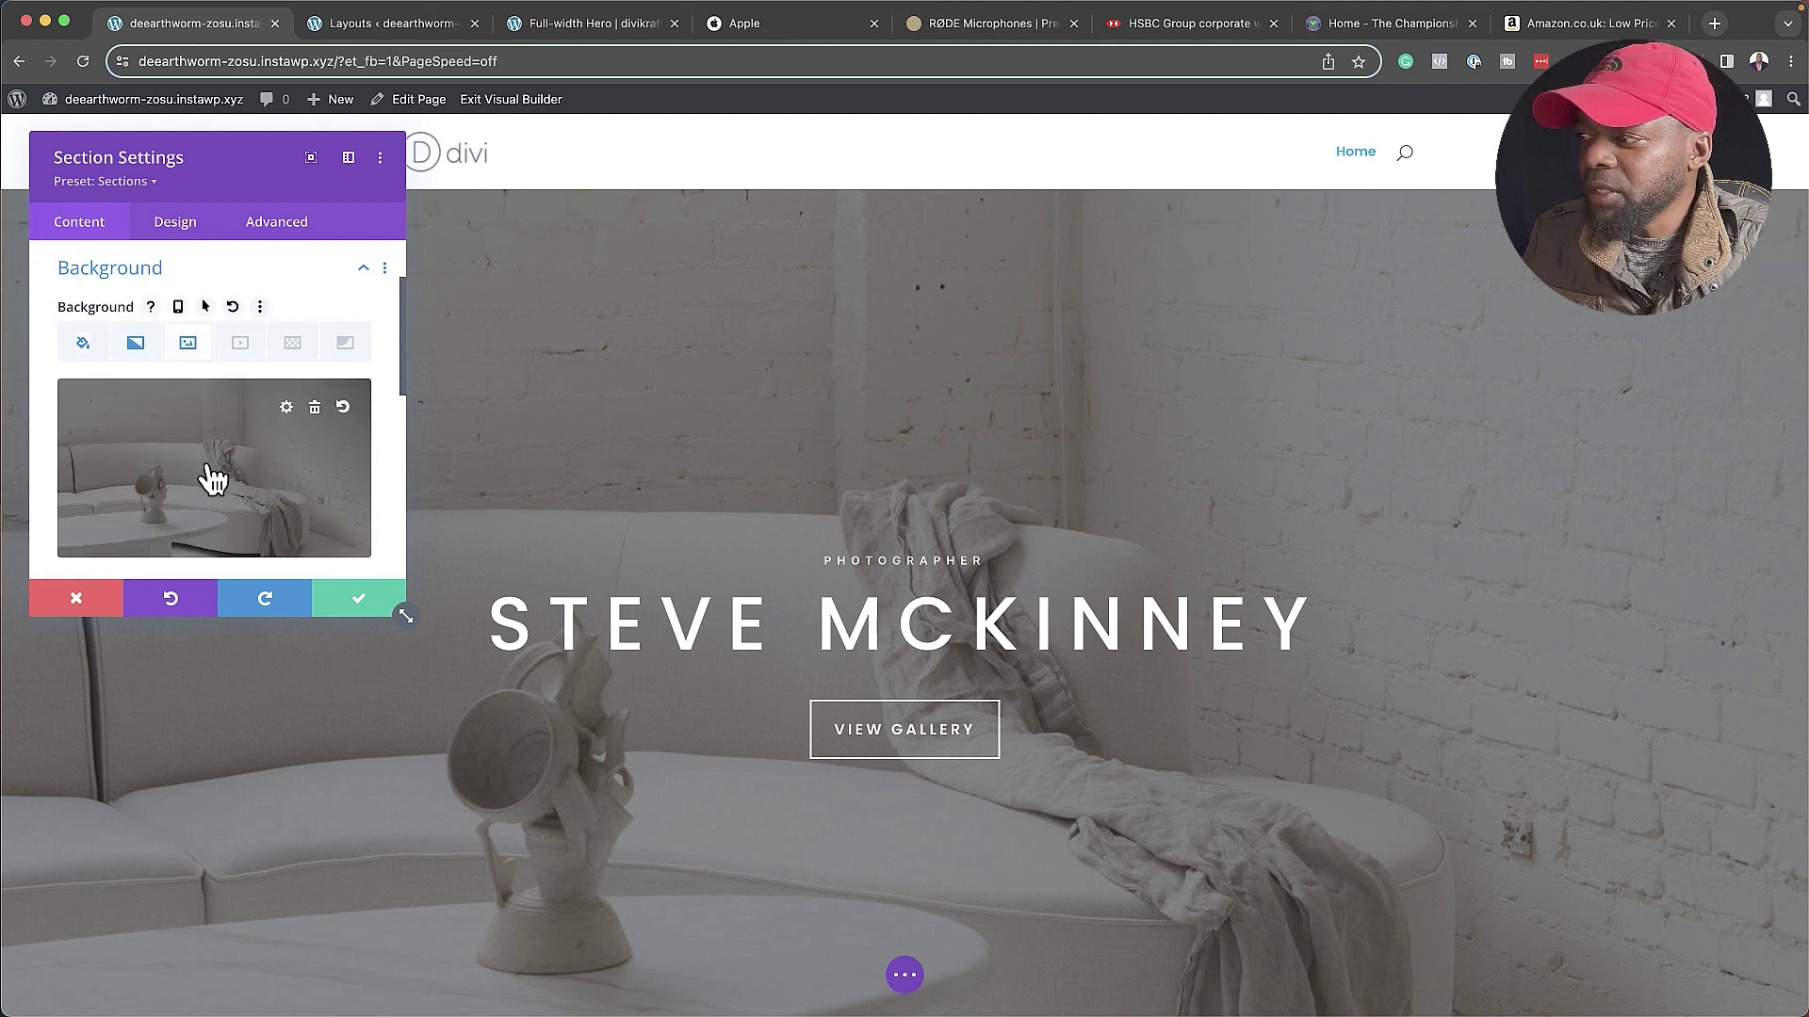
click(314, 407)
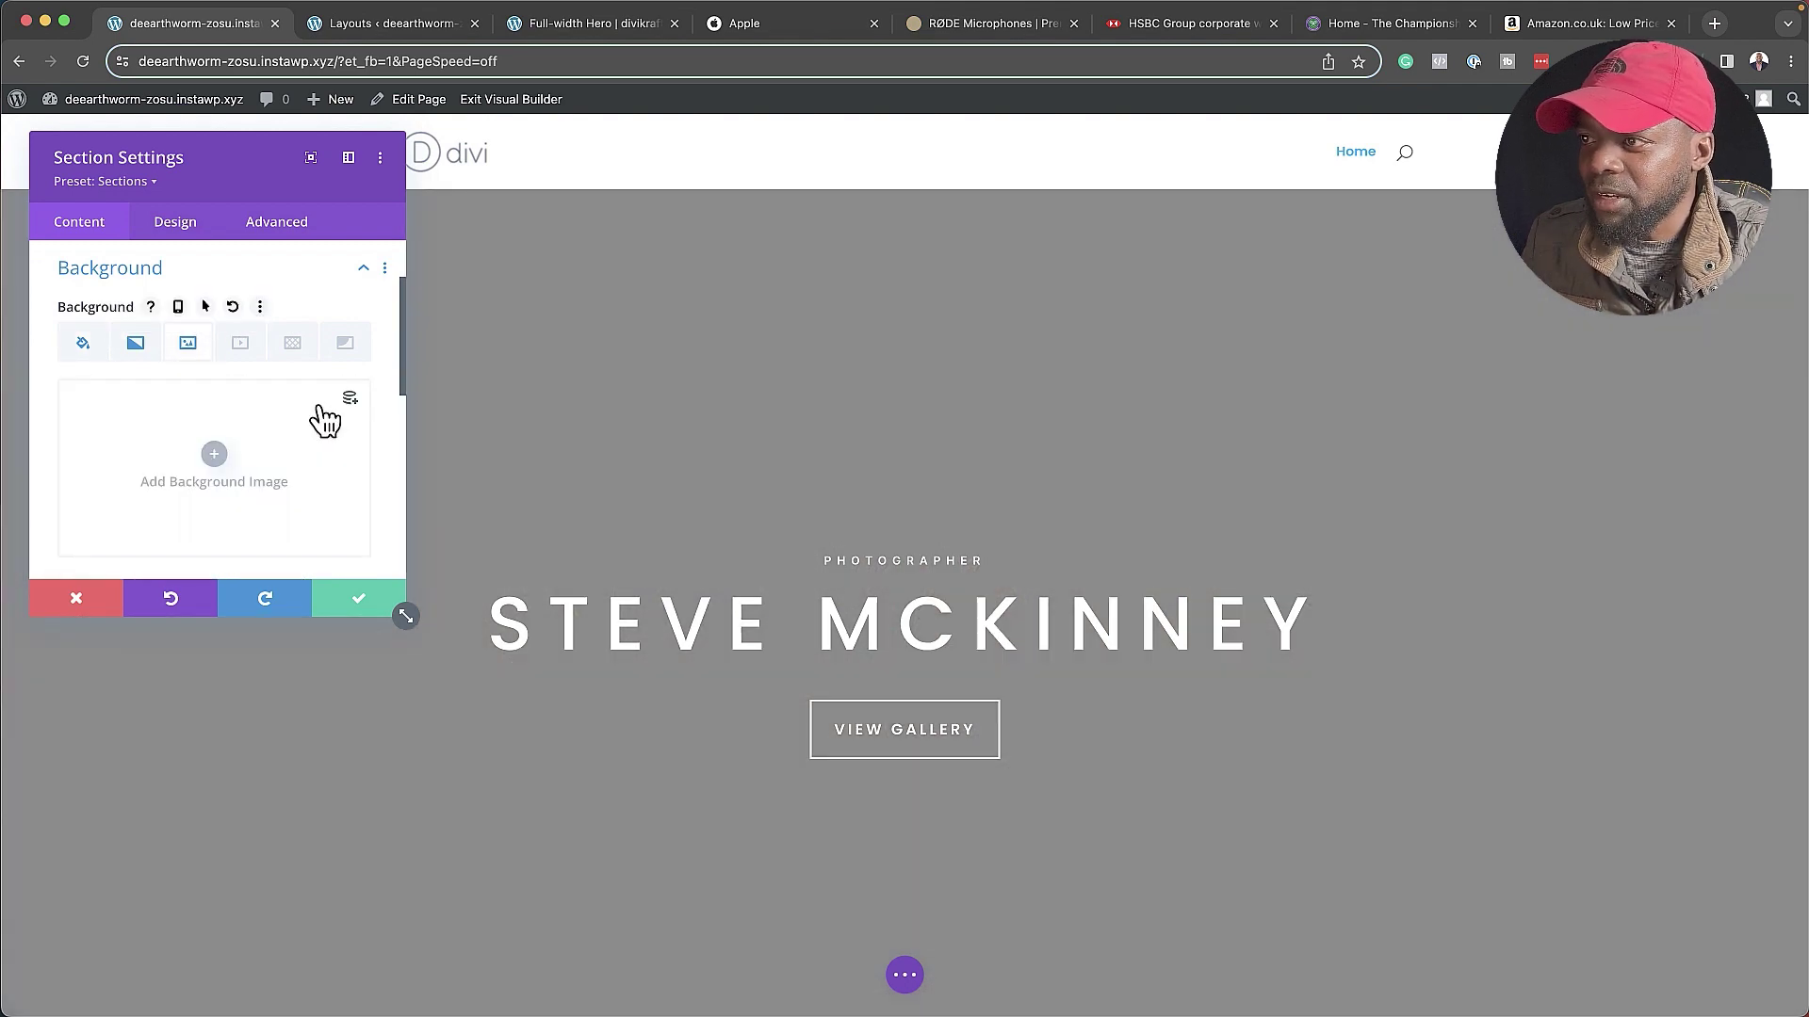
click(227, 464)
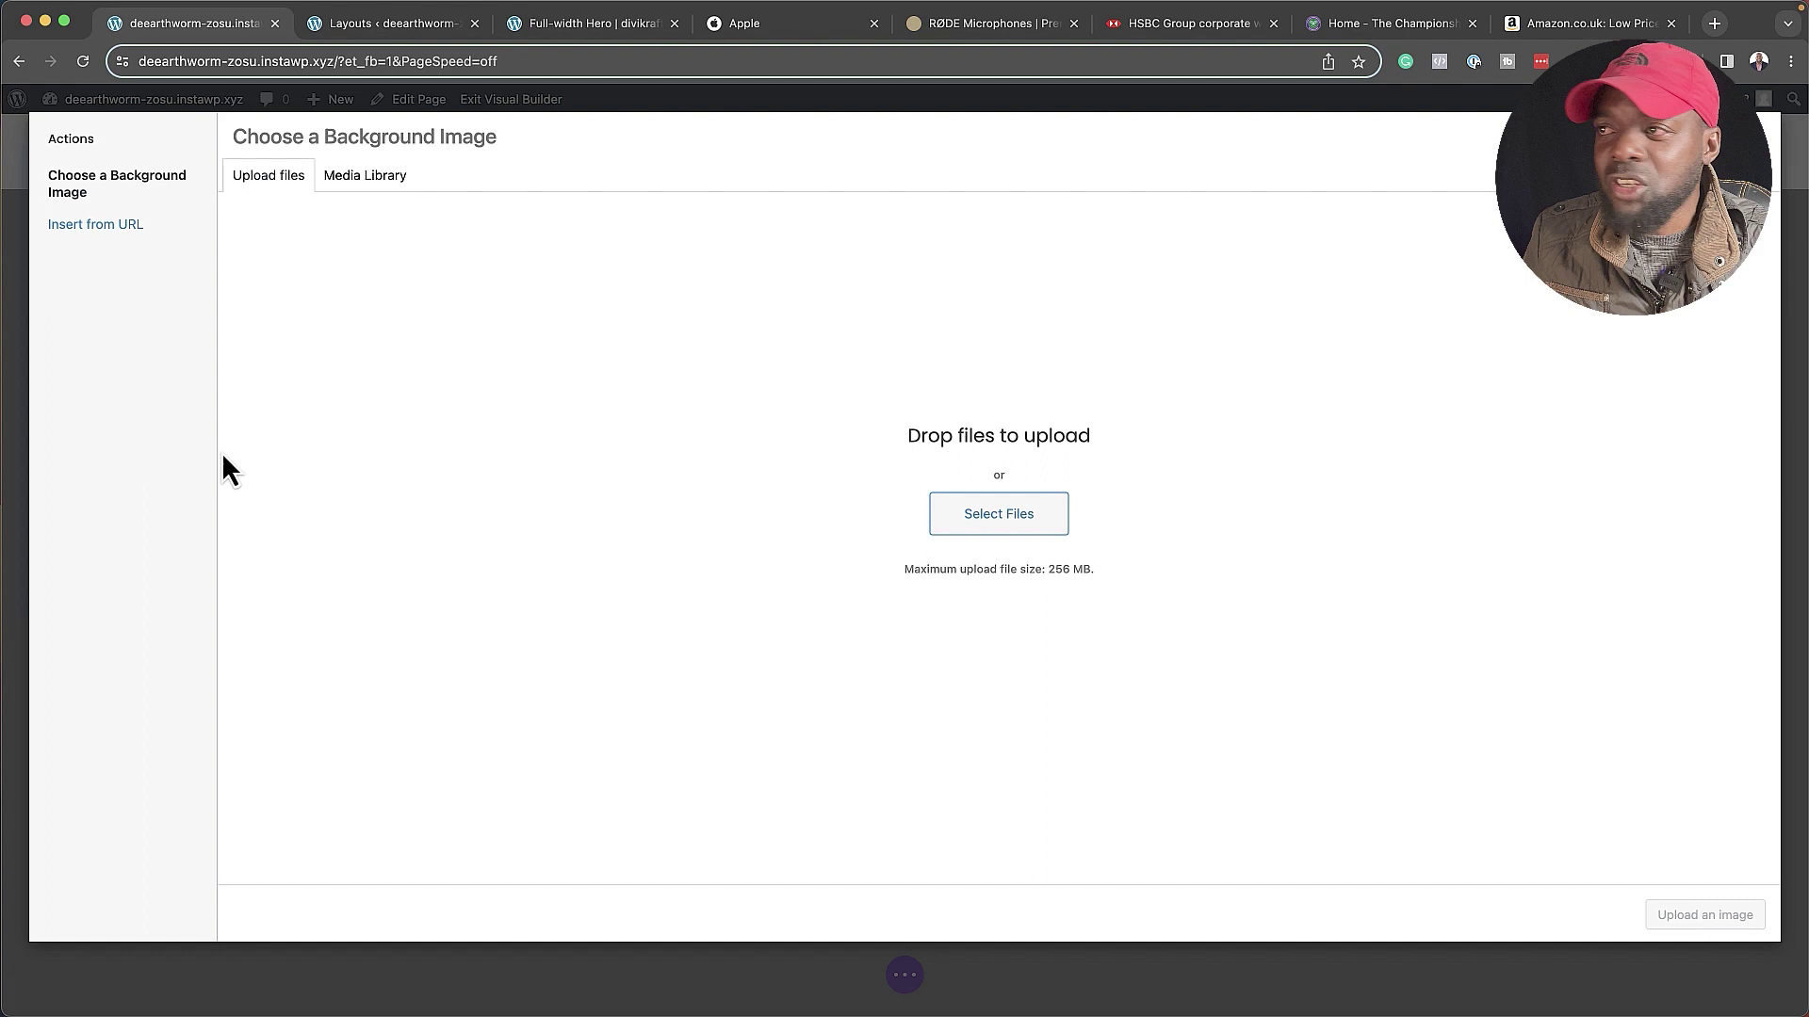
click(389, 196)
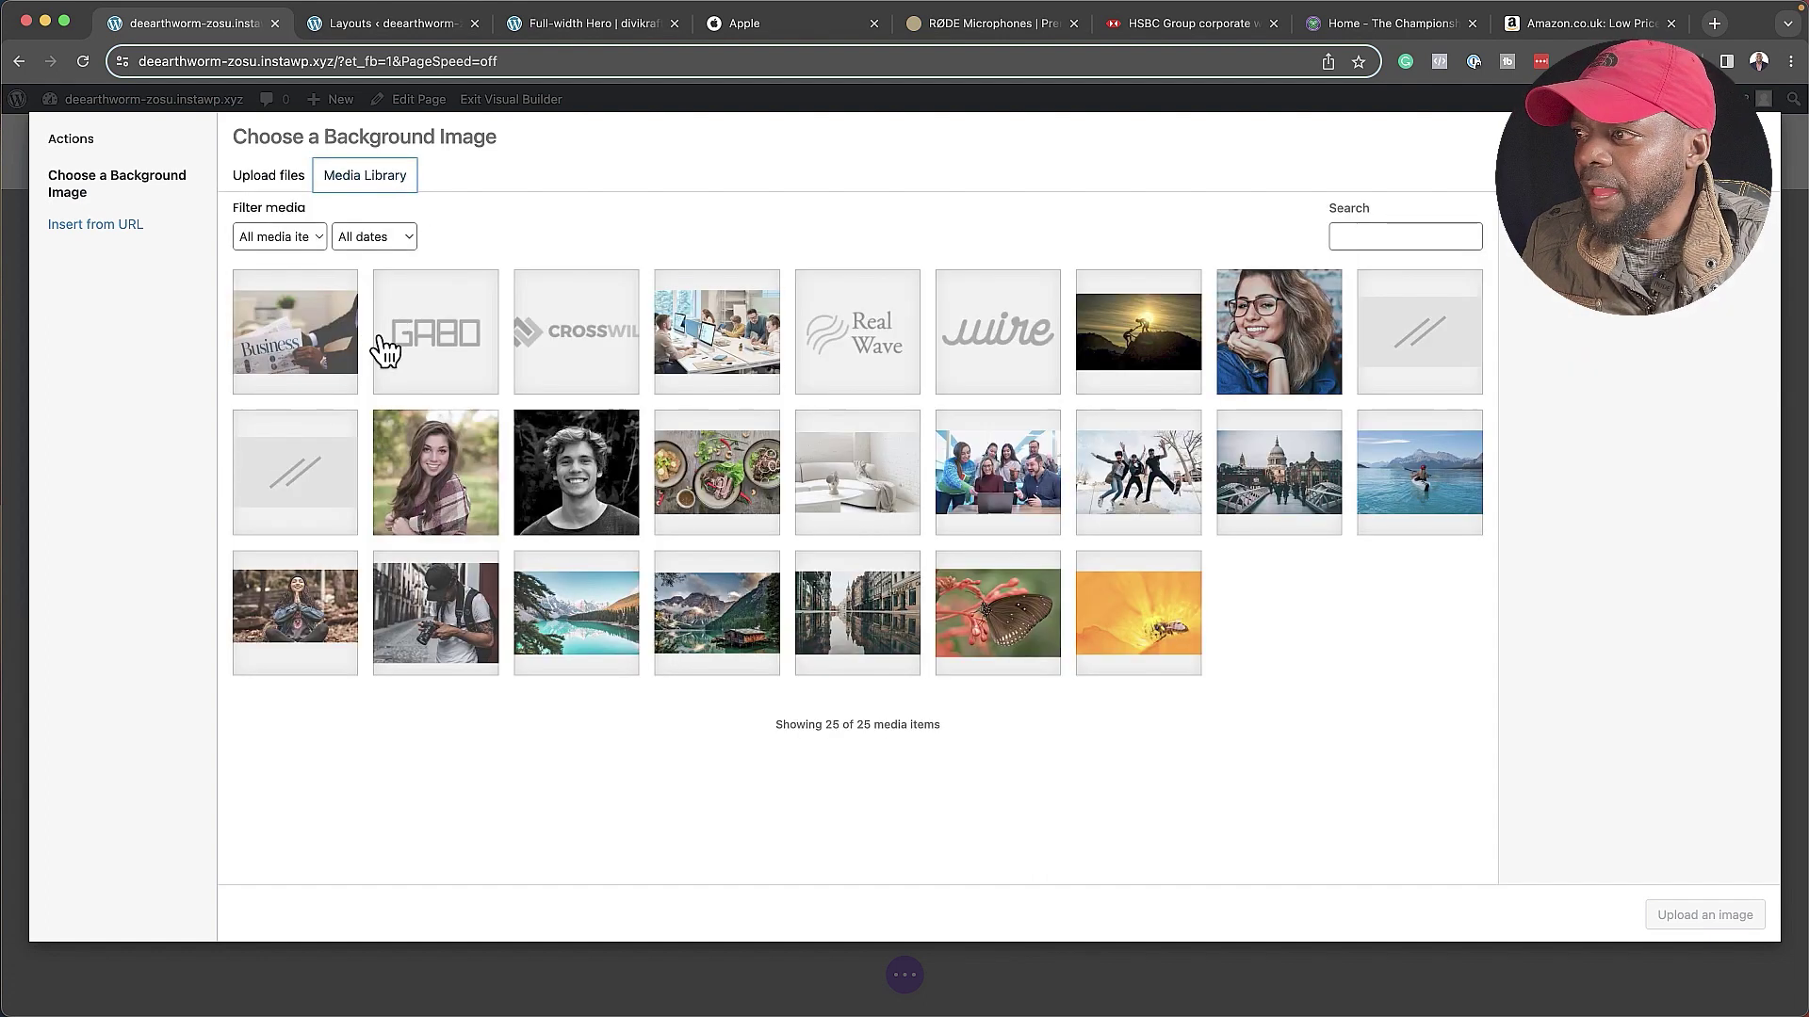
click(441, 621)
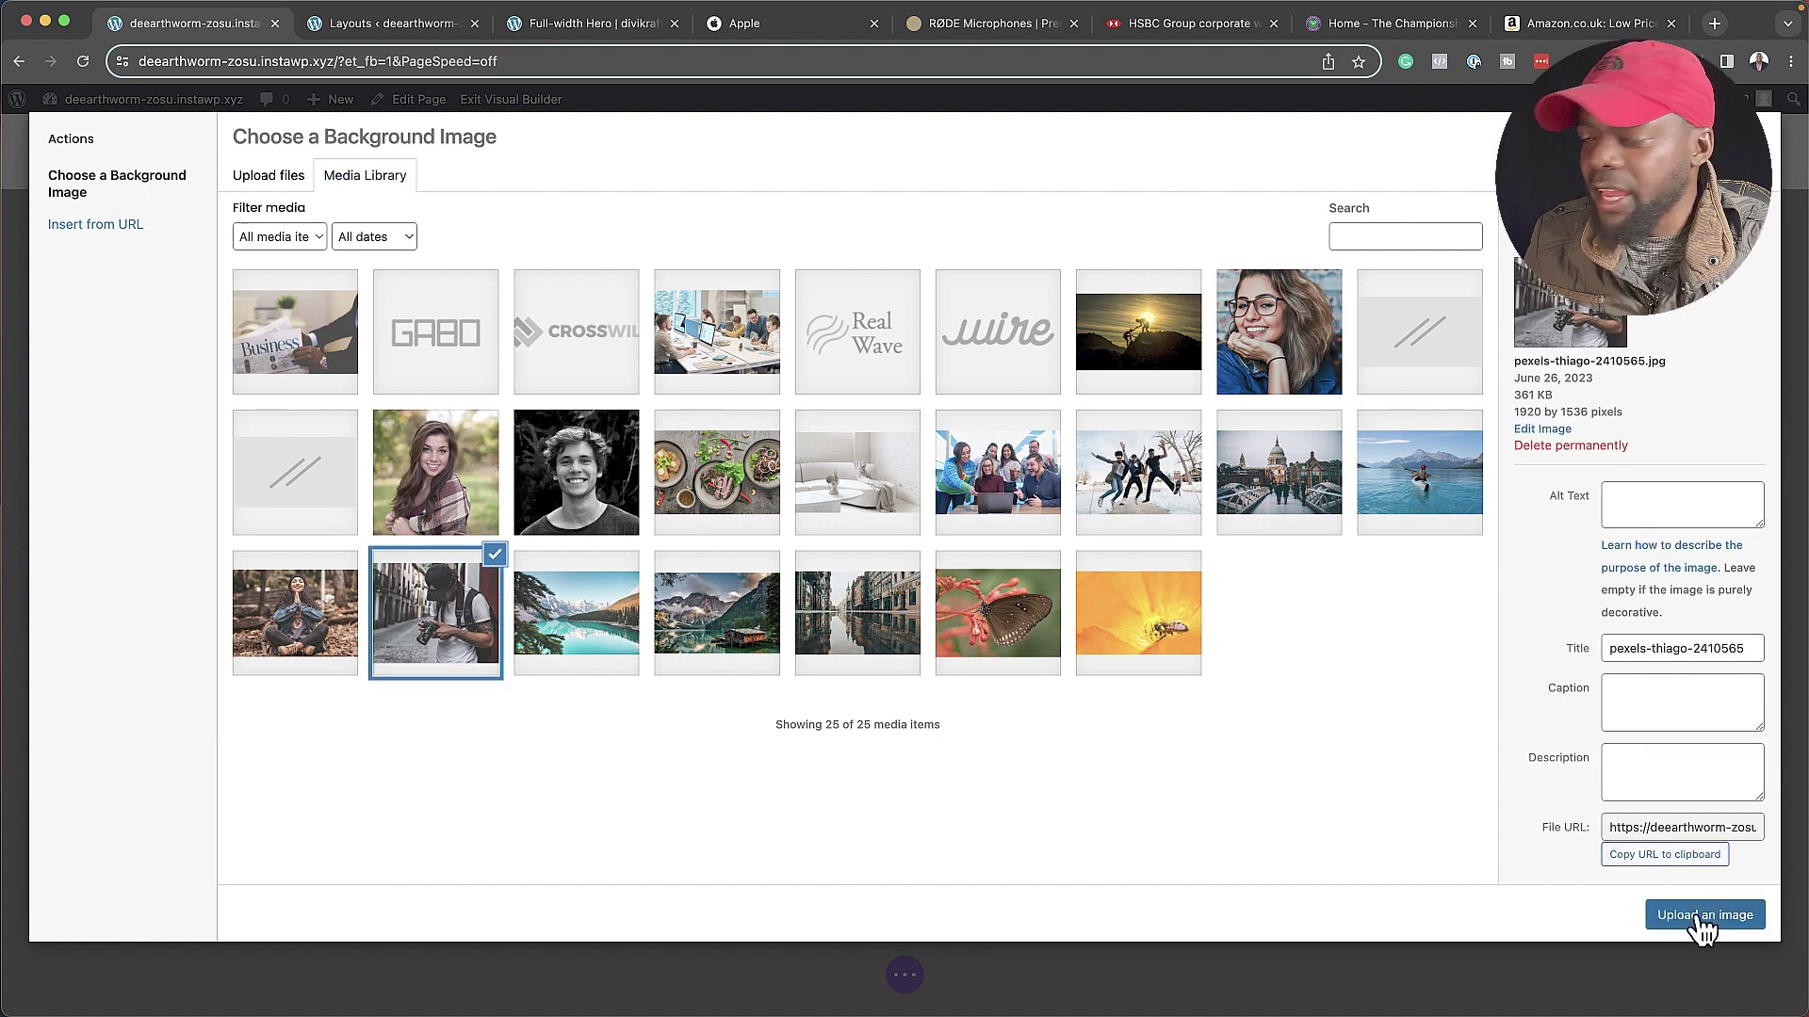
click(1700, 915)
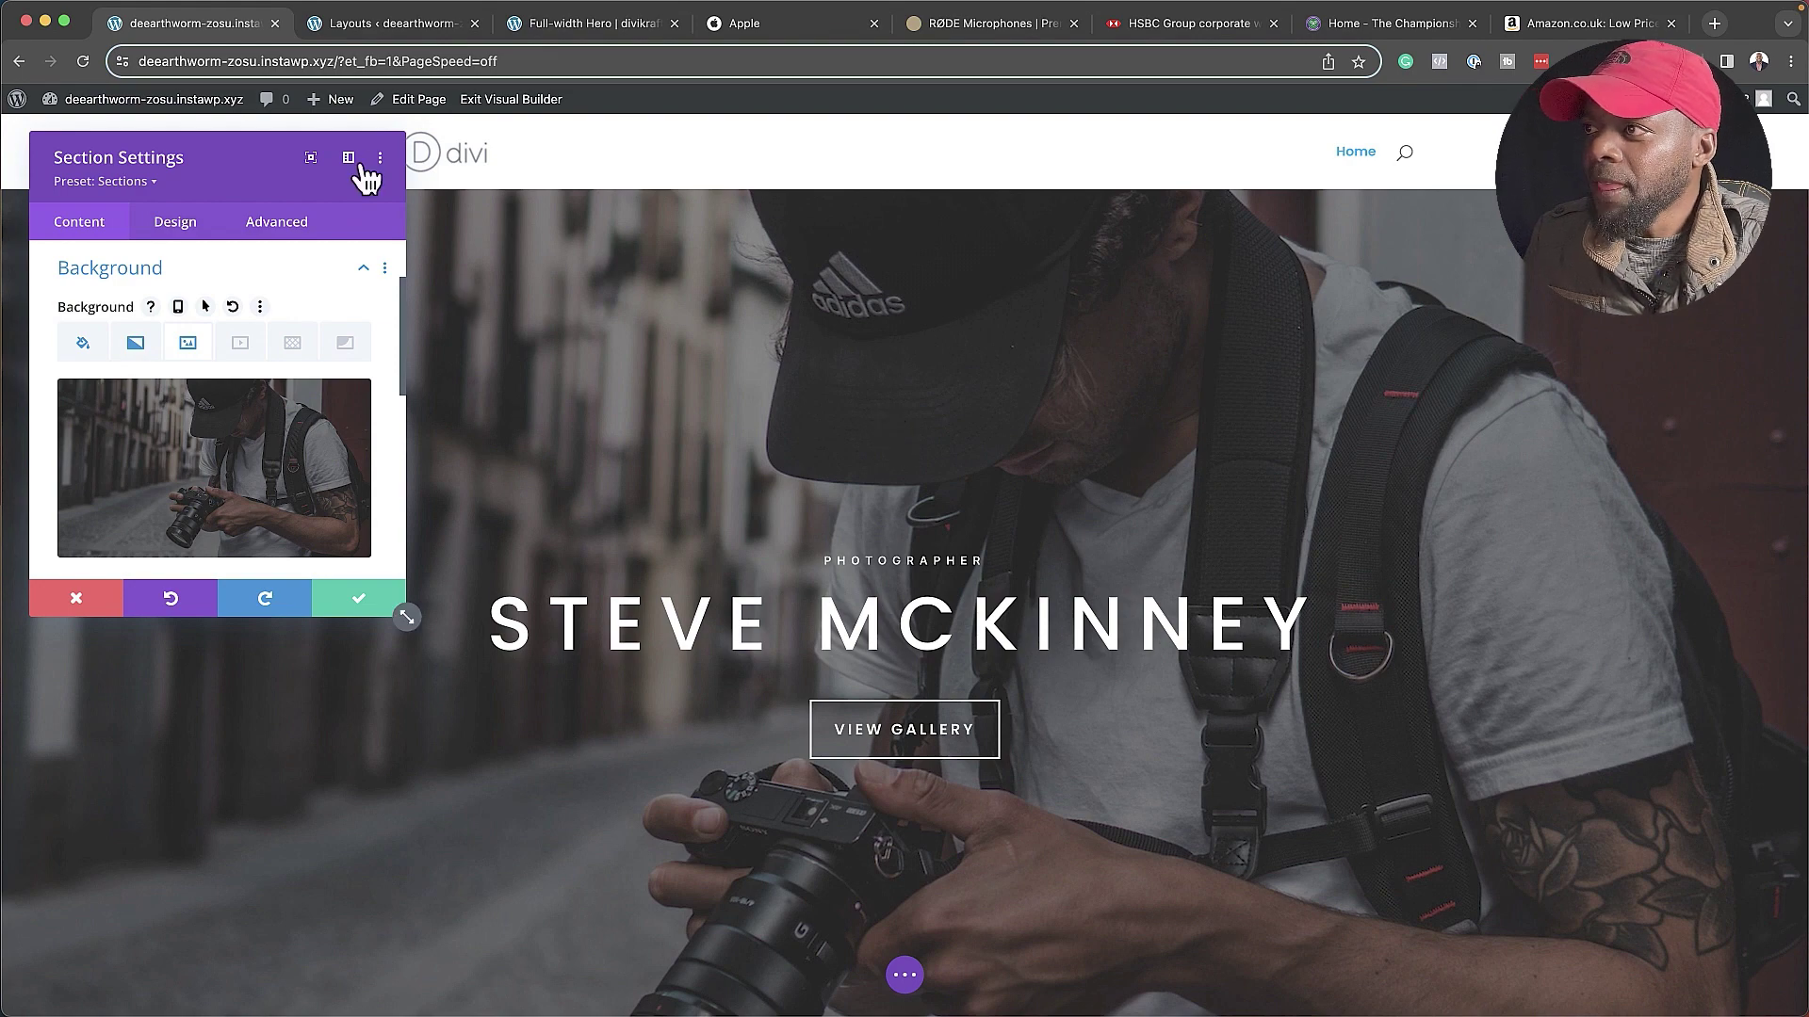
- Dock the hero Section Settings and save the new background
click(349, 159)
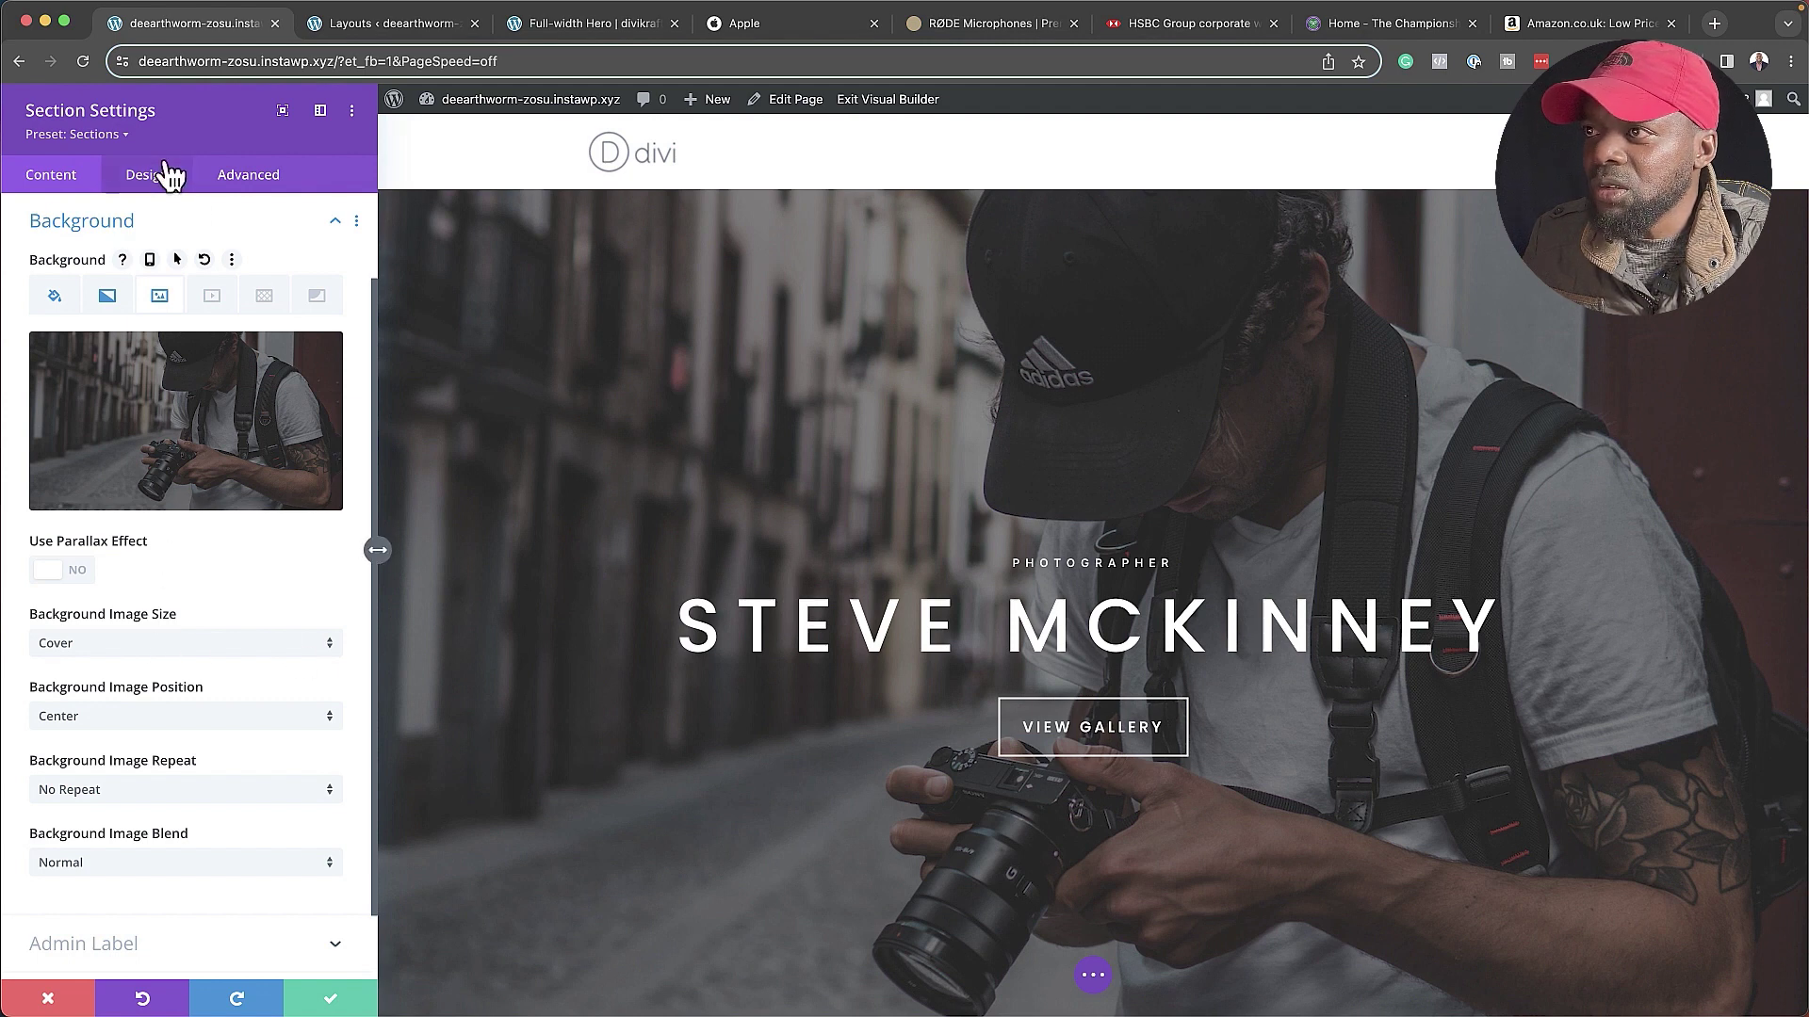
scroll(165, 567, down, 2)
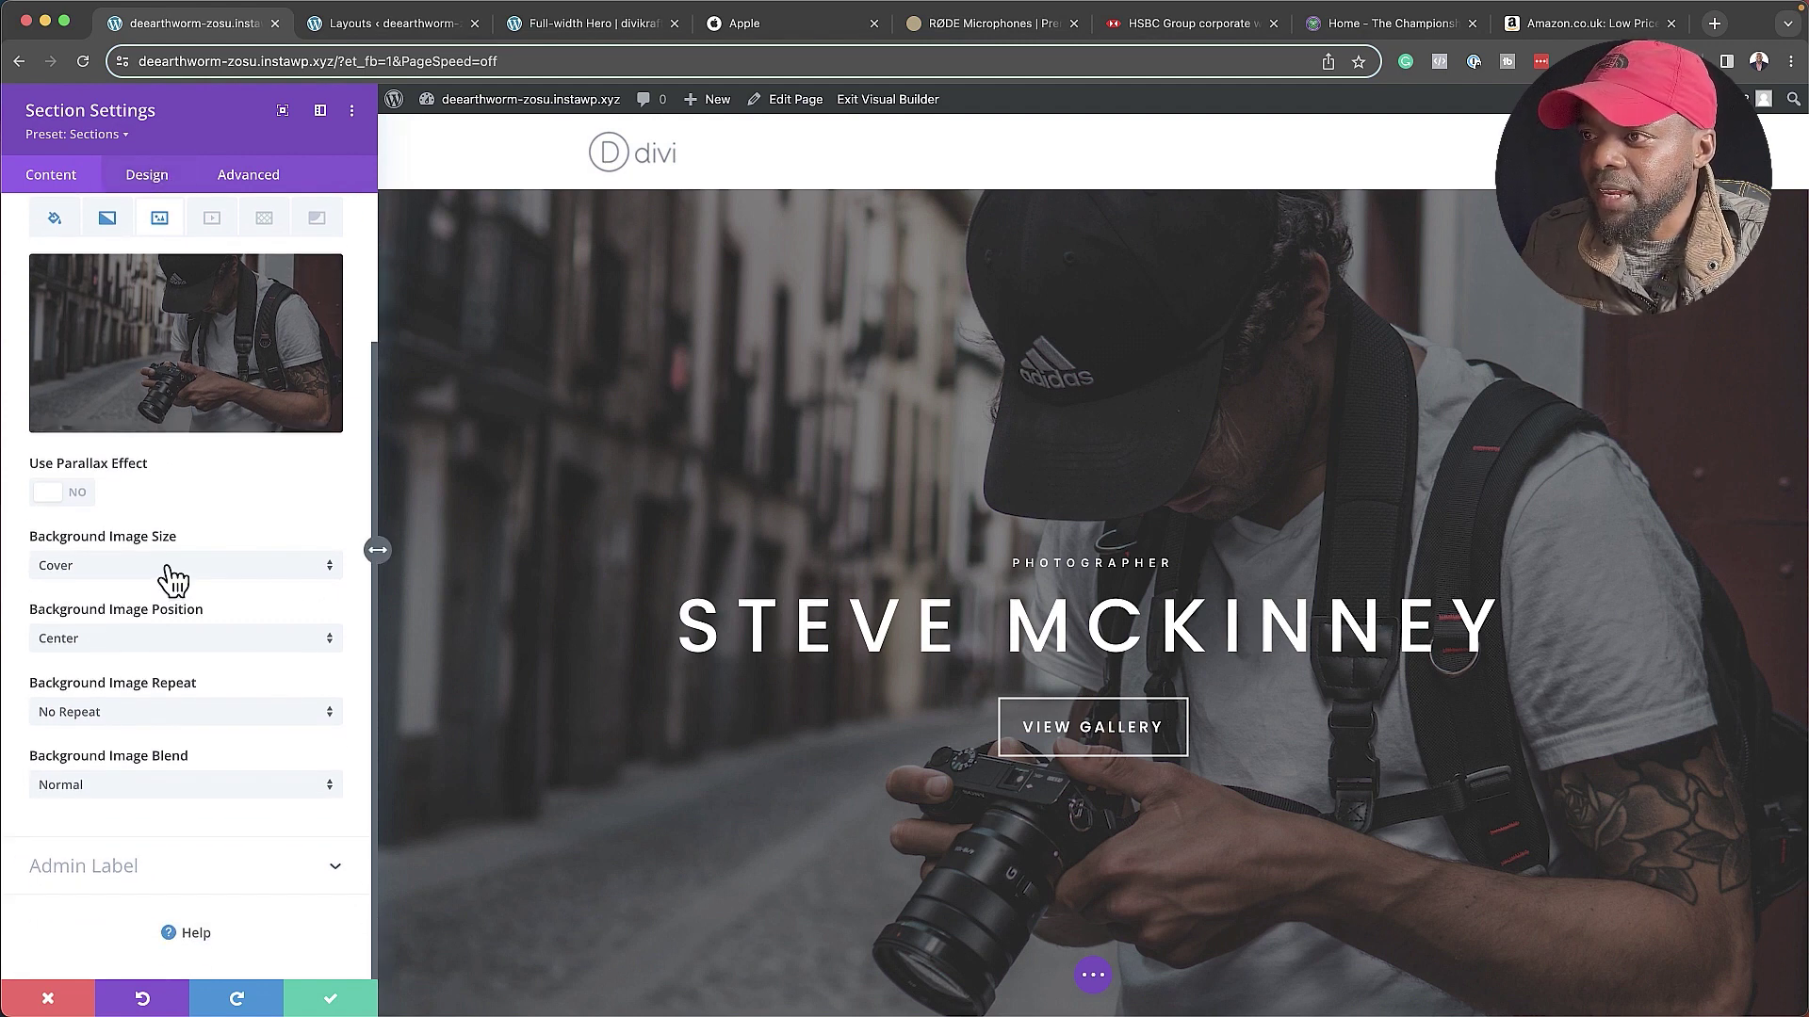
scroll(172, 576, up, 4)
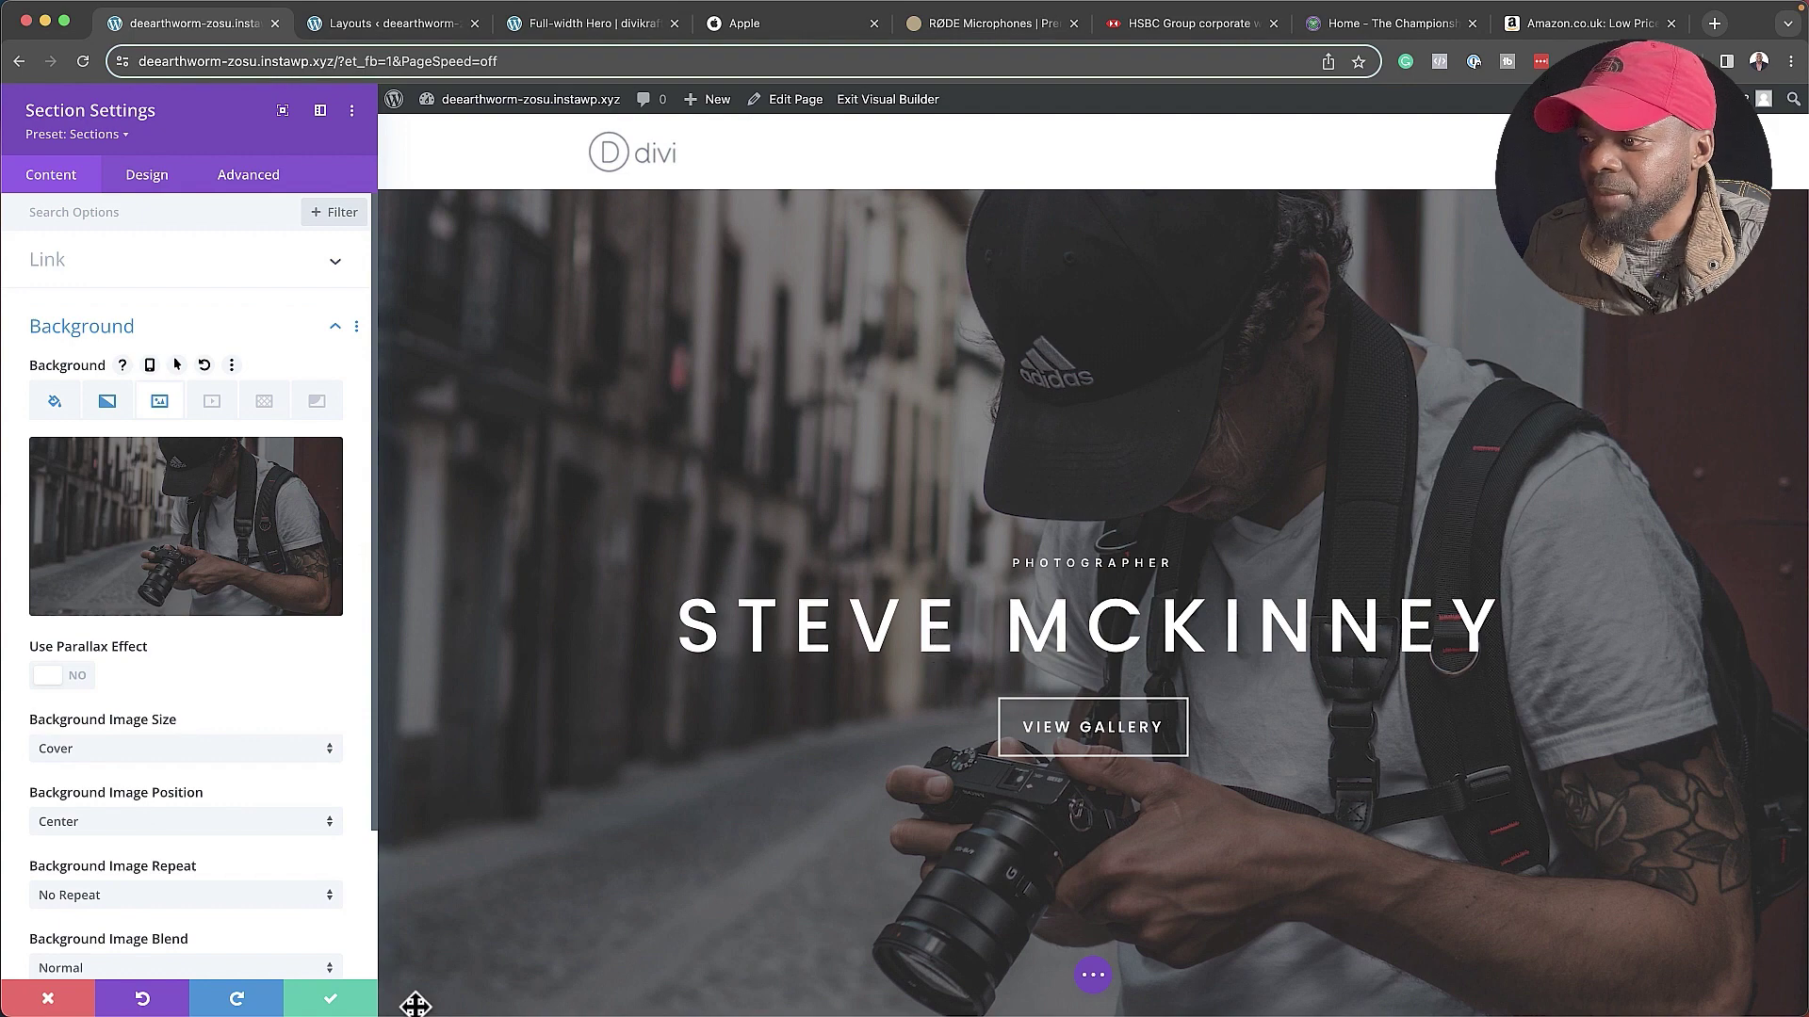
click(329, 999)
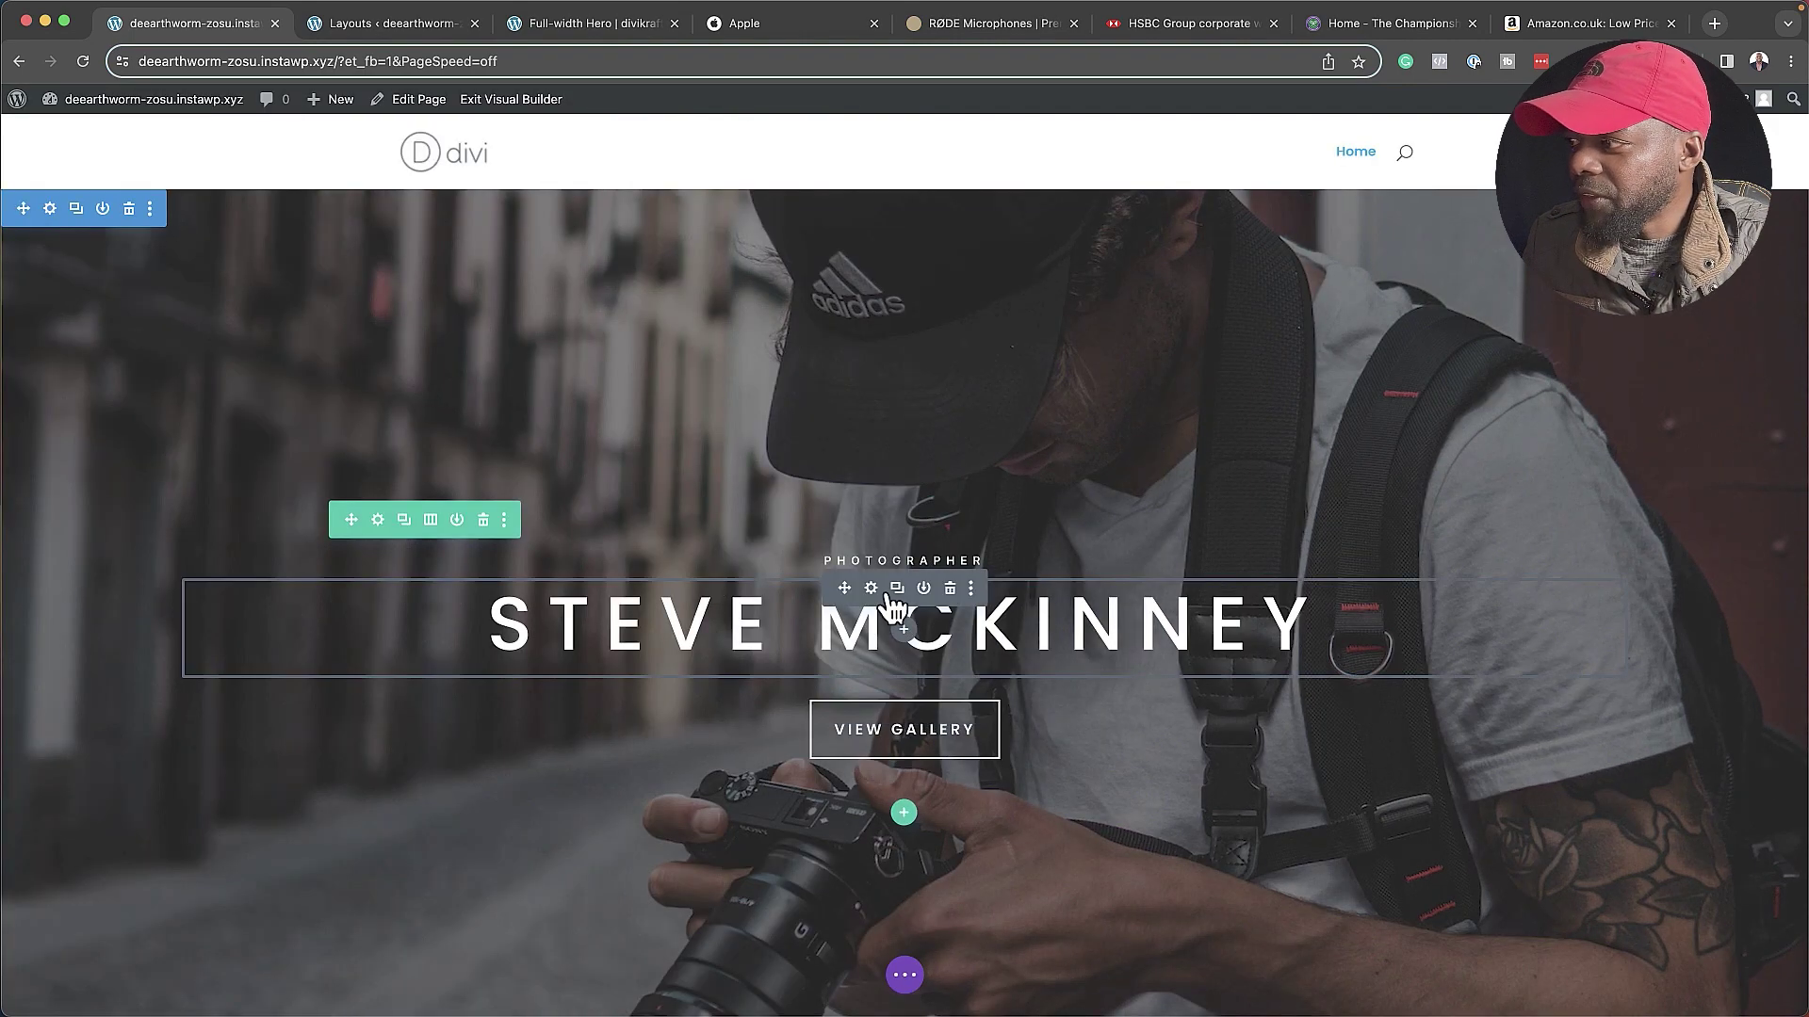
- Replace the hero heading's placeholder name with the photographer's name and save
click(872, 589)
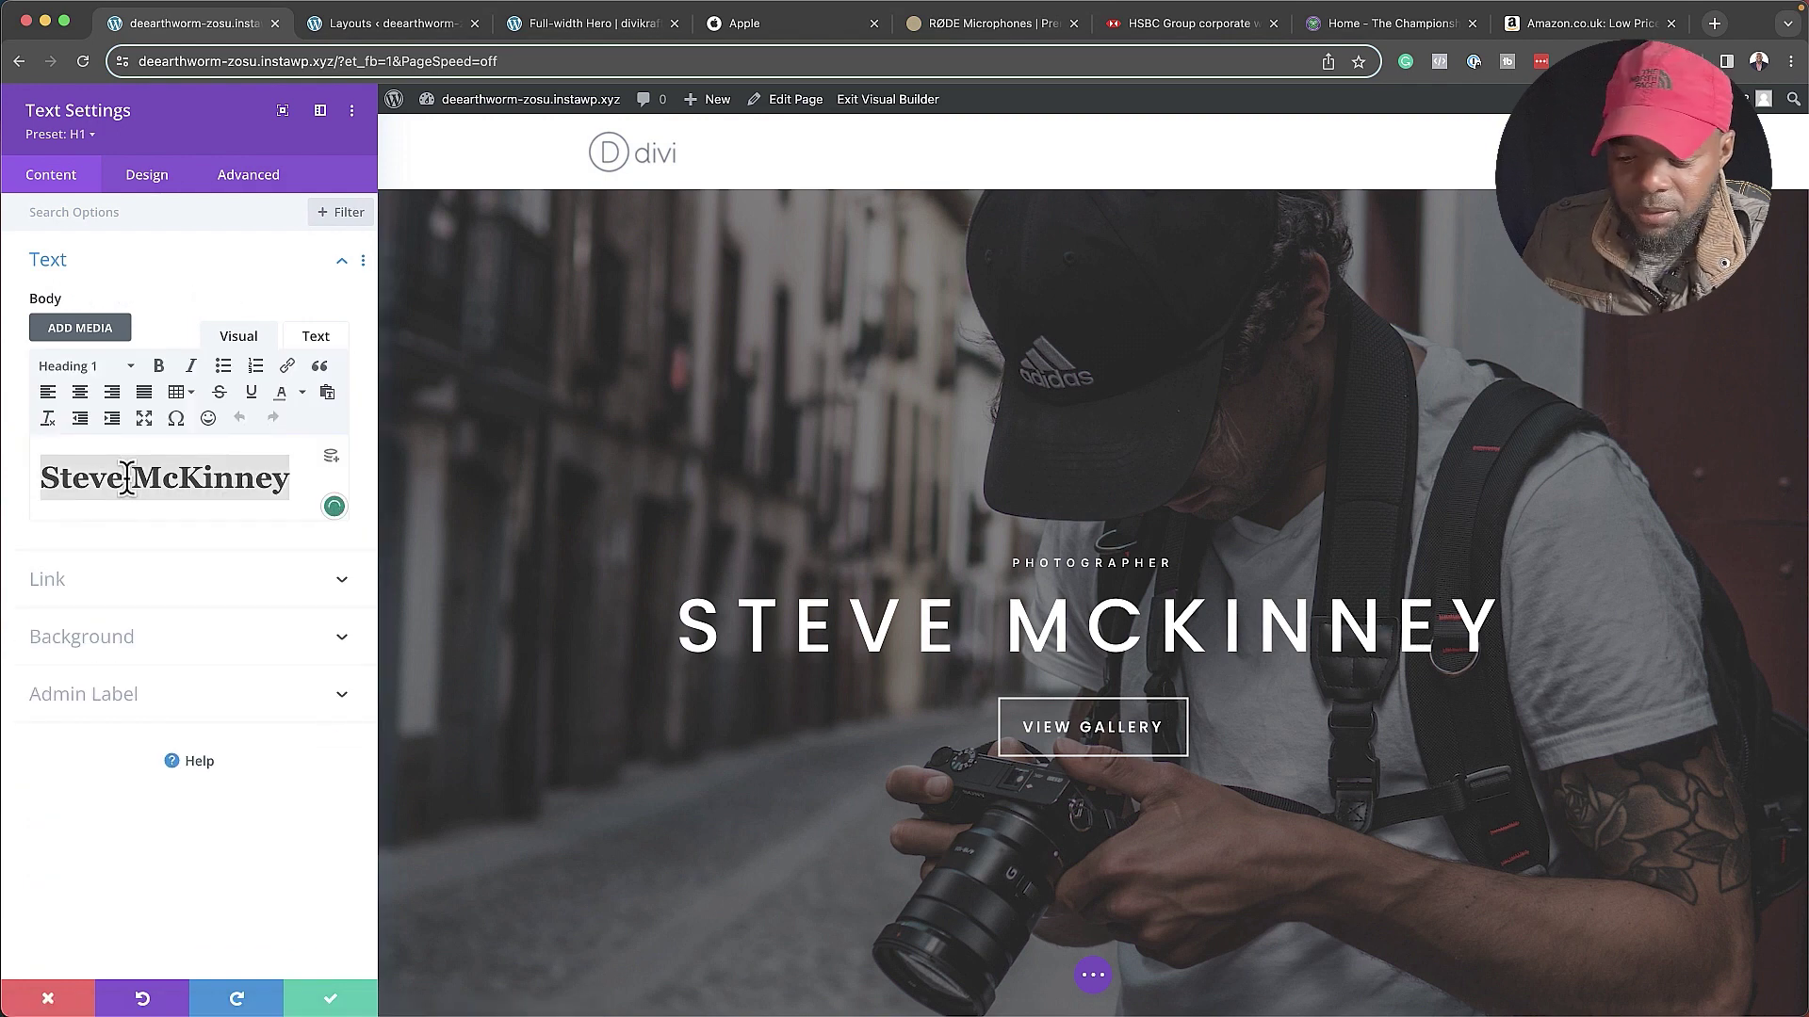
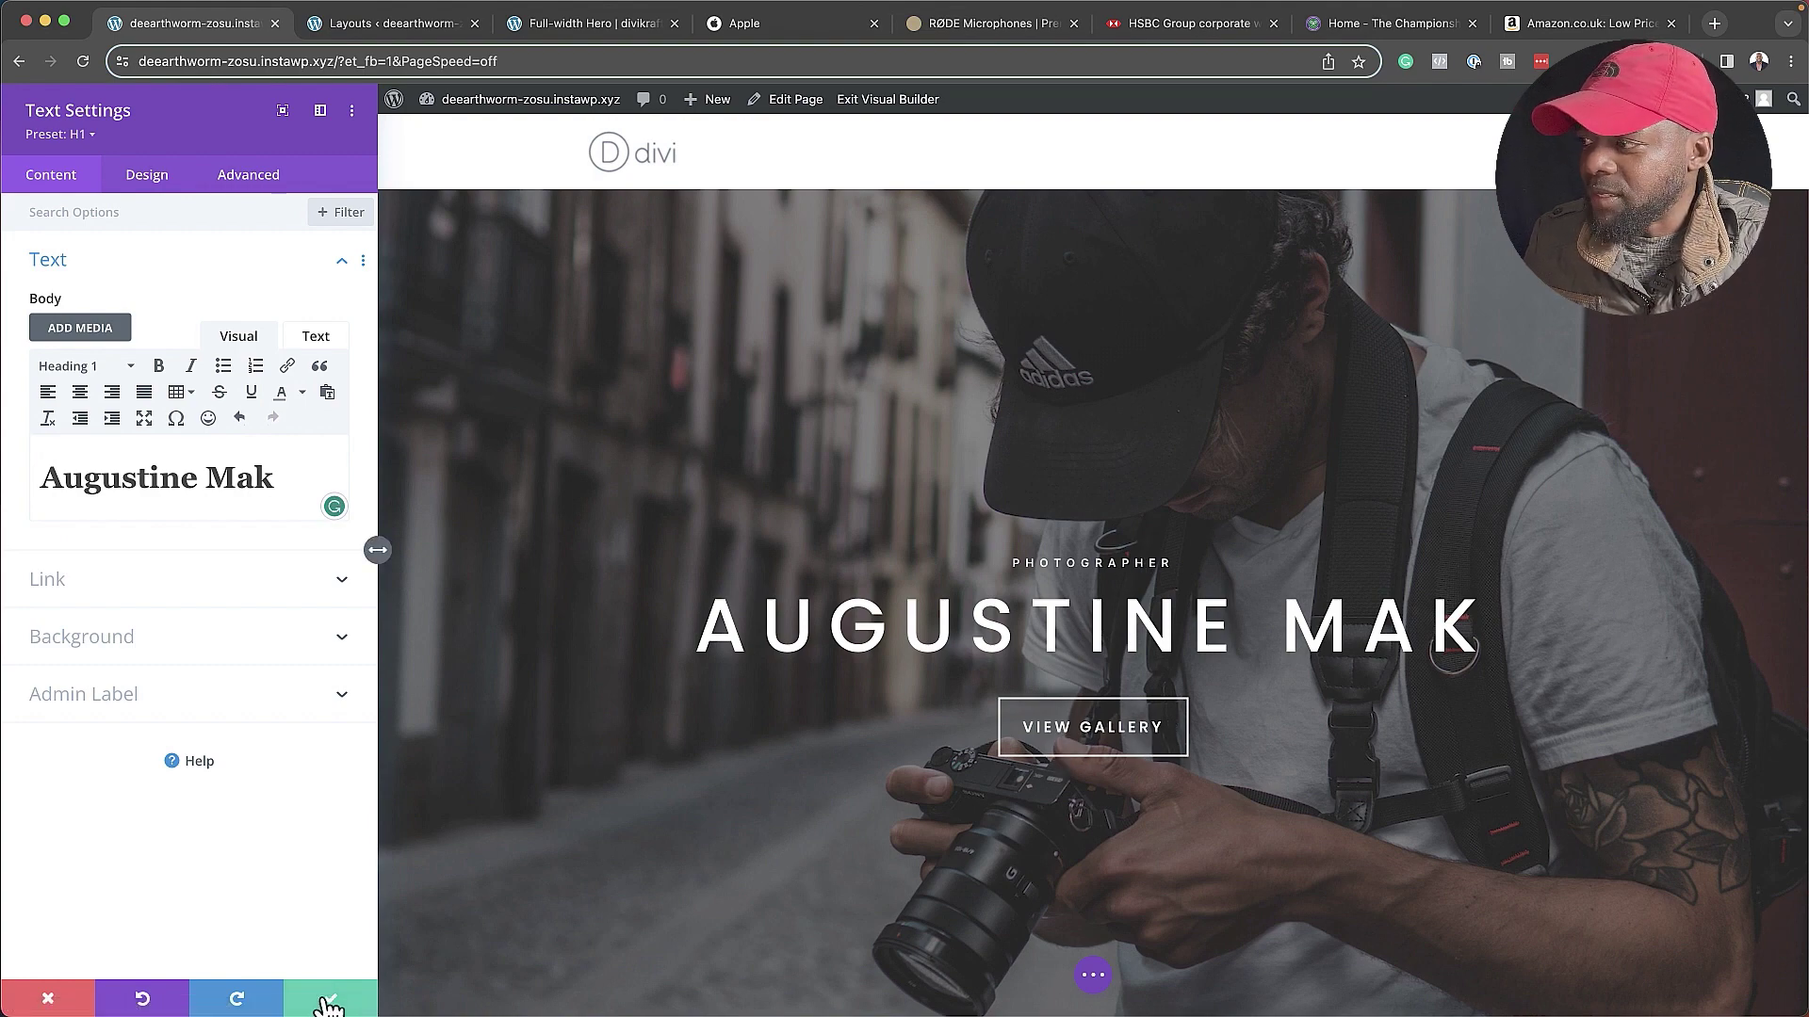
click(327, 1004)
scroll(655, 510, down, 3)
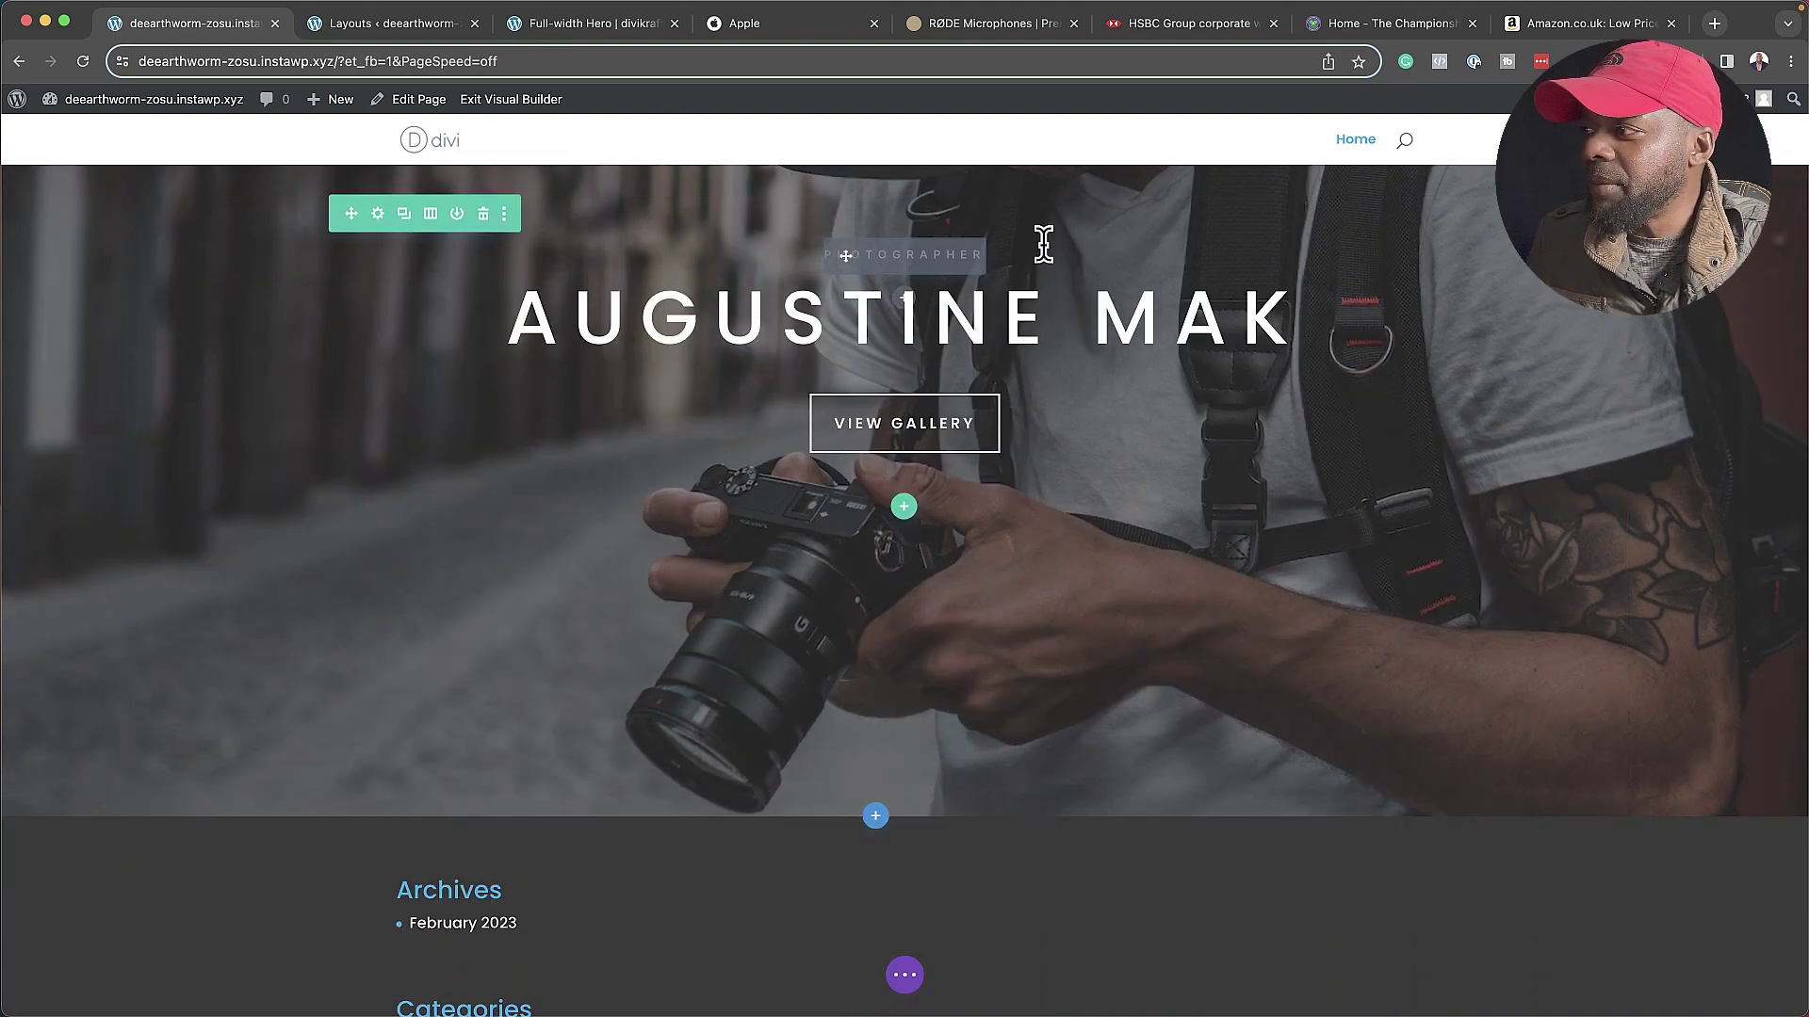
- Look over the Divi Krafter demo site's Full-width Hero page
scroll(454, 569, down, 2)
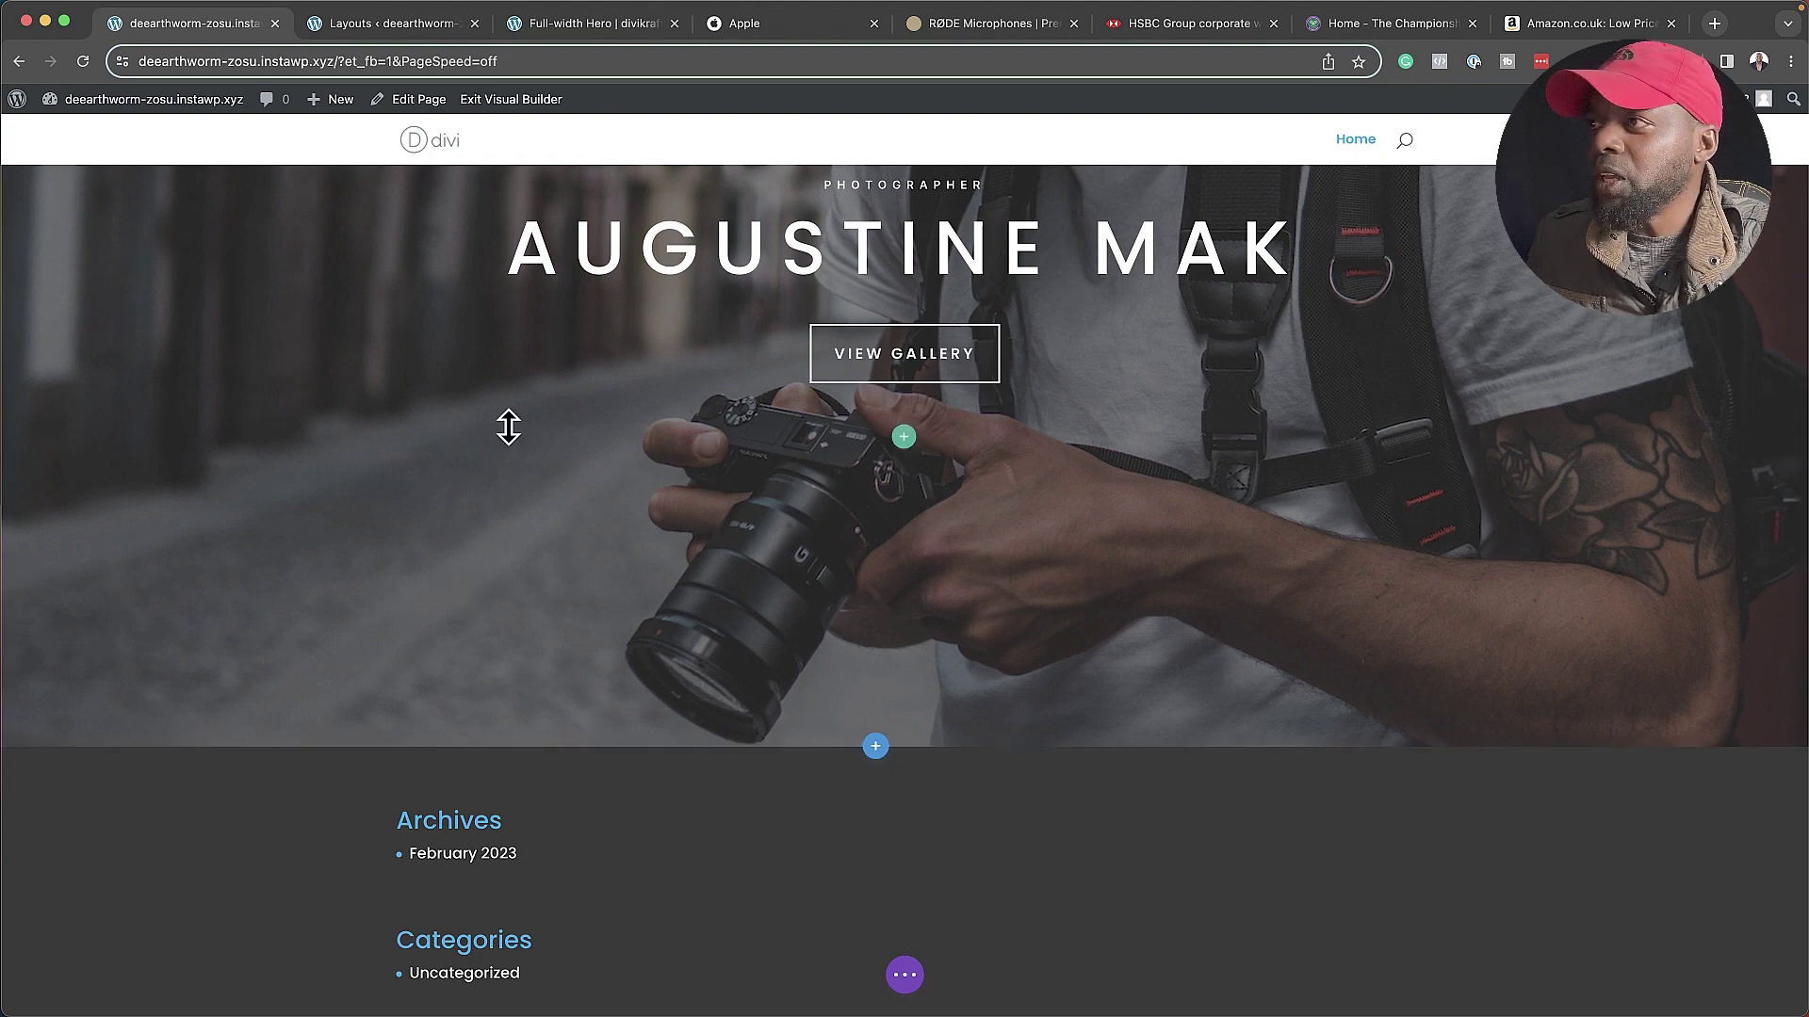
click(605, 19)
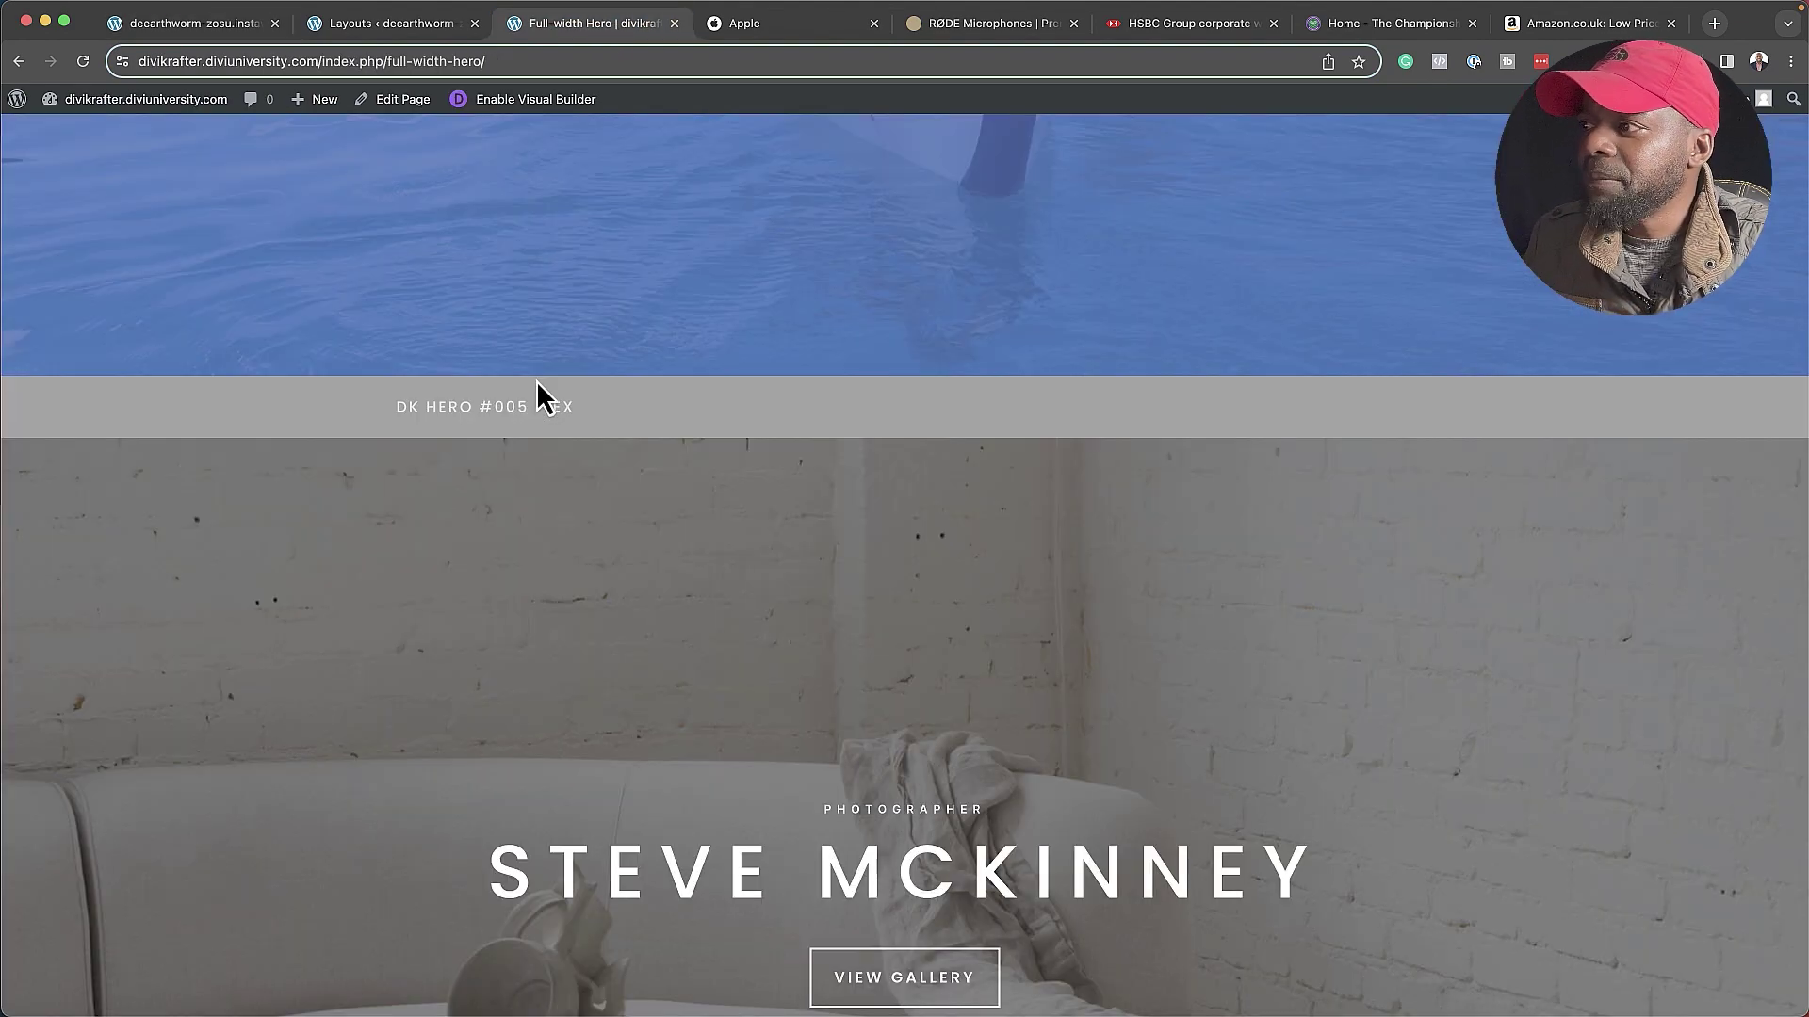
scroll(594, 377, up, 20)
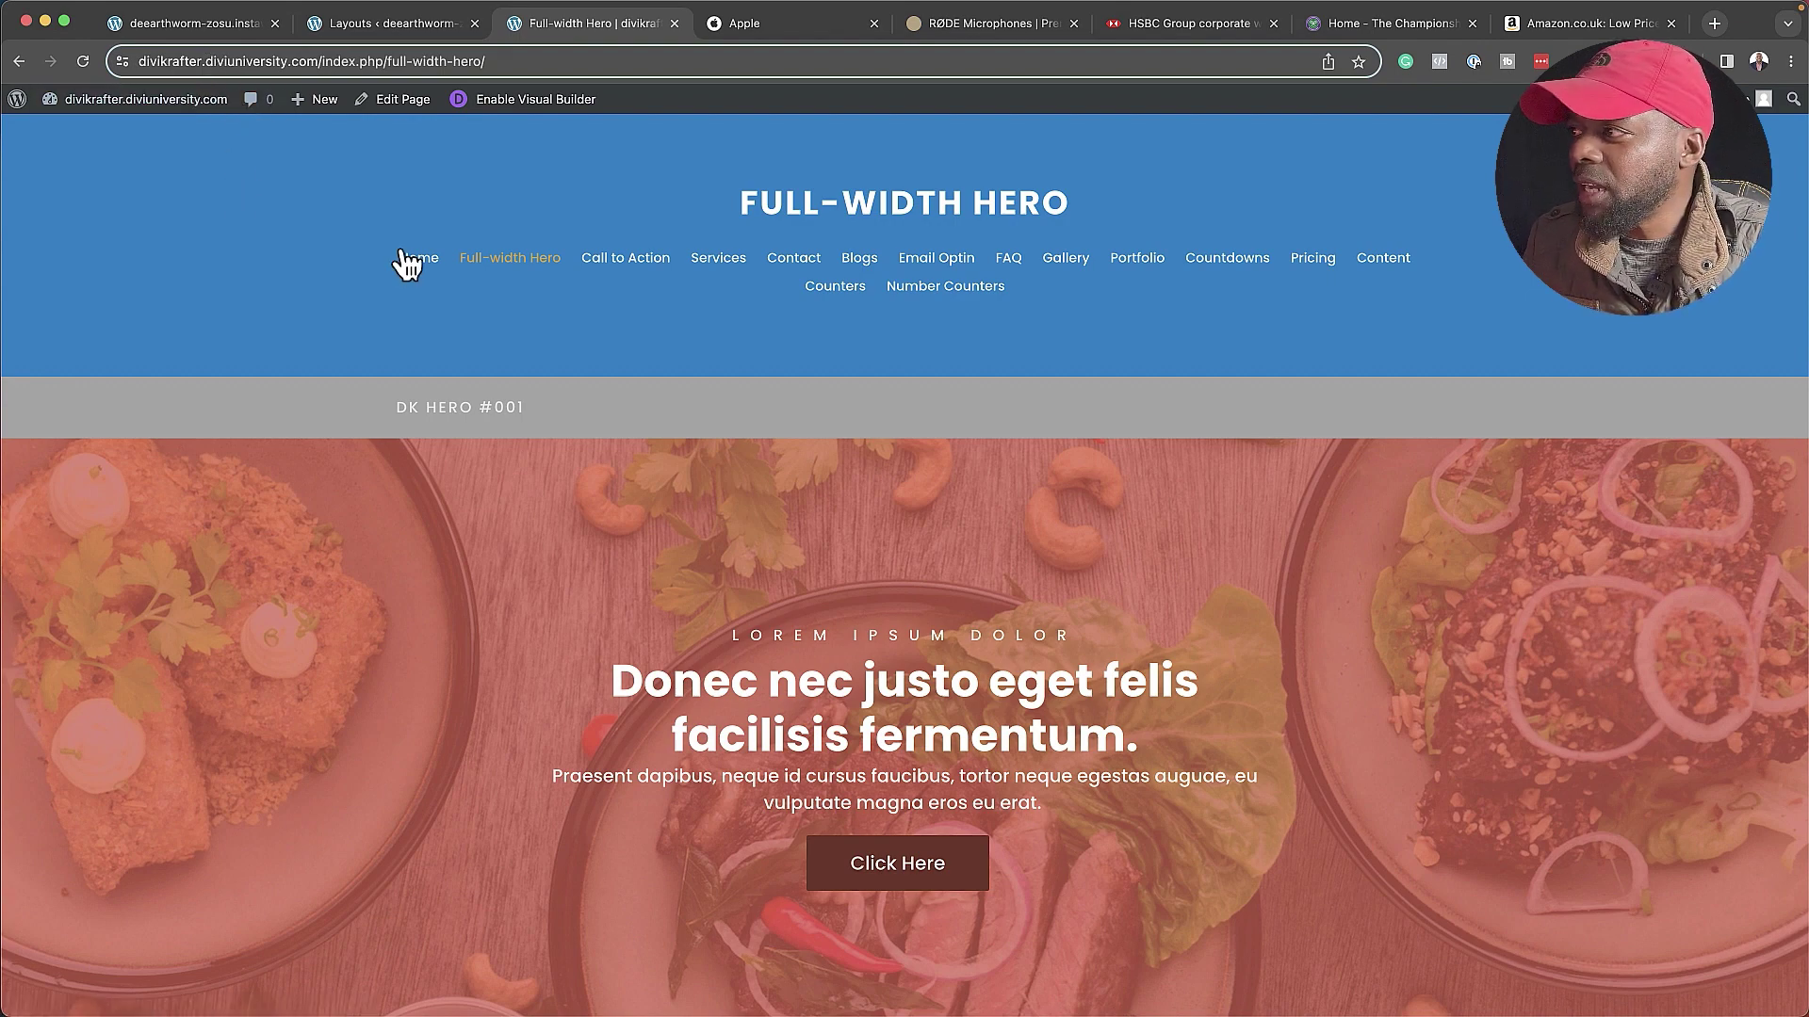
- Scroll through the demo's Gallery page down to DK Gallery #003 Light
click(1074, 271)
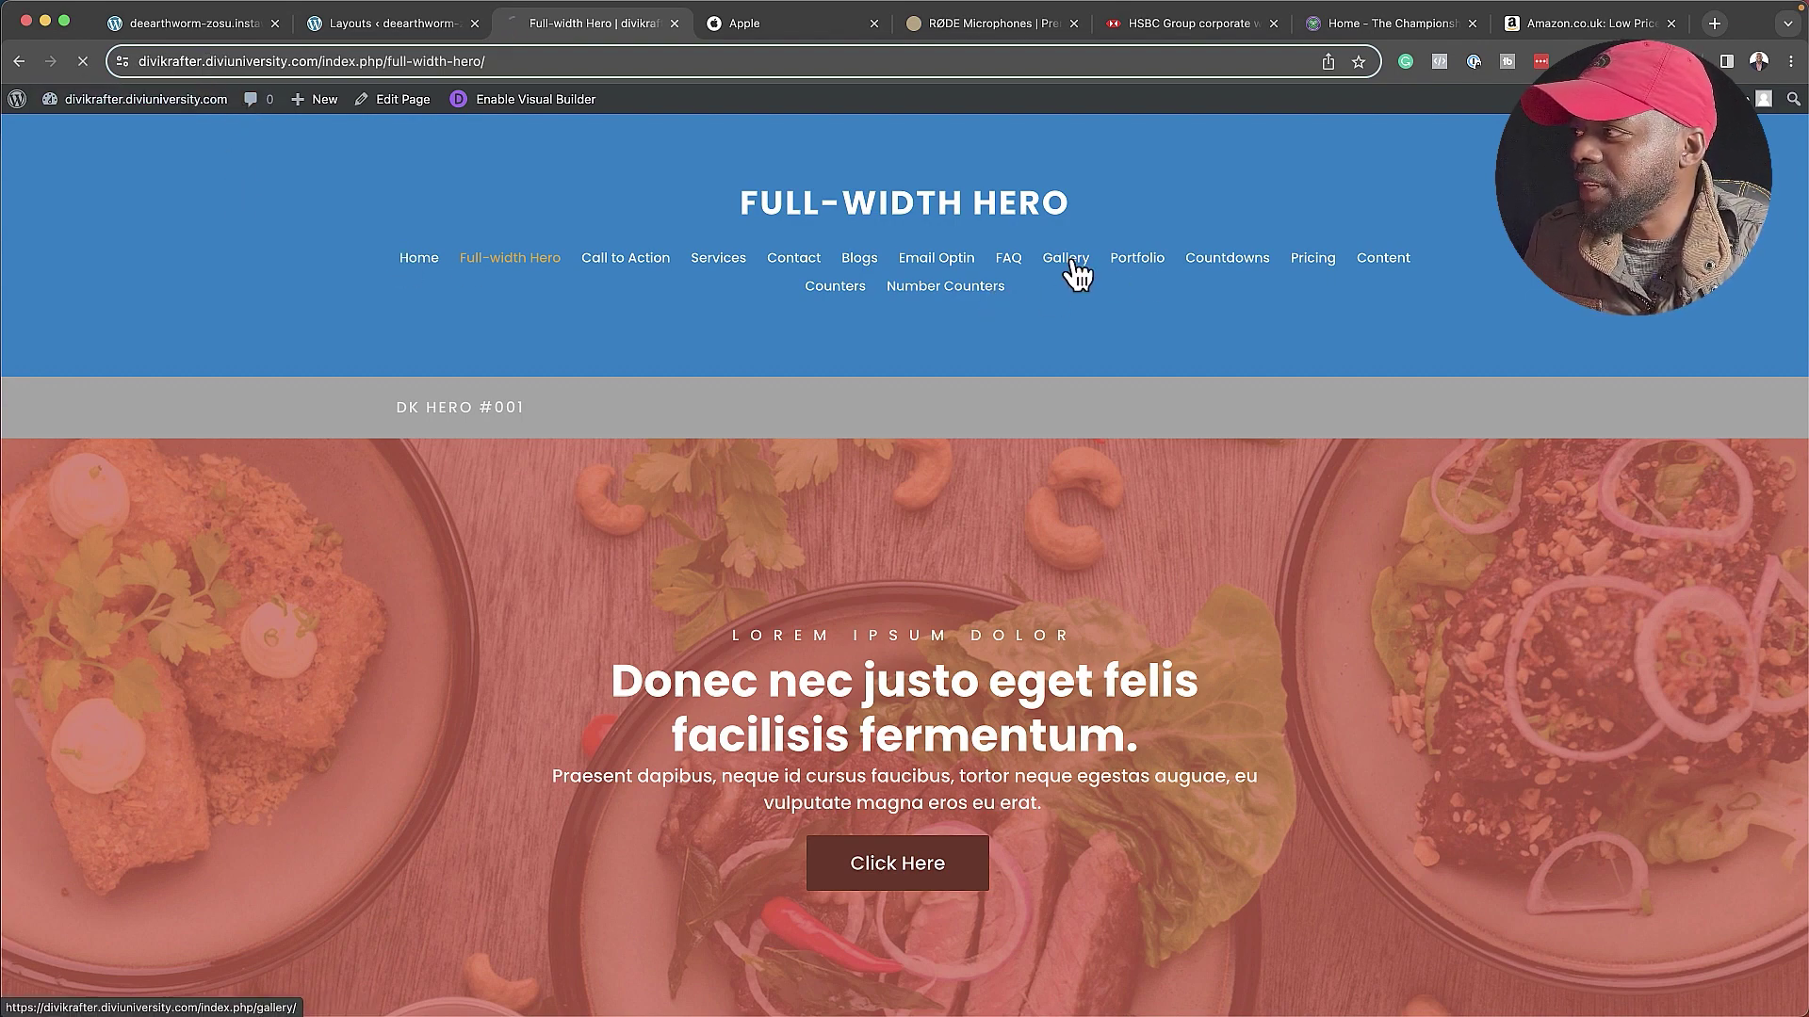
scroll(737, 467, down, 10)
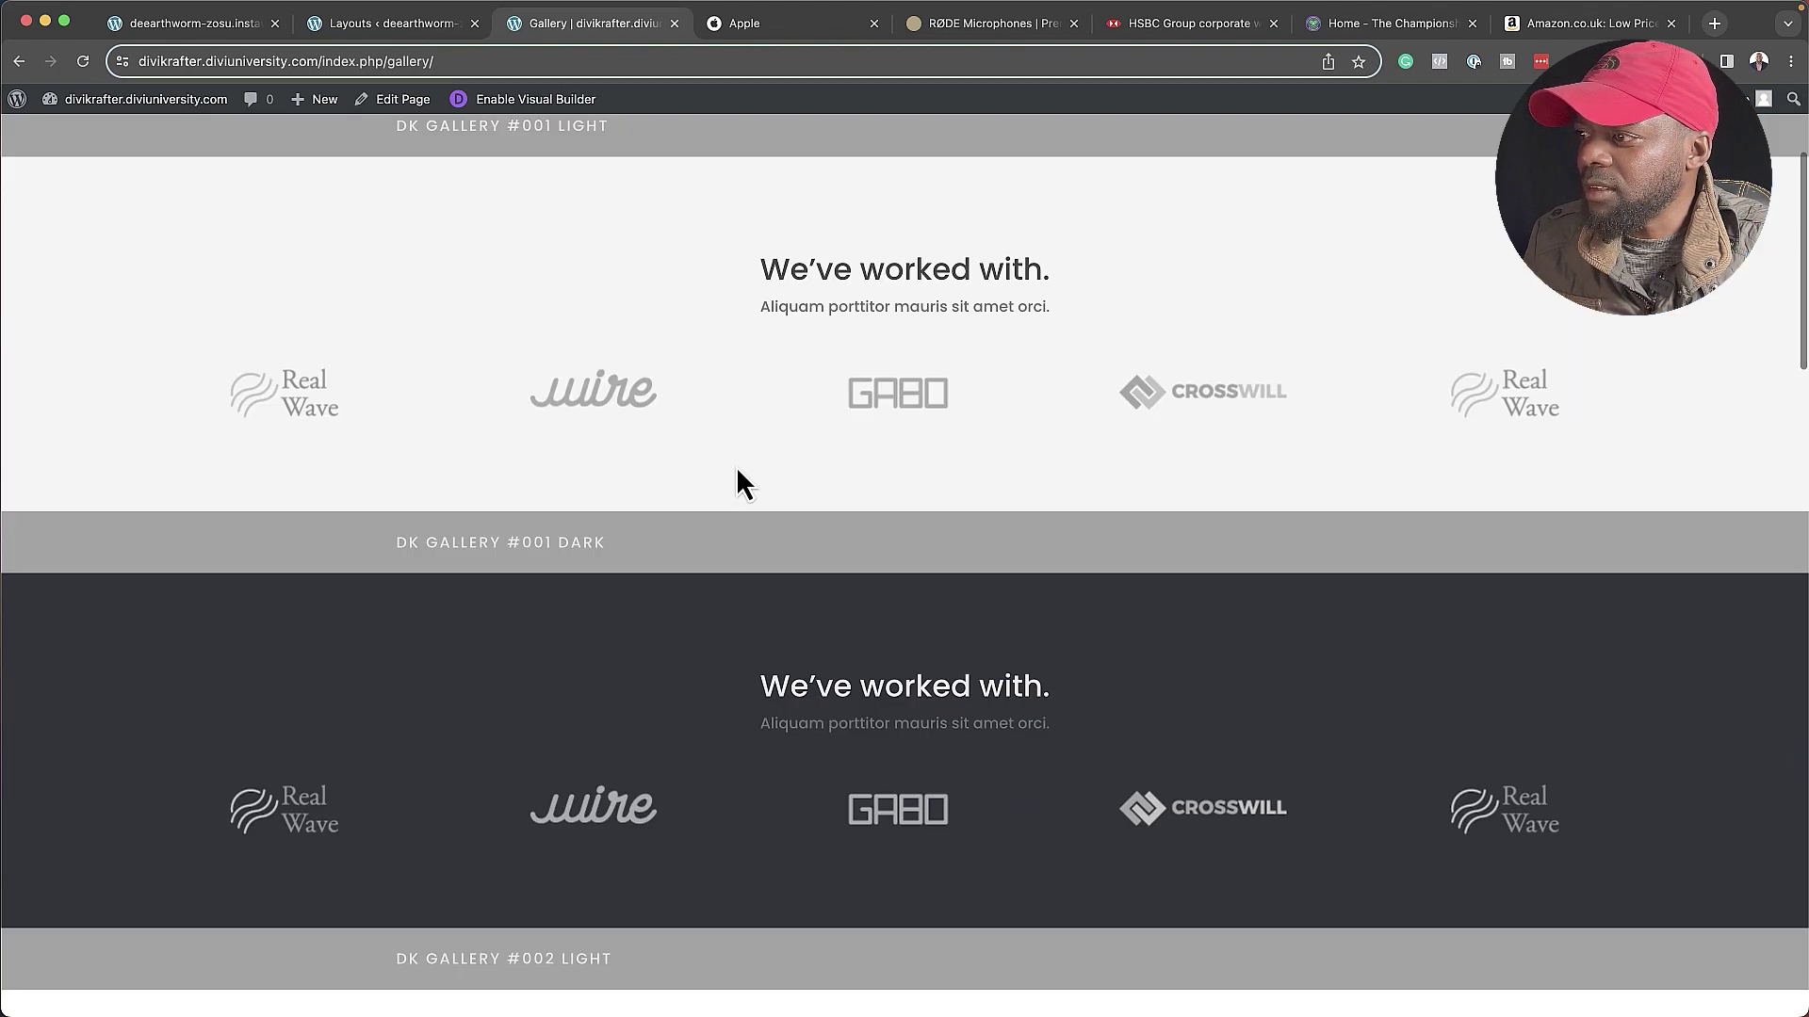
scroll(737, 467, down, 20)
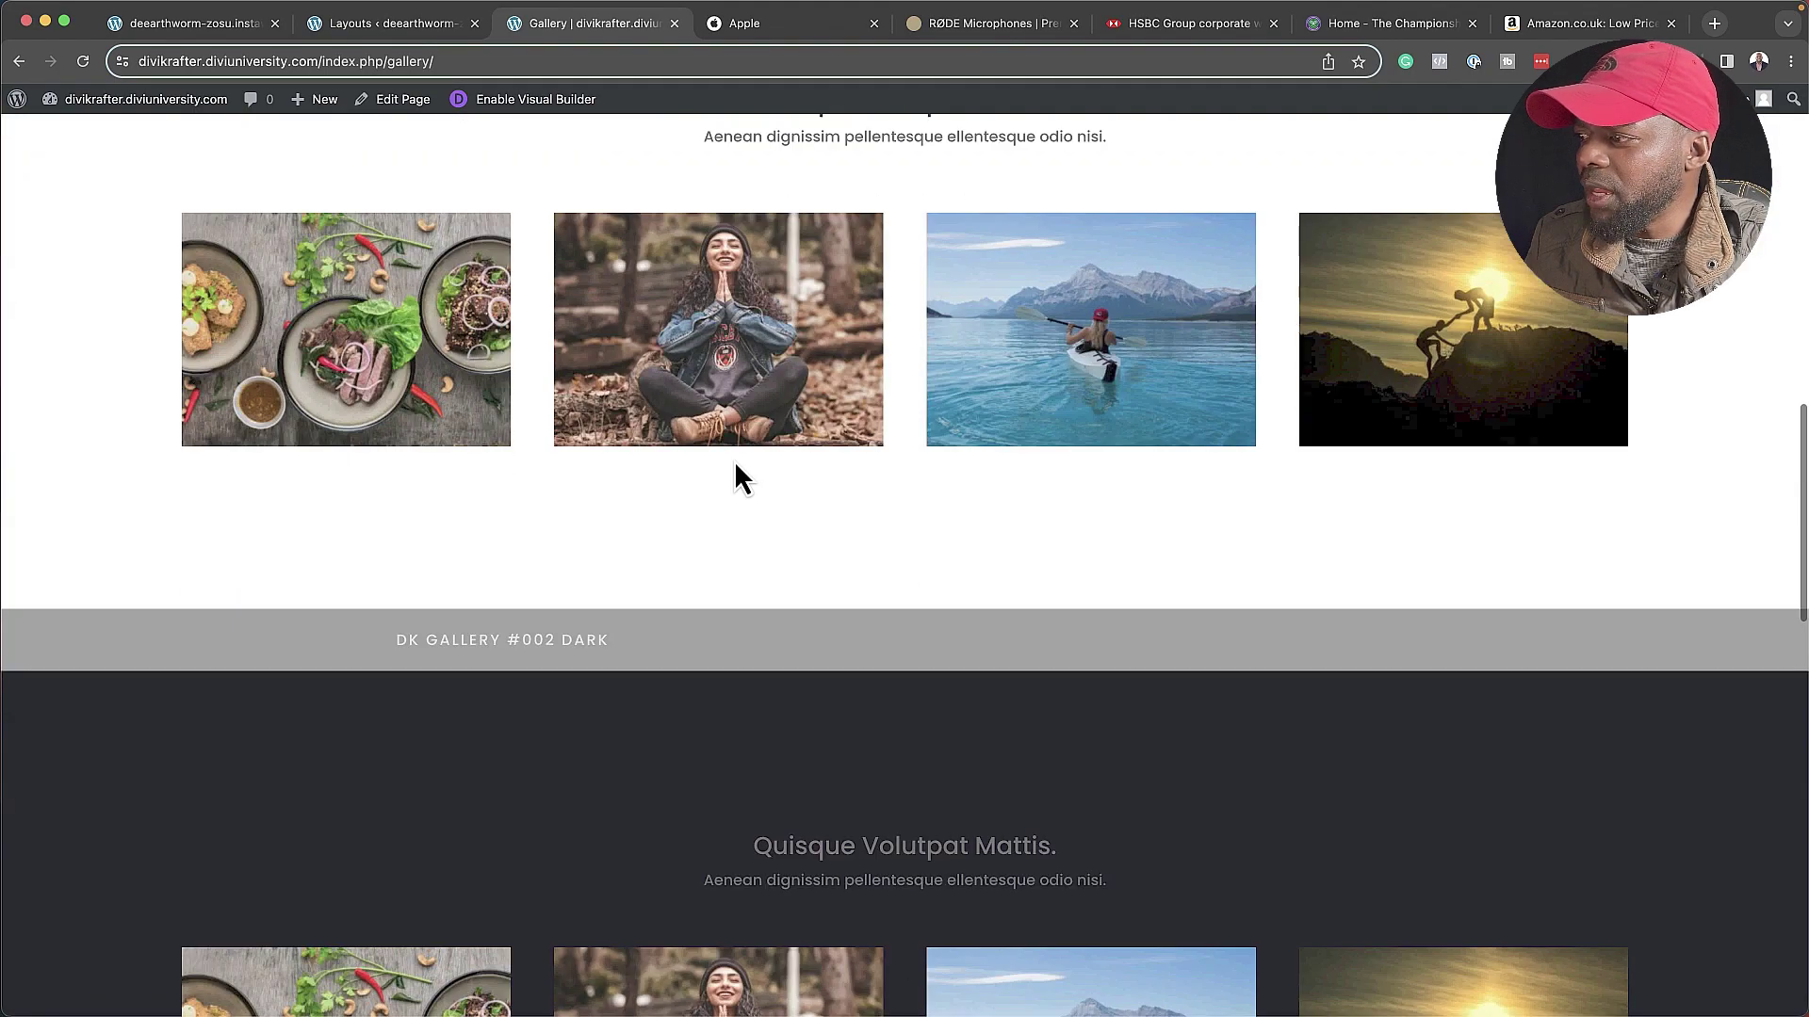
scroll(733, 460, down, 5)
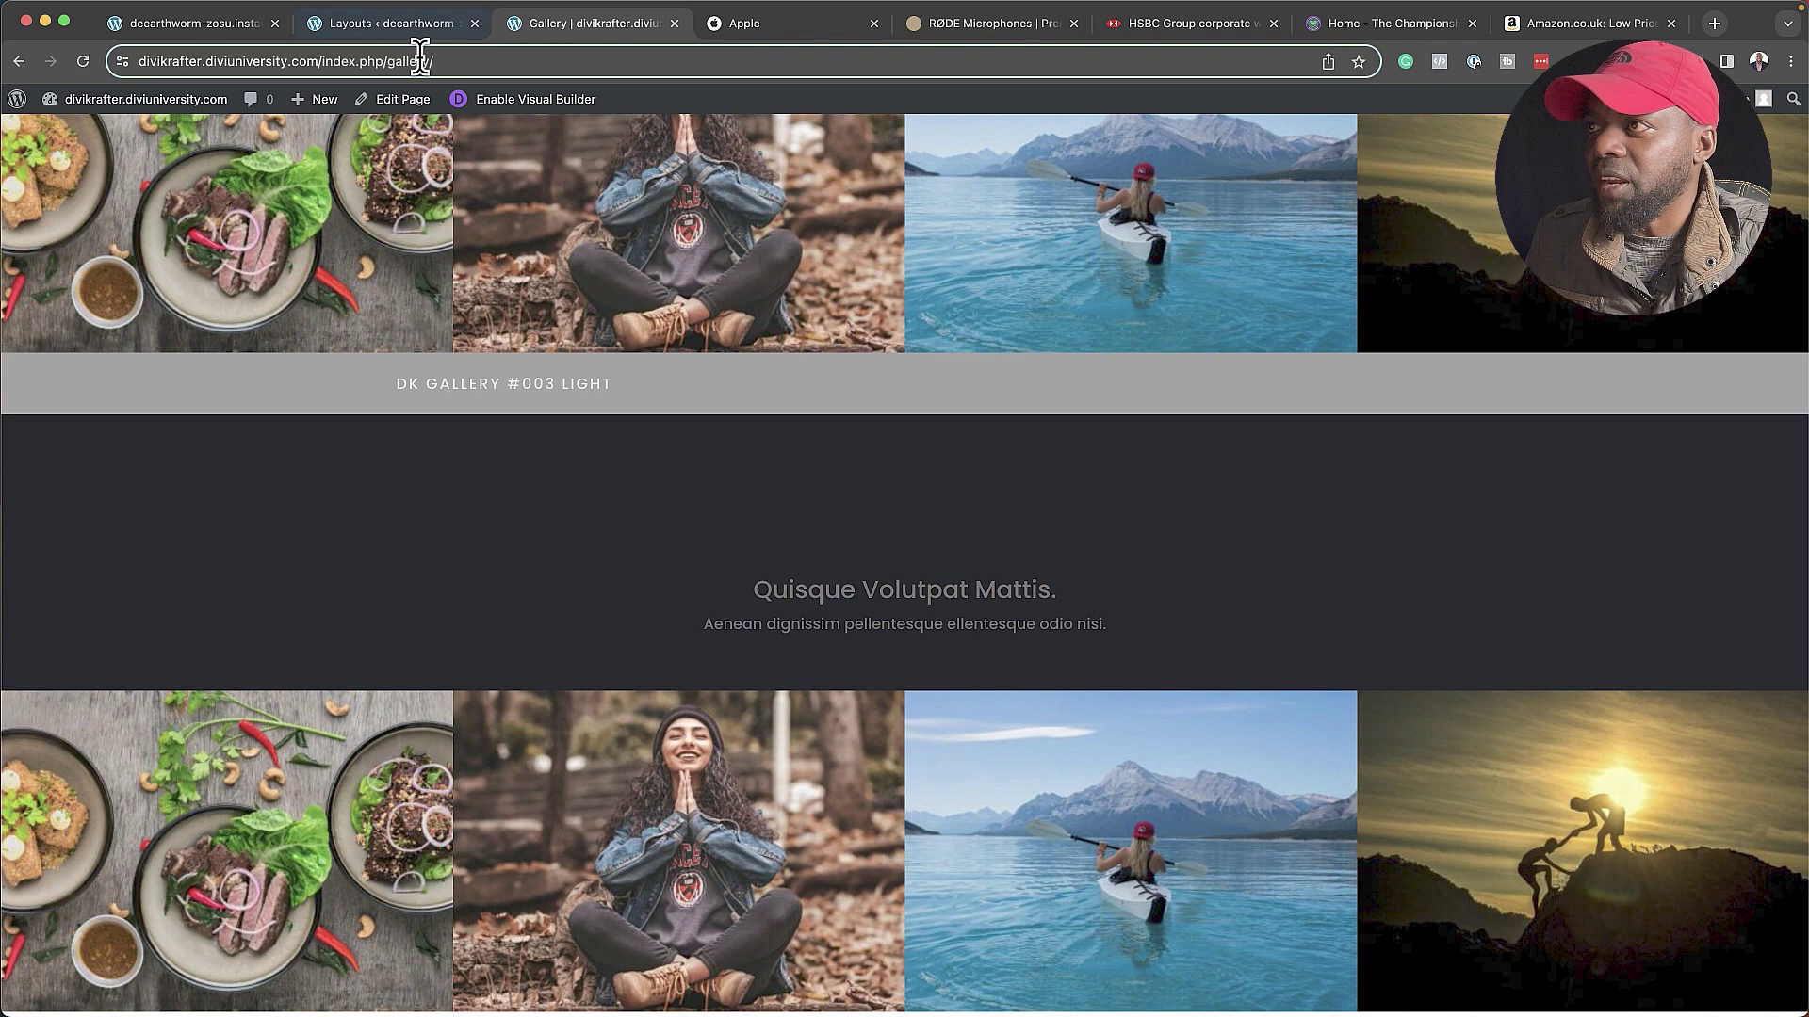
click(348, 24)
- Insert the DK Gallery #003 Dark section from the library's Gallery category below the hero
key(super+w)
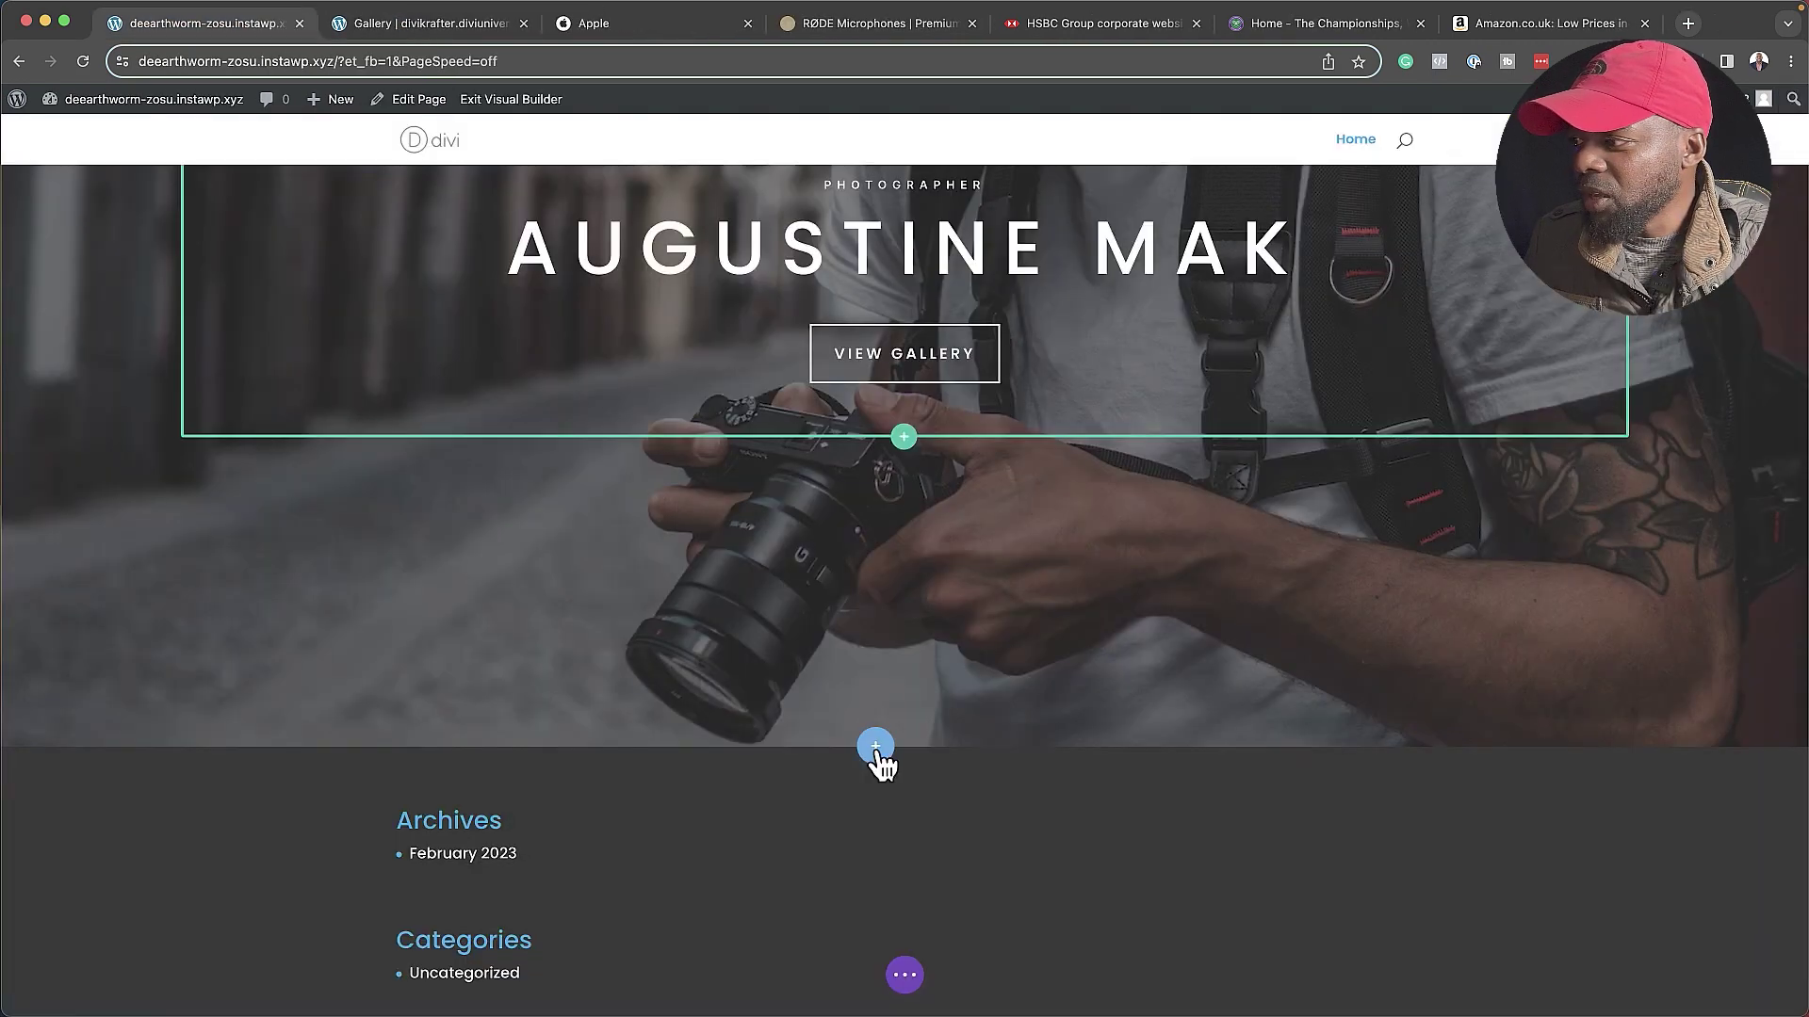
click(875, 749)
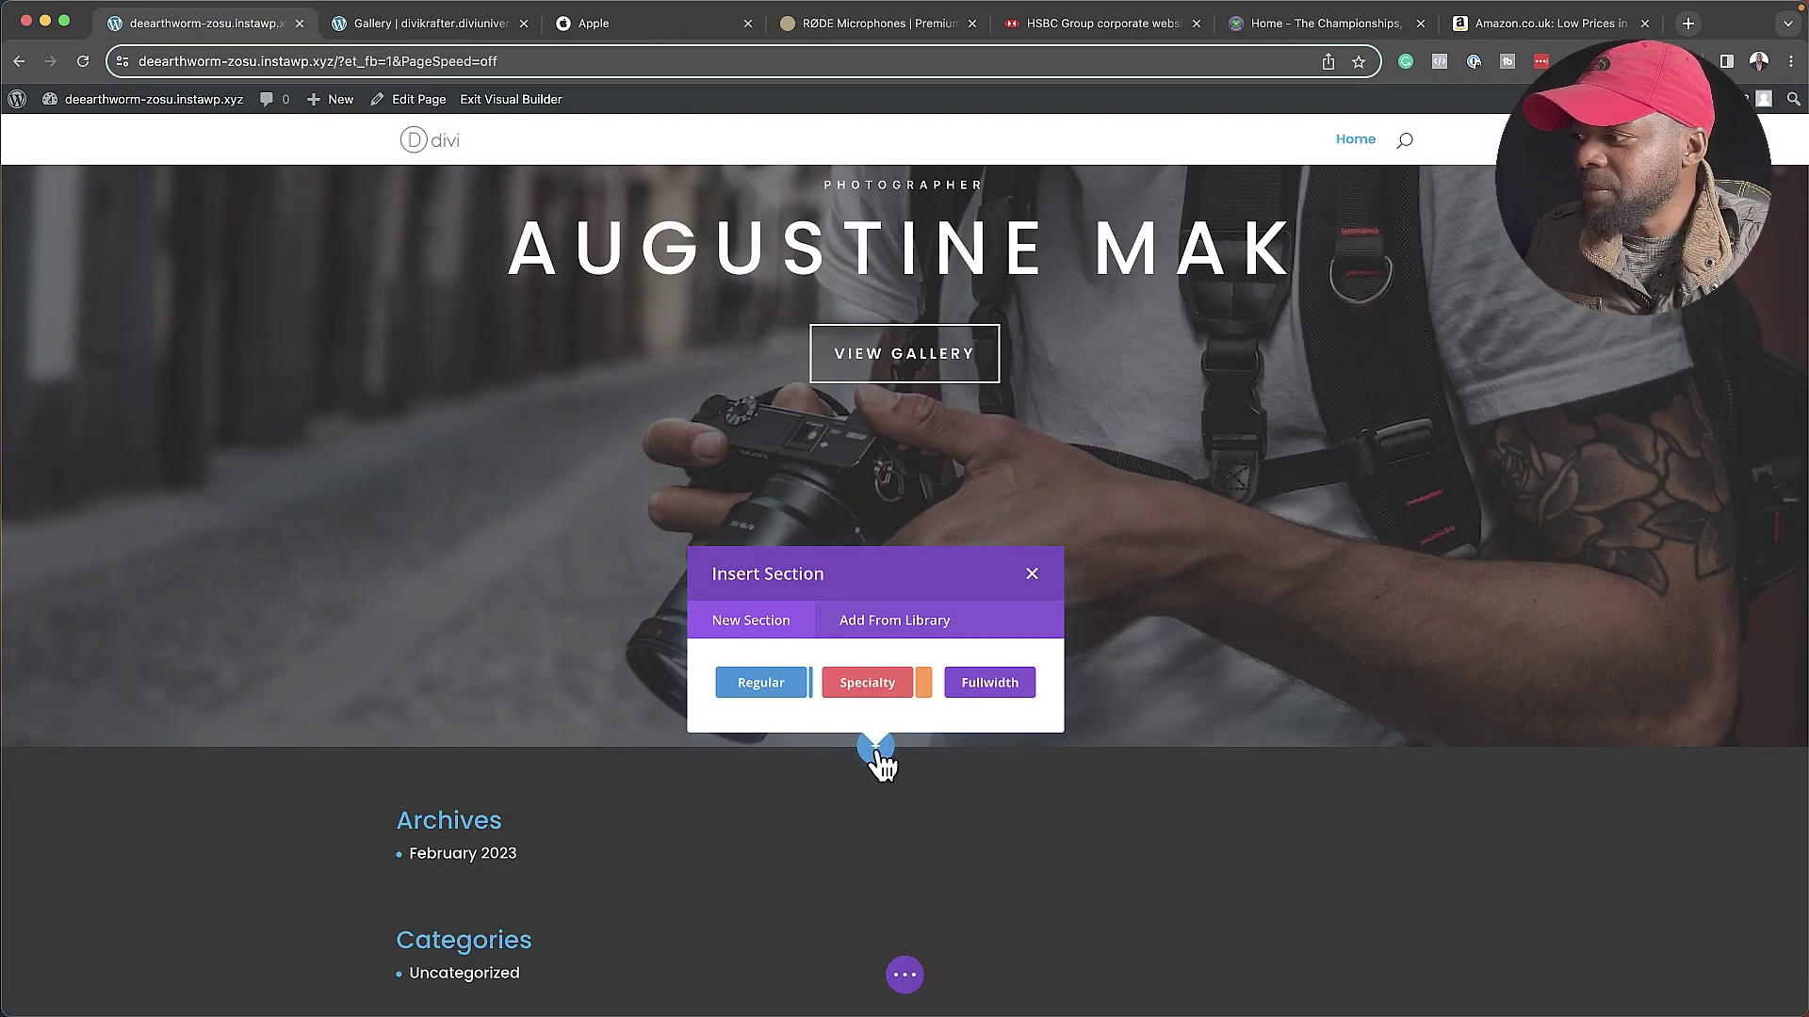
click(913, 637)
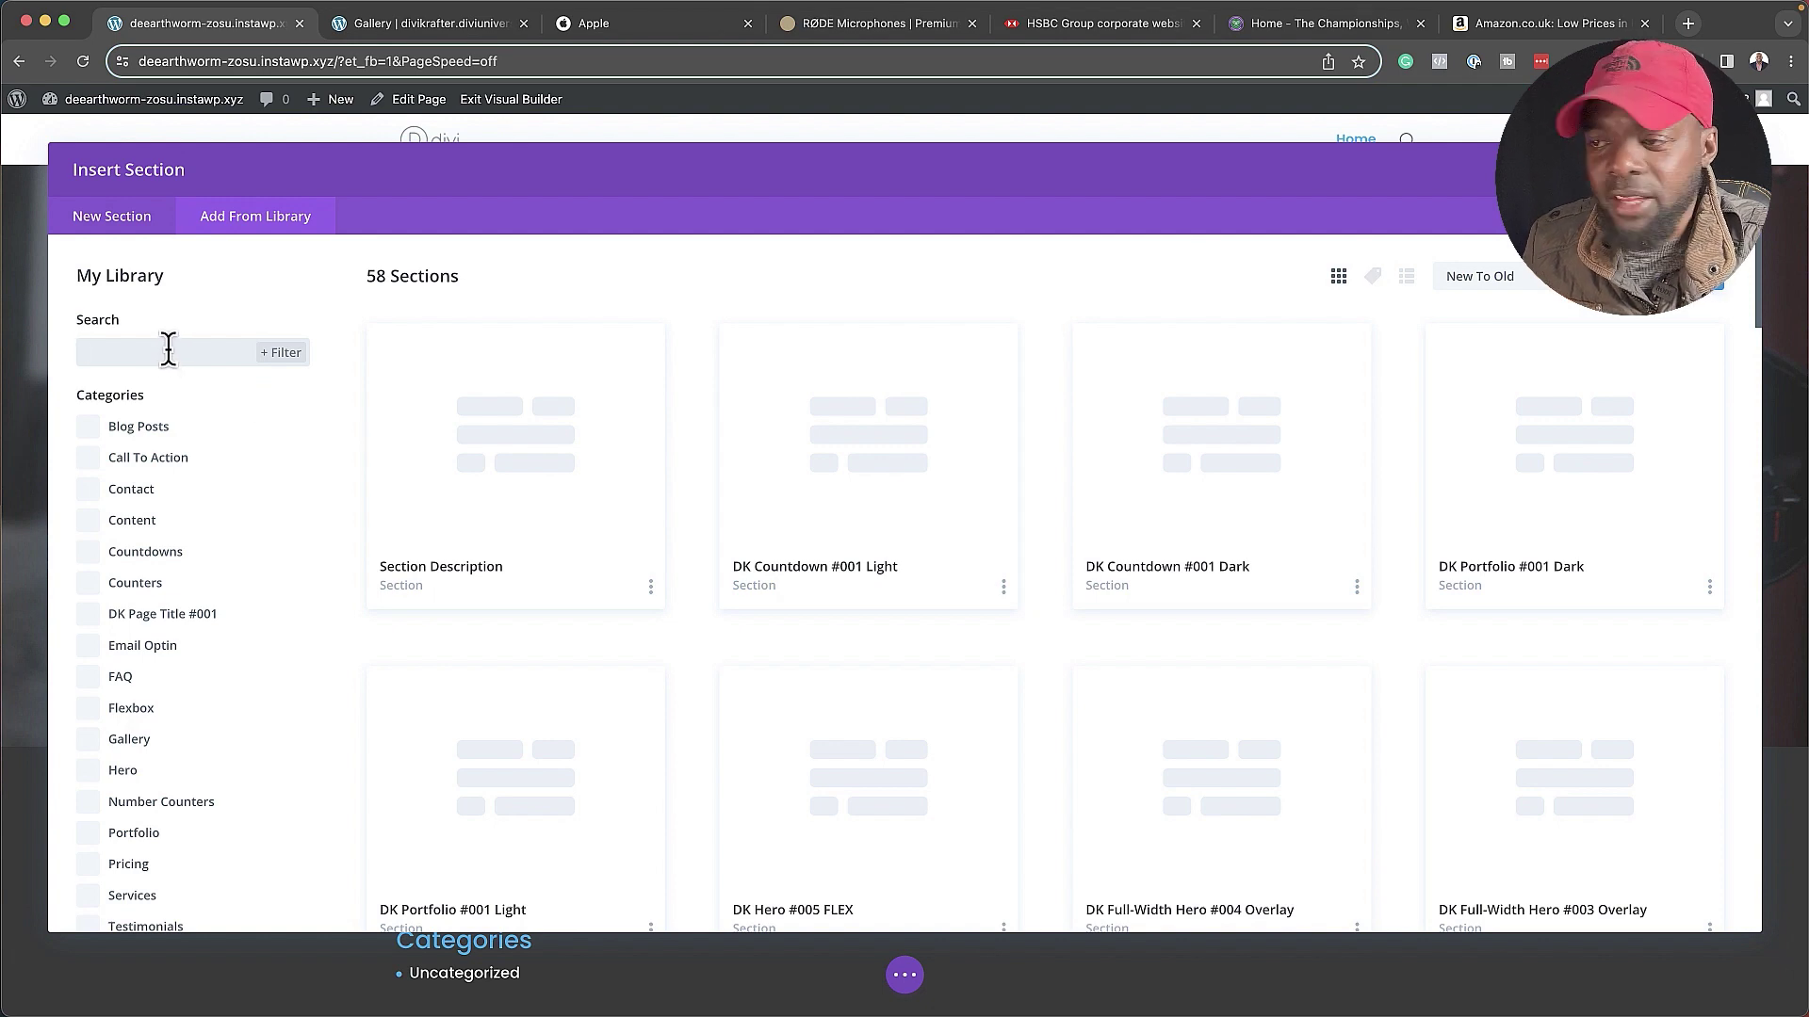
scroll(133, 626, down, 1)
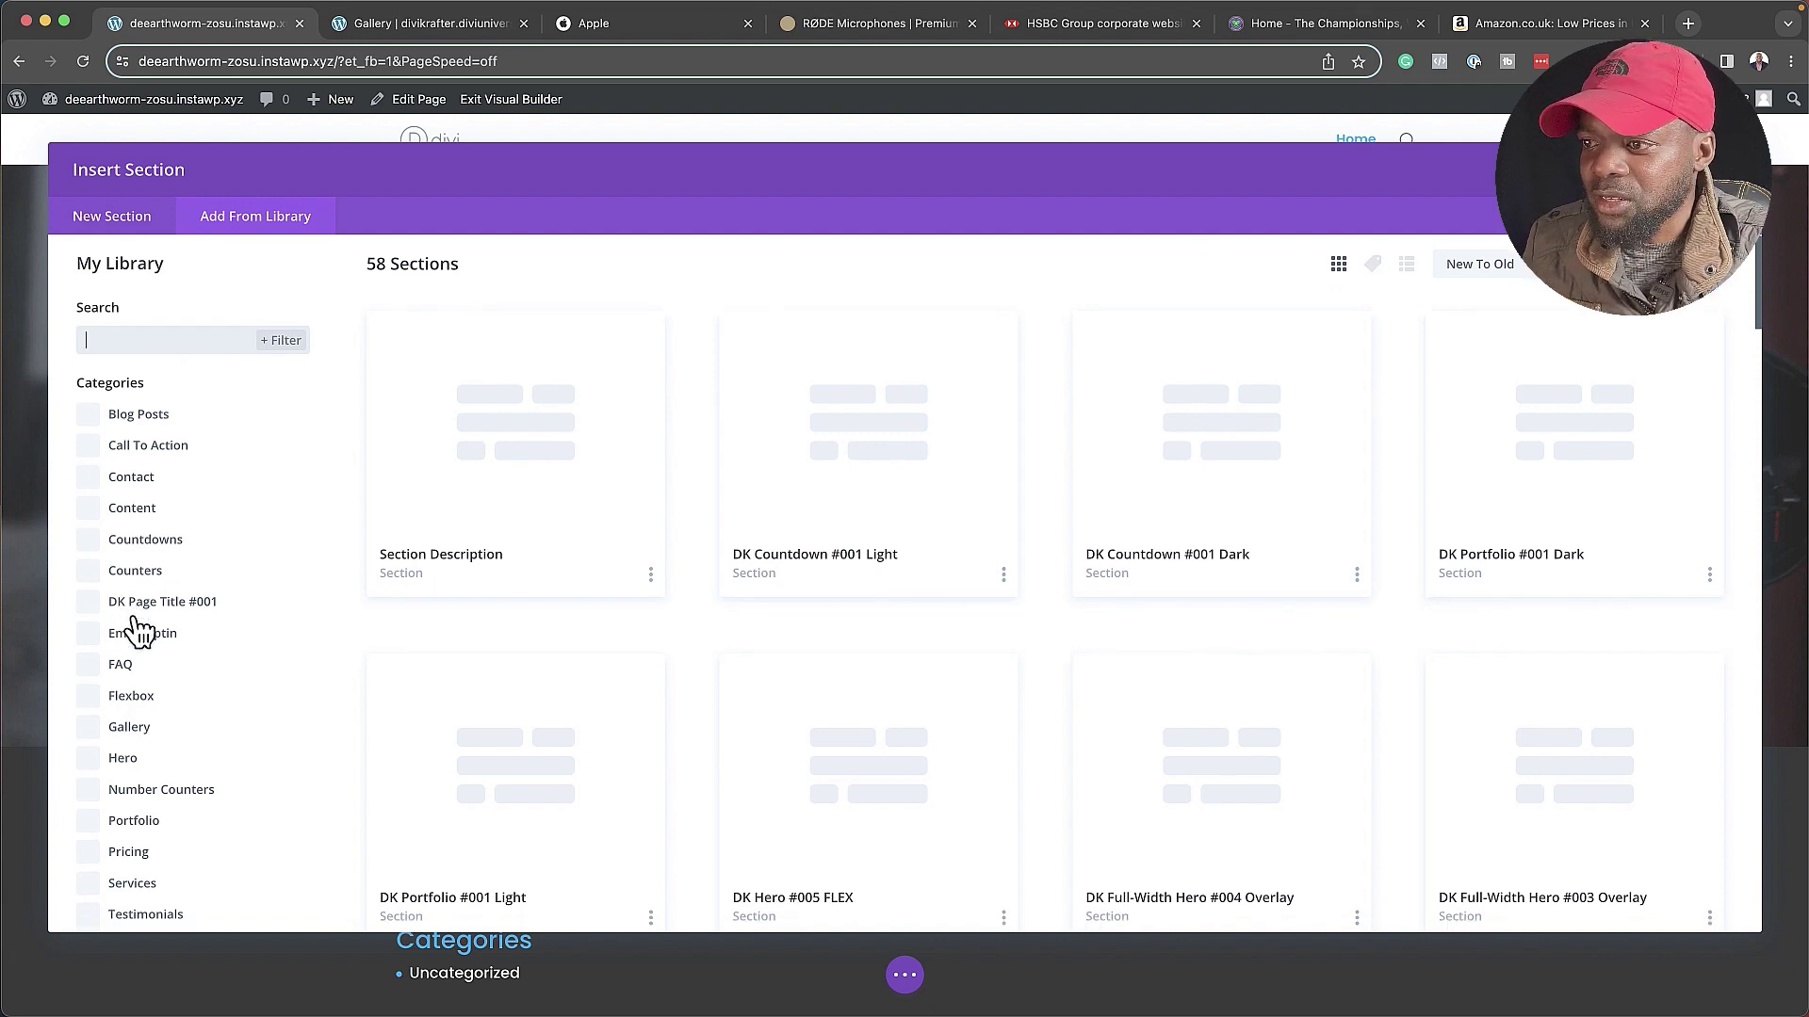
click(88, 731)
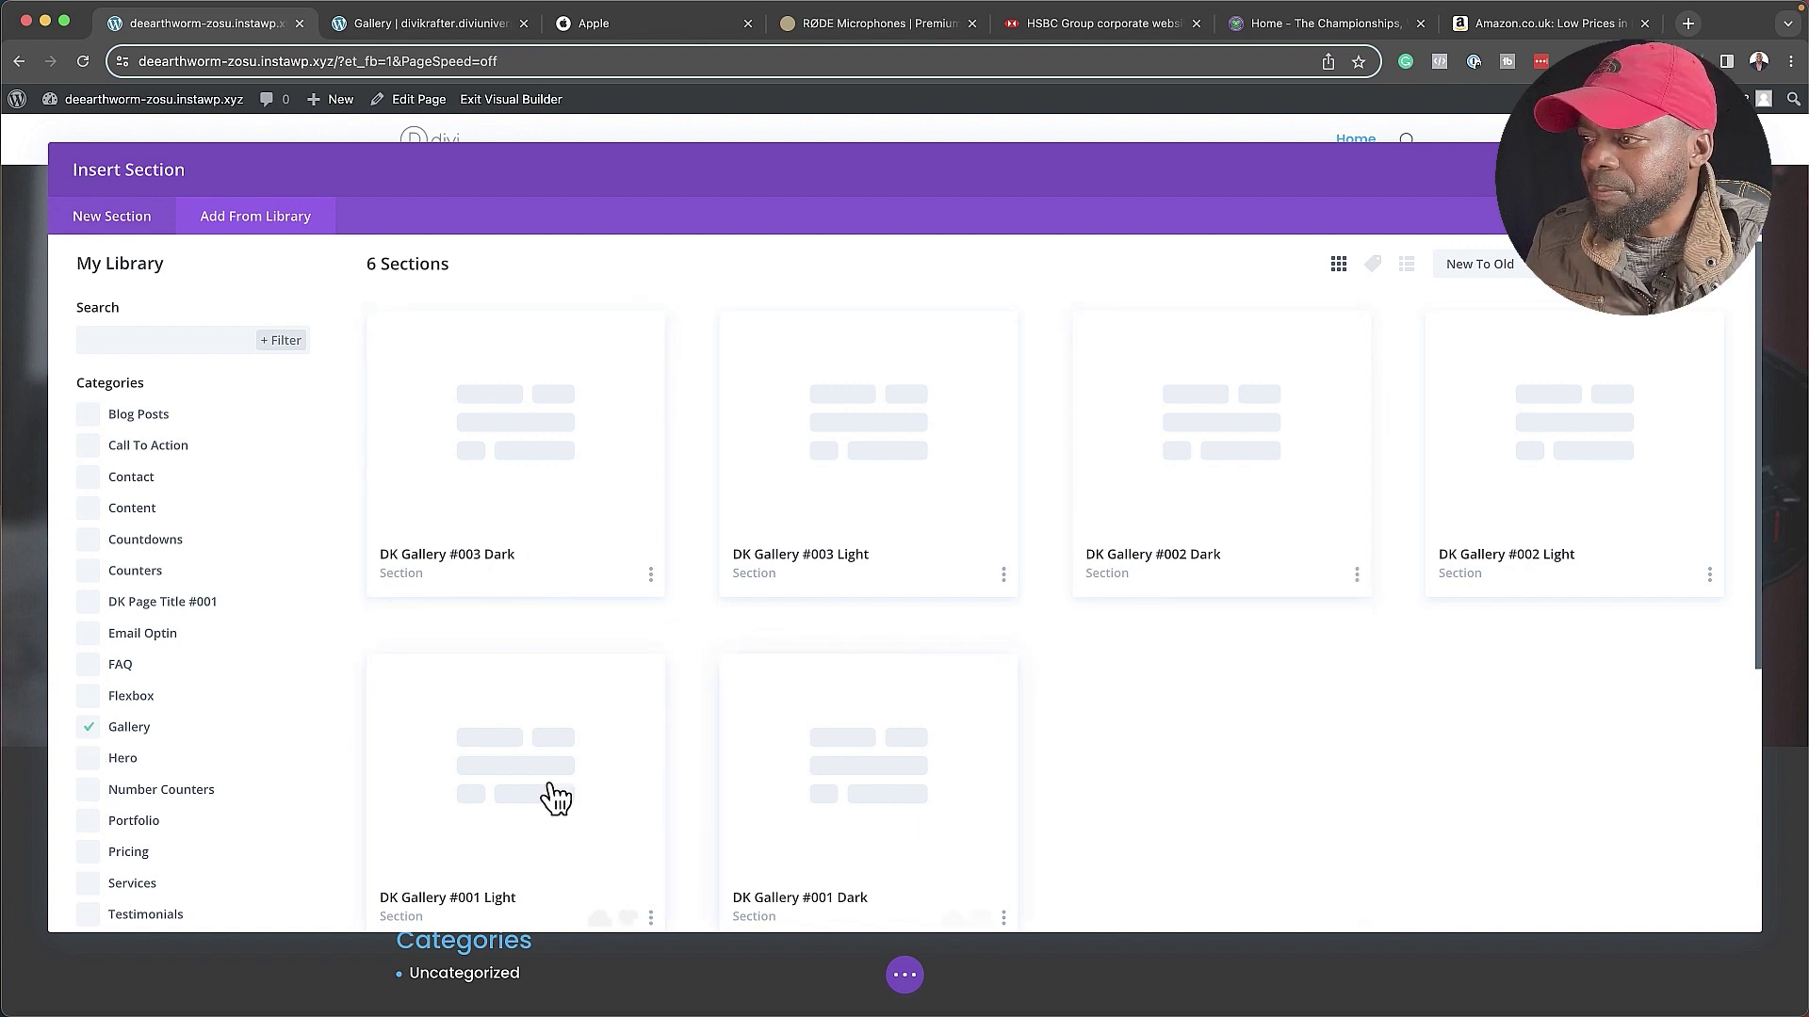
scroll(485, 796, down, 2)
scroll(491, 796, up, 2)
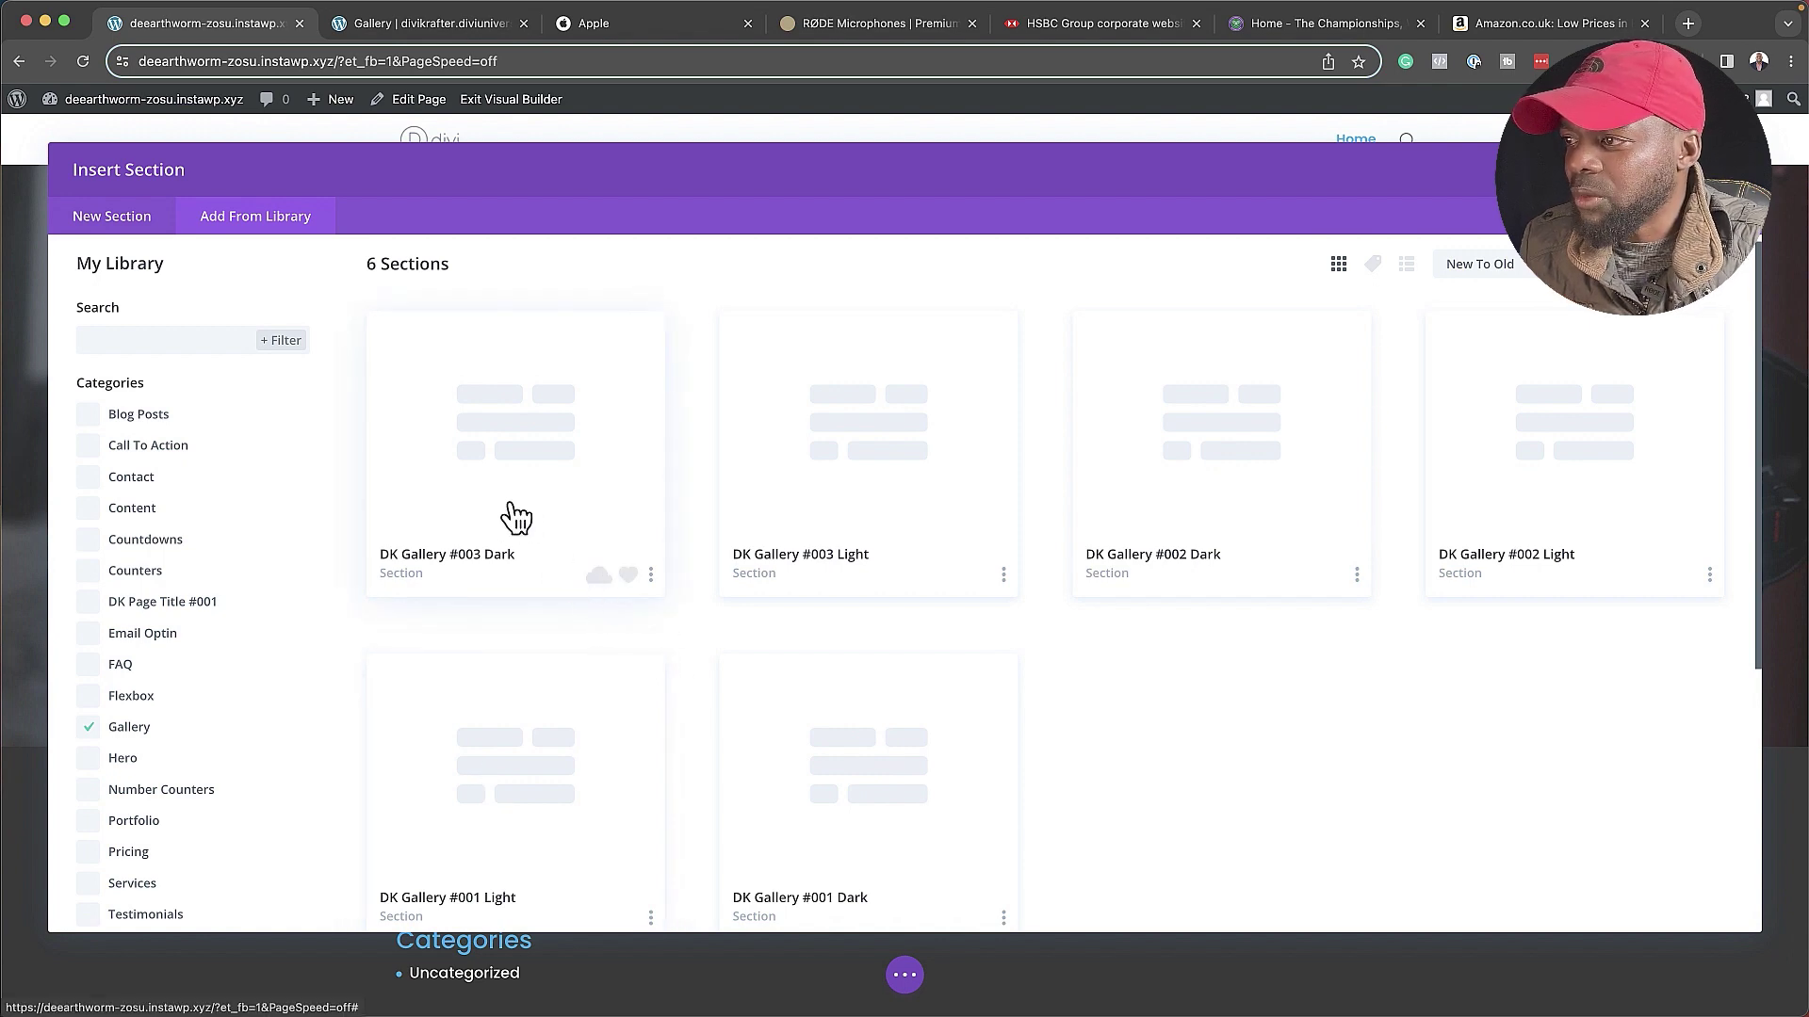
click(520, 459)
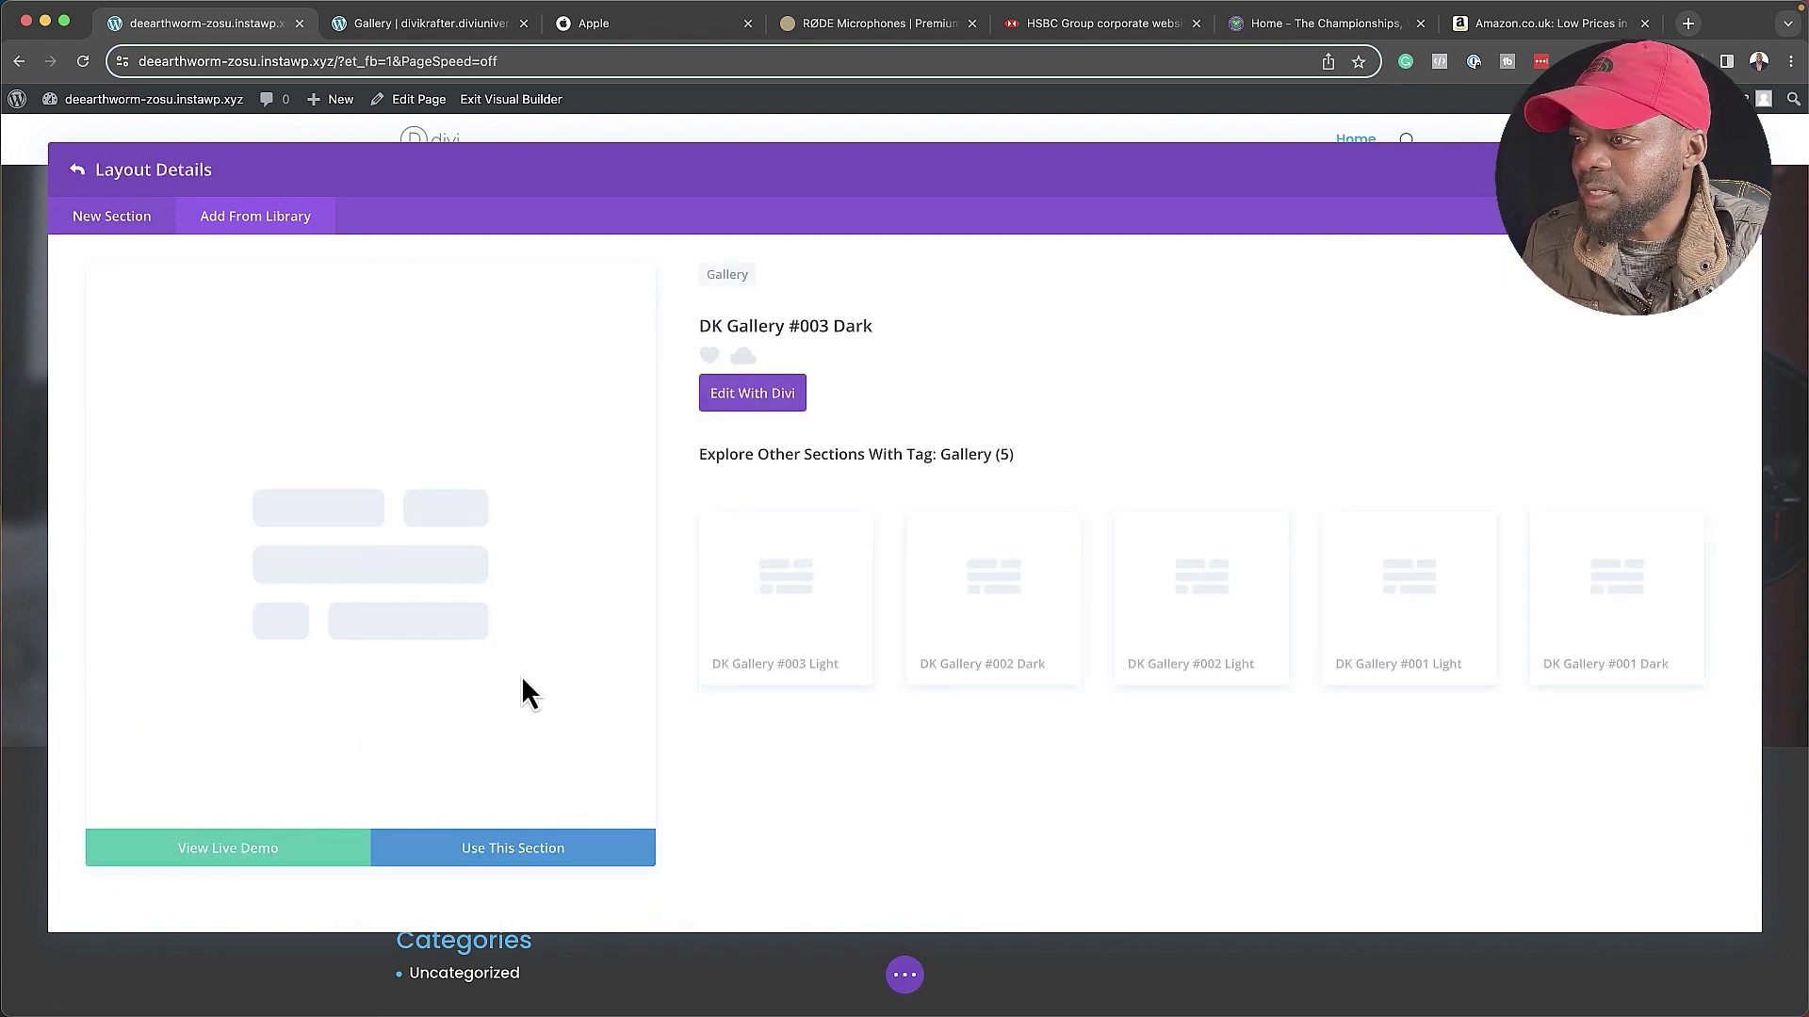
click(539, 853)
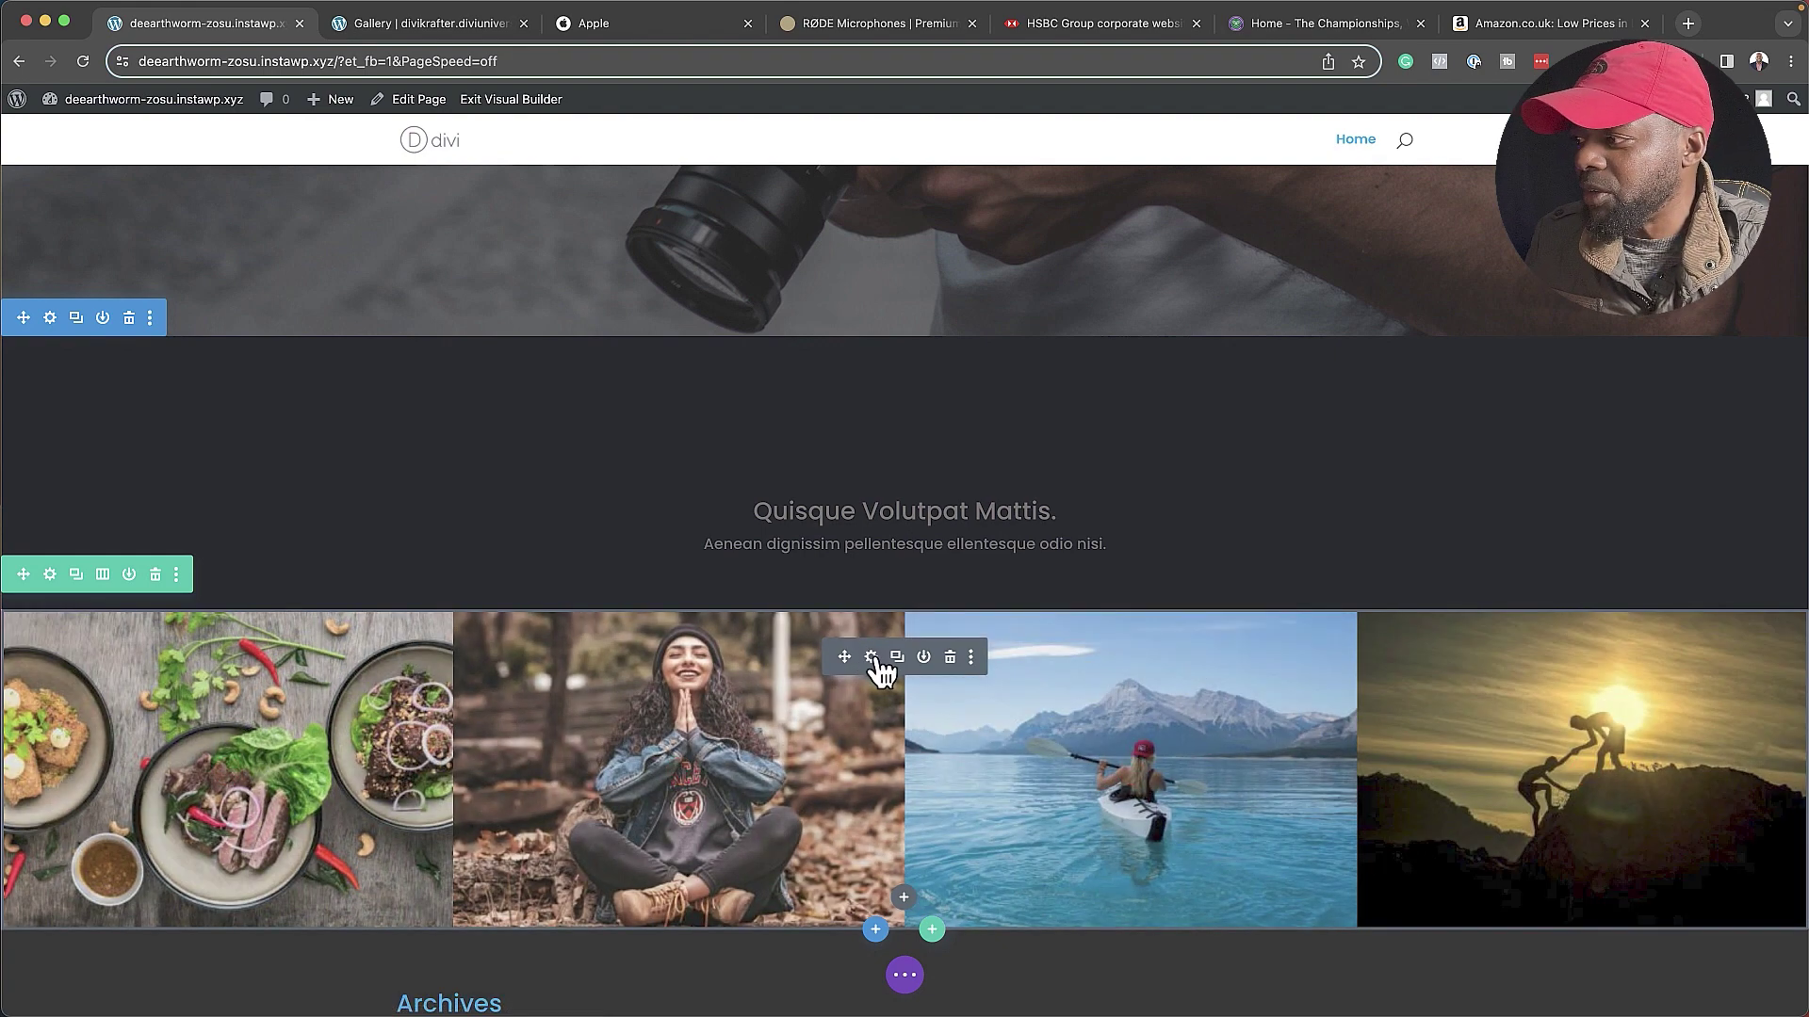
- Remove all four sample images from the gallery module
click(871, 657)
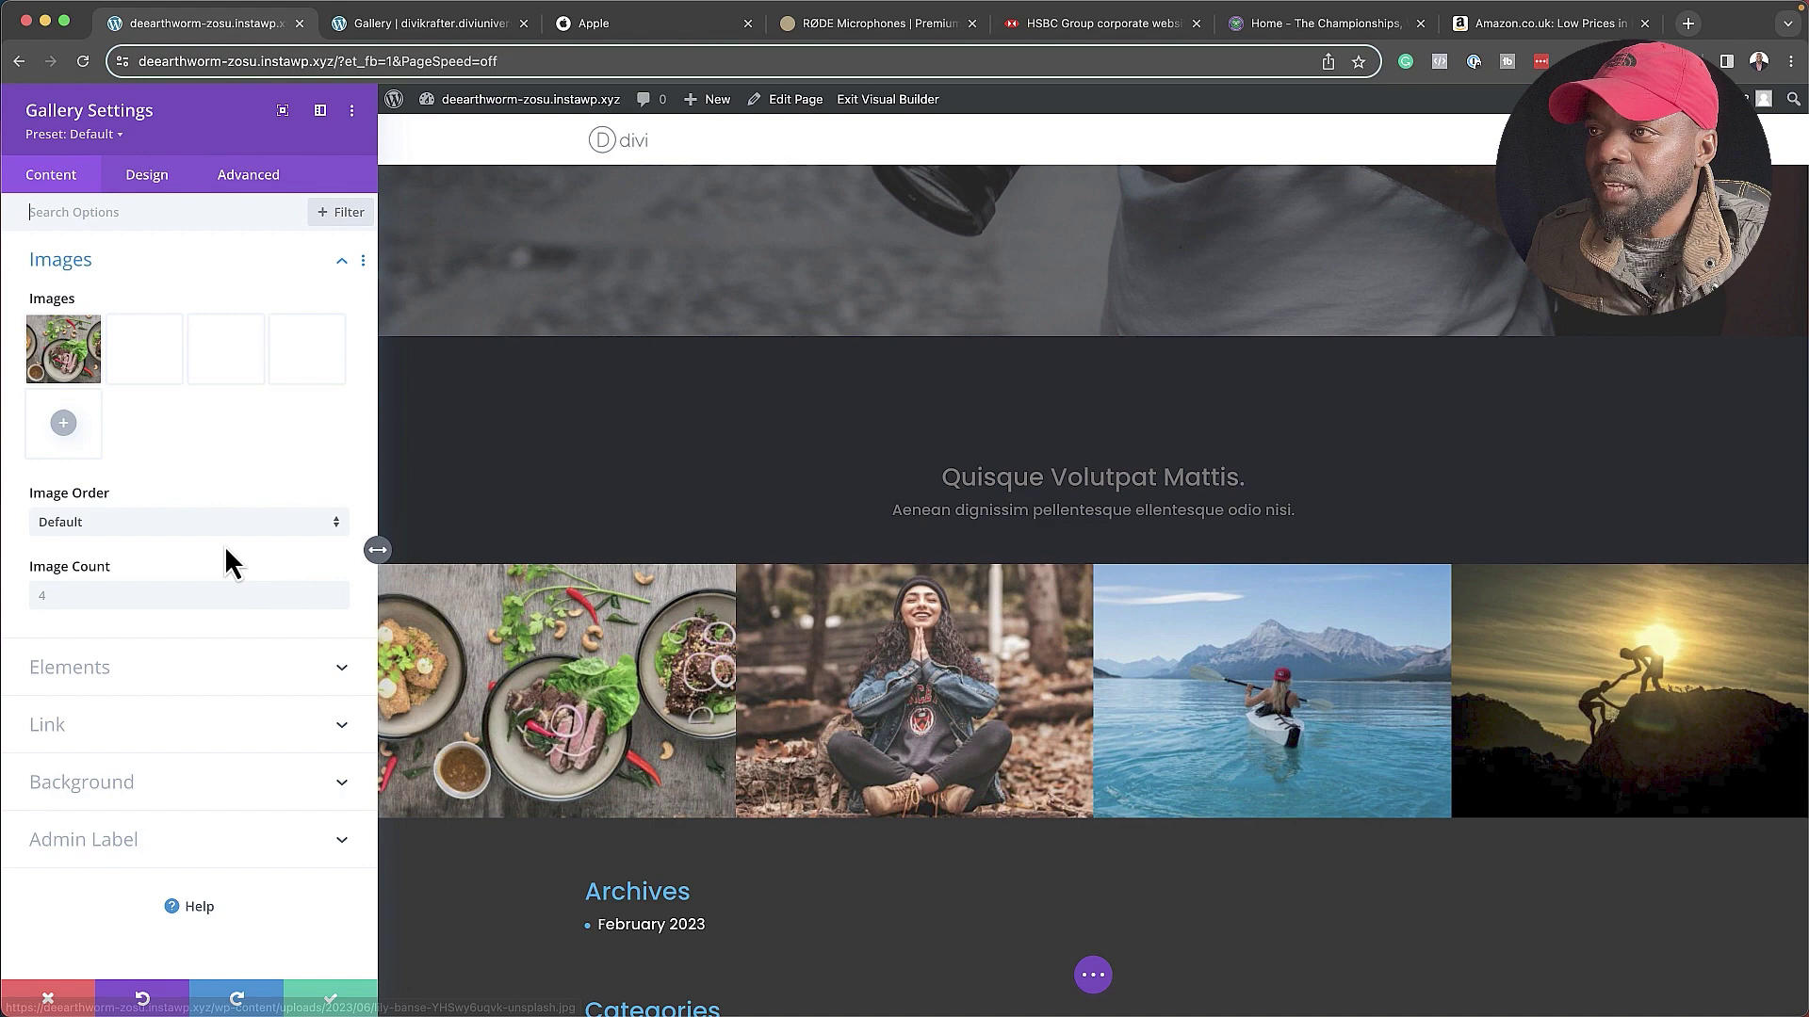
mouse_move(89, 346)
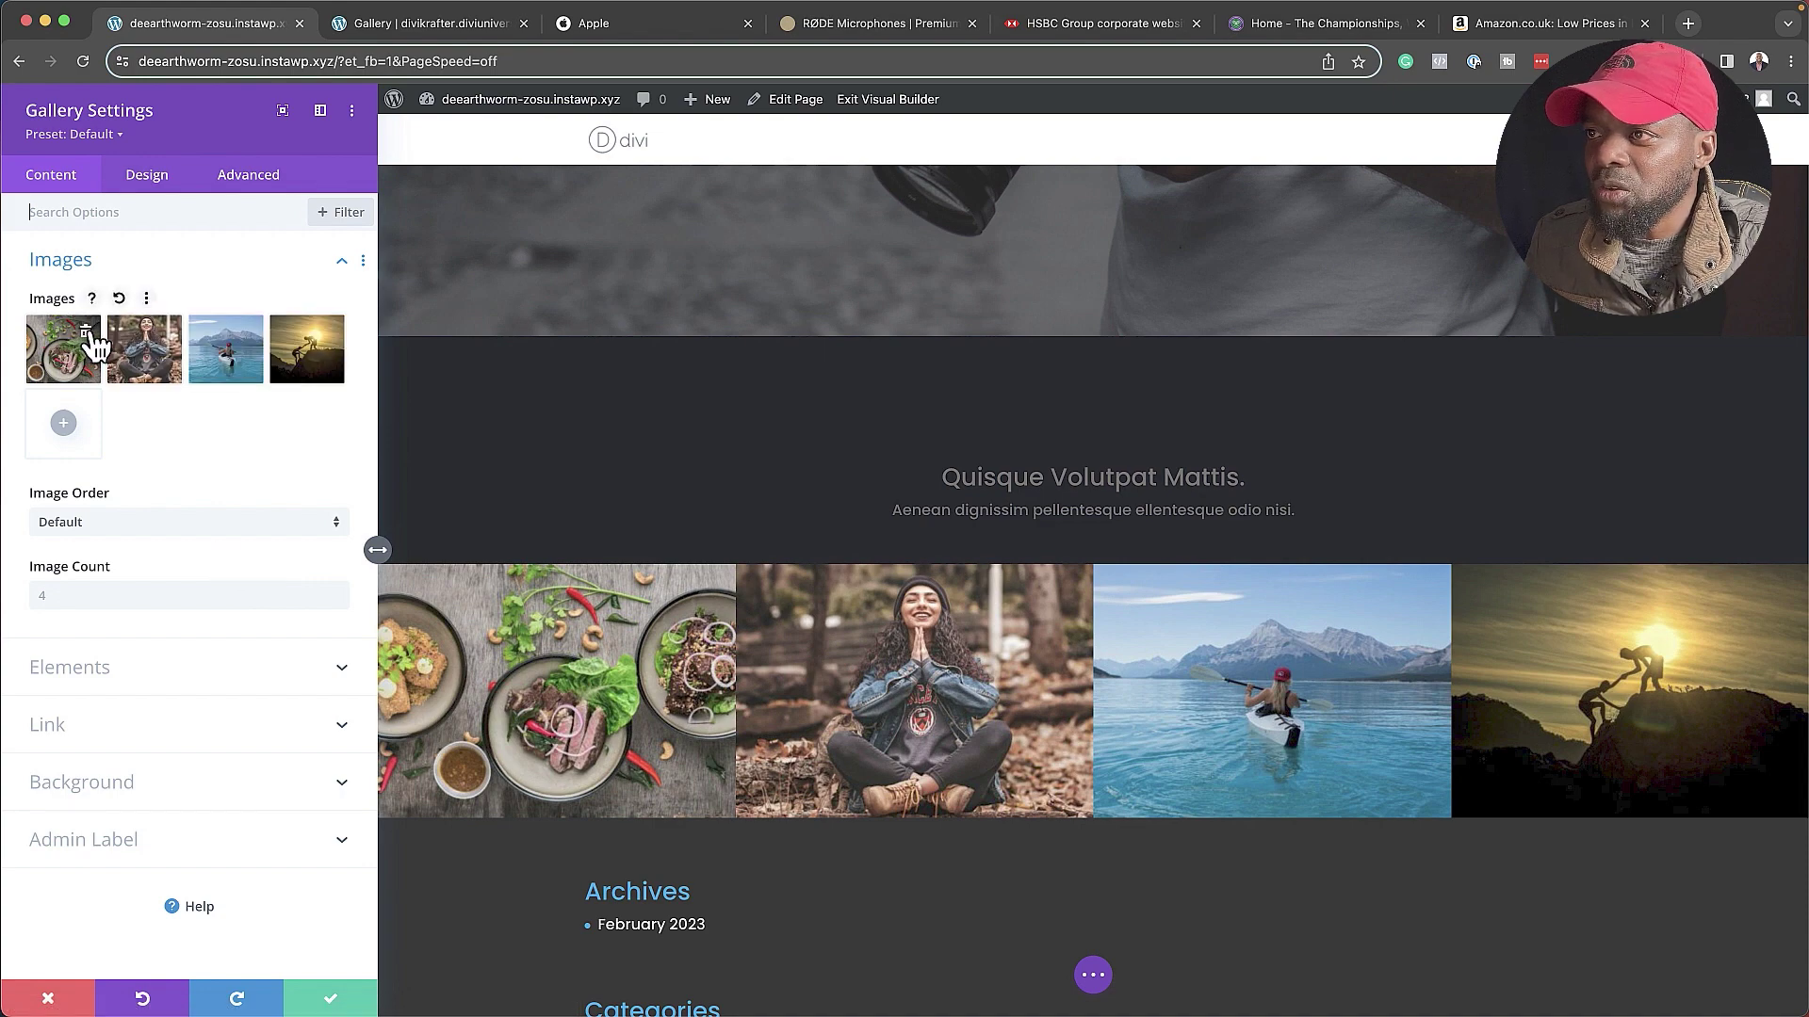
click(87, 335)
click(88, 336)
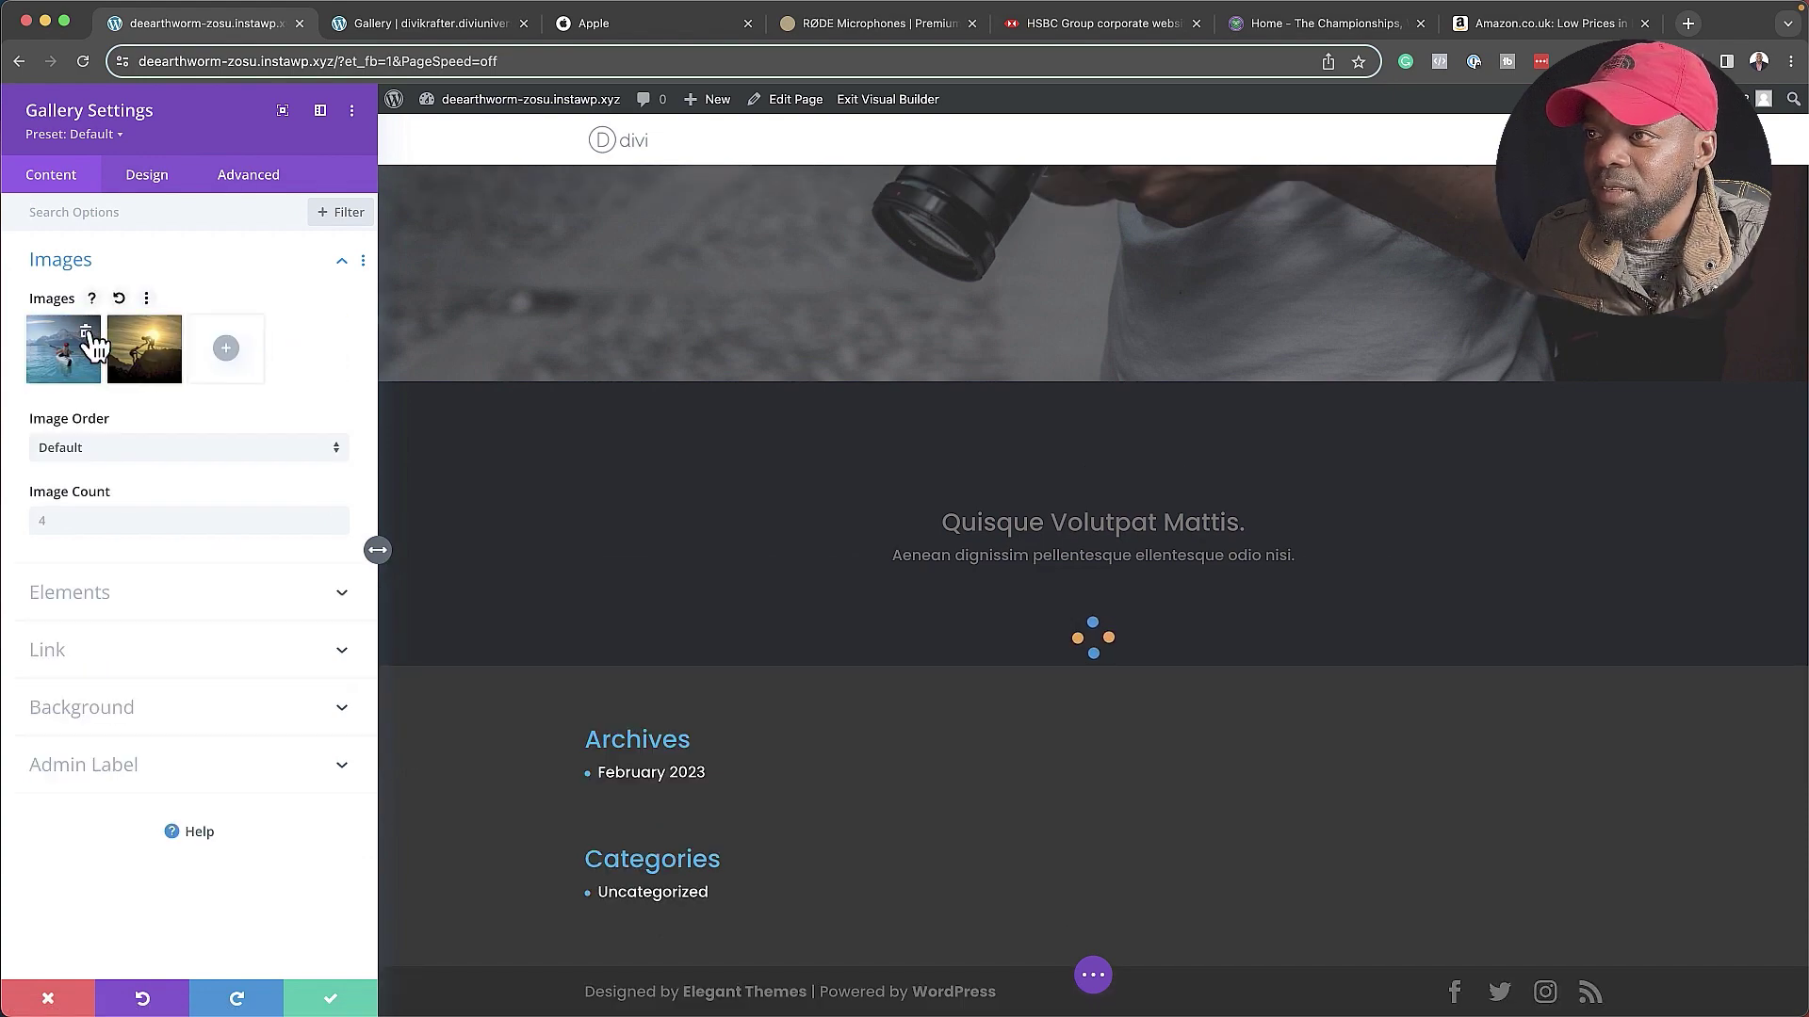
click(88, 335)
click(88, 335)
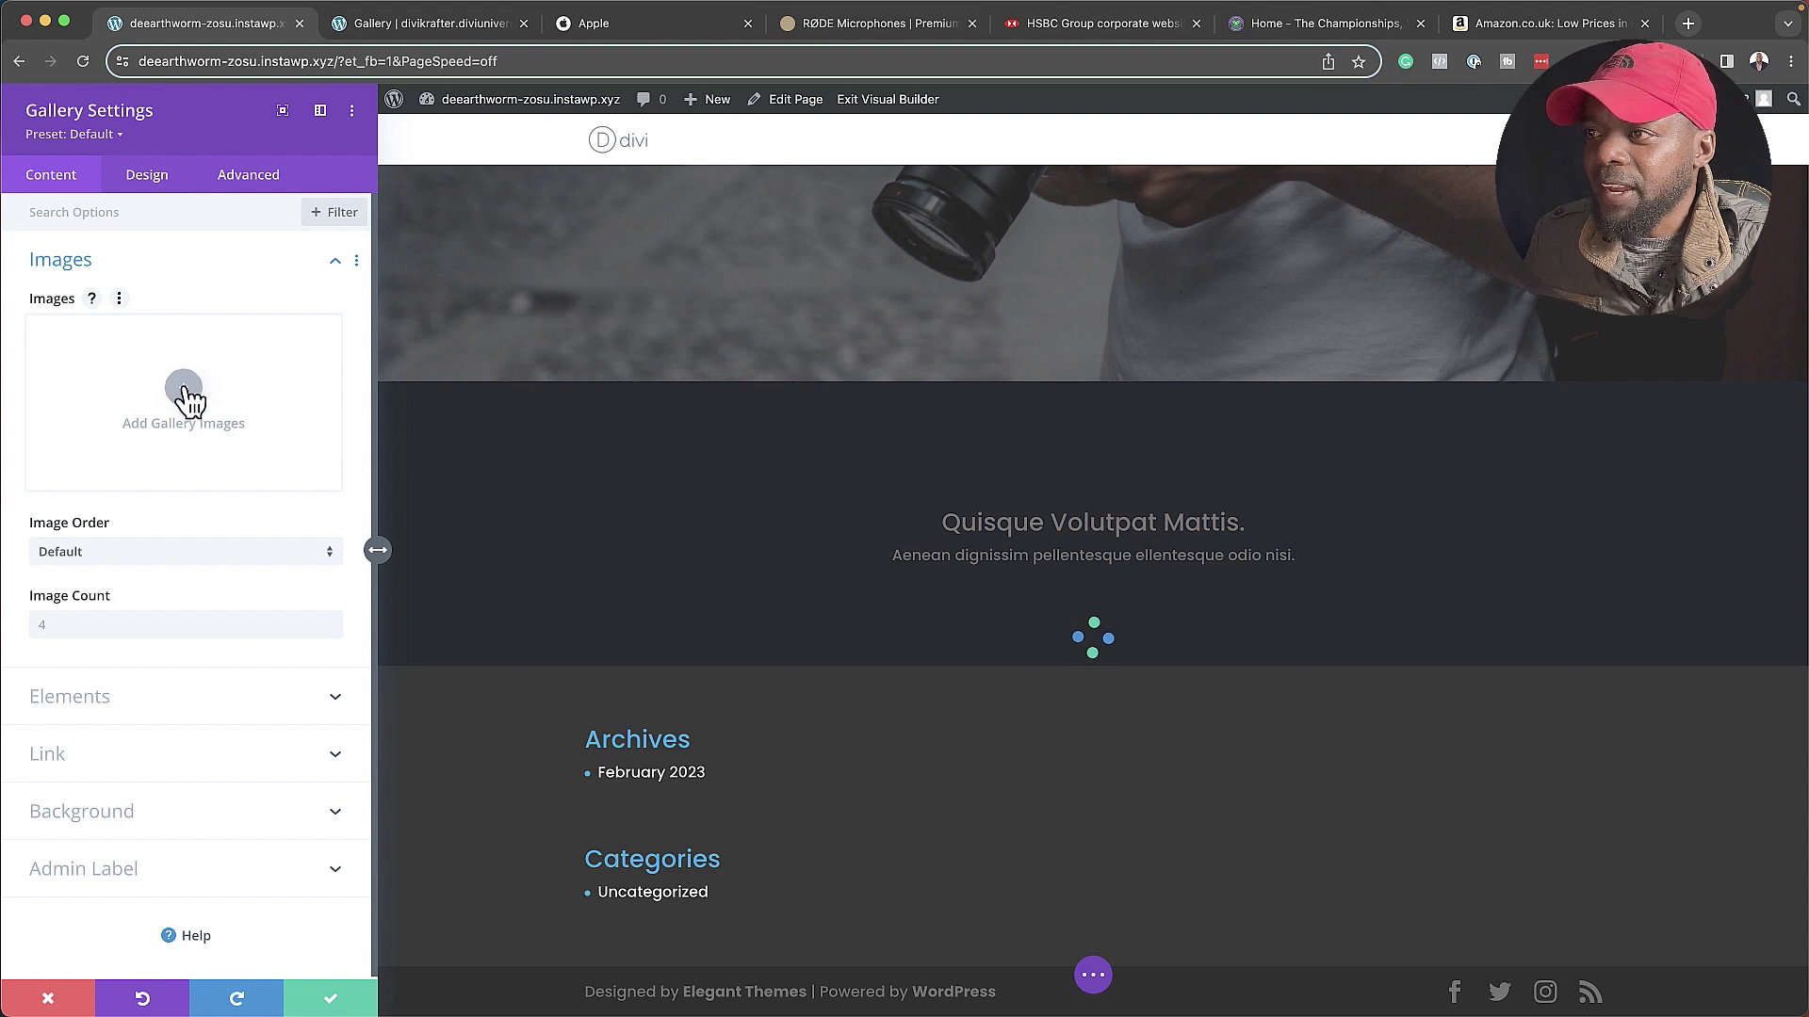
- Add the lake cabin, street reflection, butterfly and bee photos to the gallery and save
click(184, 390)
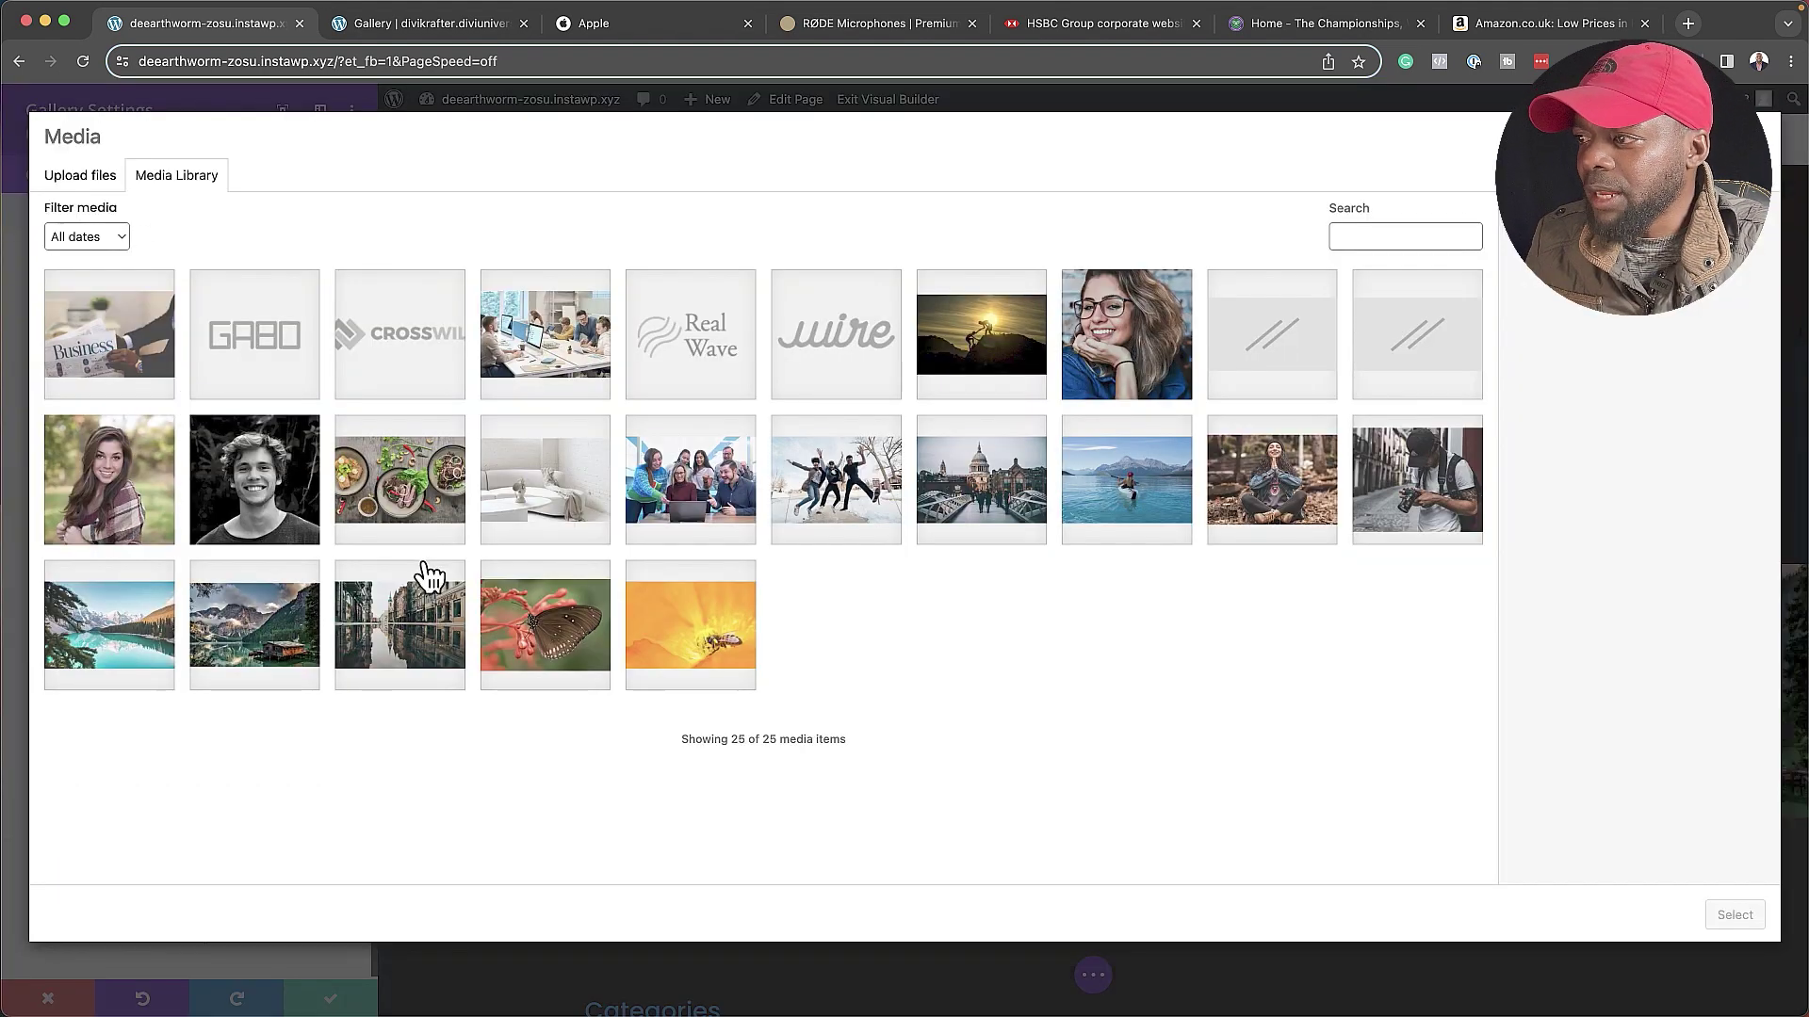
click(271, 637)
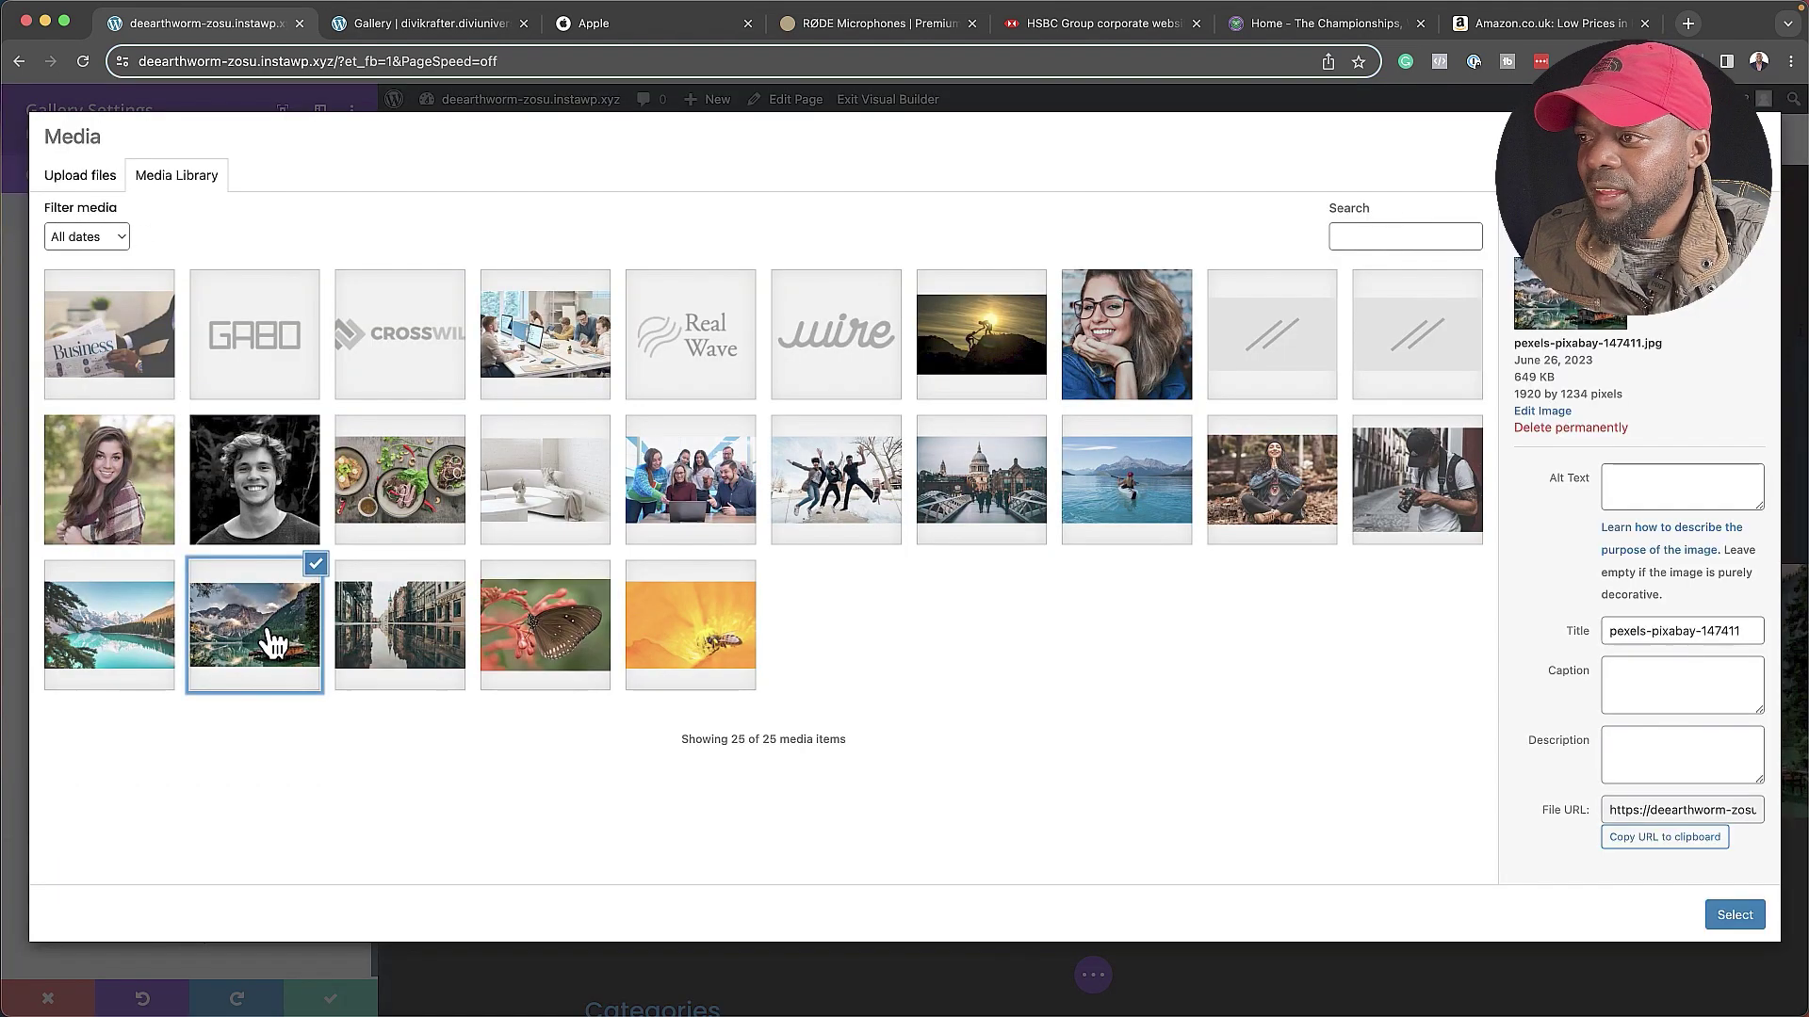
click(437, 659)
click(569, 658)
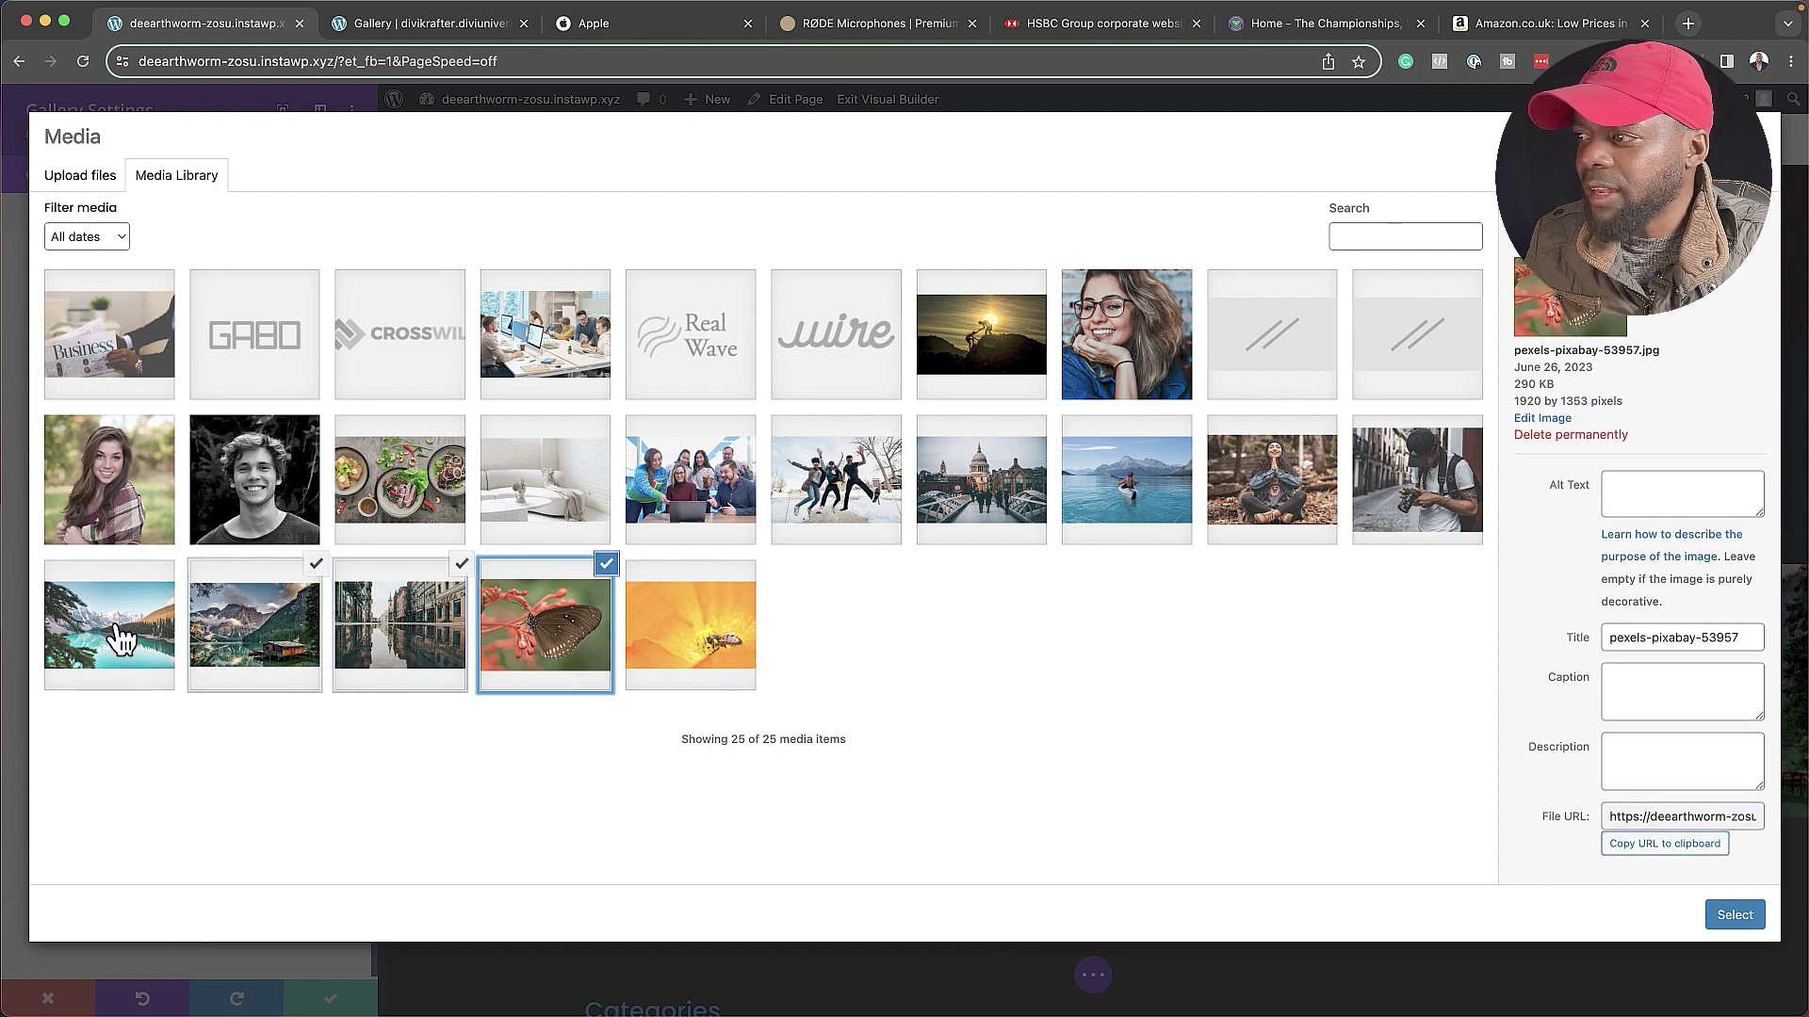
click(696, 647)
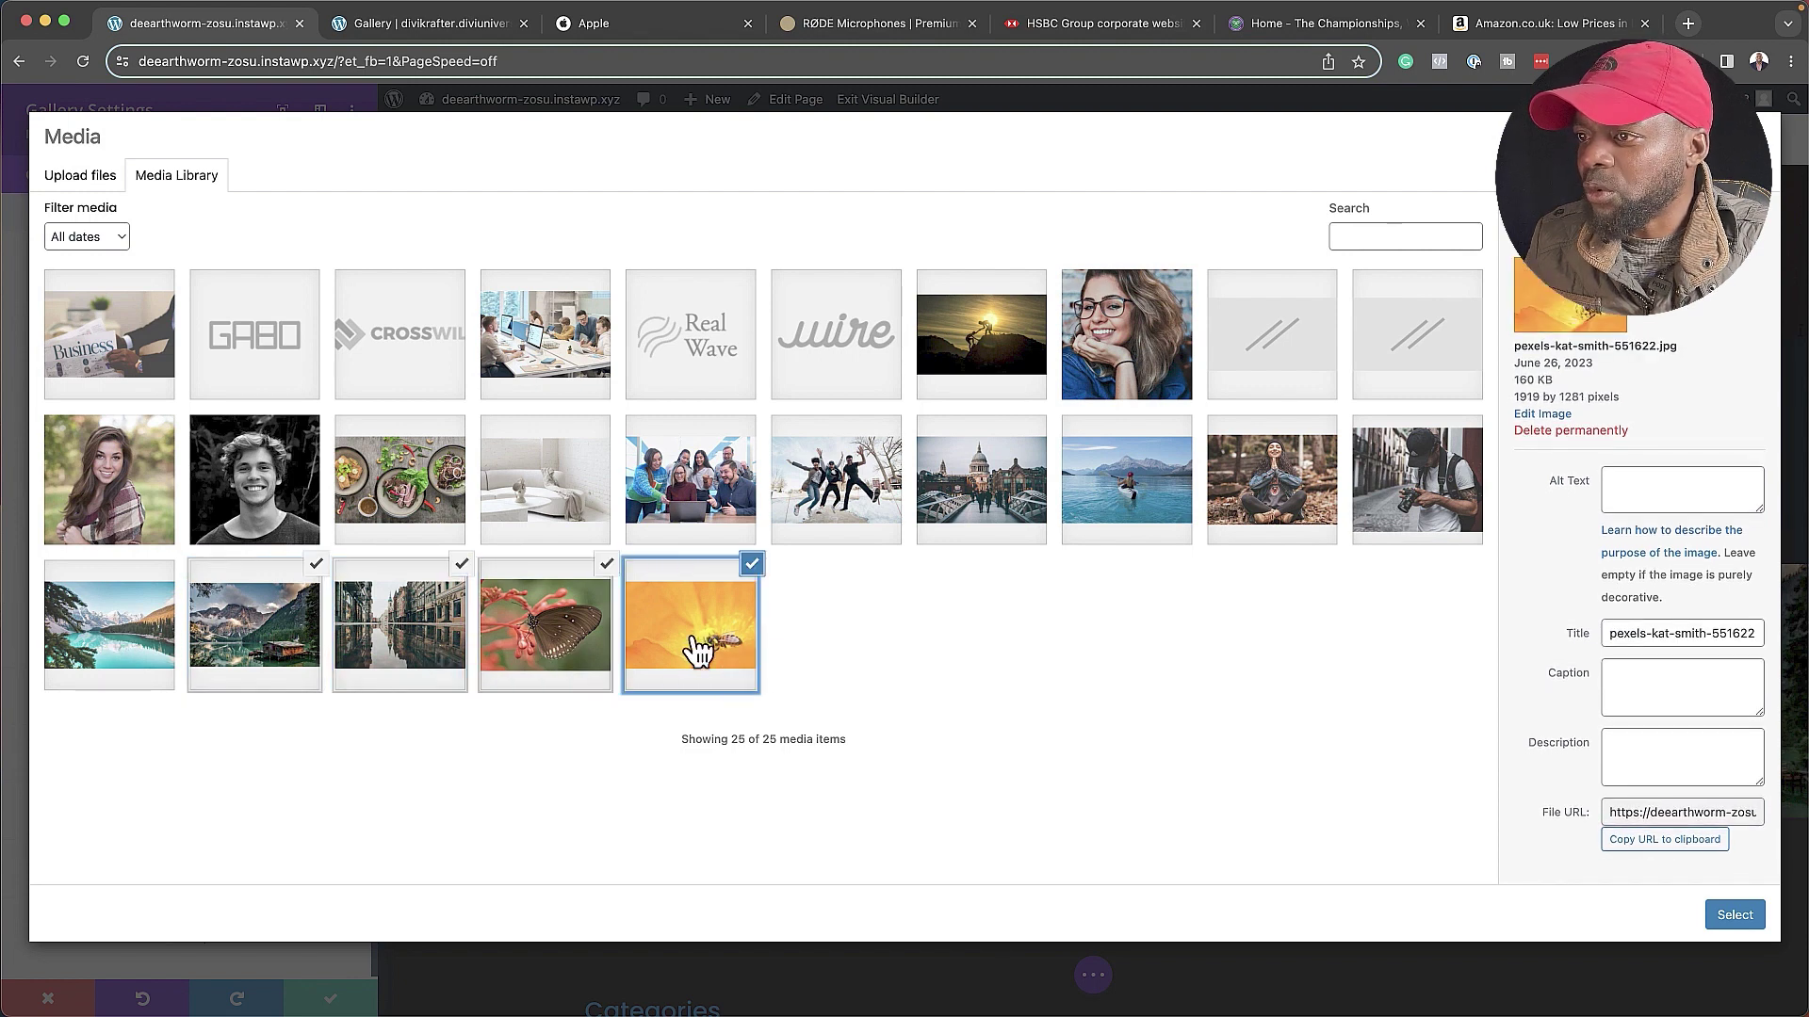
click(1736, 916)
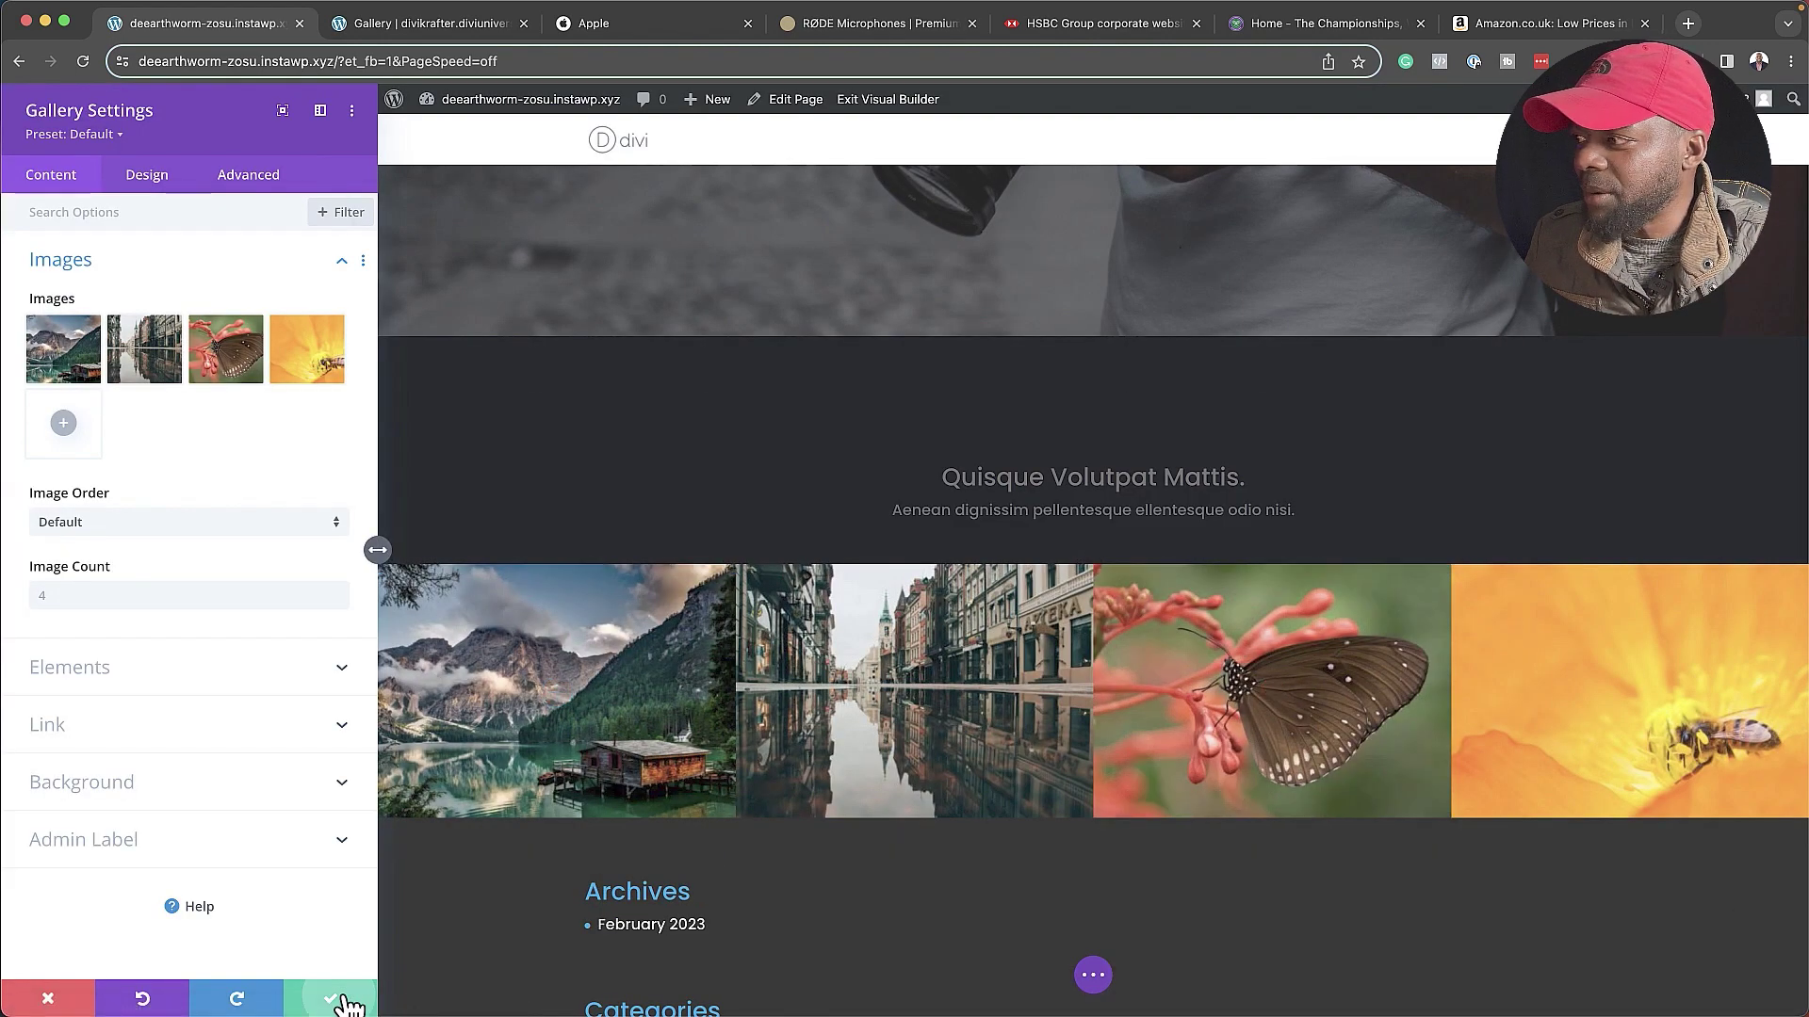
click(349, 1000)
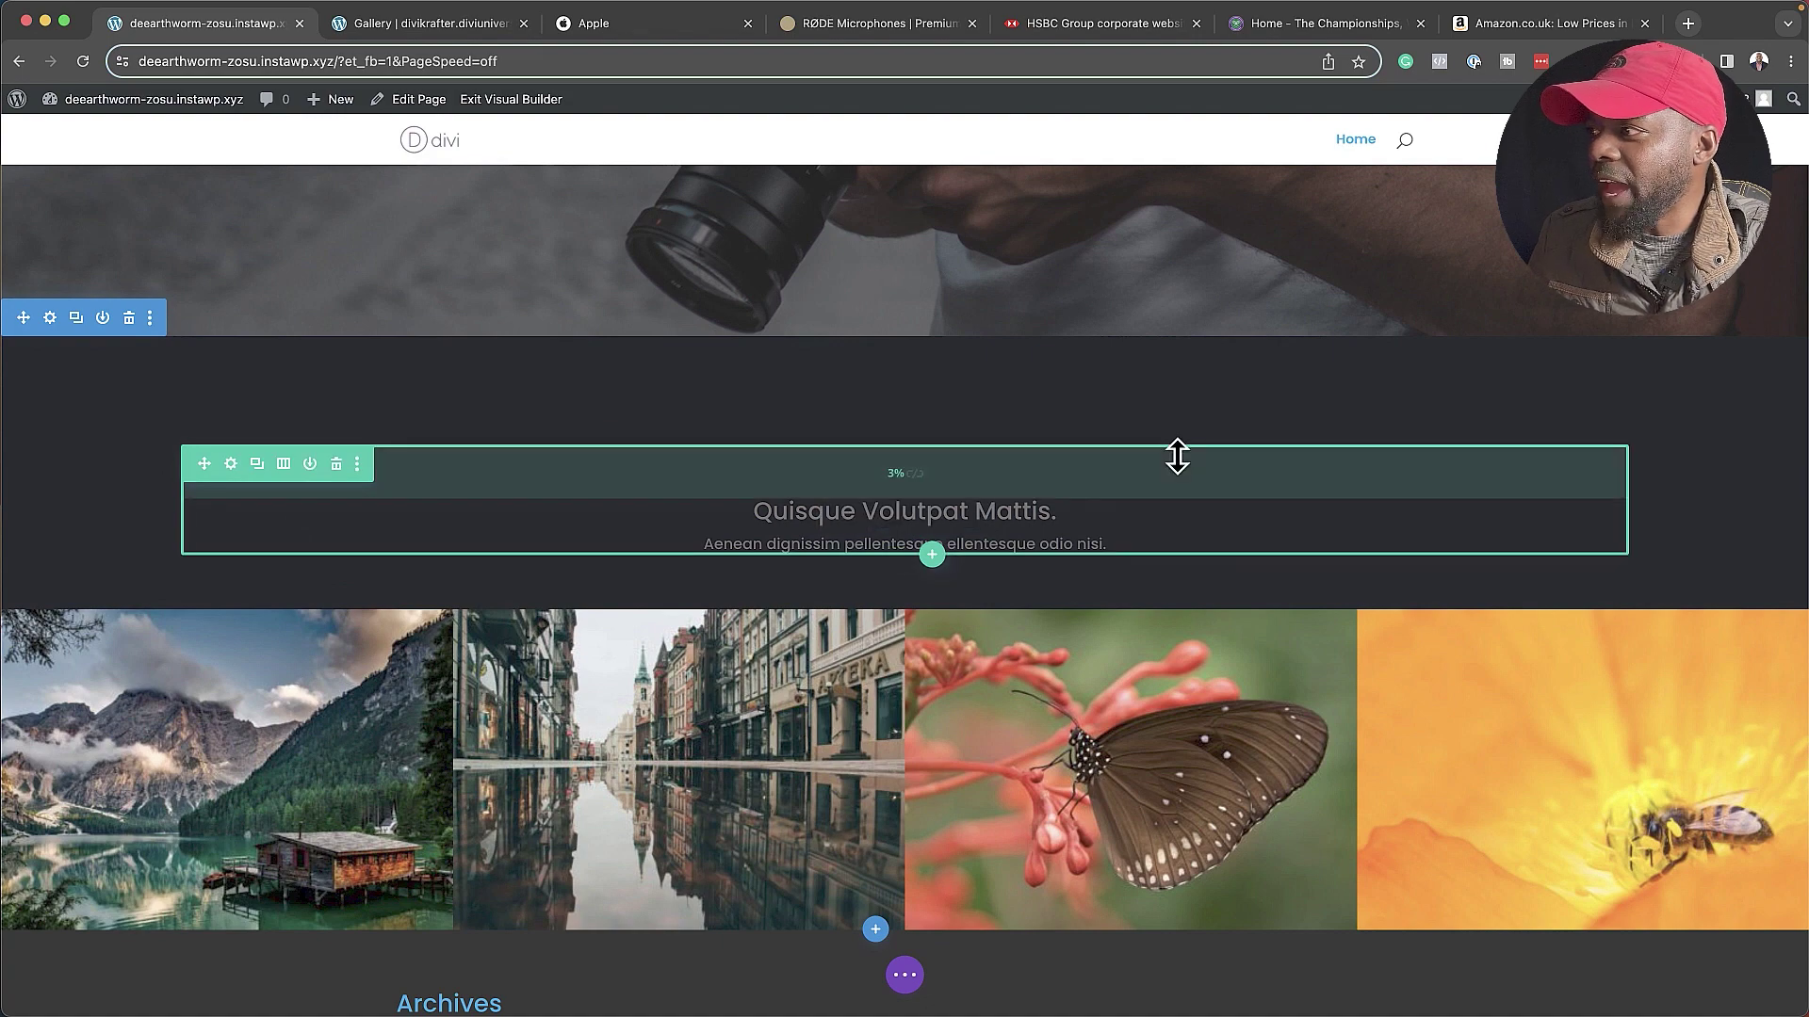
- Start a new section below the gallery and browse the 58 premade library sections
scroll(1223, 467, up, 3)
scroll(1223, 467, up, 6)
scroll(1223, 466, down, 10)
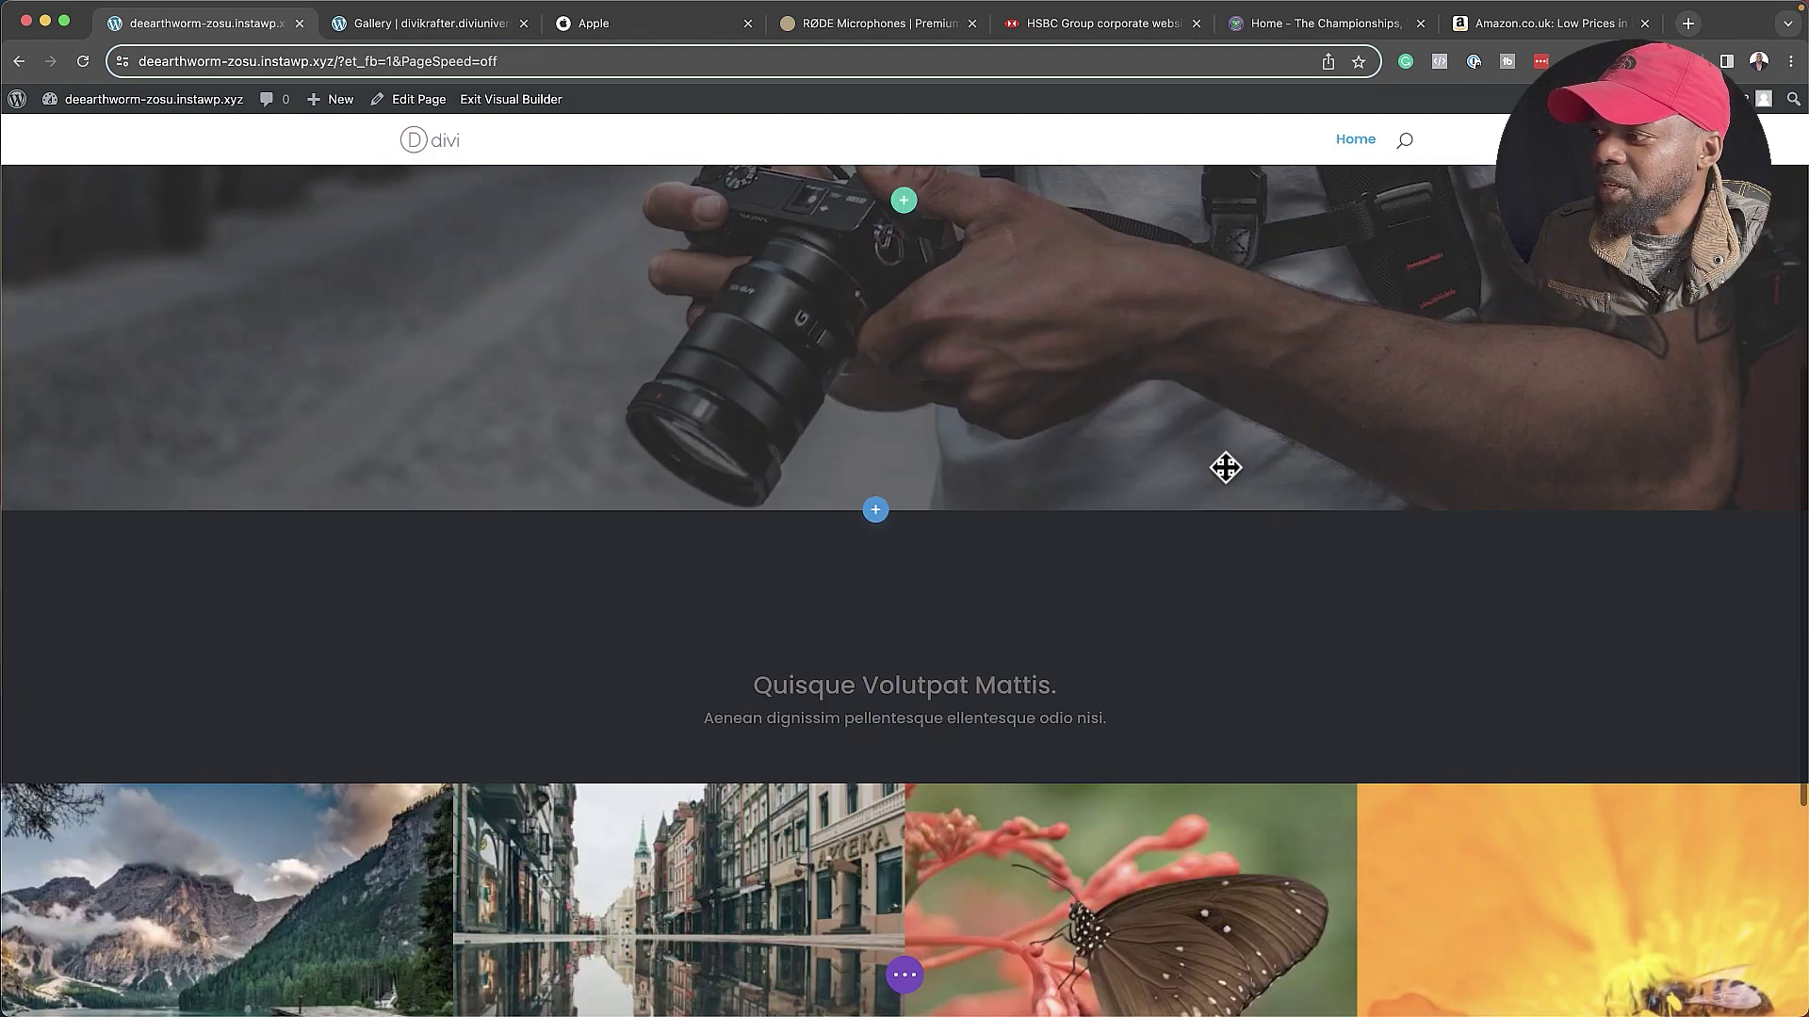
scroll(1223, 464, down, 3)
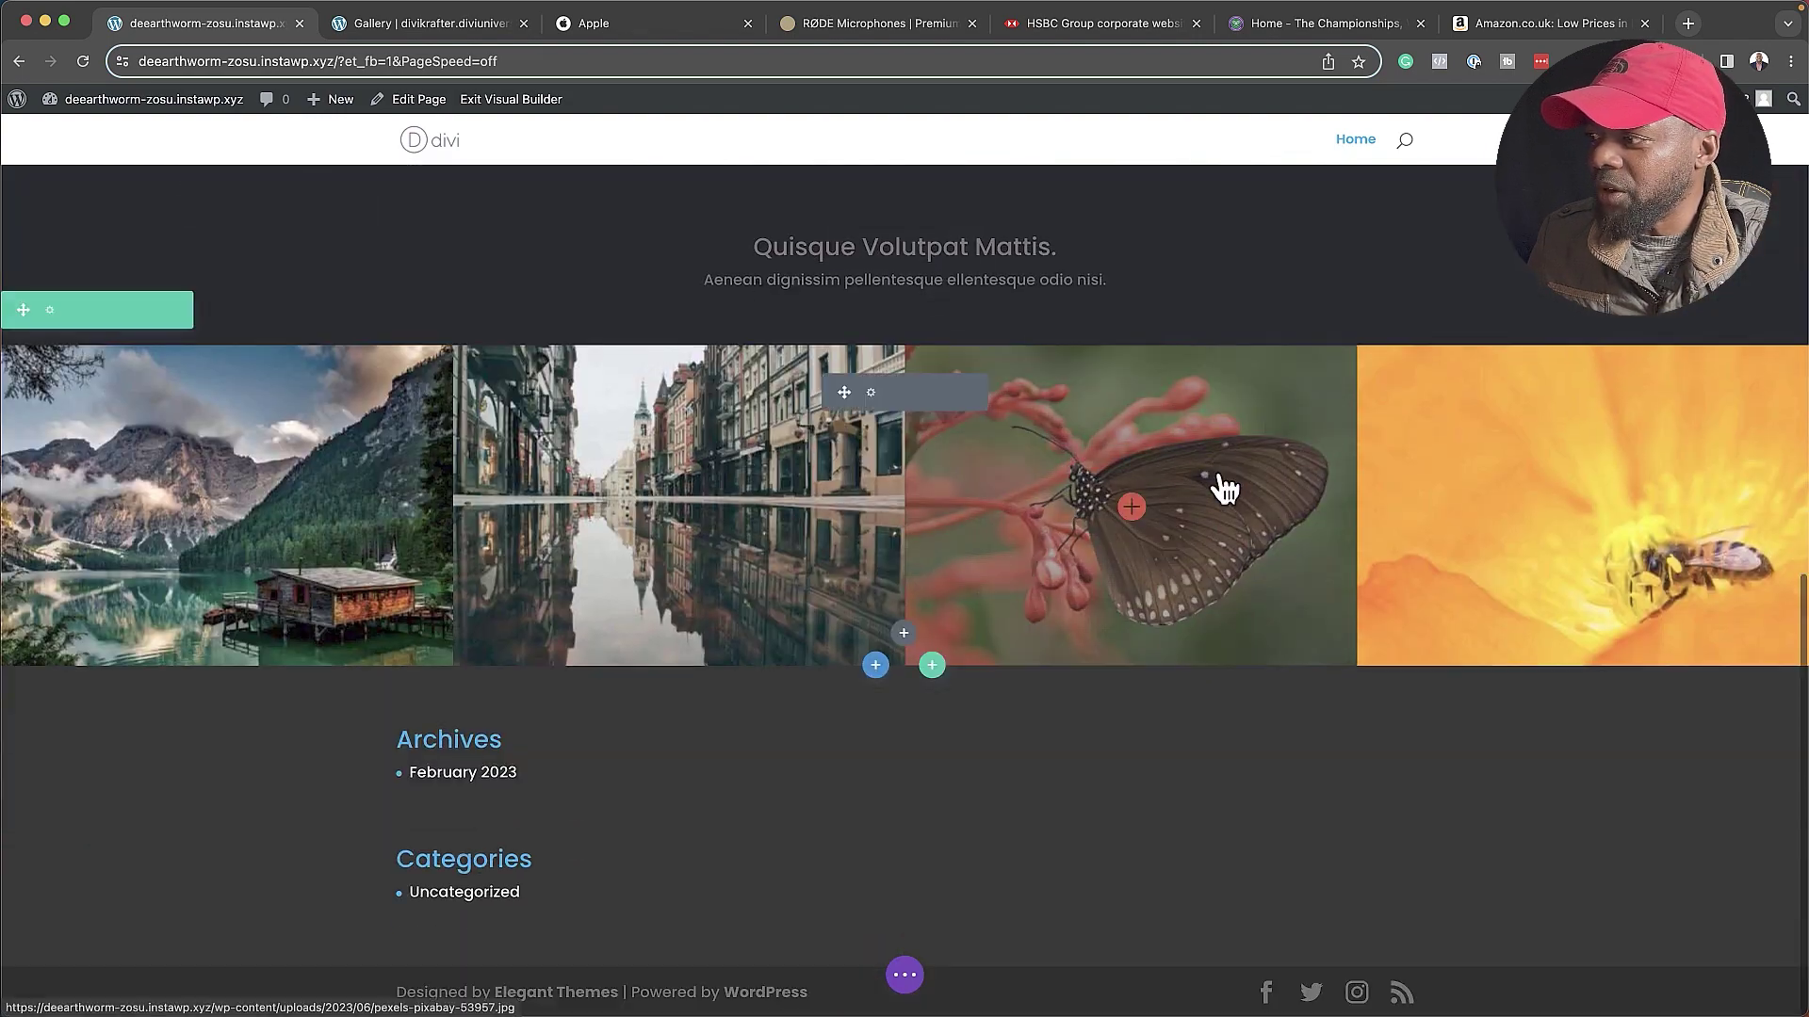
click(876, 666)
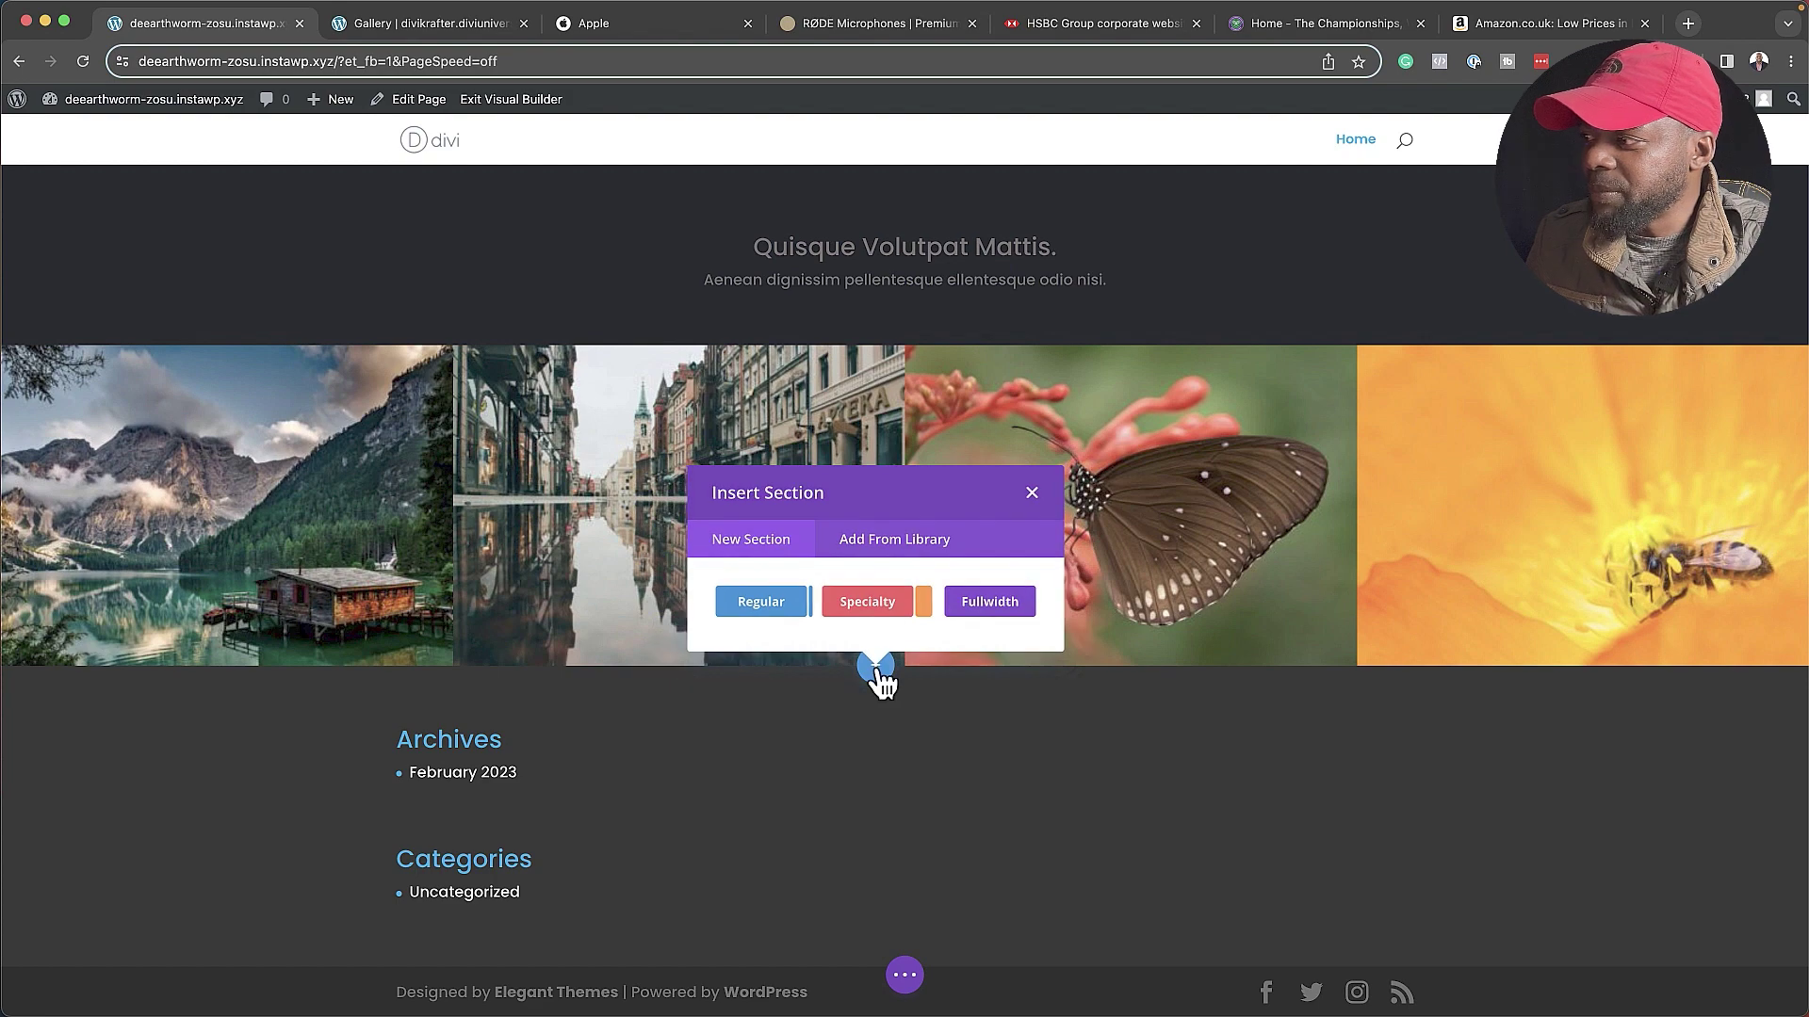
click(867, 543)
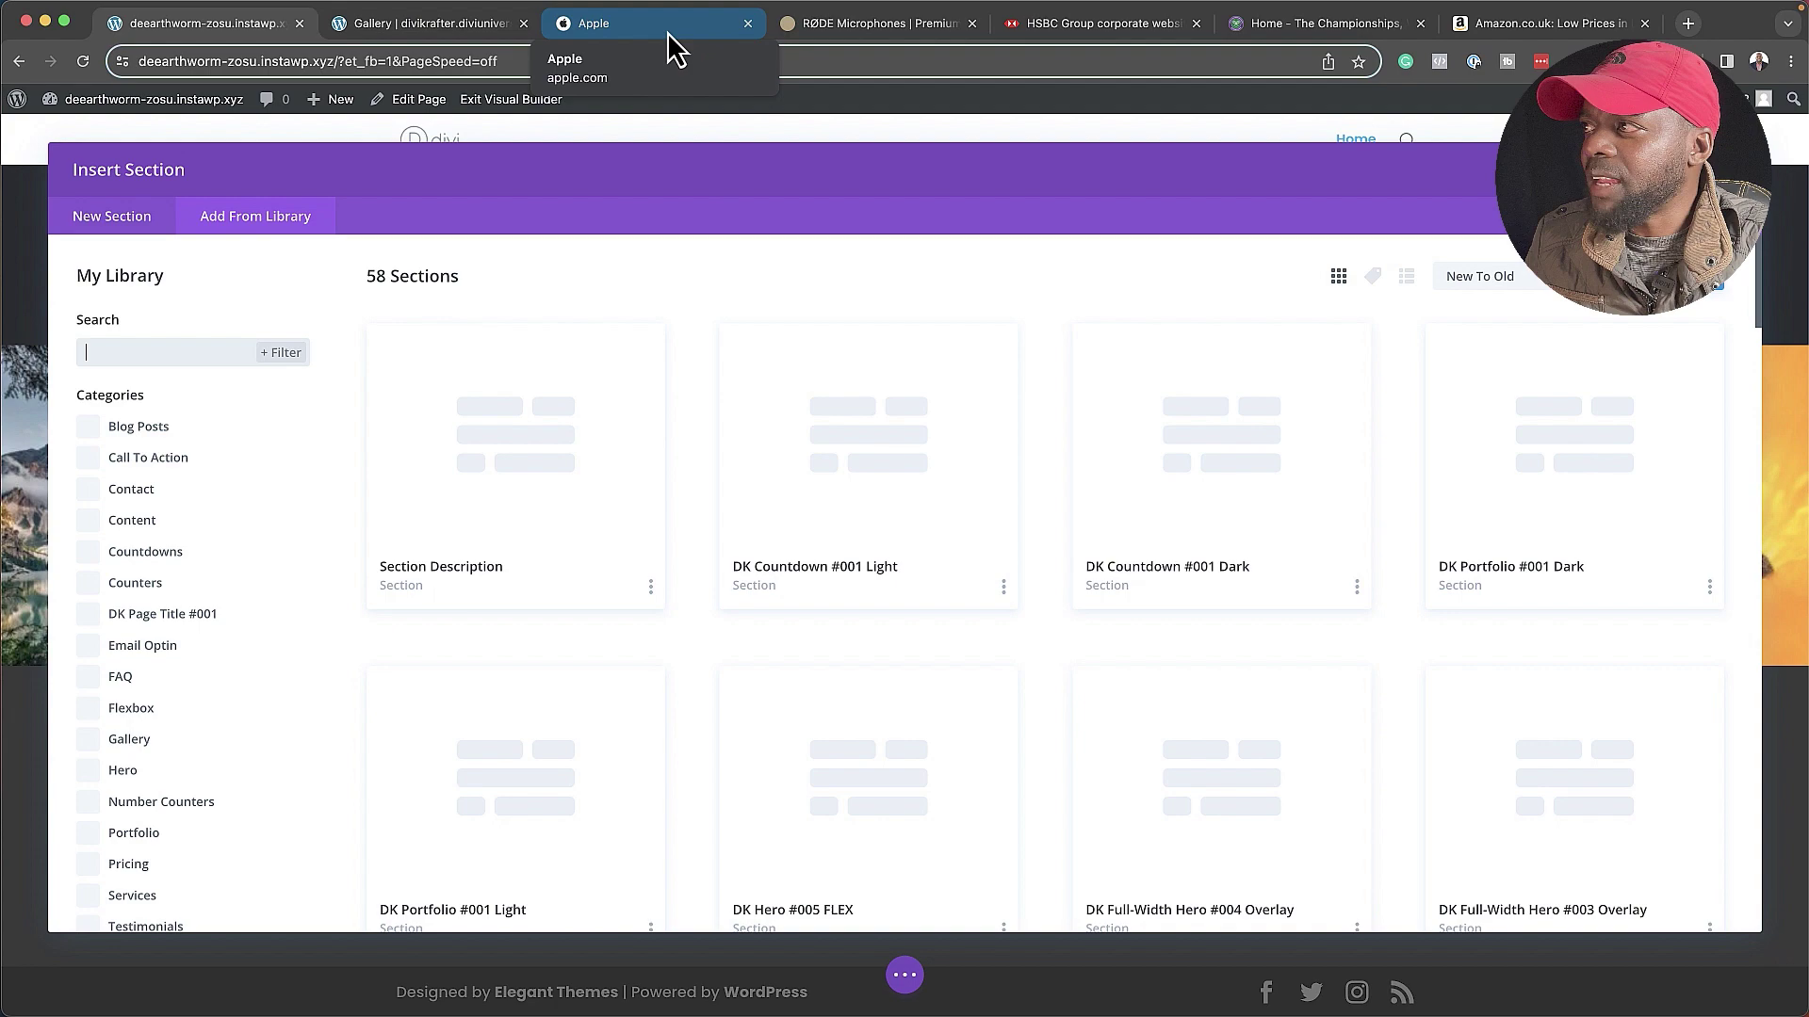
click(405, 26)
scroll(633, 463, down, 5)
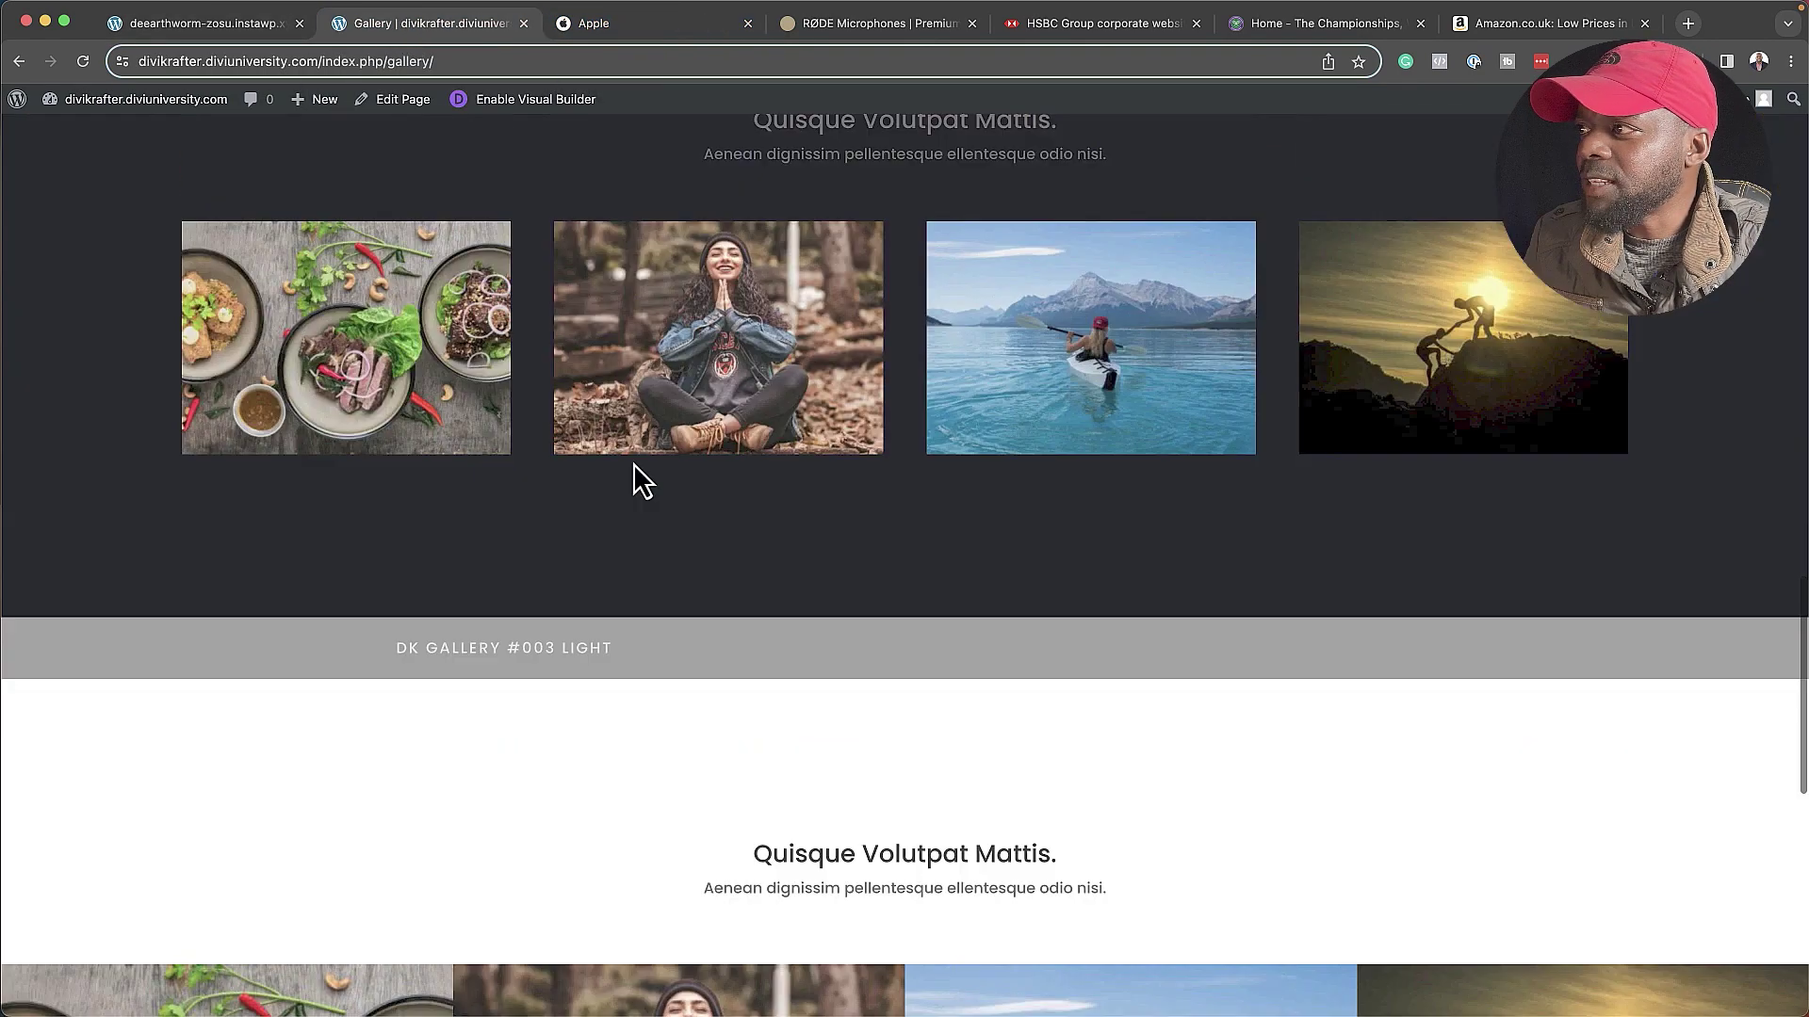
scroll(633, 471, up, 10)
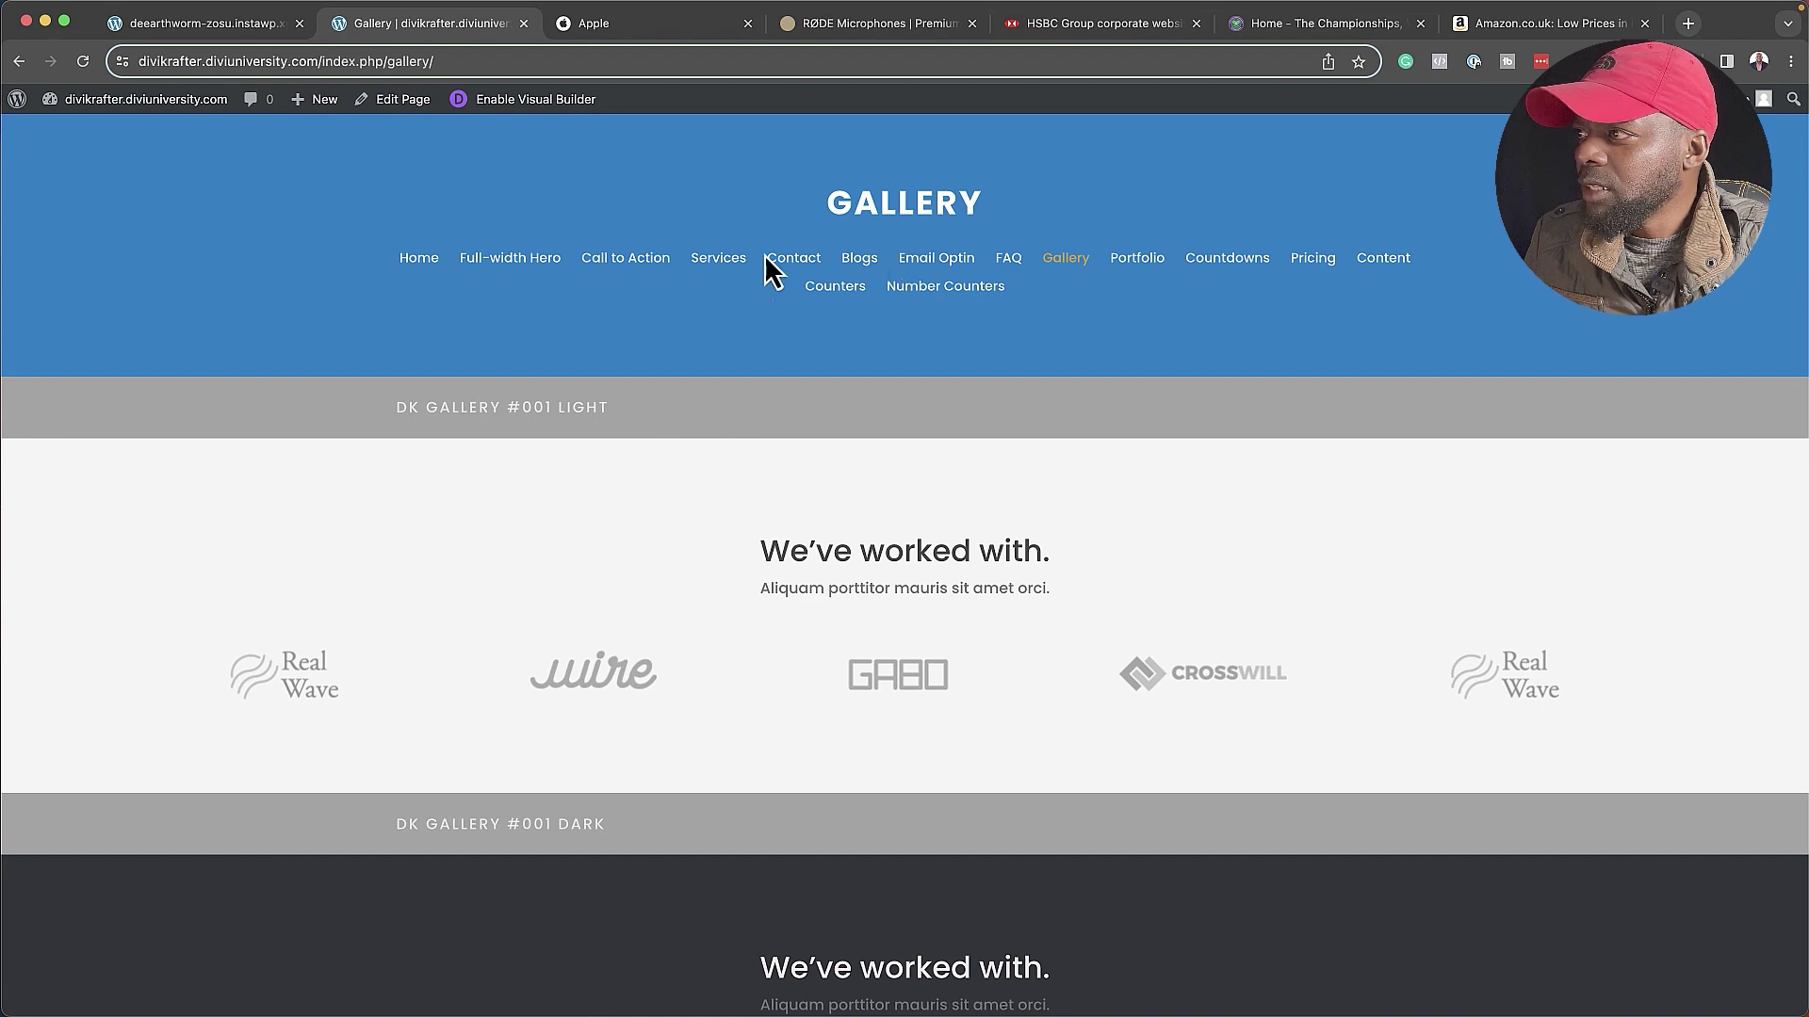
click(727, 263)
scroll(432, 507, down, 5)
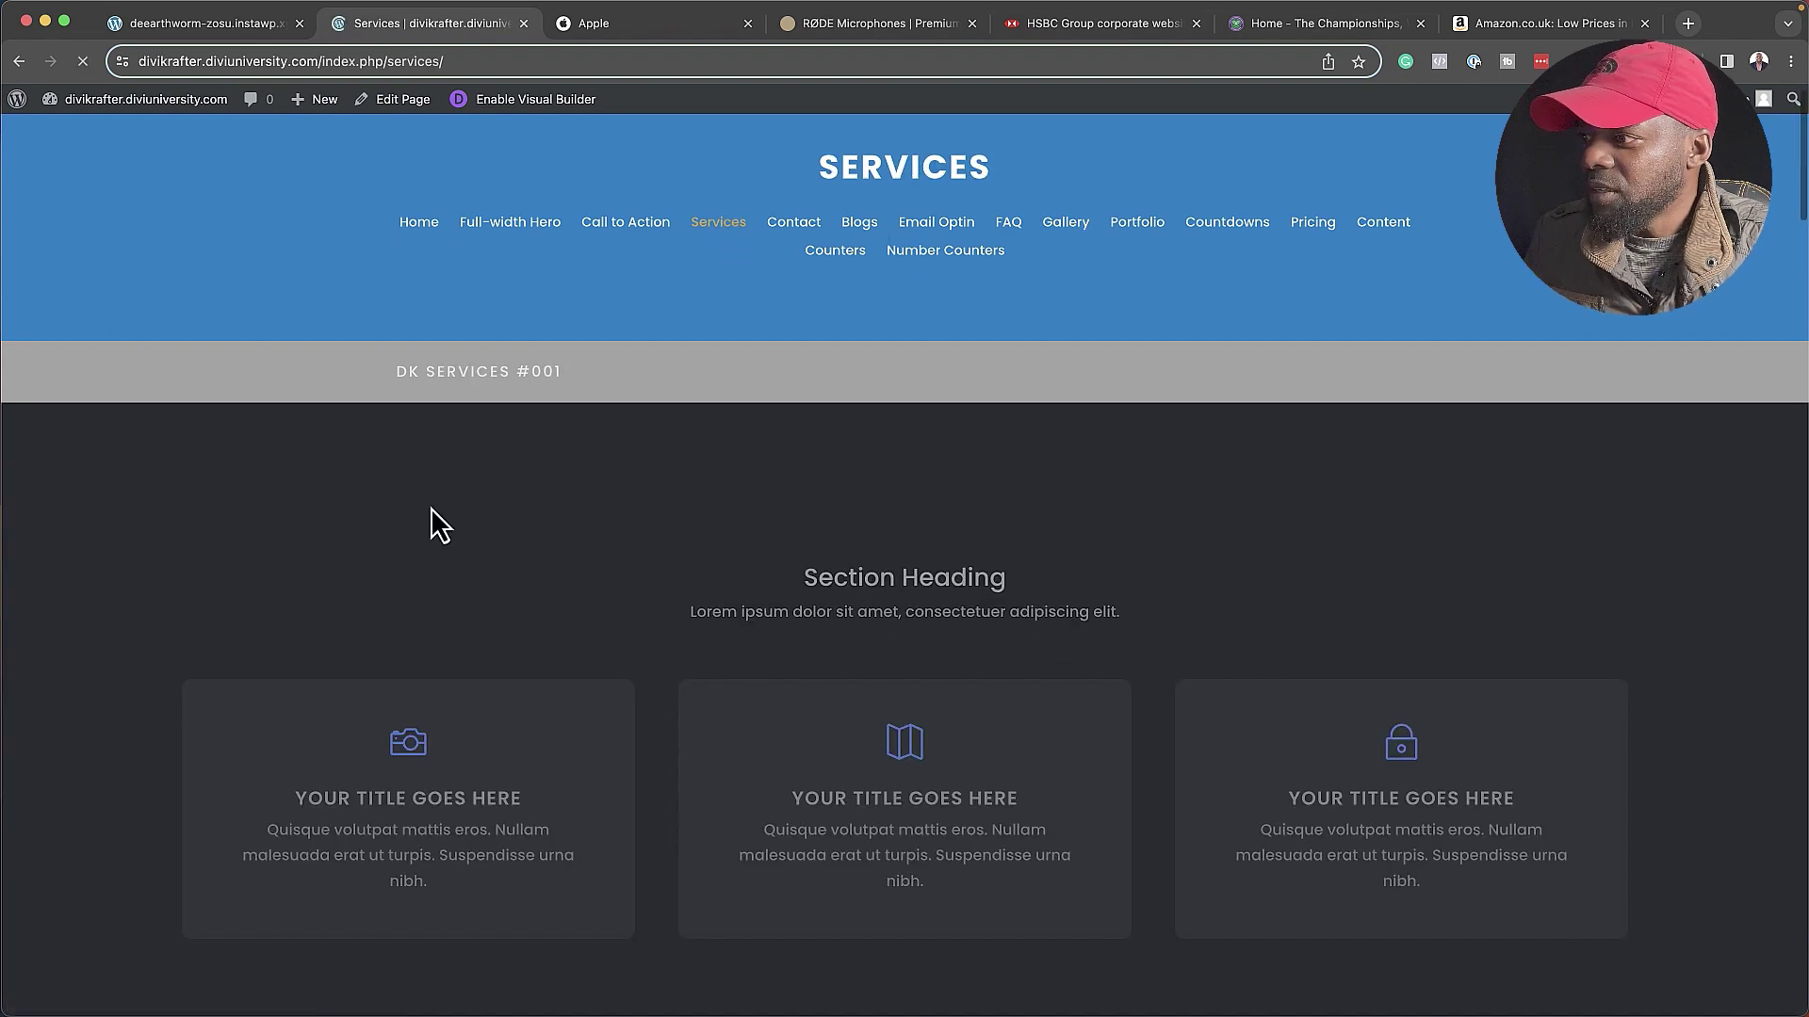
scroll(188, 508, down, 4)
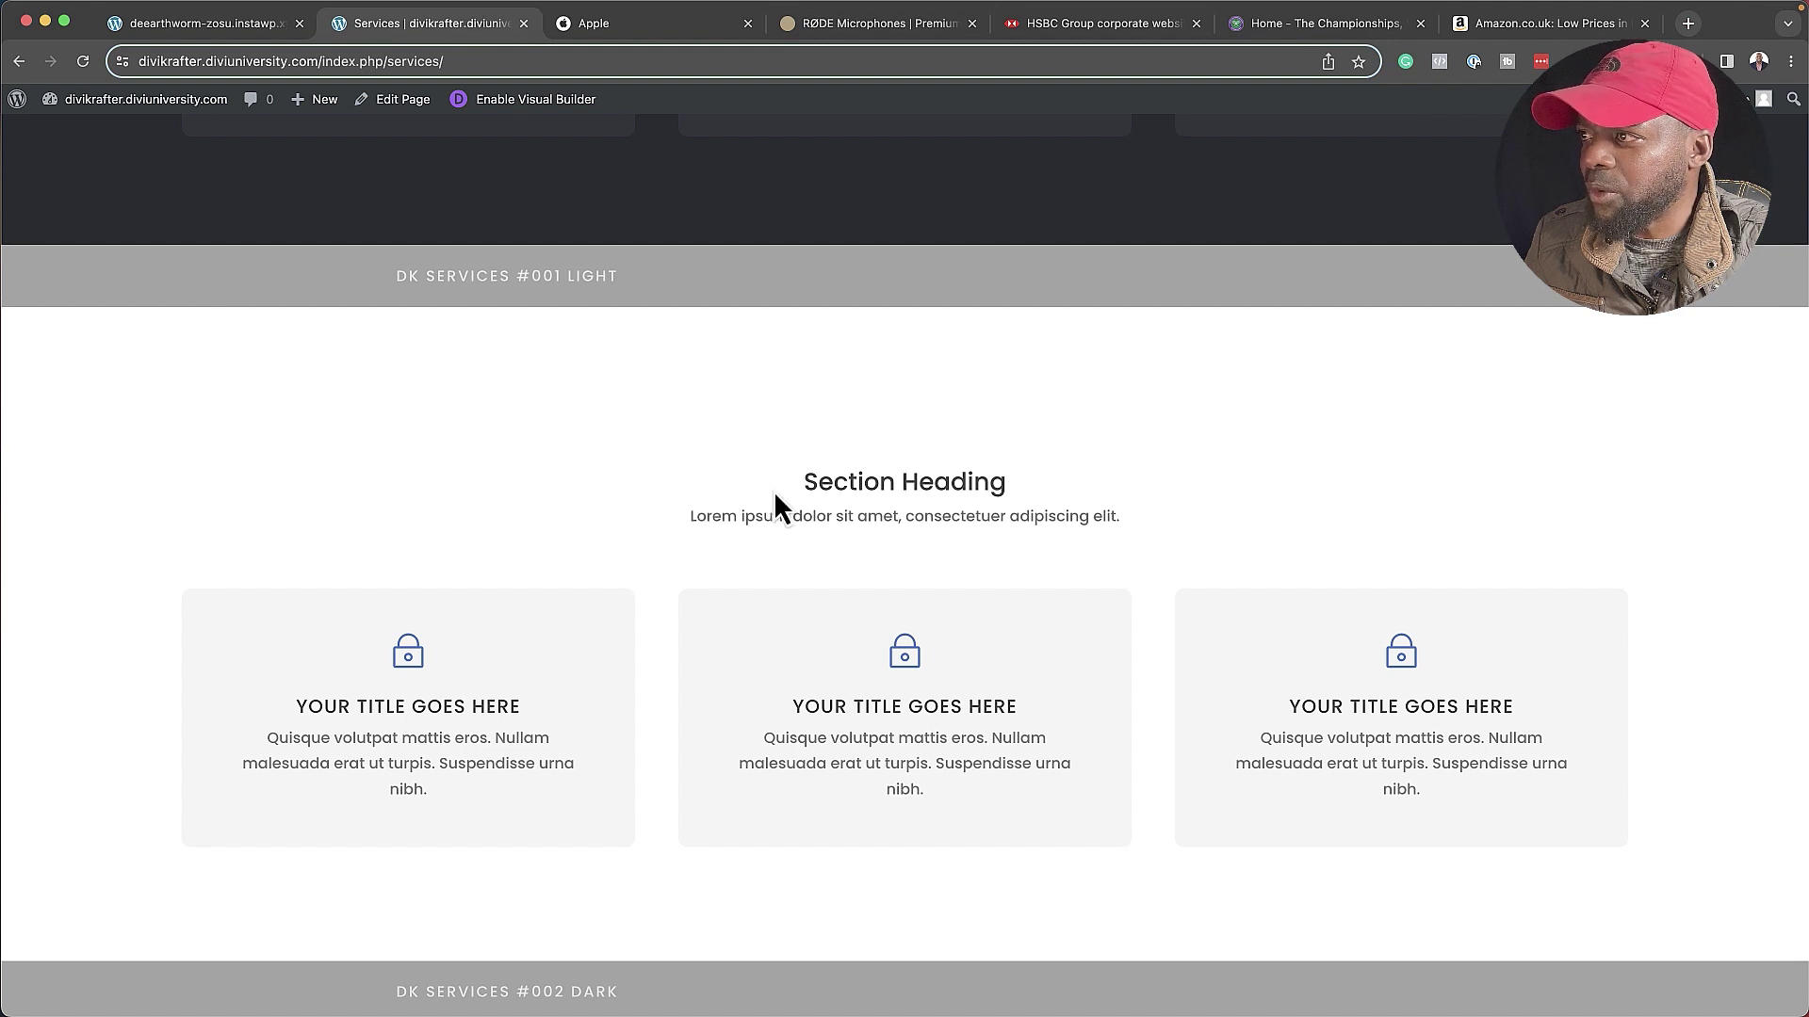
scroll(590, 563, down, 1)
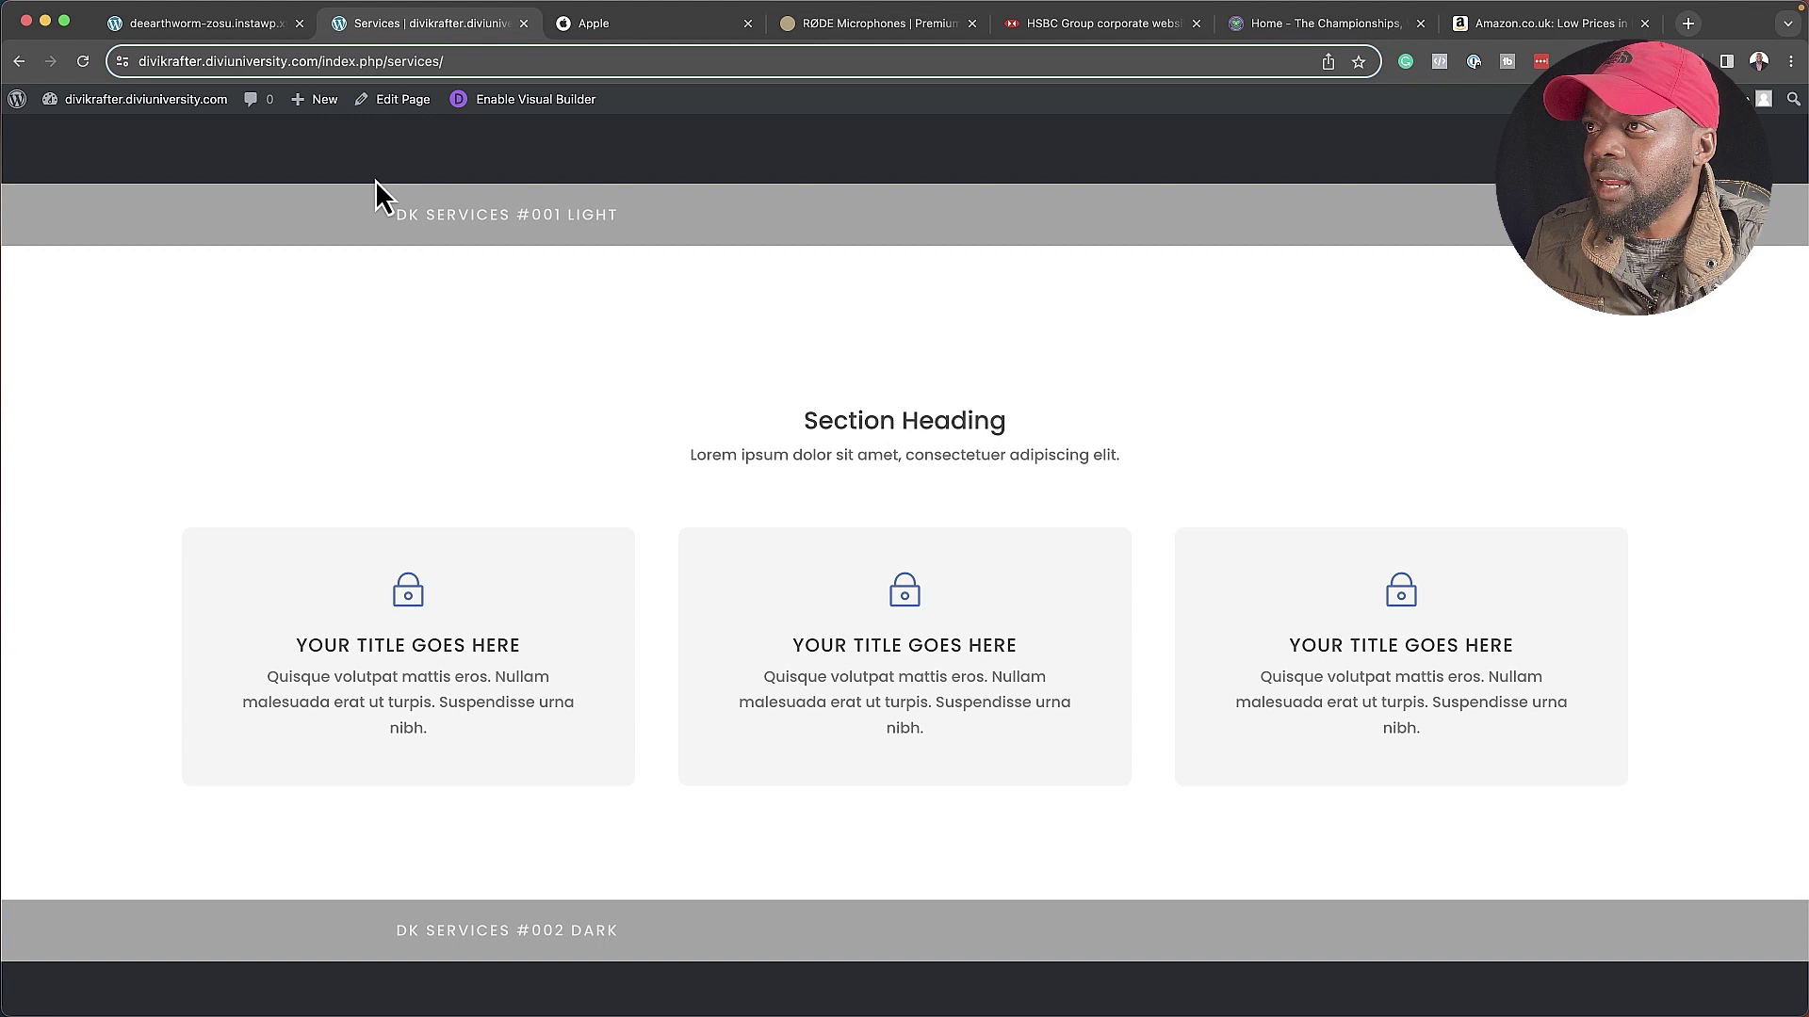
click(218, 28)
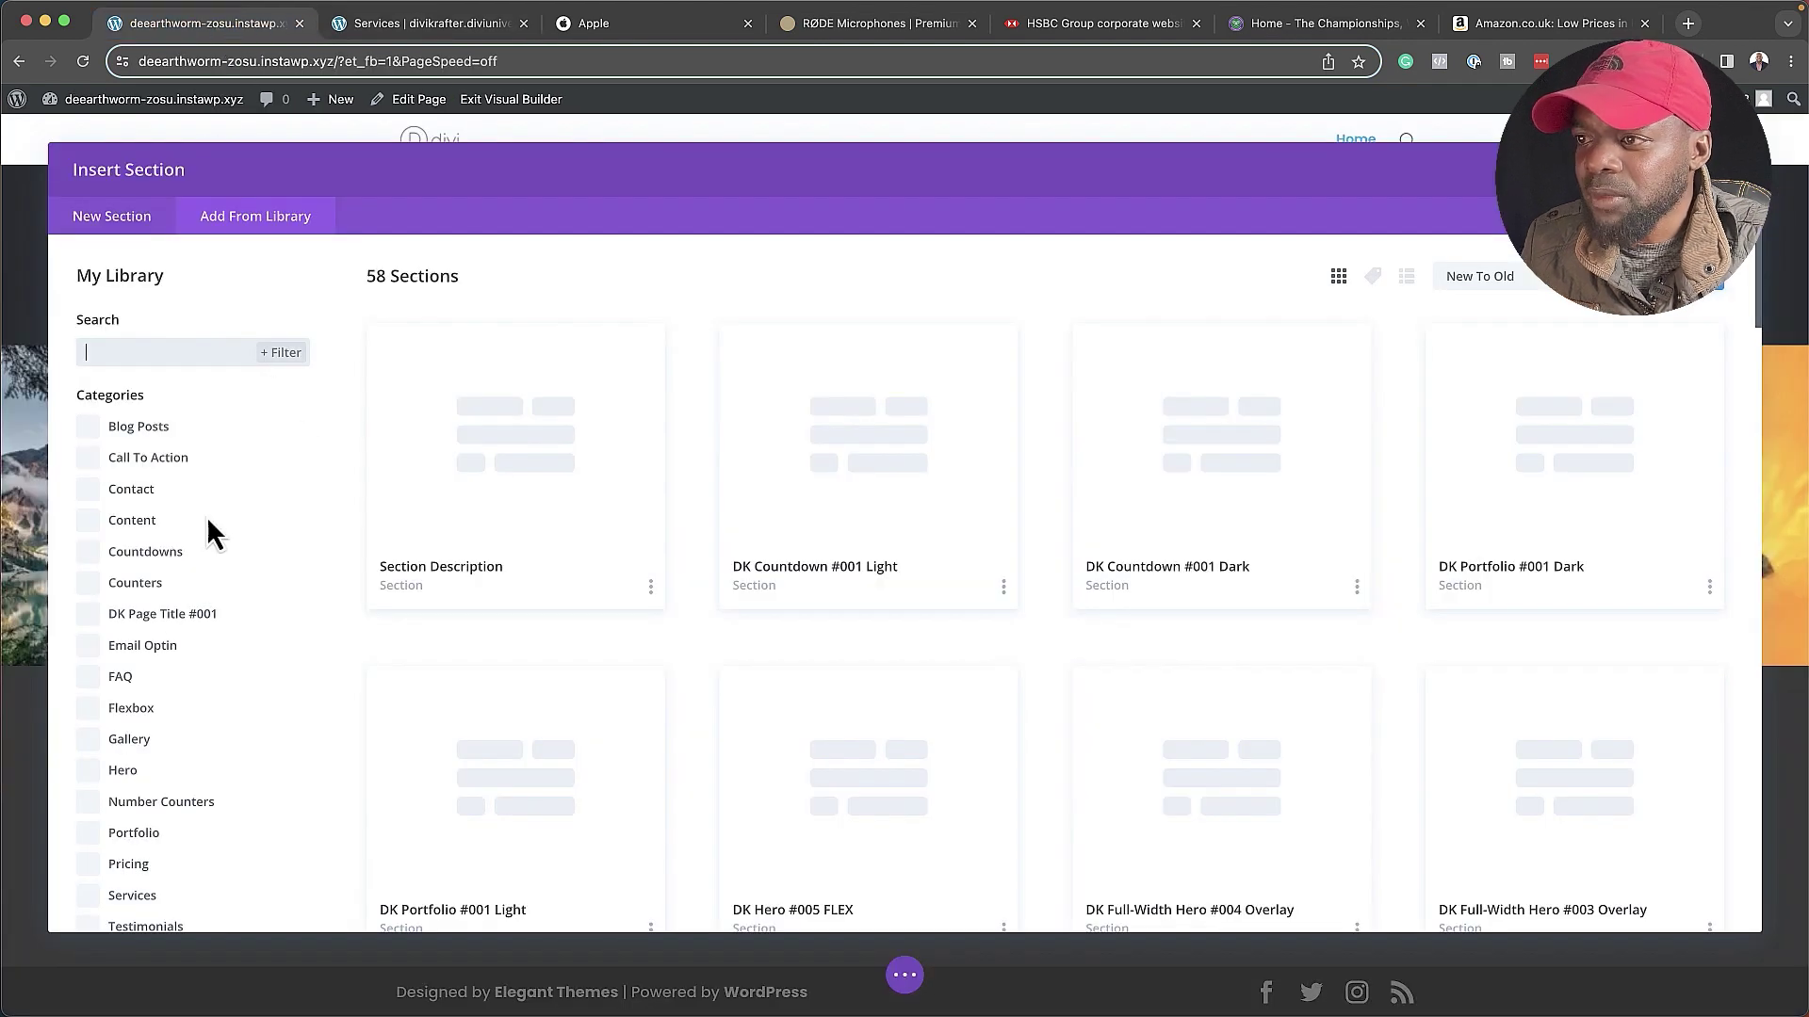
- Filter the library to Services and insert DK Services #001 Light below the gallery
scroll(151, 735, down, 1)
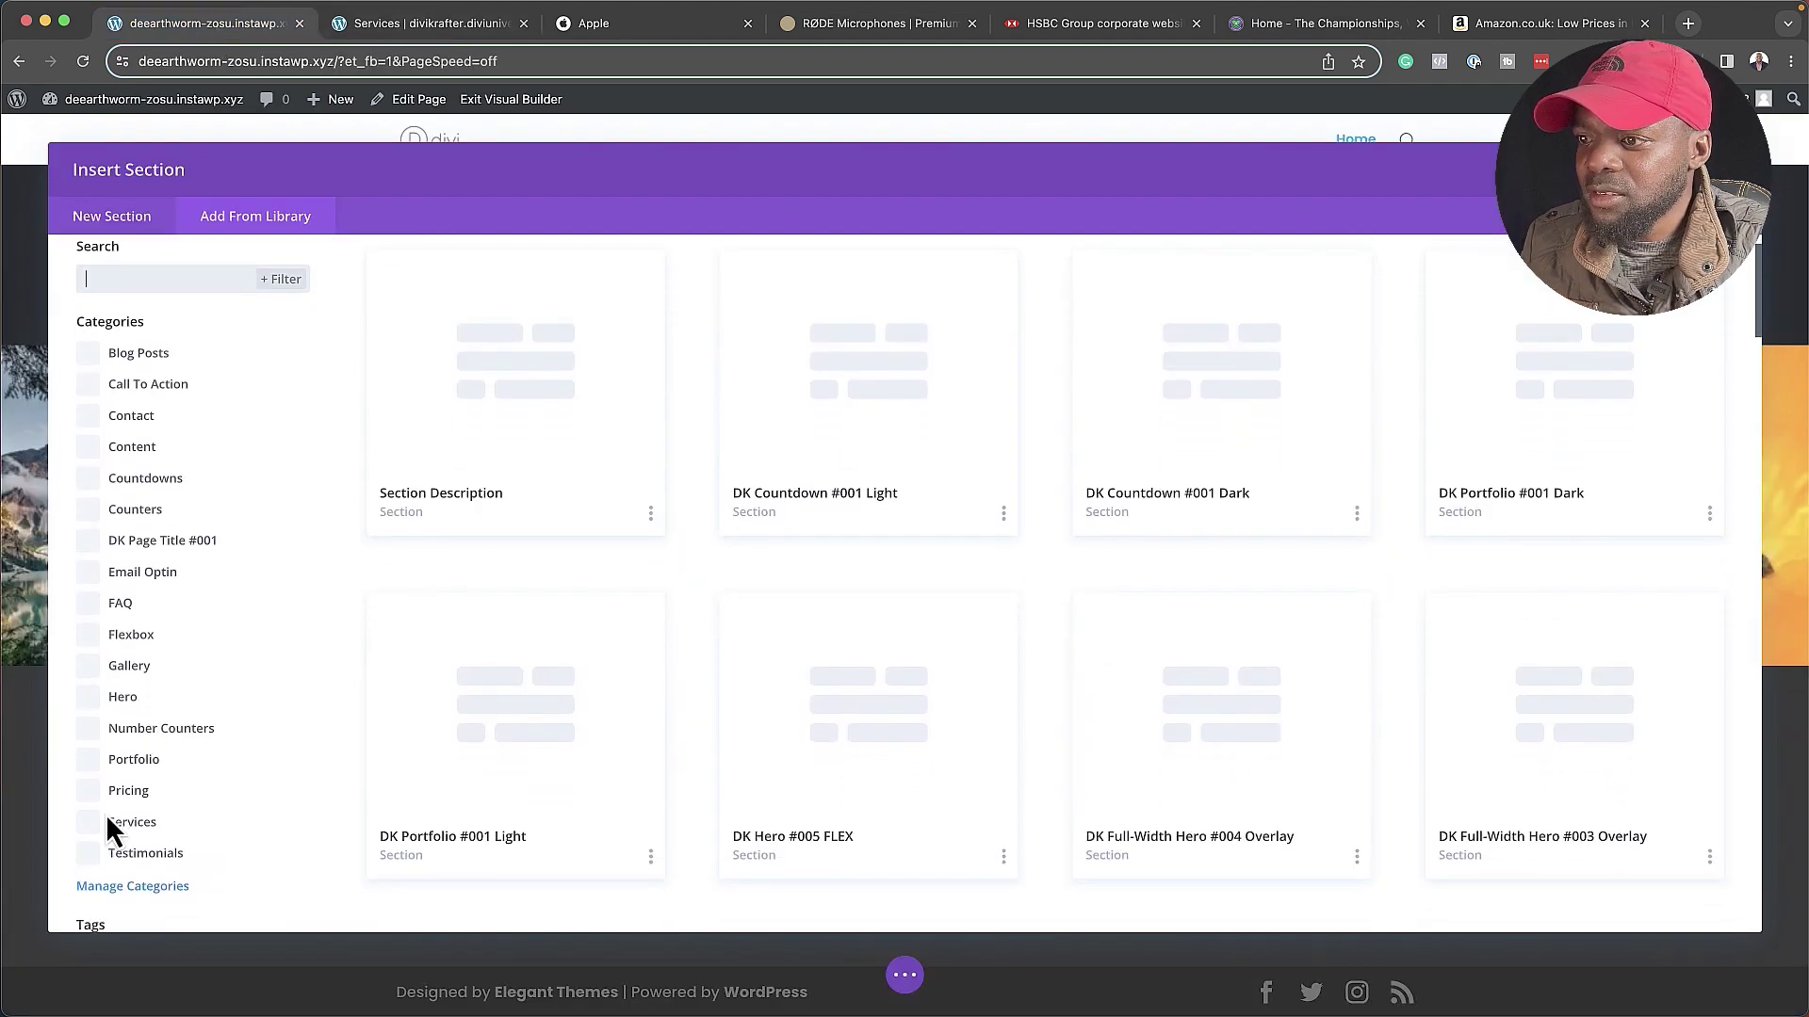
click(111, 825)
scroll(1151, 669, down, 1)
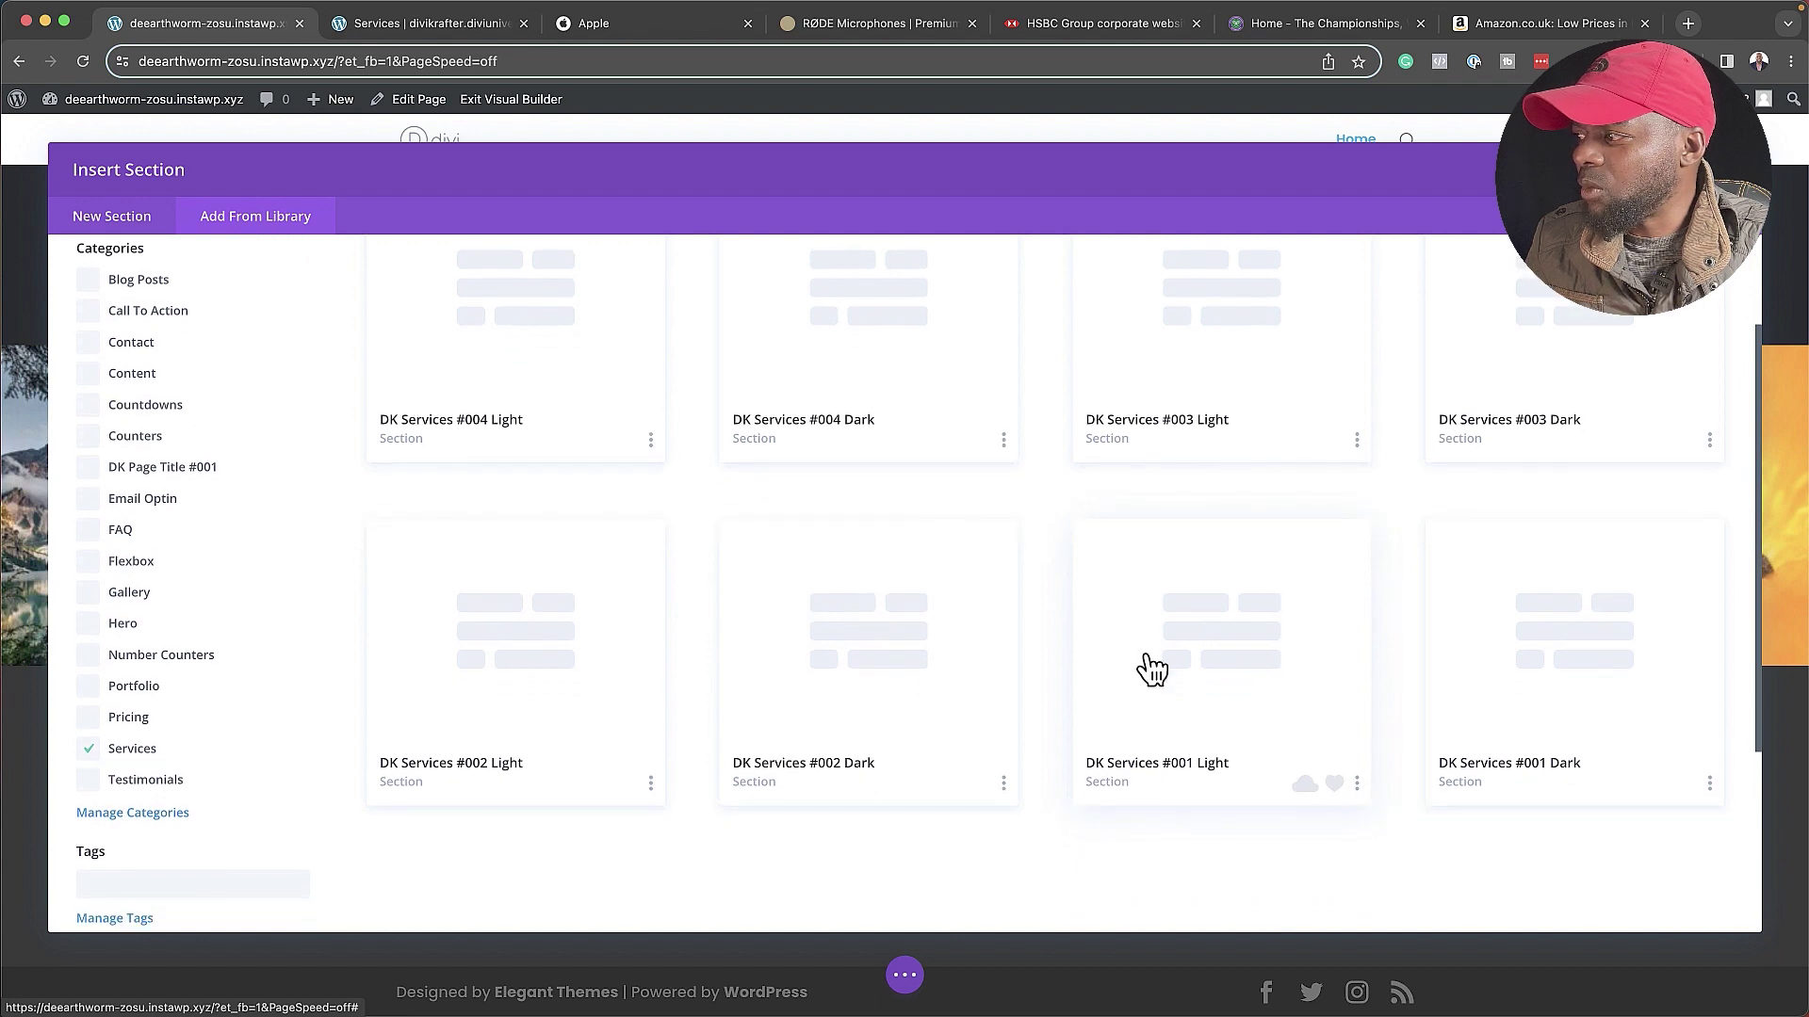
click(1212, 654)
click(508, 859)
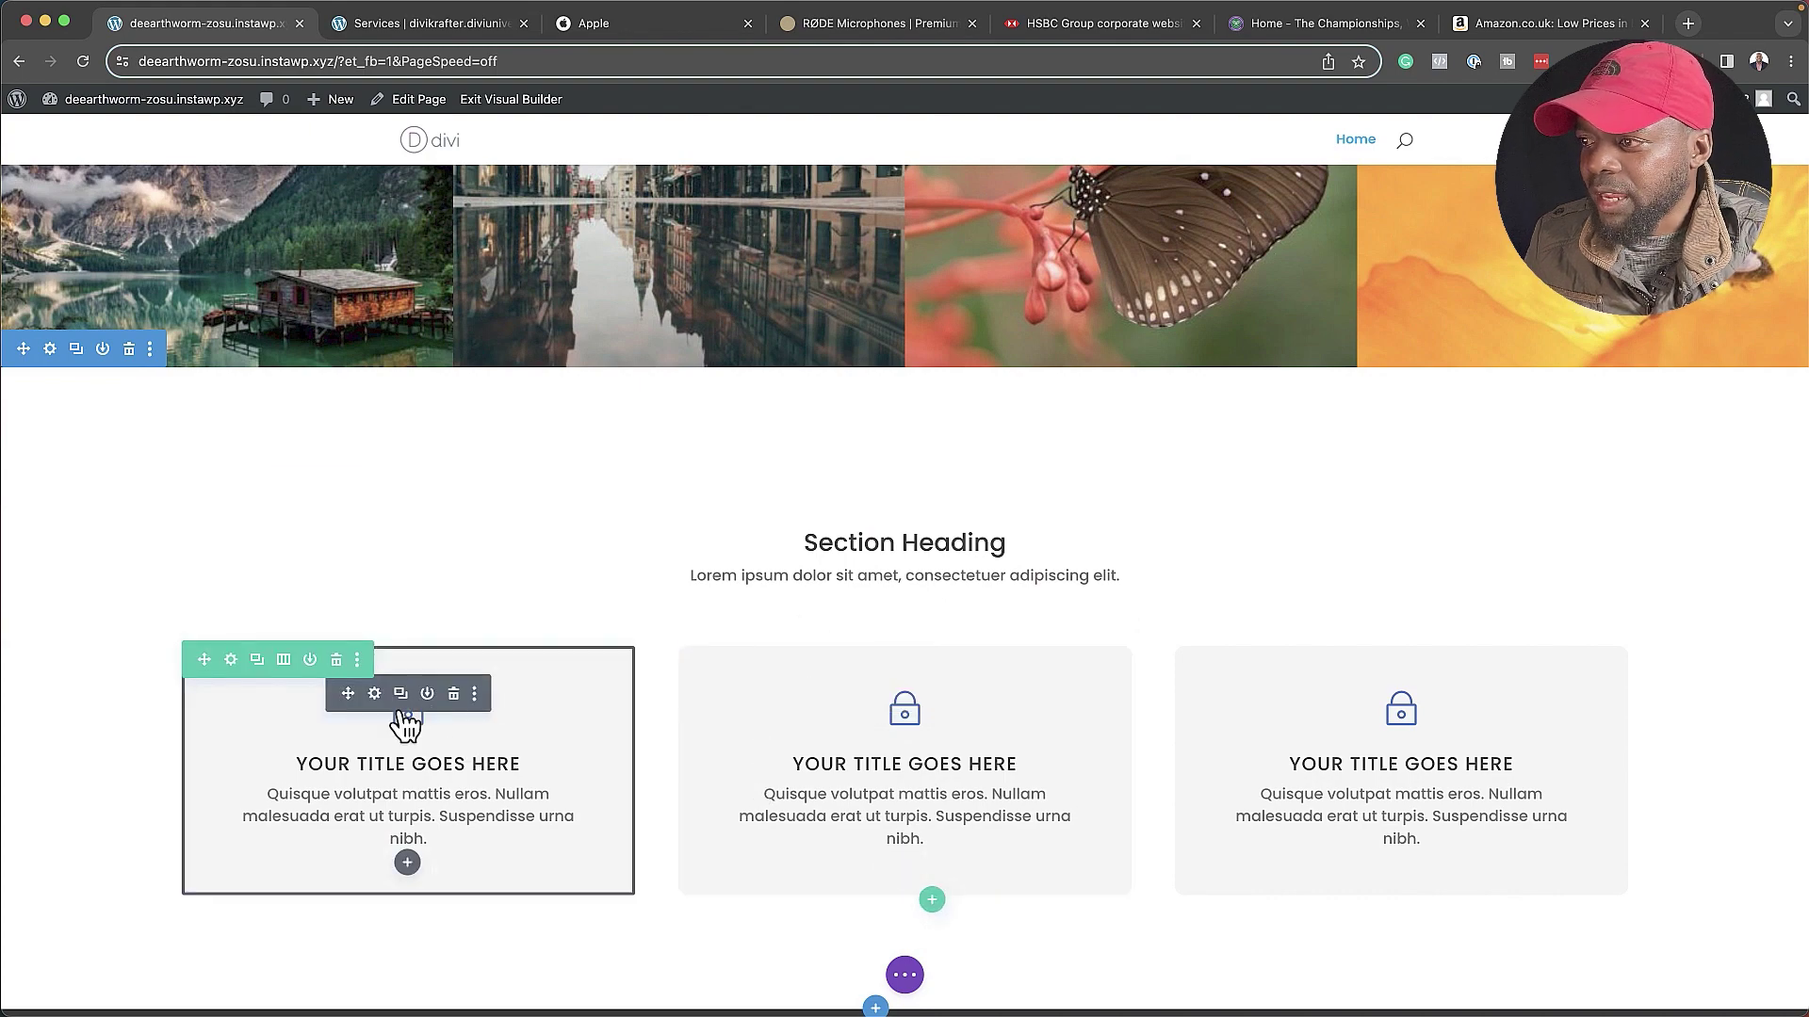
- Replace the first service card's padlock with a filled camera icon found by searching 'camera'
click(374, 694)
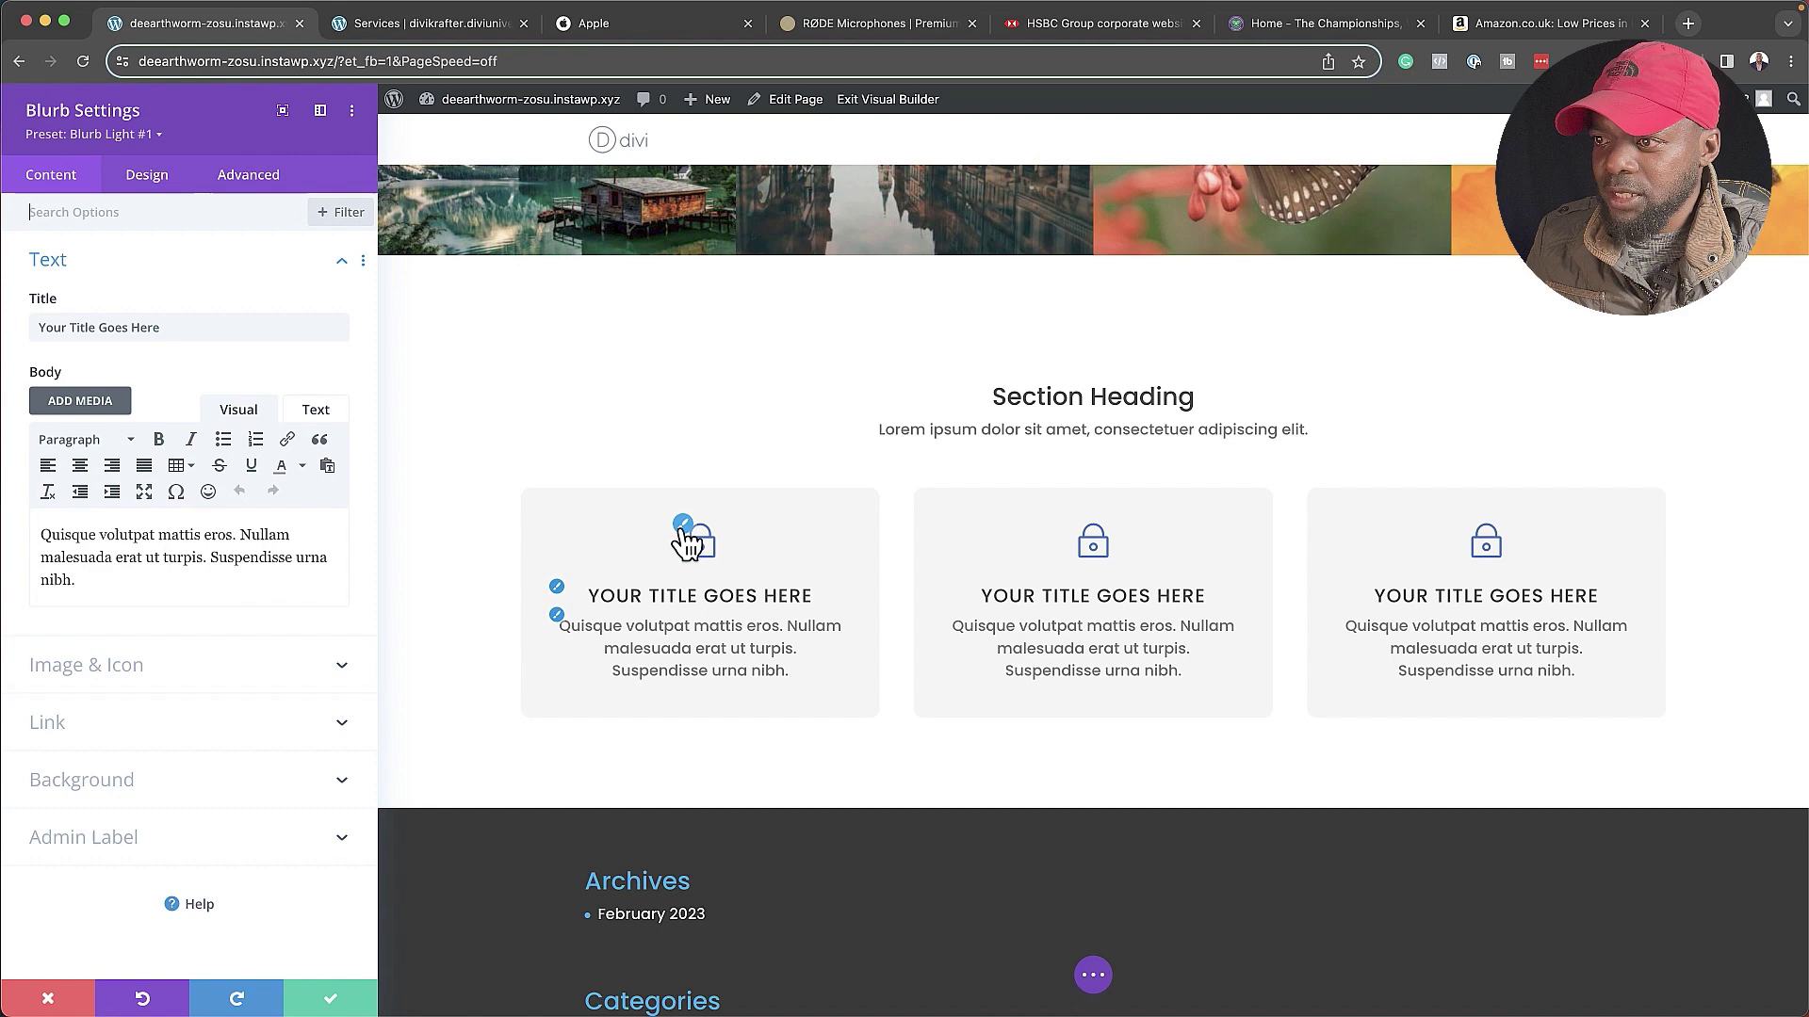
click(179, 664)
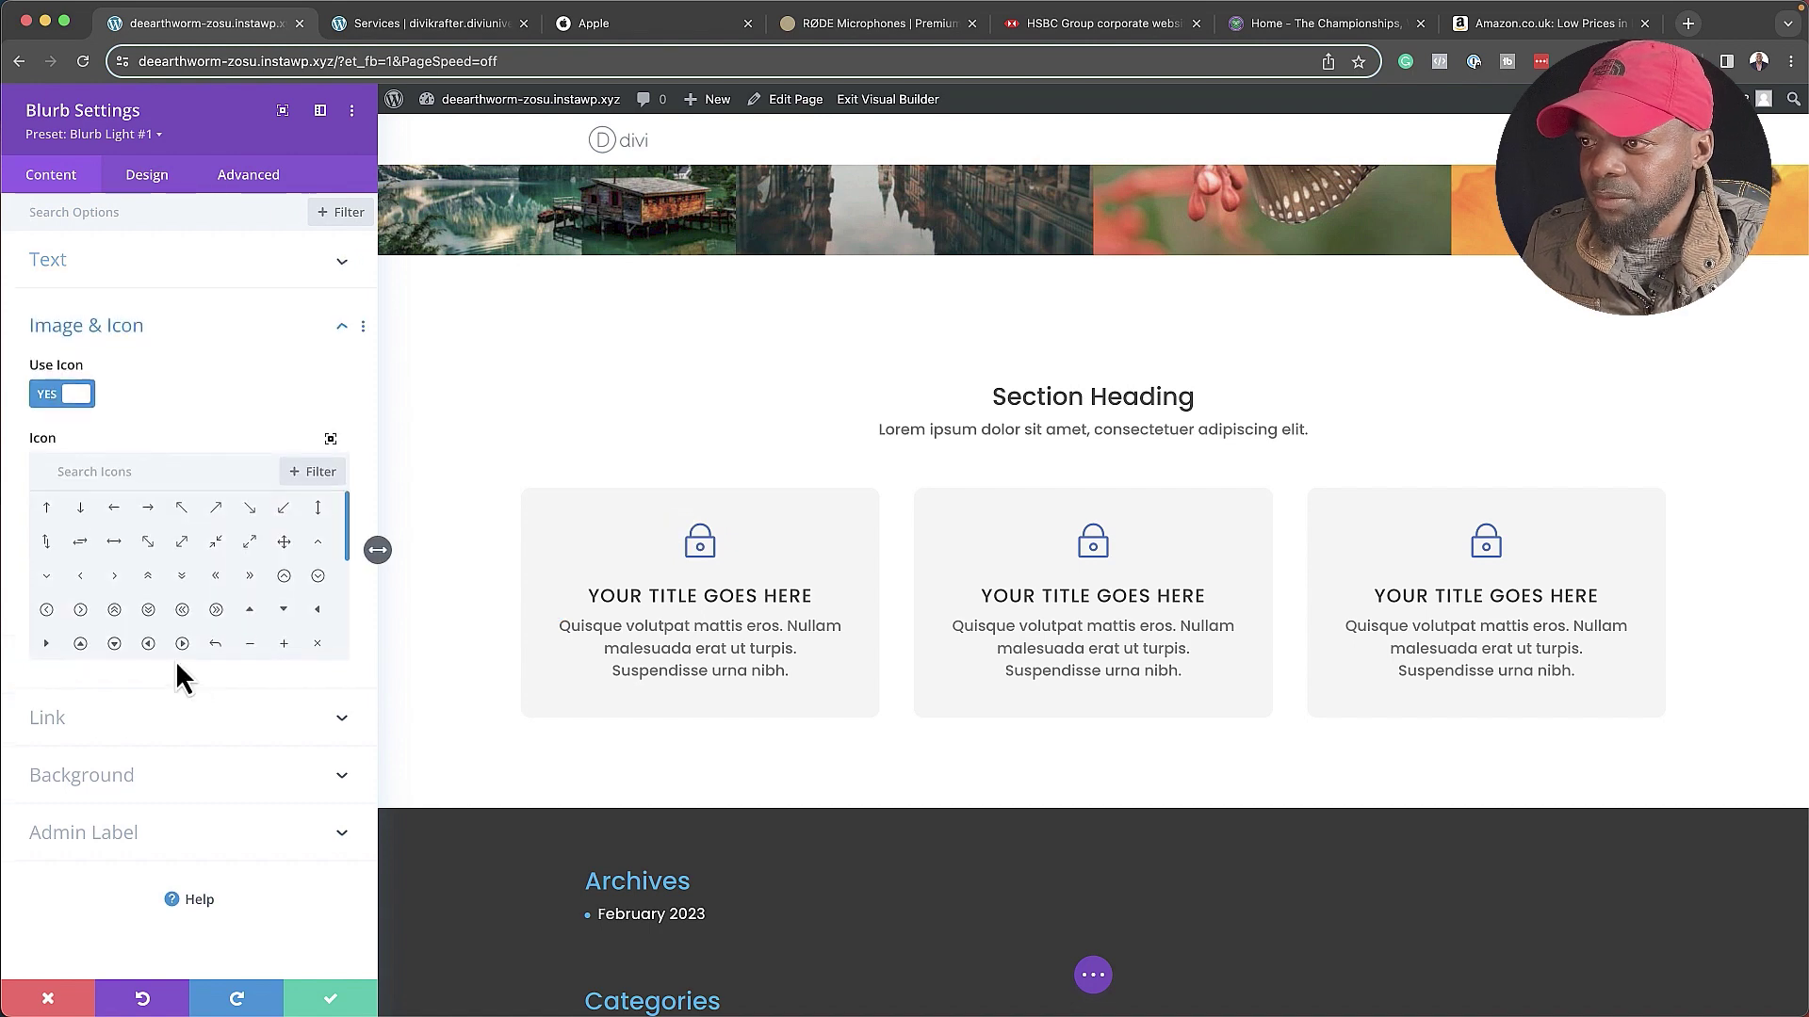
click(203, 482)
text(camera)
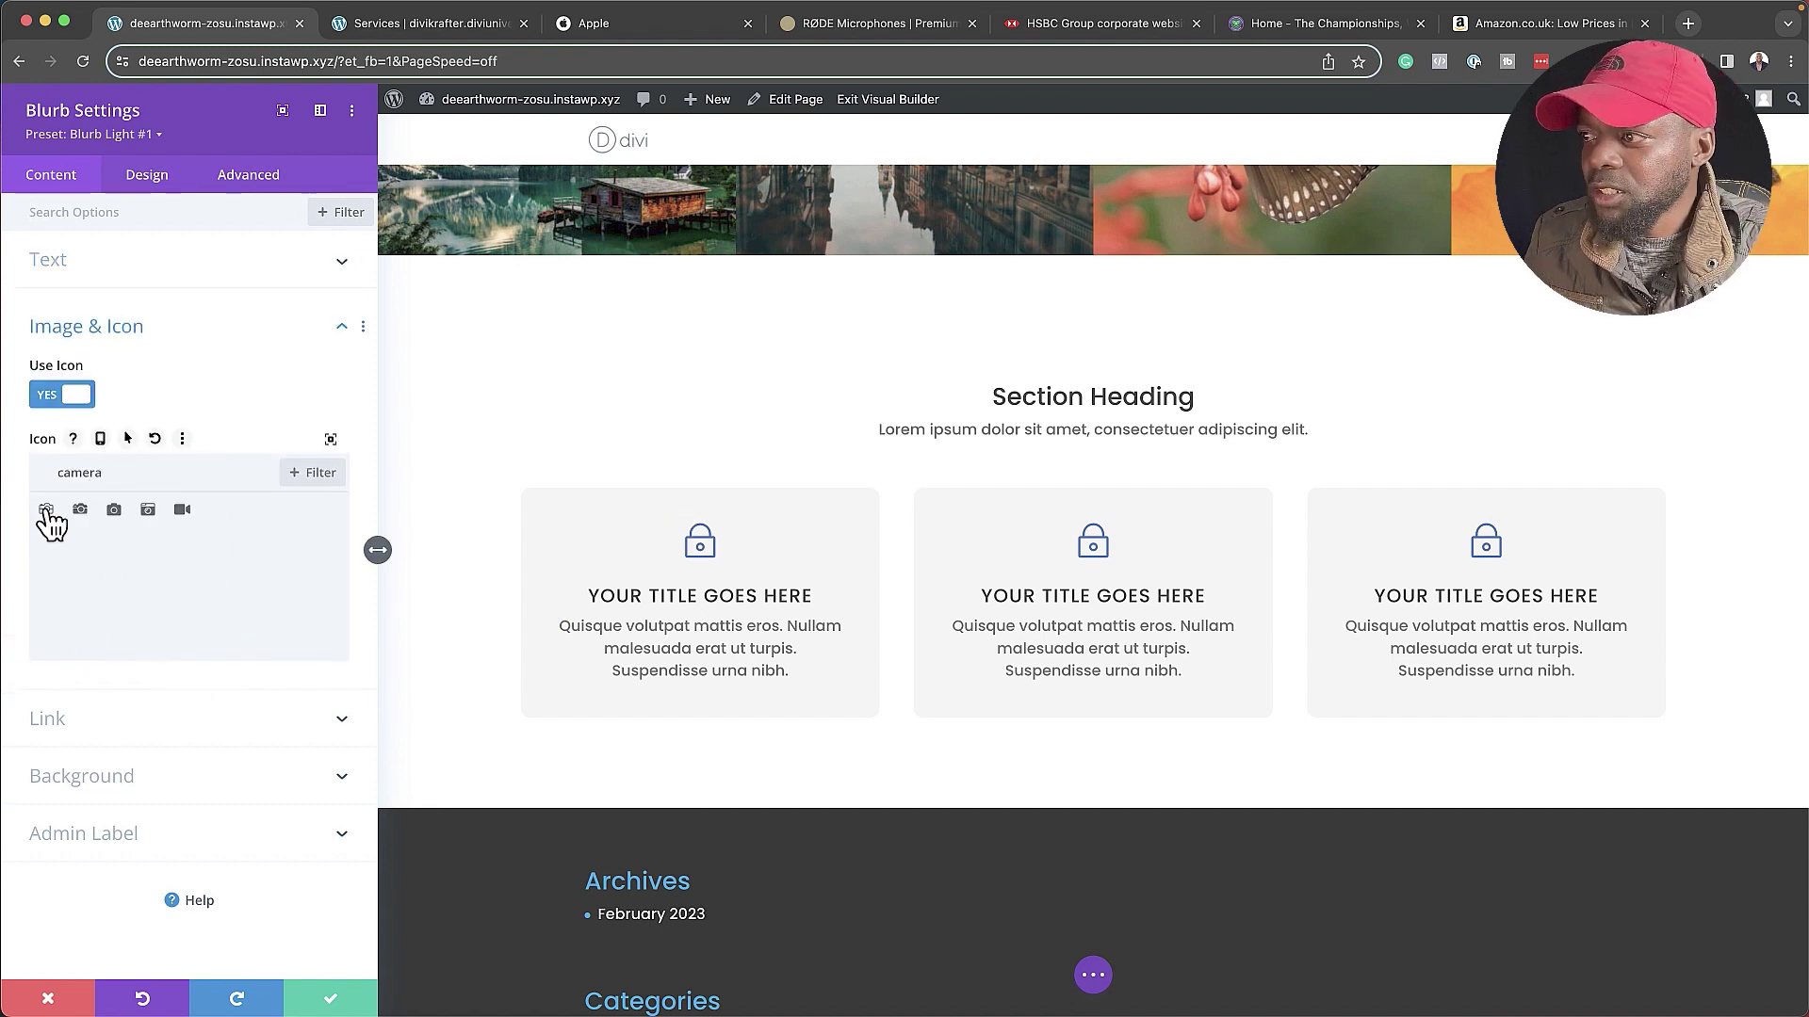
click(46, 512)
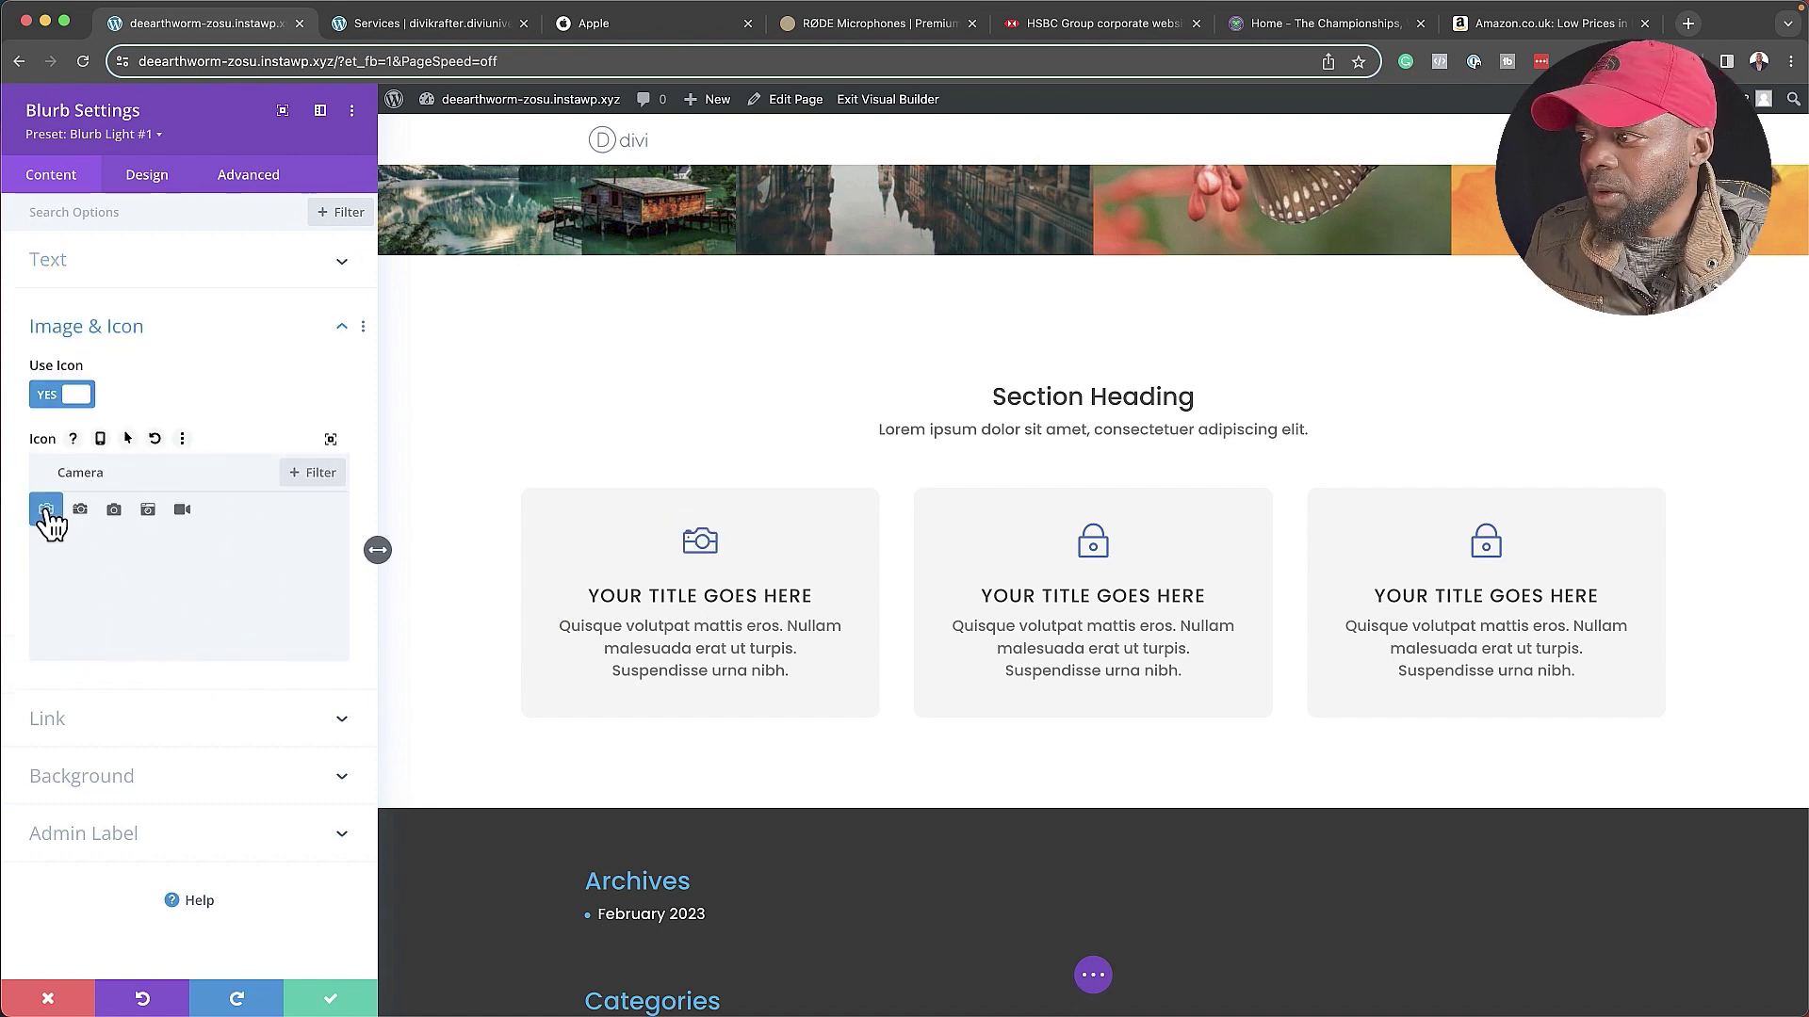
click(115, 512)
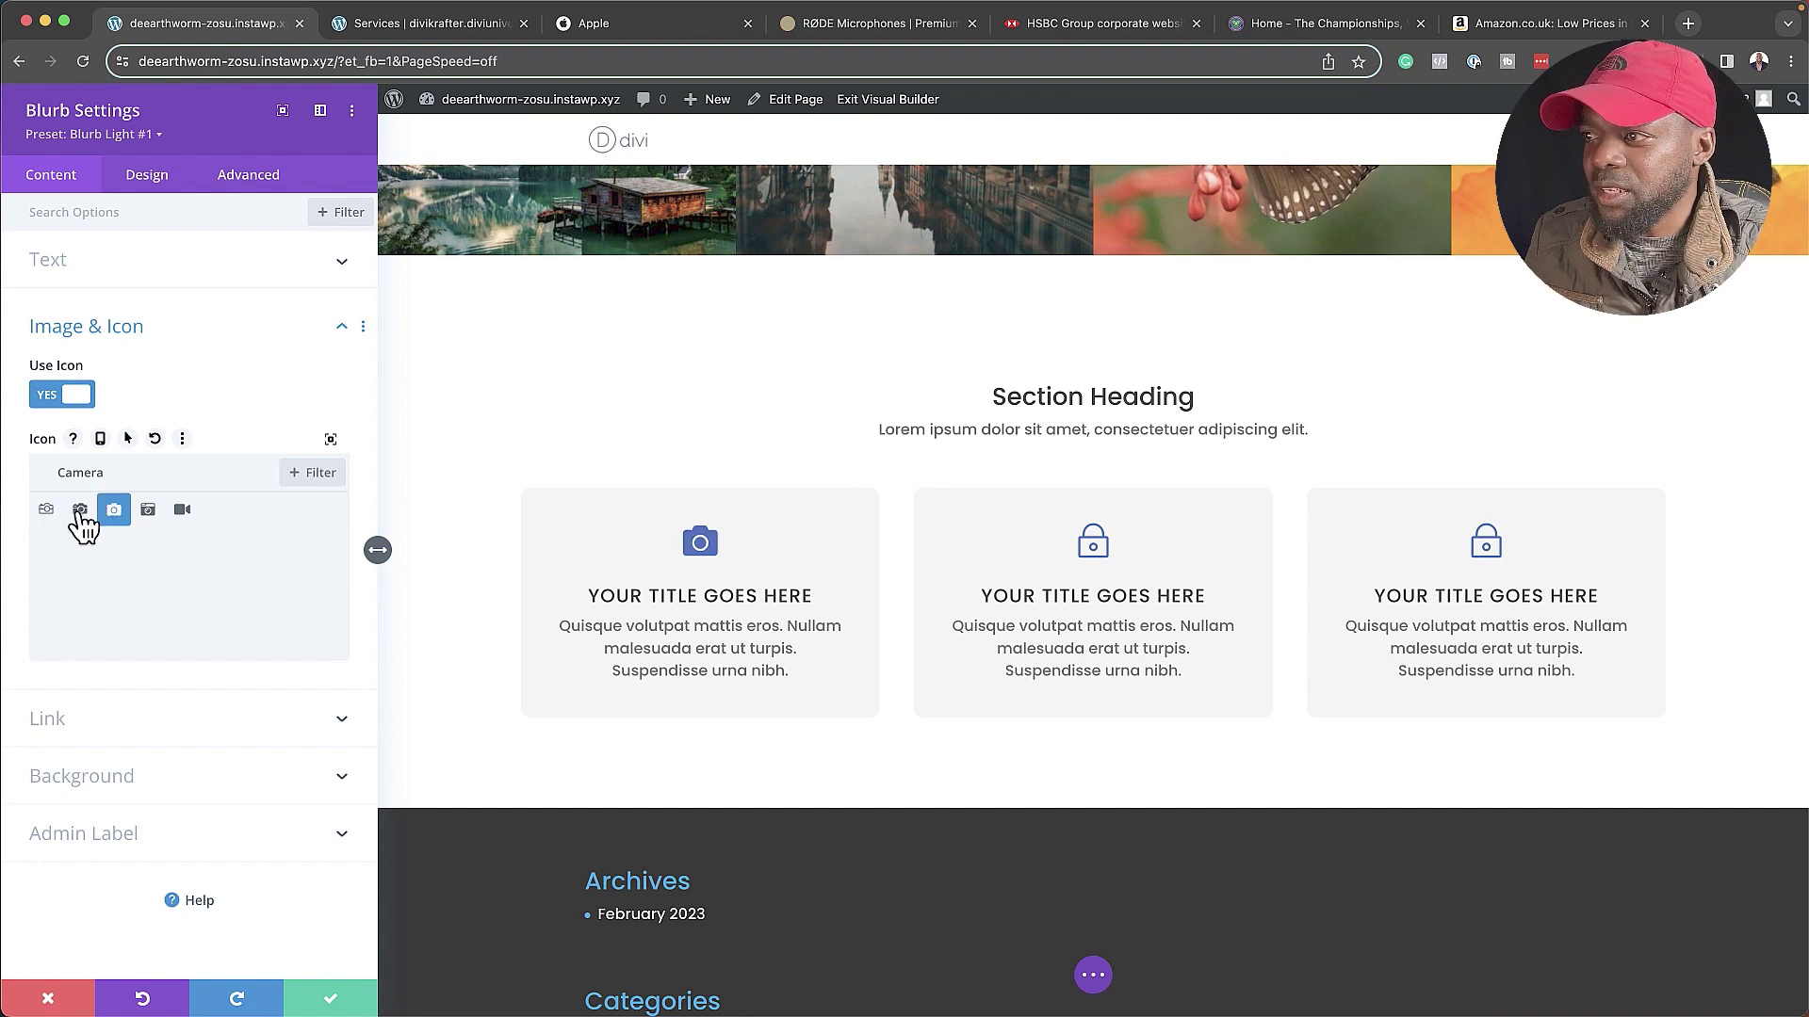
click(79, 512)
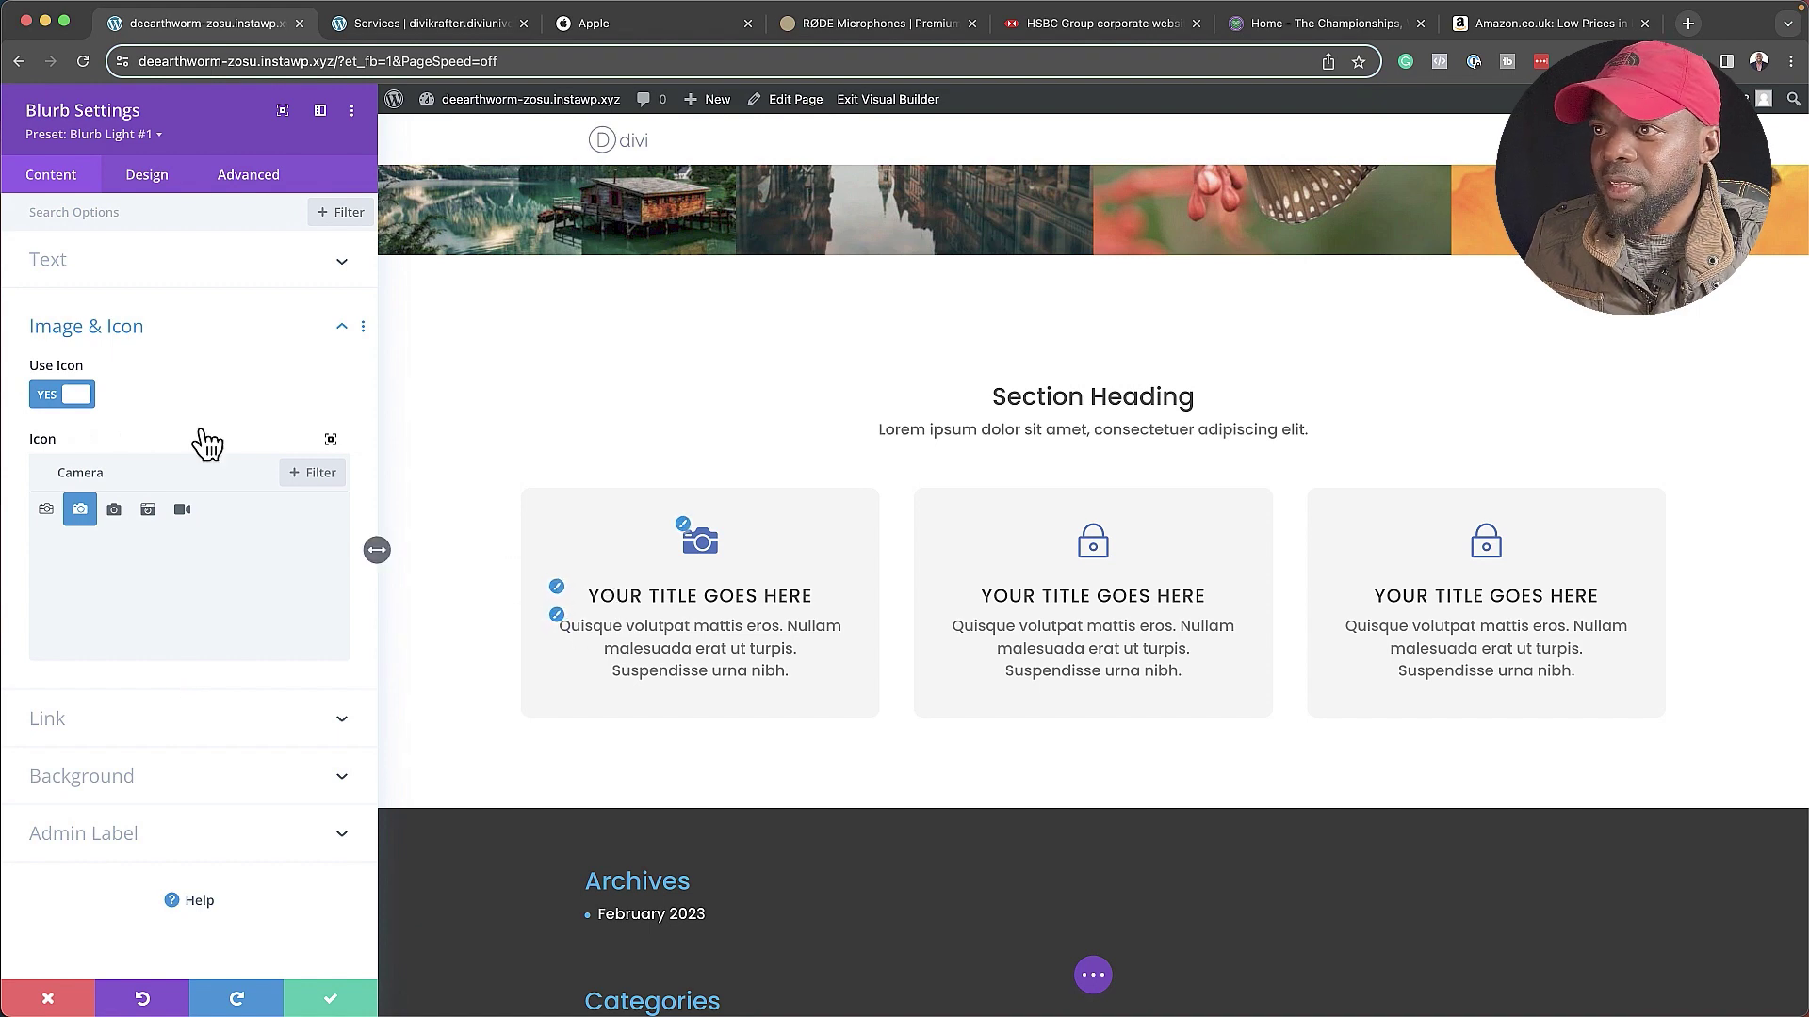
click(143, 274)
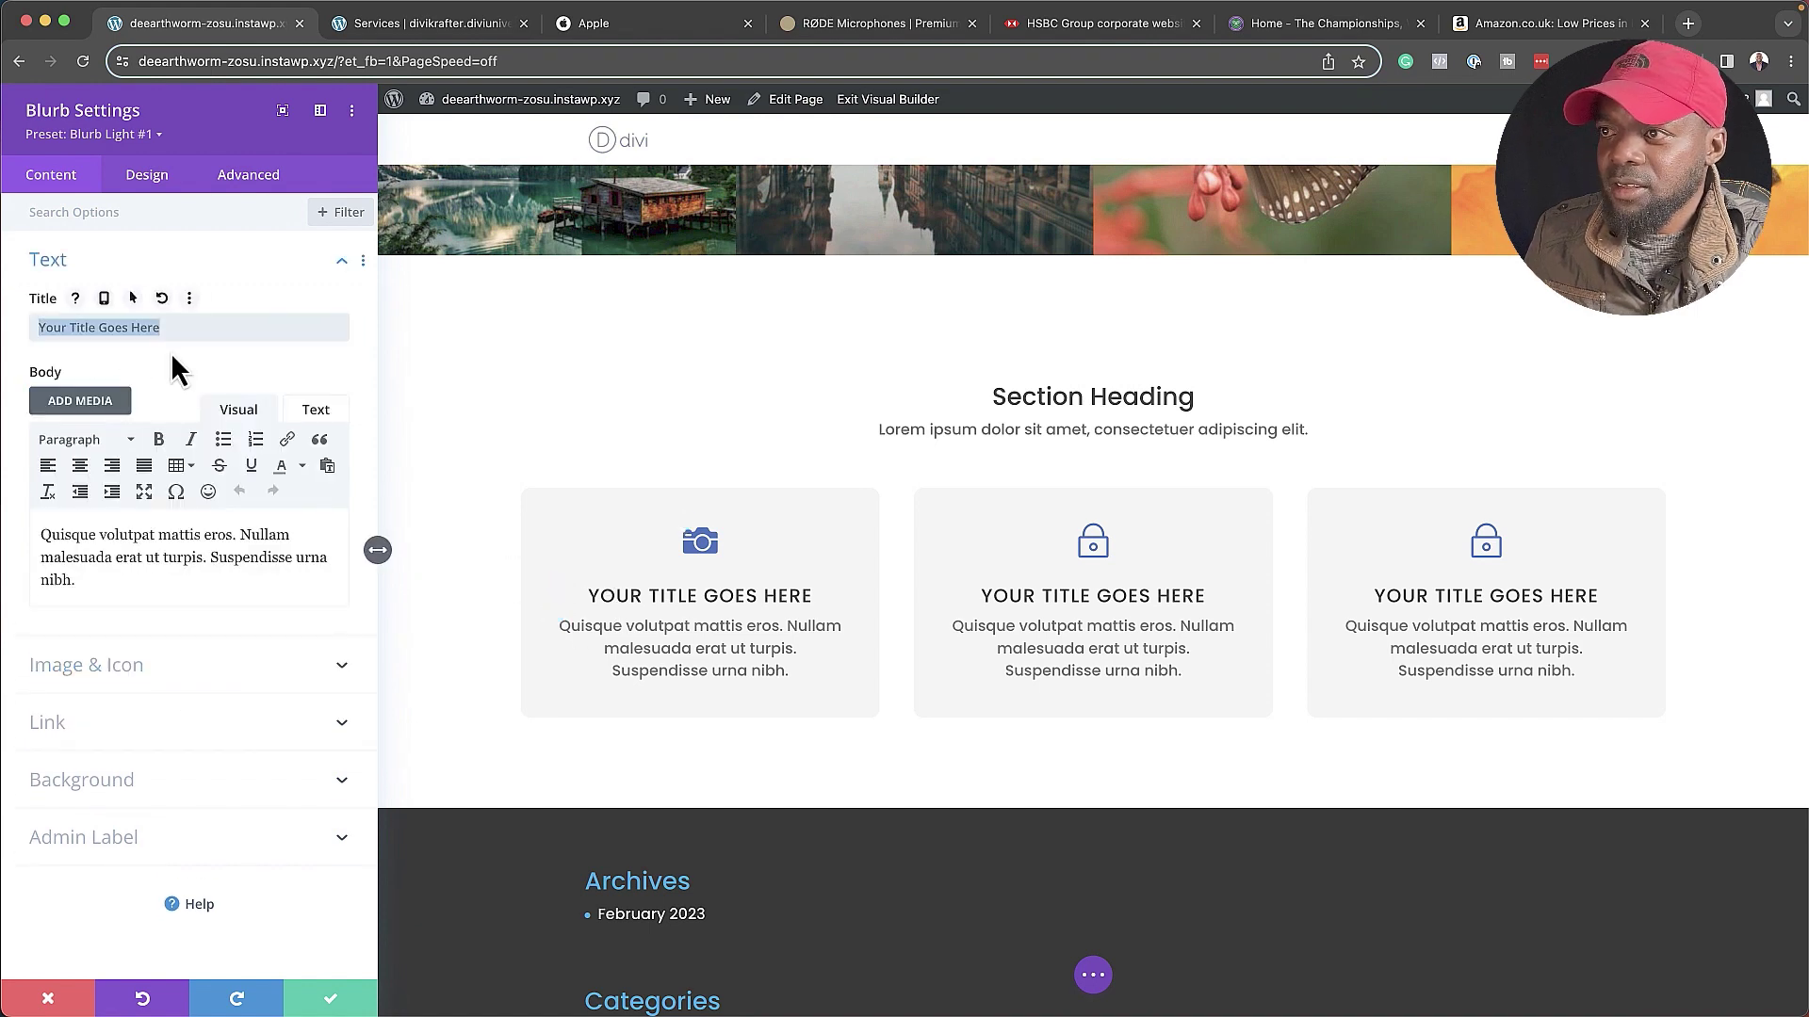
- Title the first card 'Photography', save it, and retitle the second card 'Filmaking'
text(Photography)
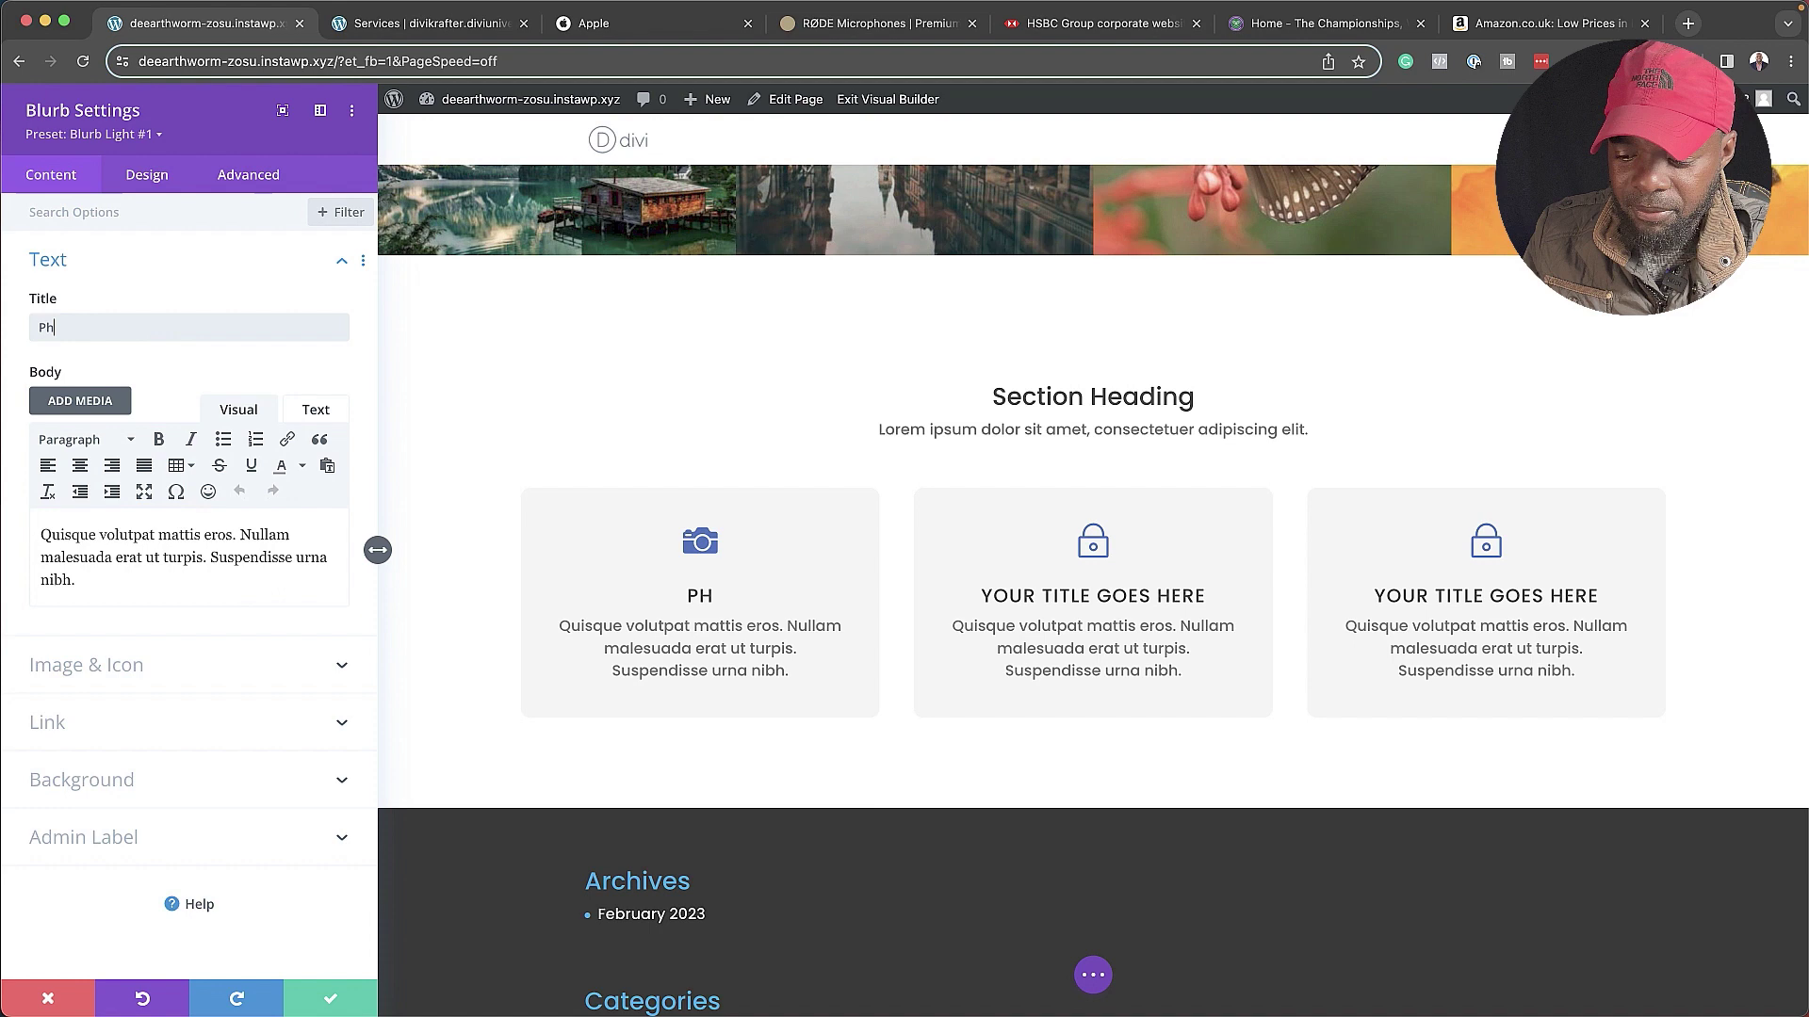
click(332, 1001)
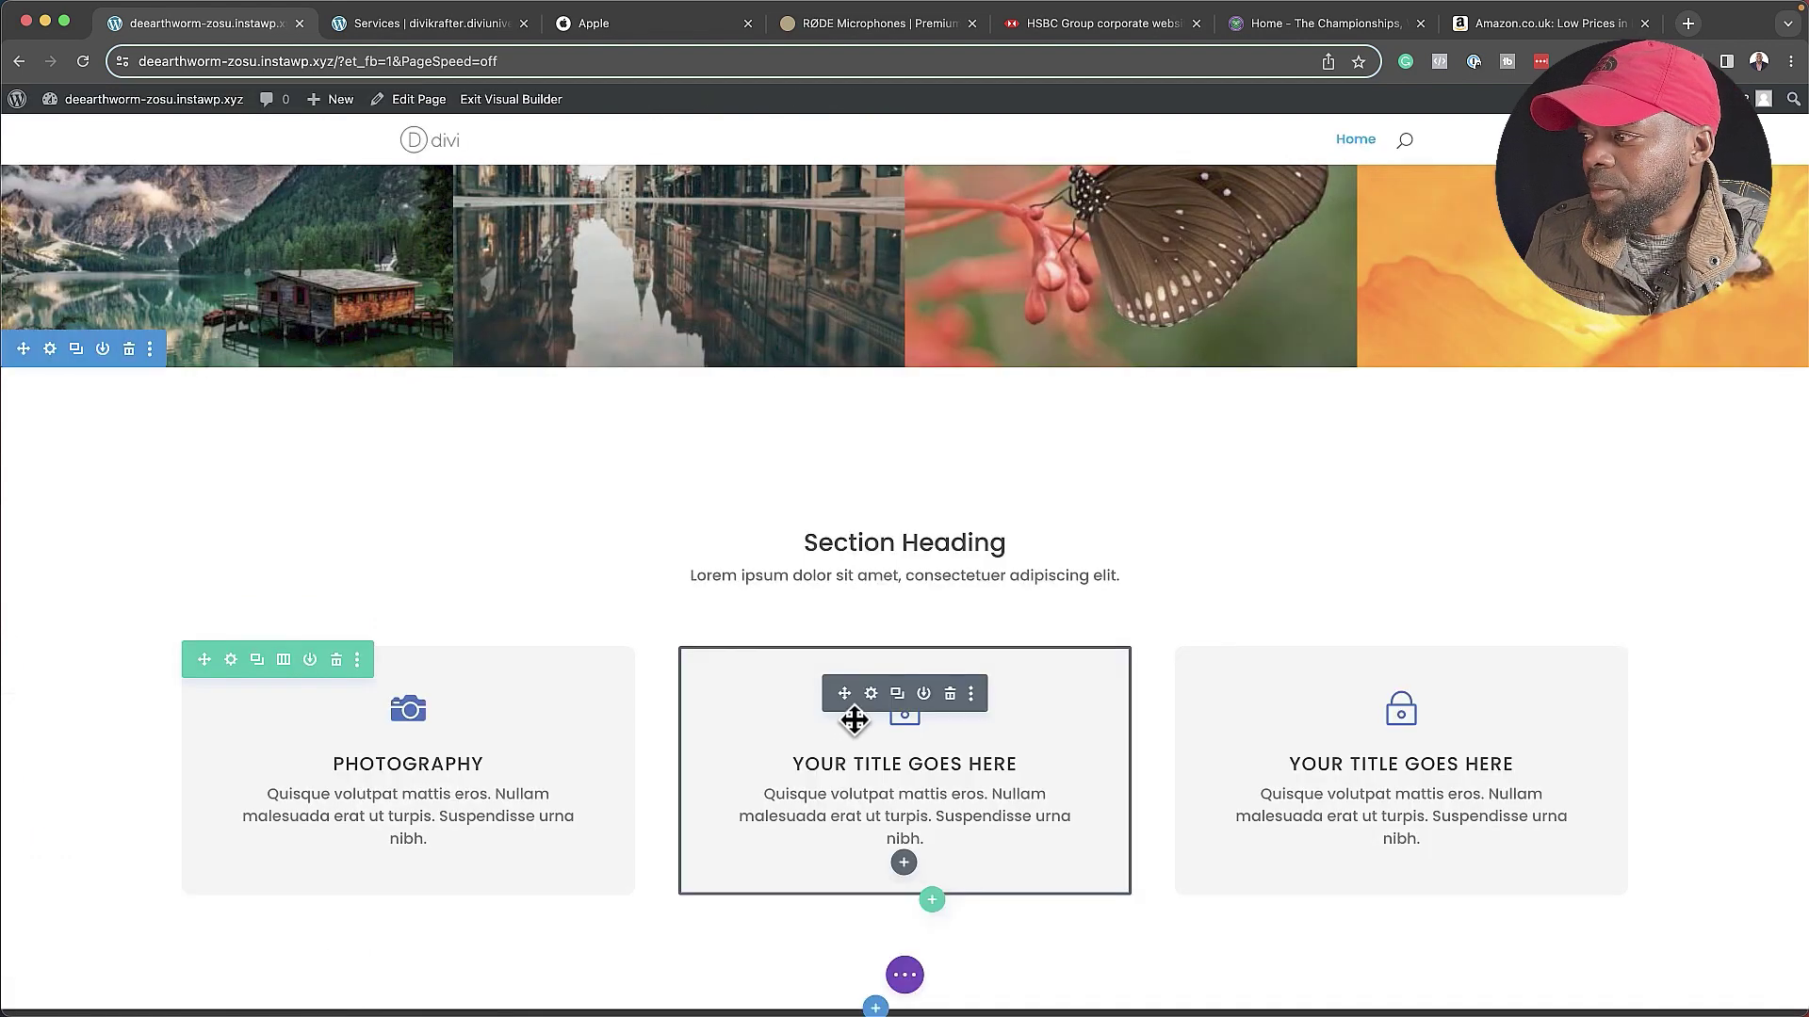
click(871, 695)
text(Filmaking)
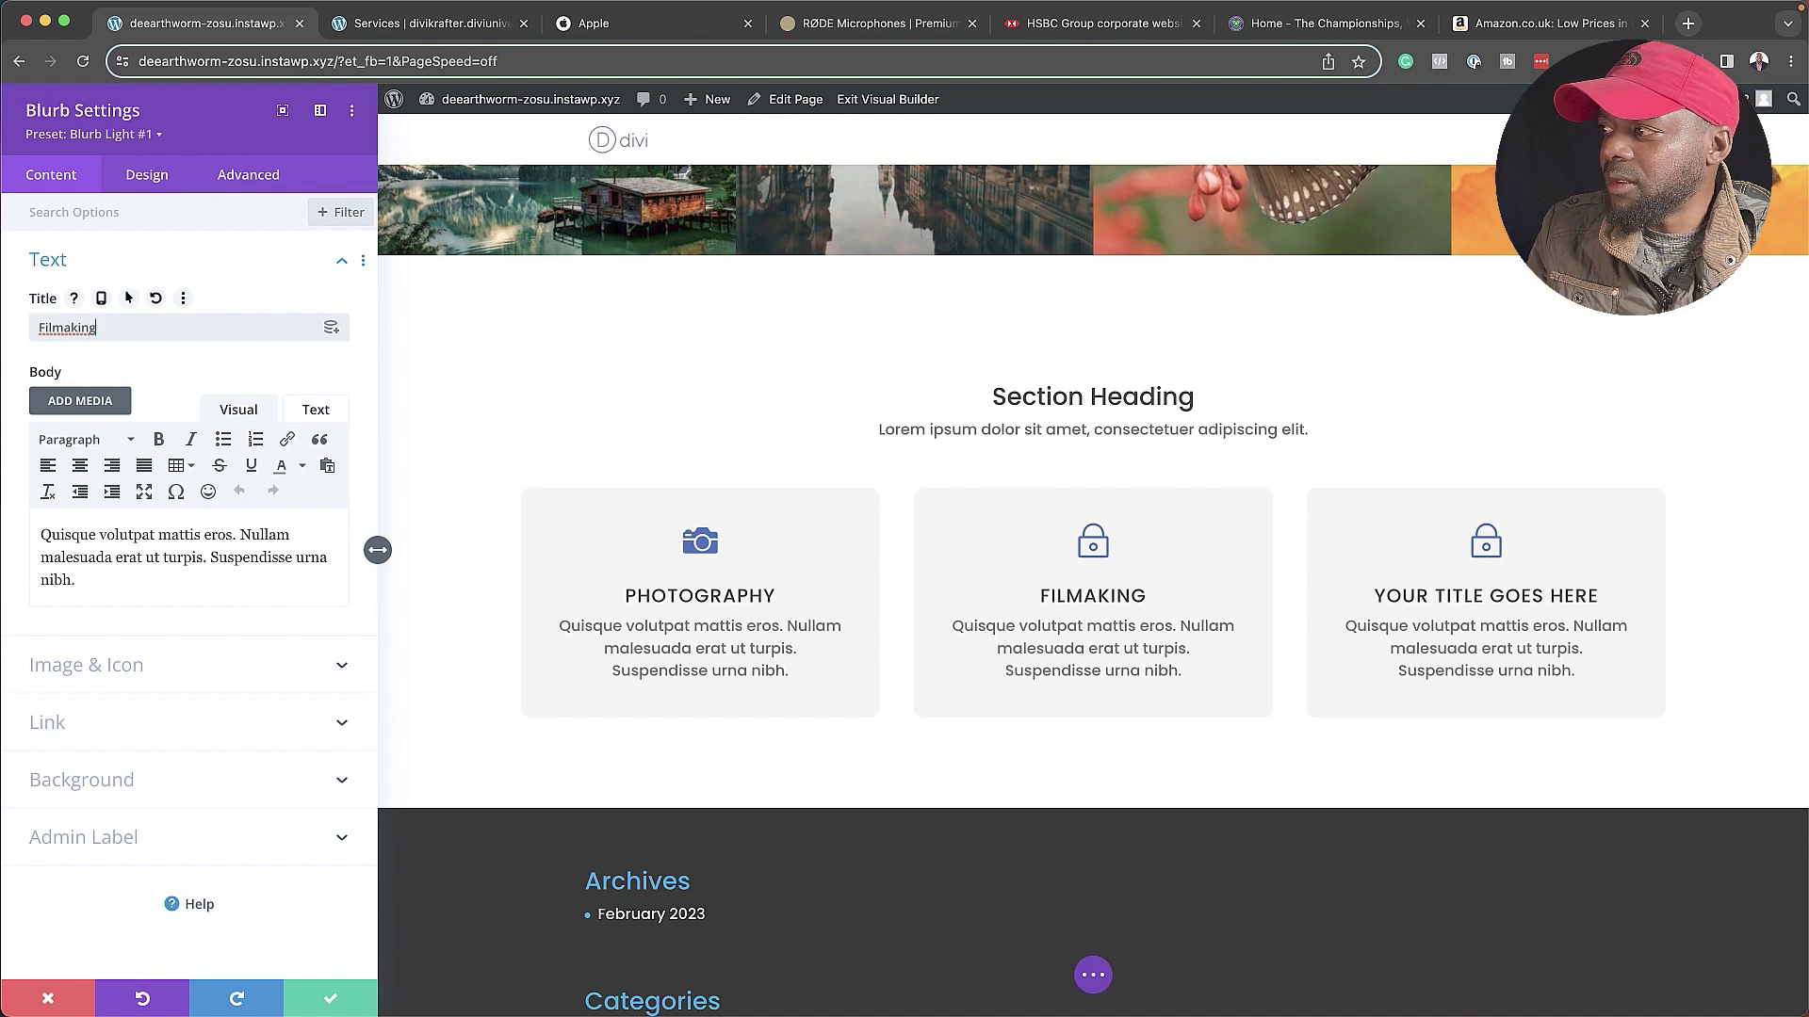
- Give the second card a film-strip icon, save it, and view the live page
click(85, 665)
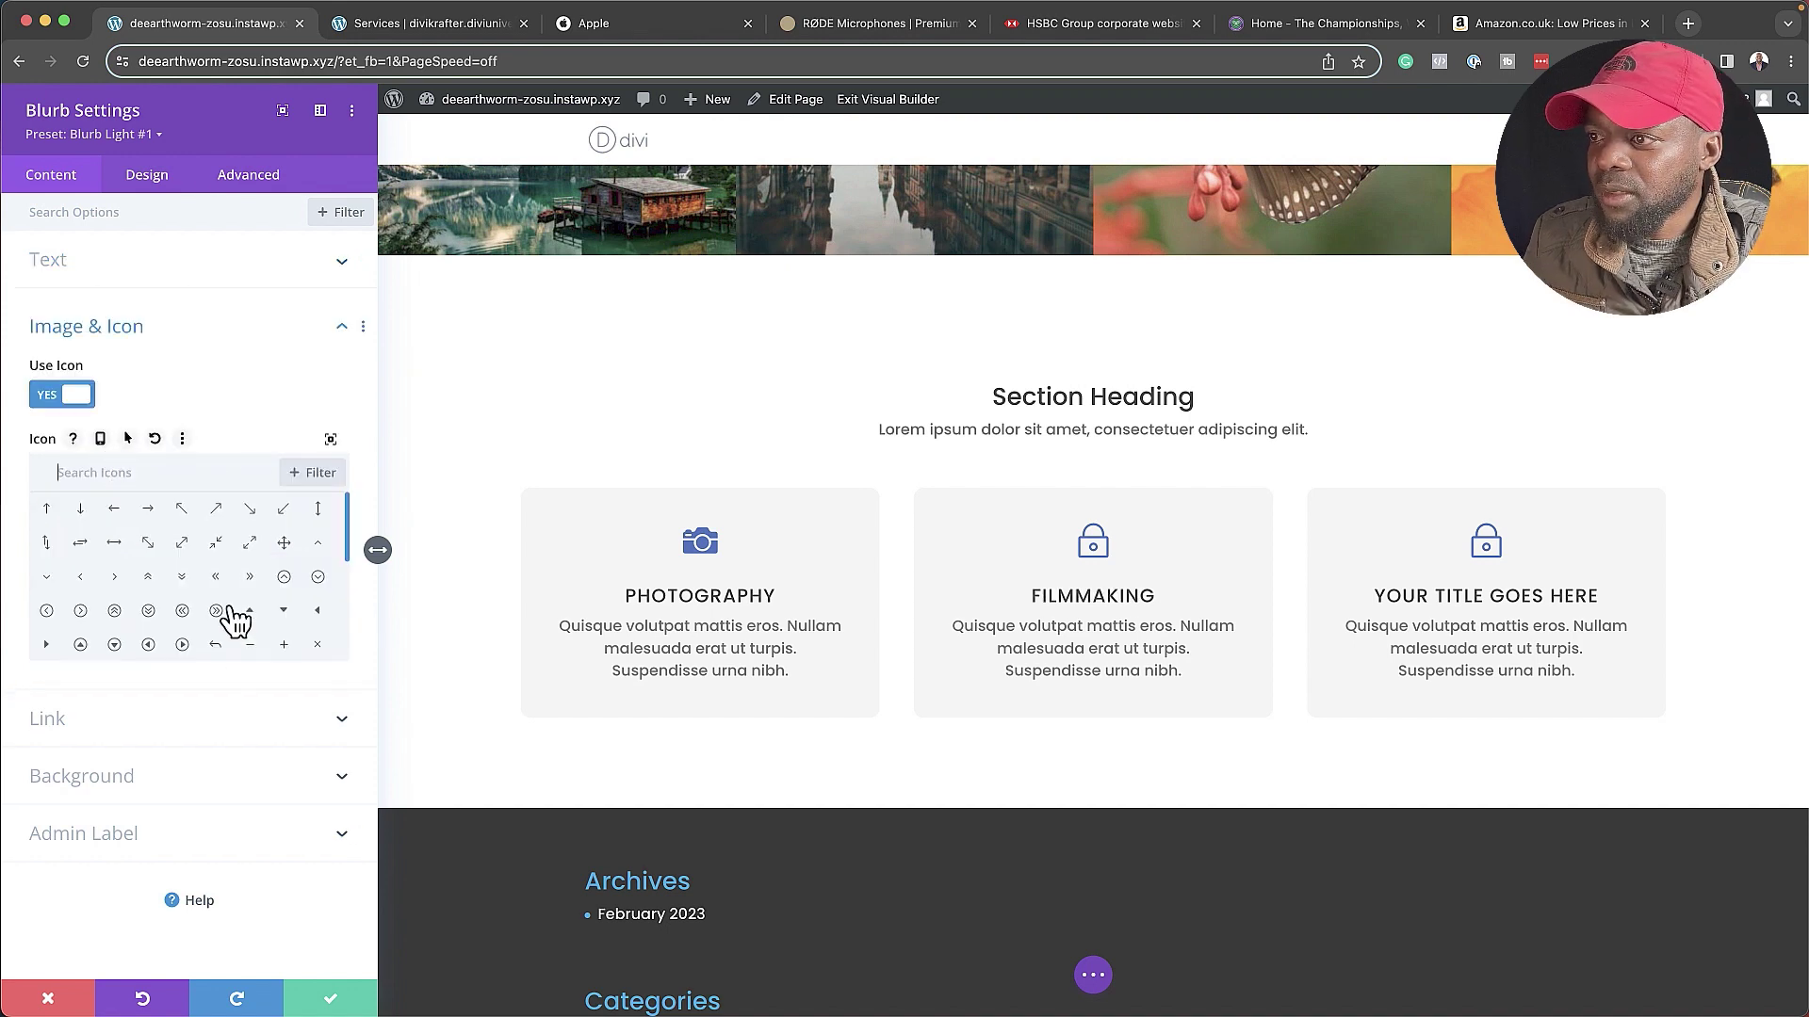
scroll(232, 615, down, 5)
scroll(236, 617, down, 3)
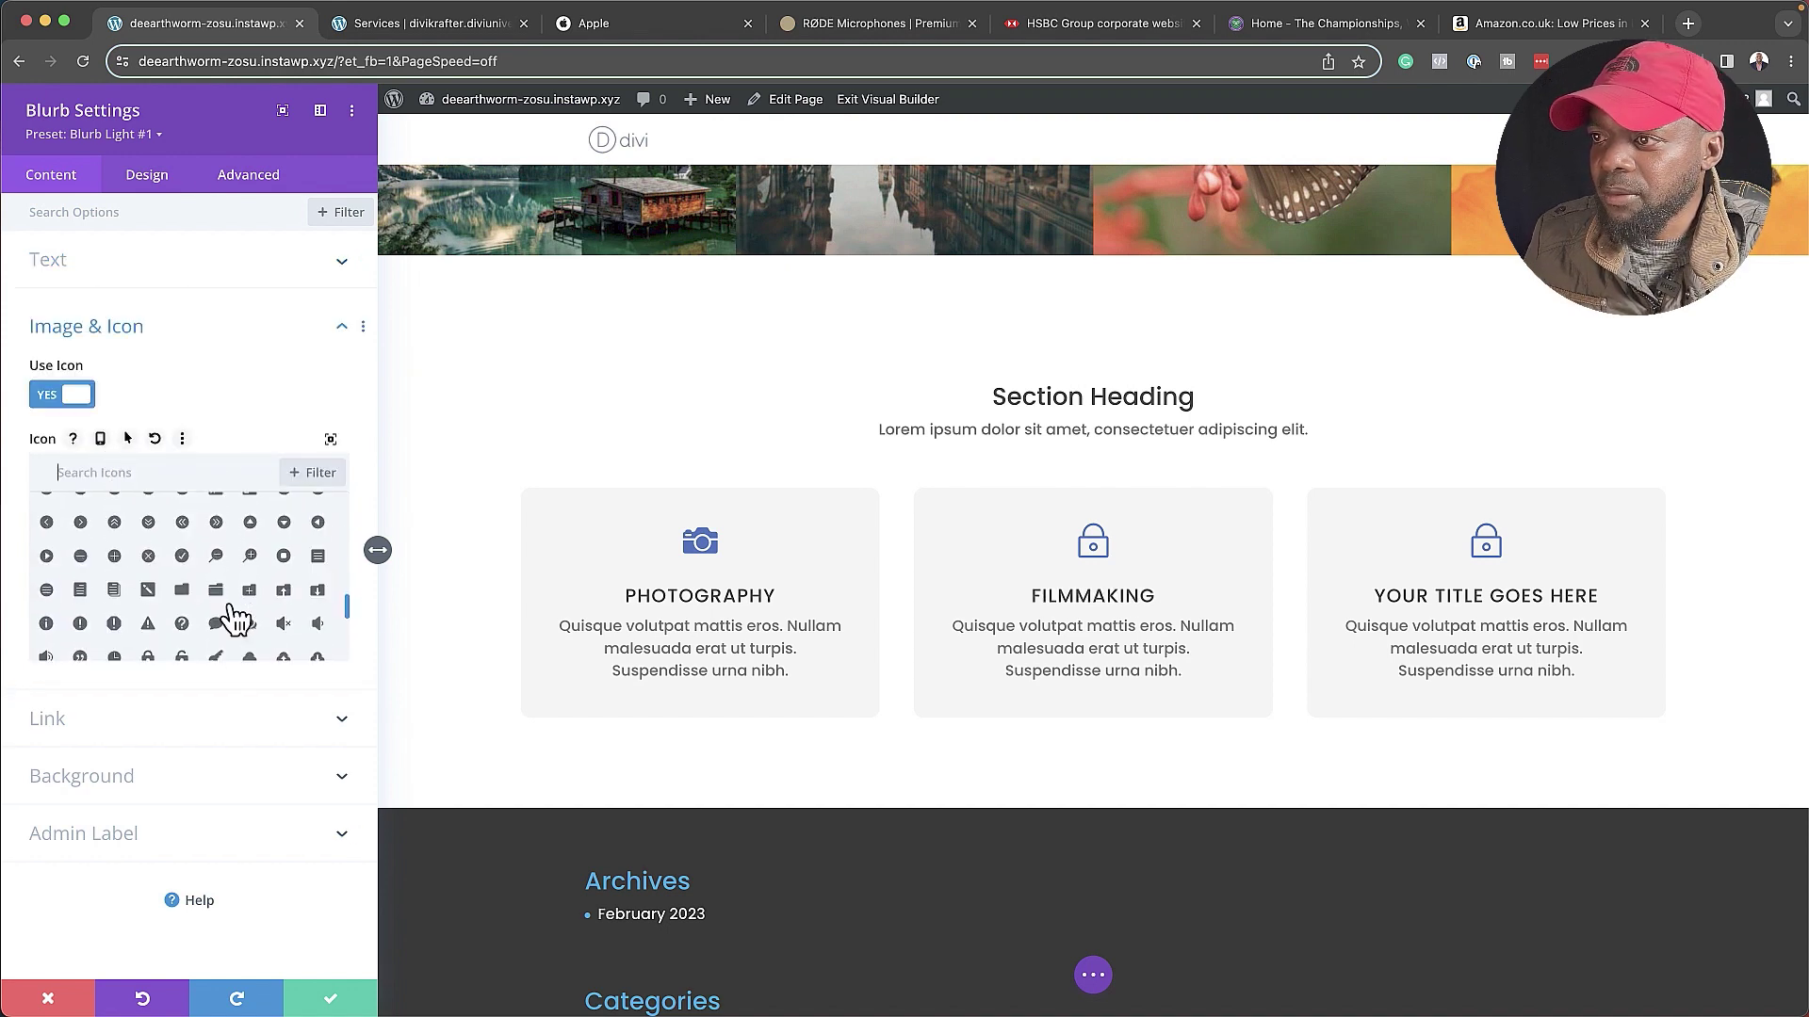
scroll(207, 584, up, 3)
click(183, 539)
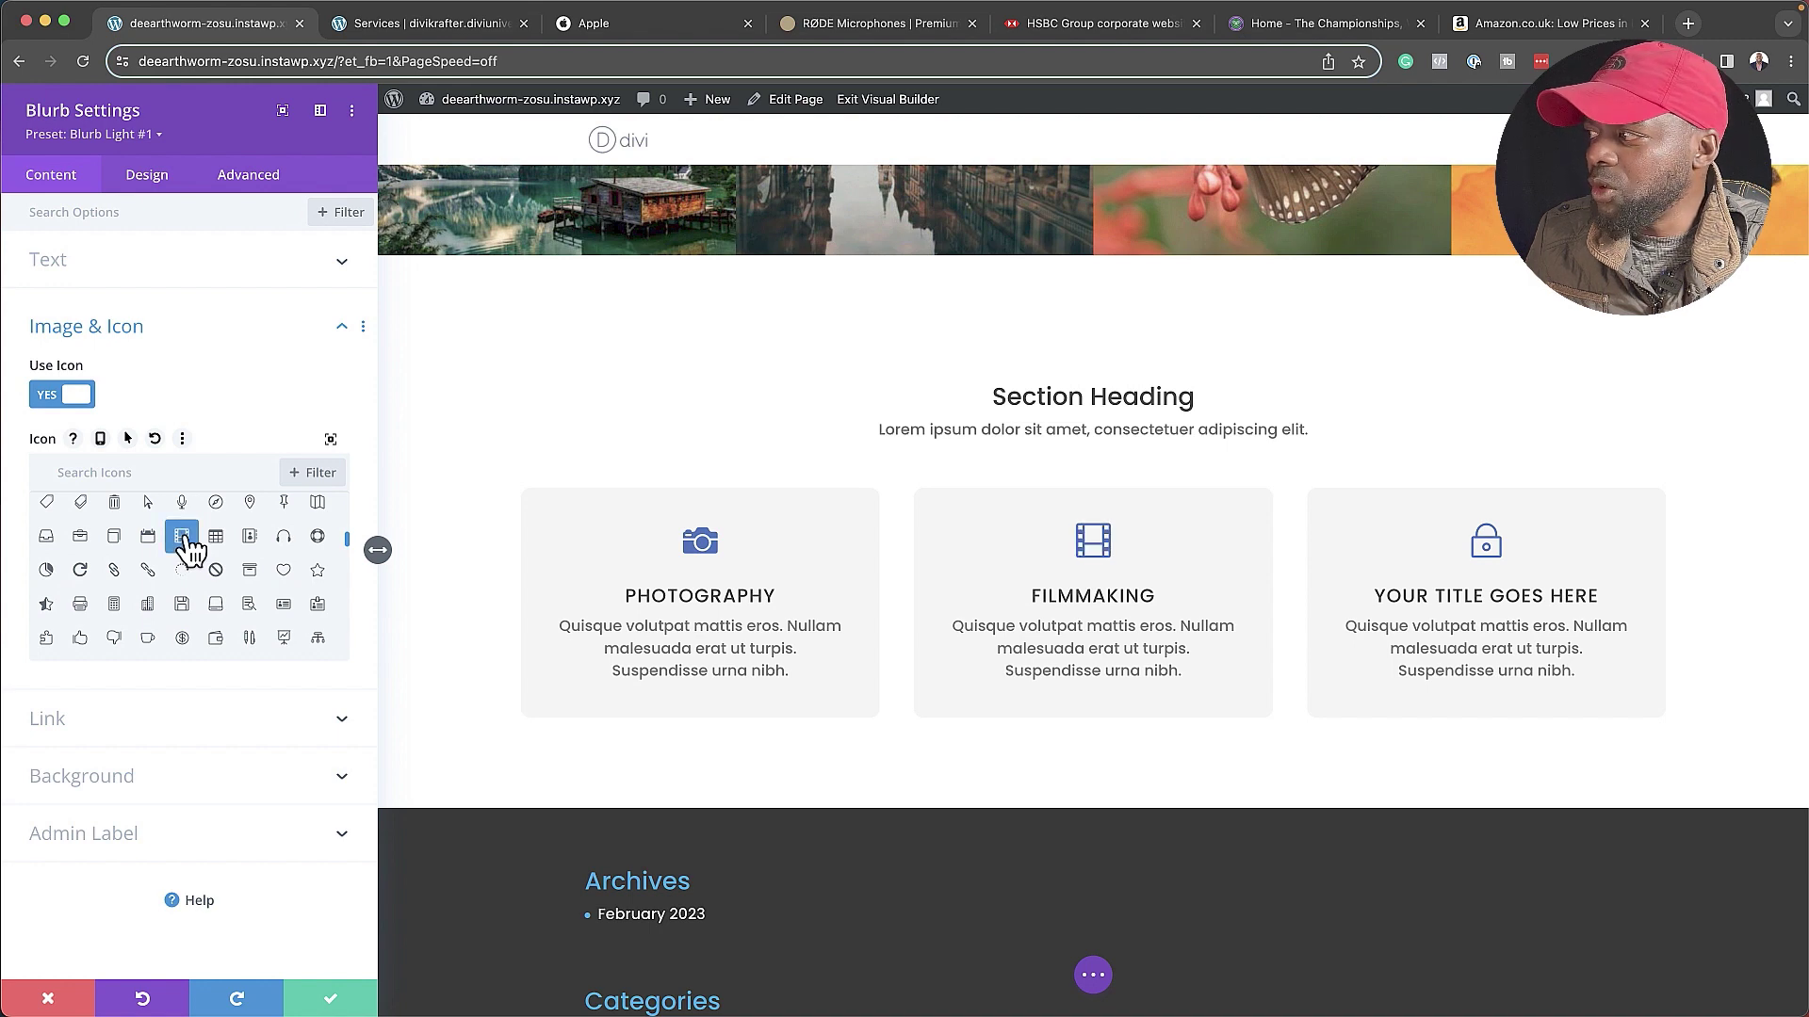
click(330, 999)
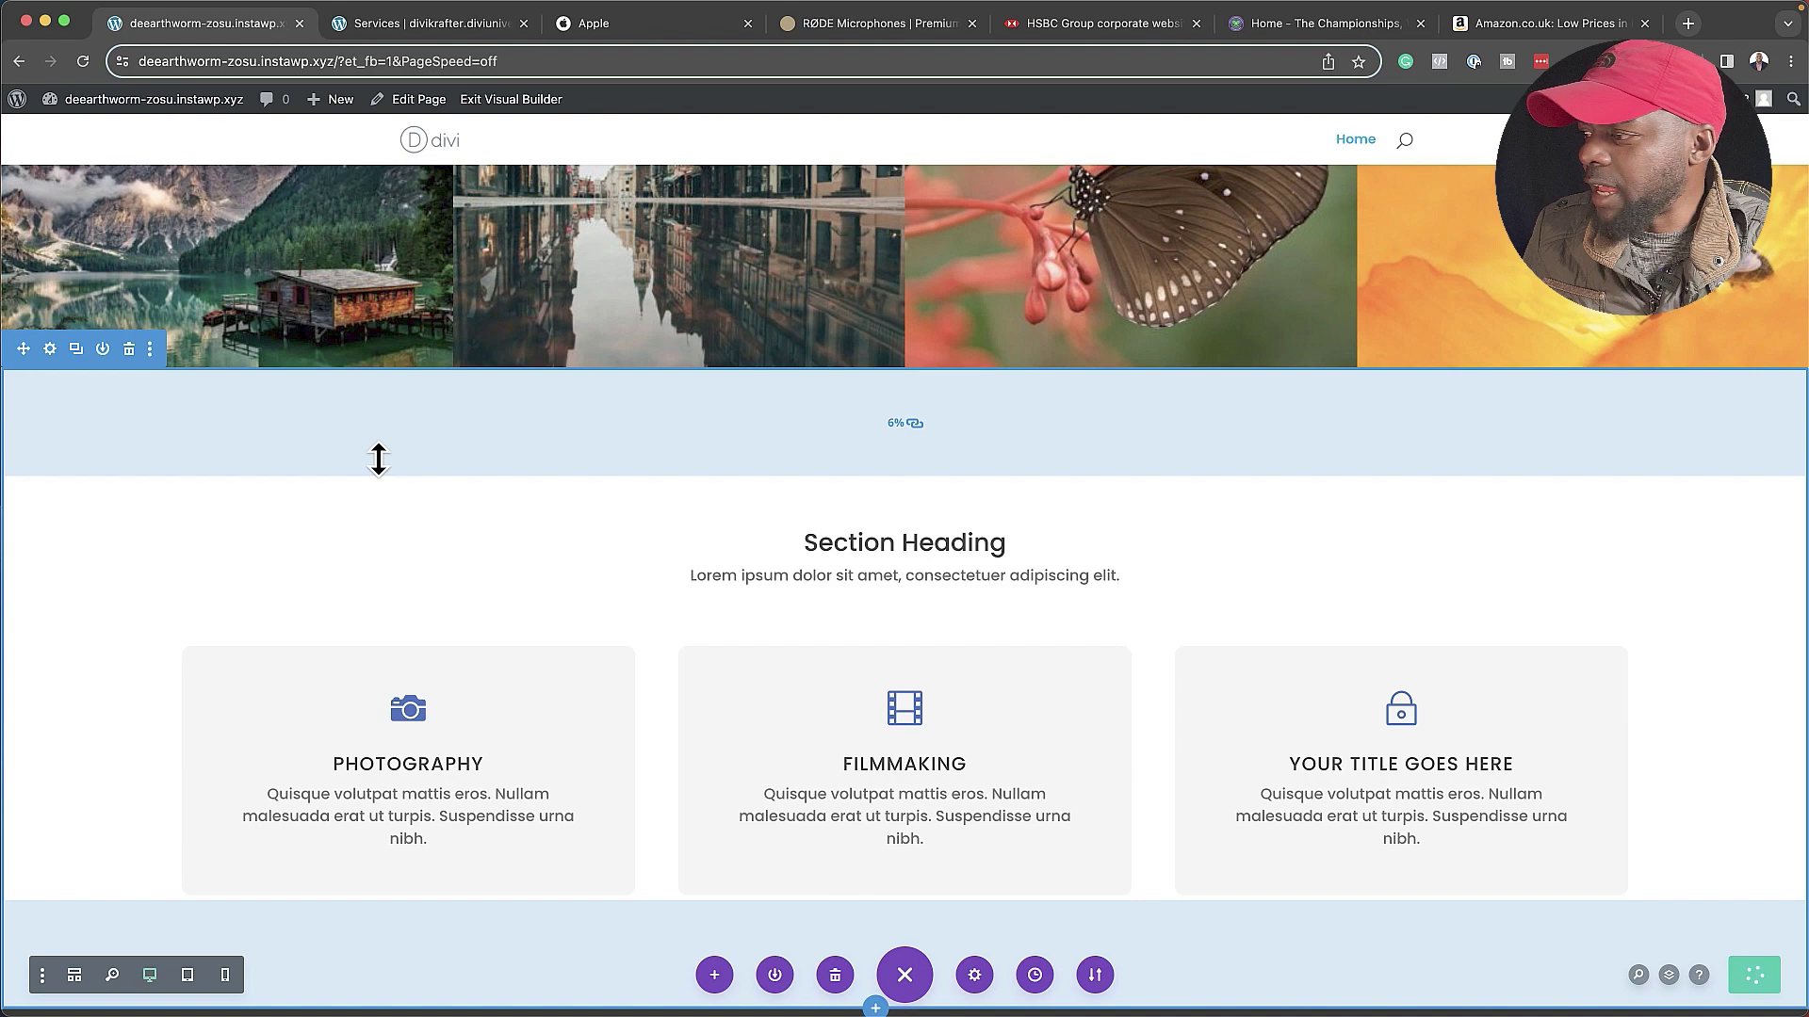
click(525, 102)
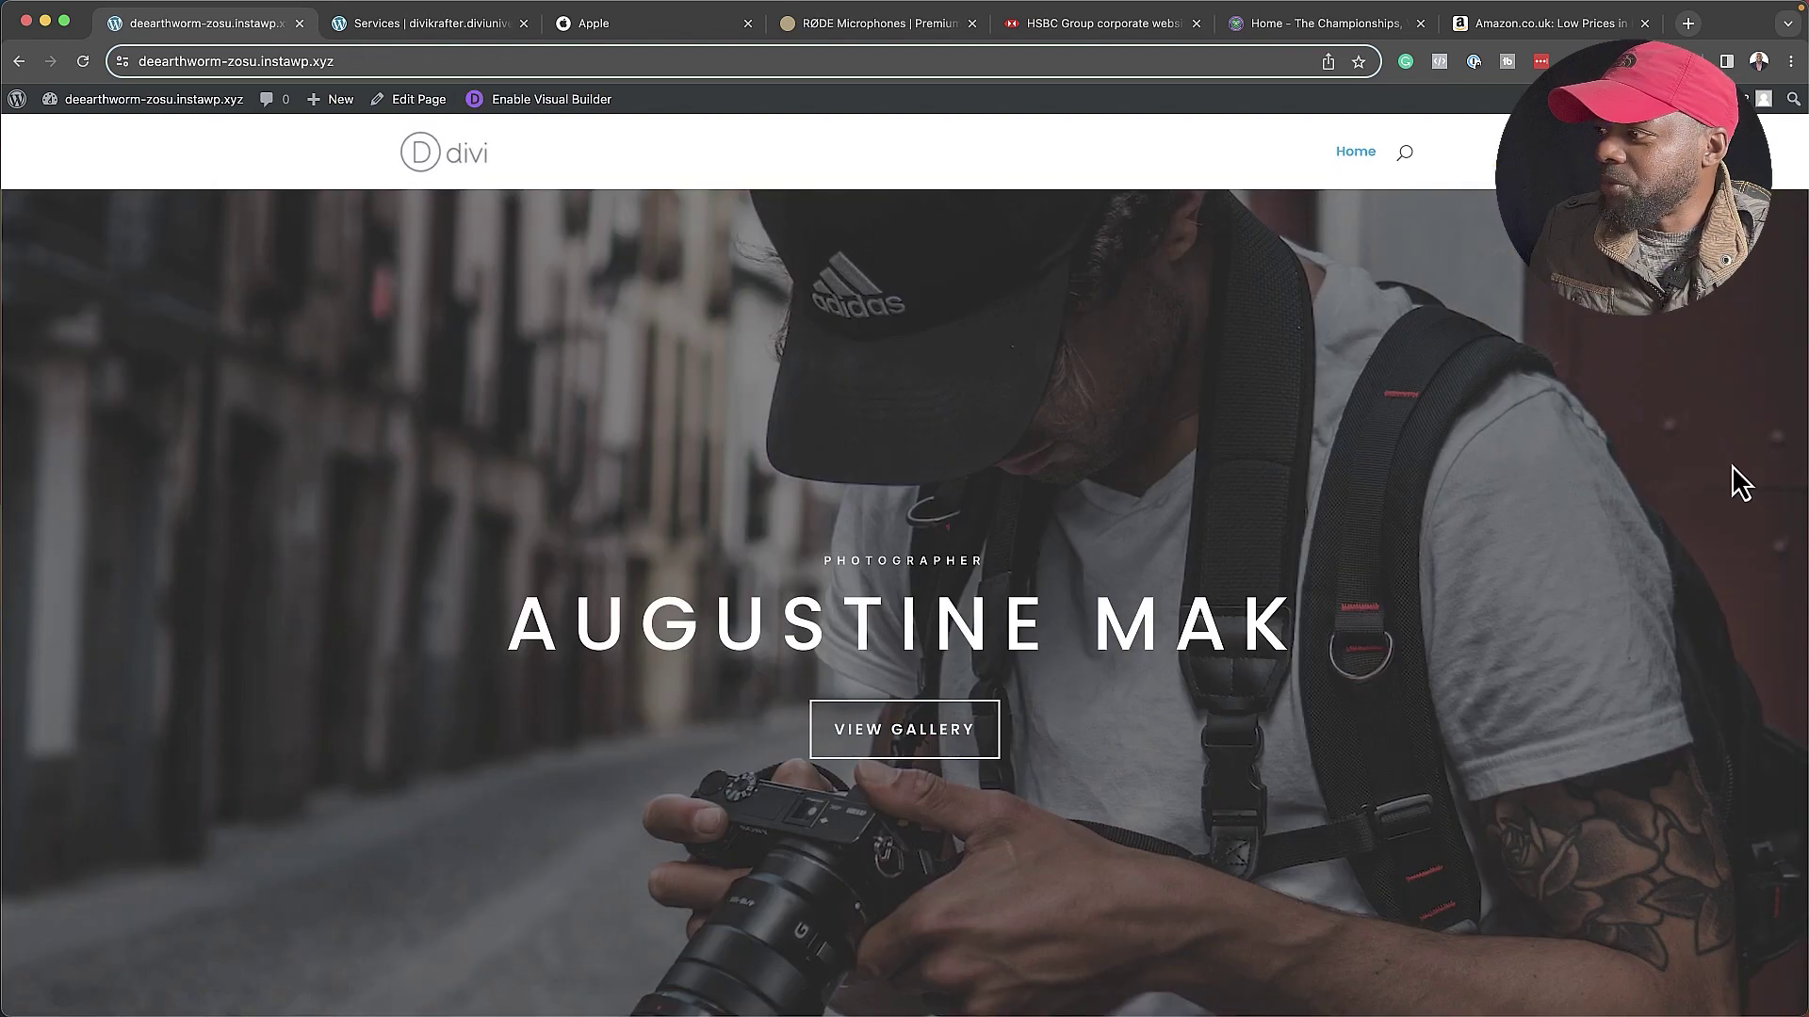
scroll(1700, 463, down, 5)
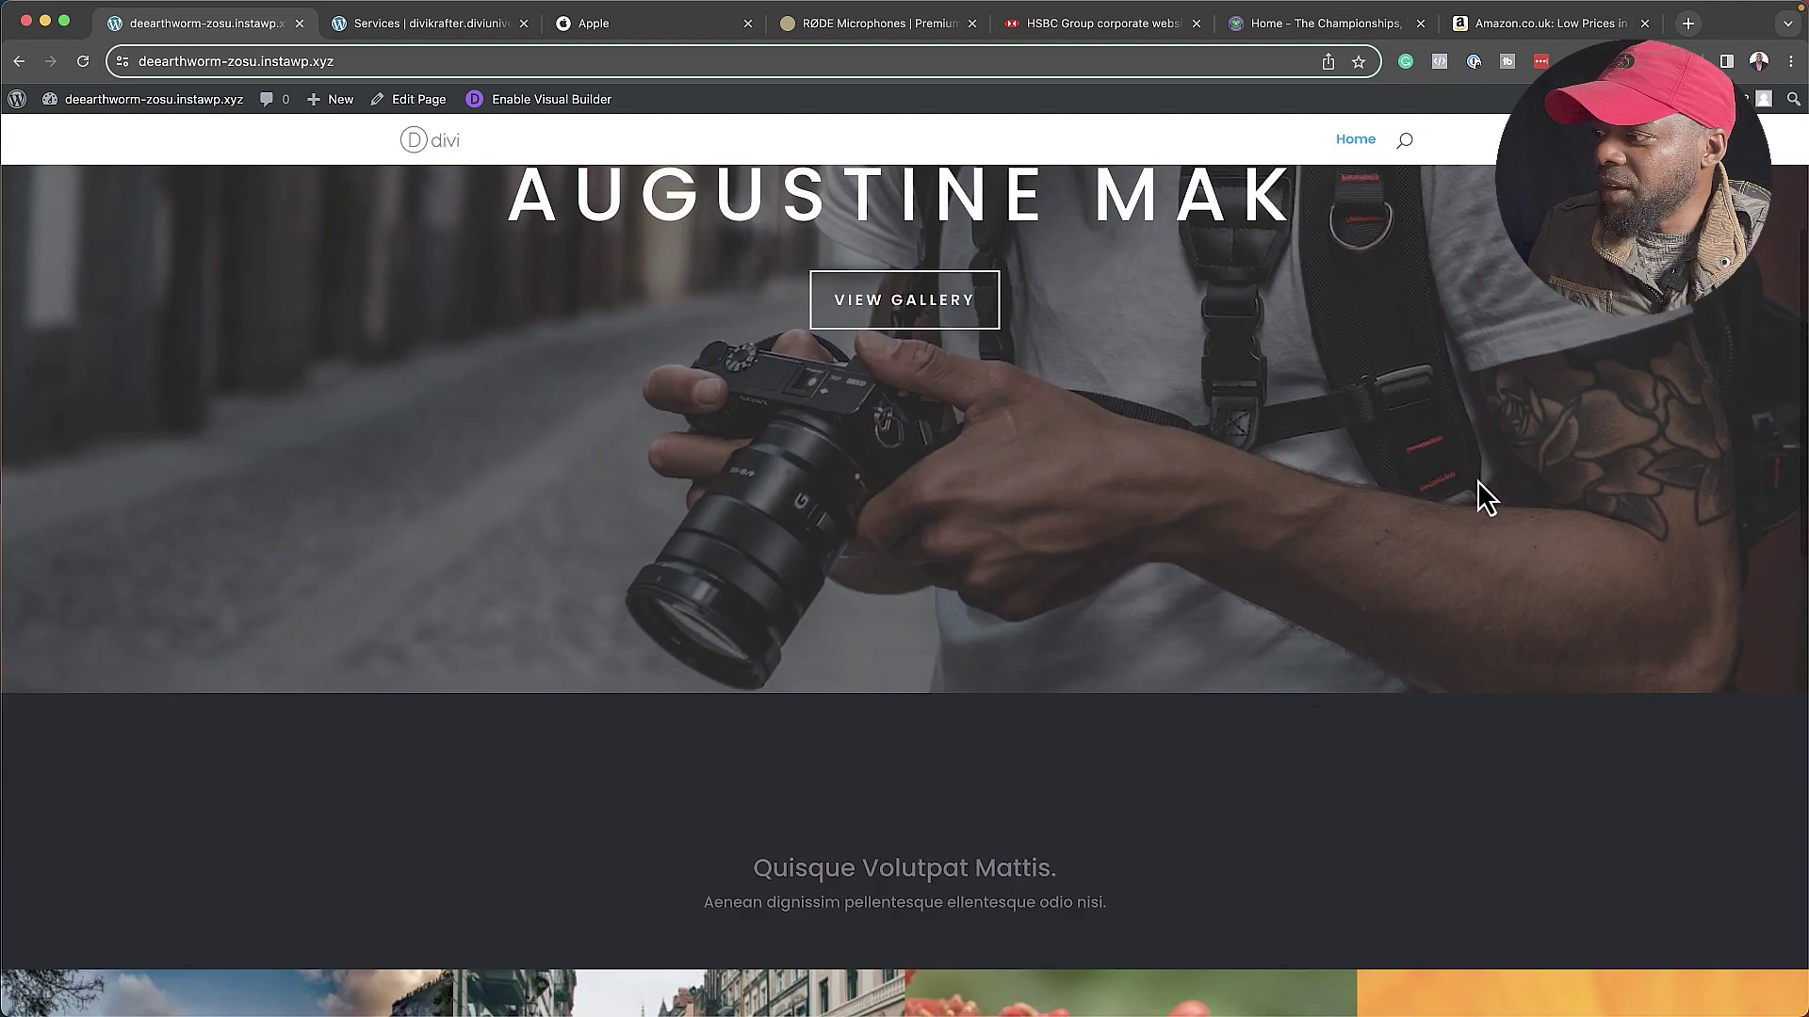
scroll(1478, 482, down, 5)
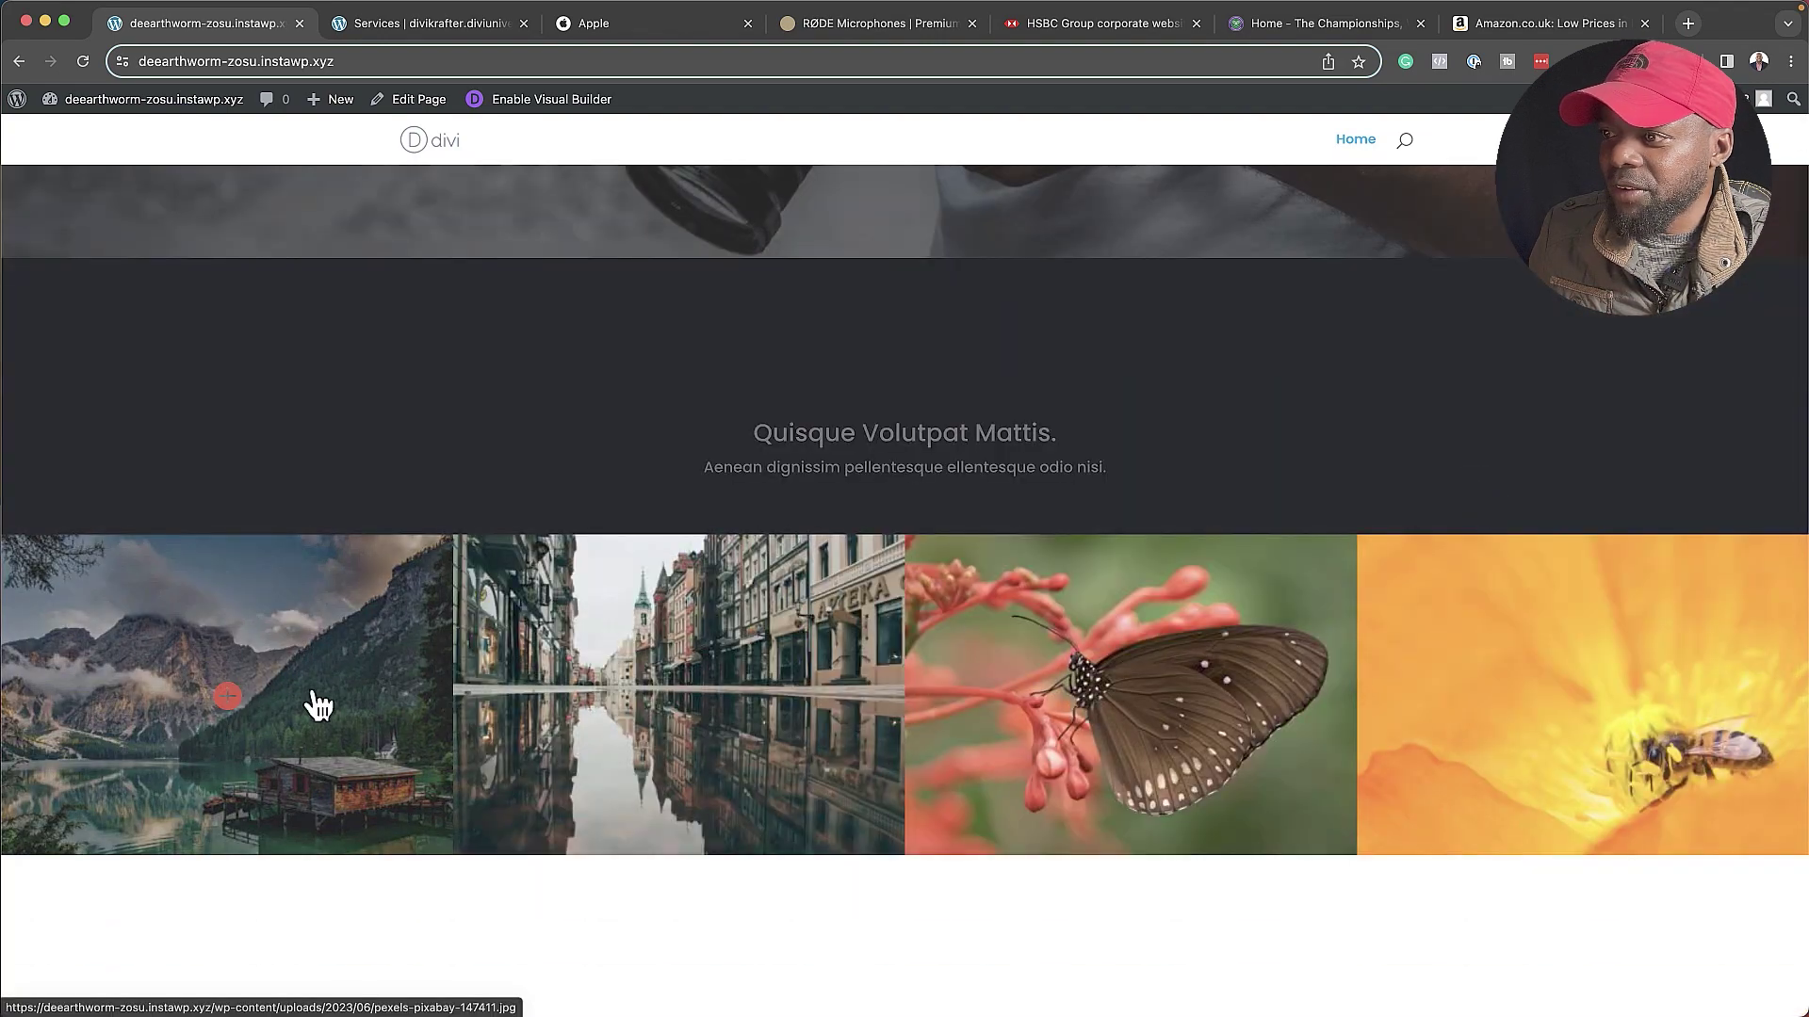
click(272, 694)
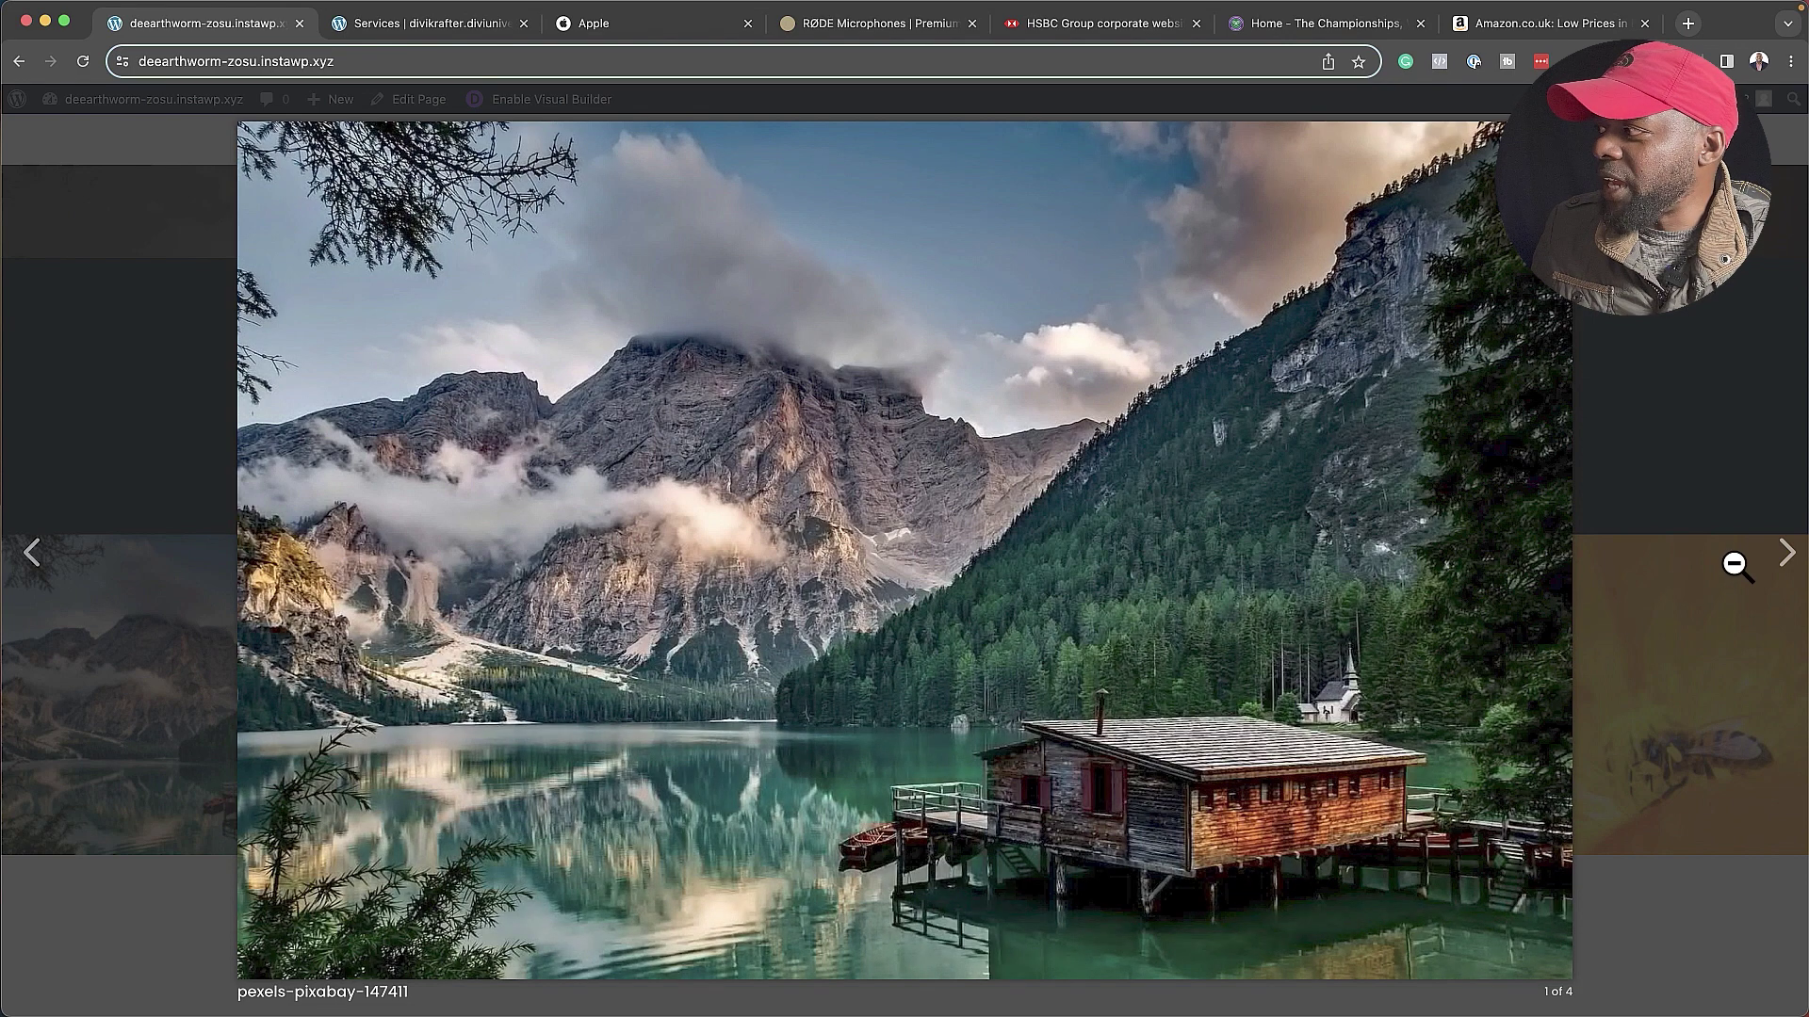
click(1788, 563)
click(1788, 564)
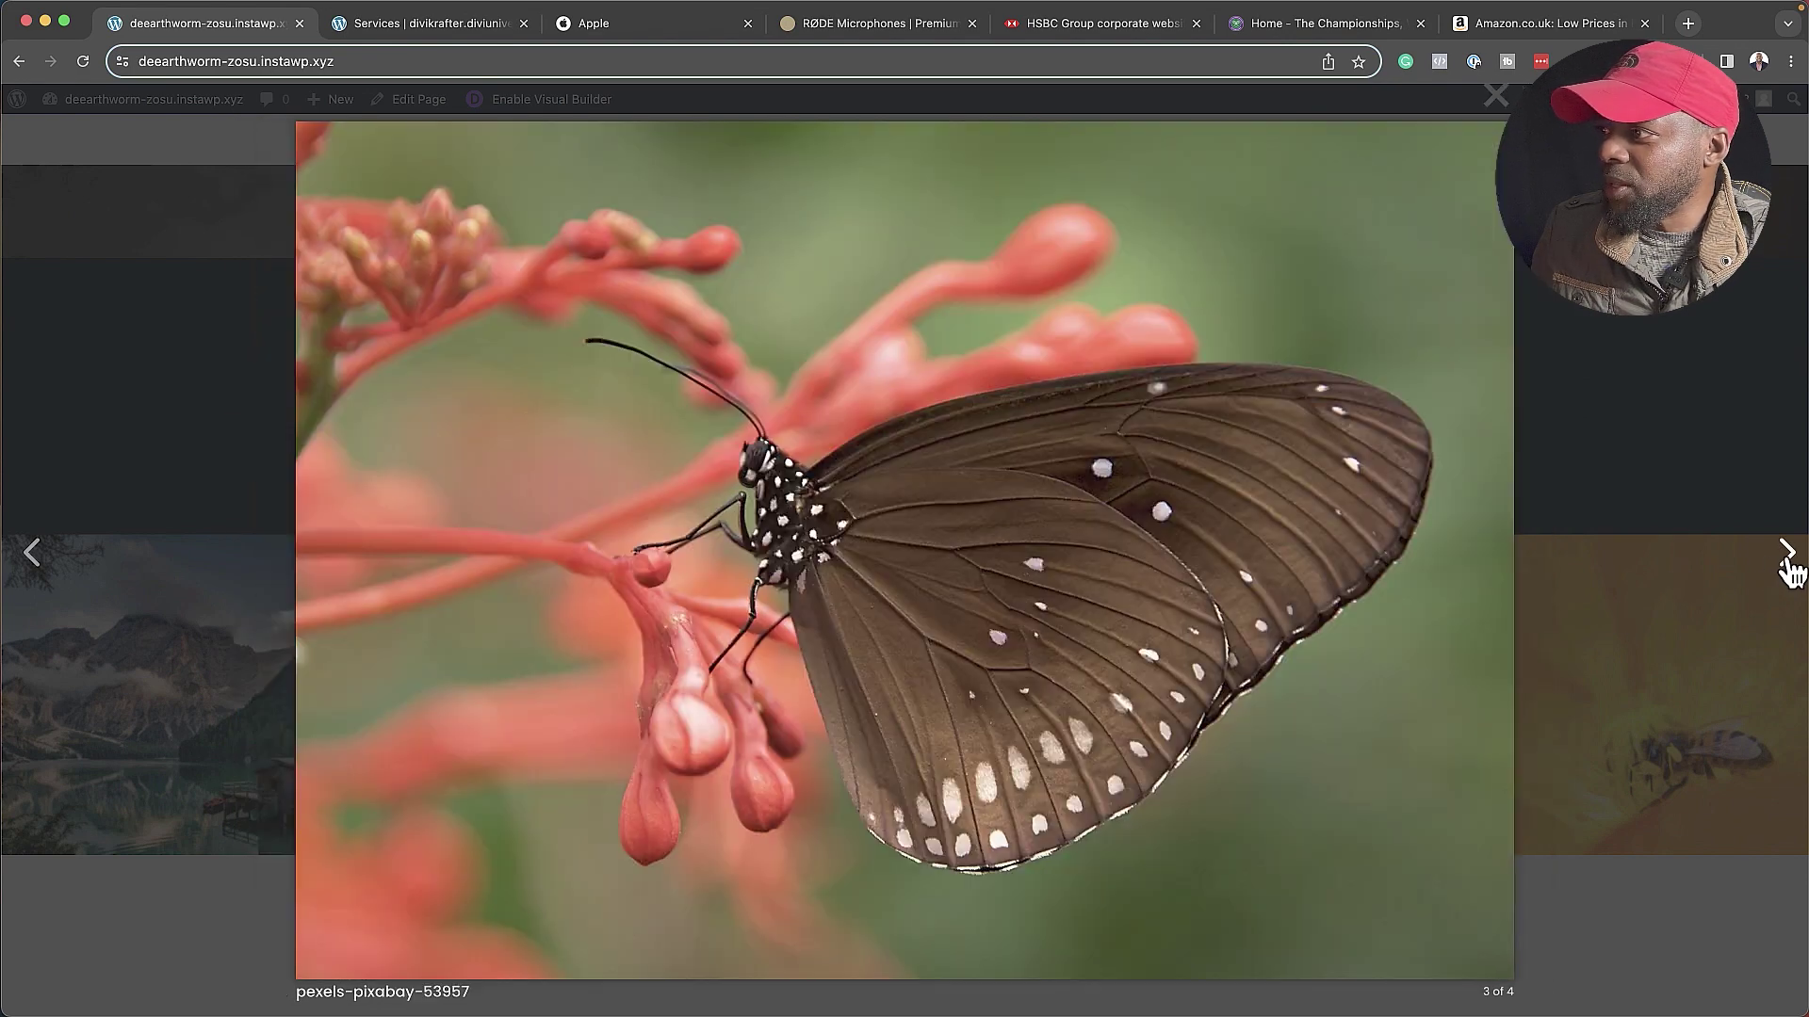
click(1788, 563)
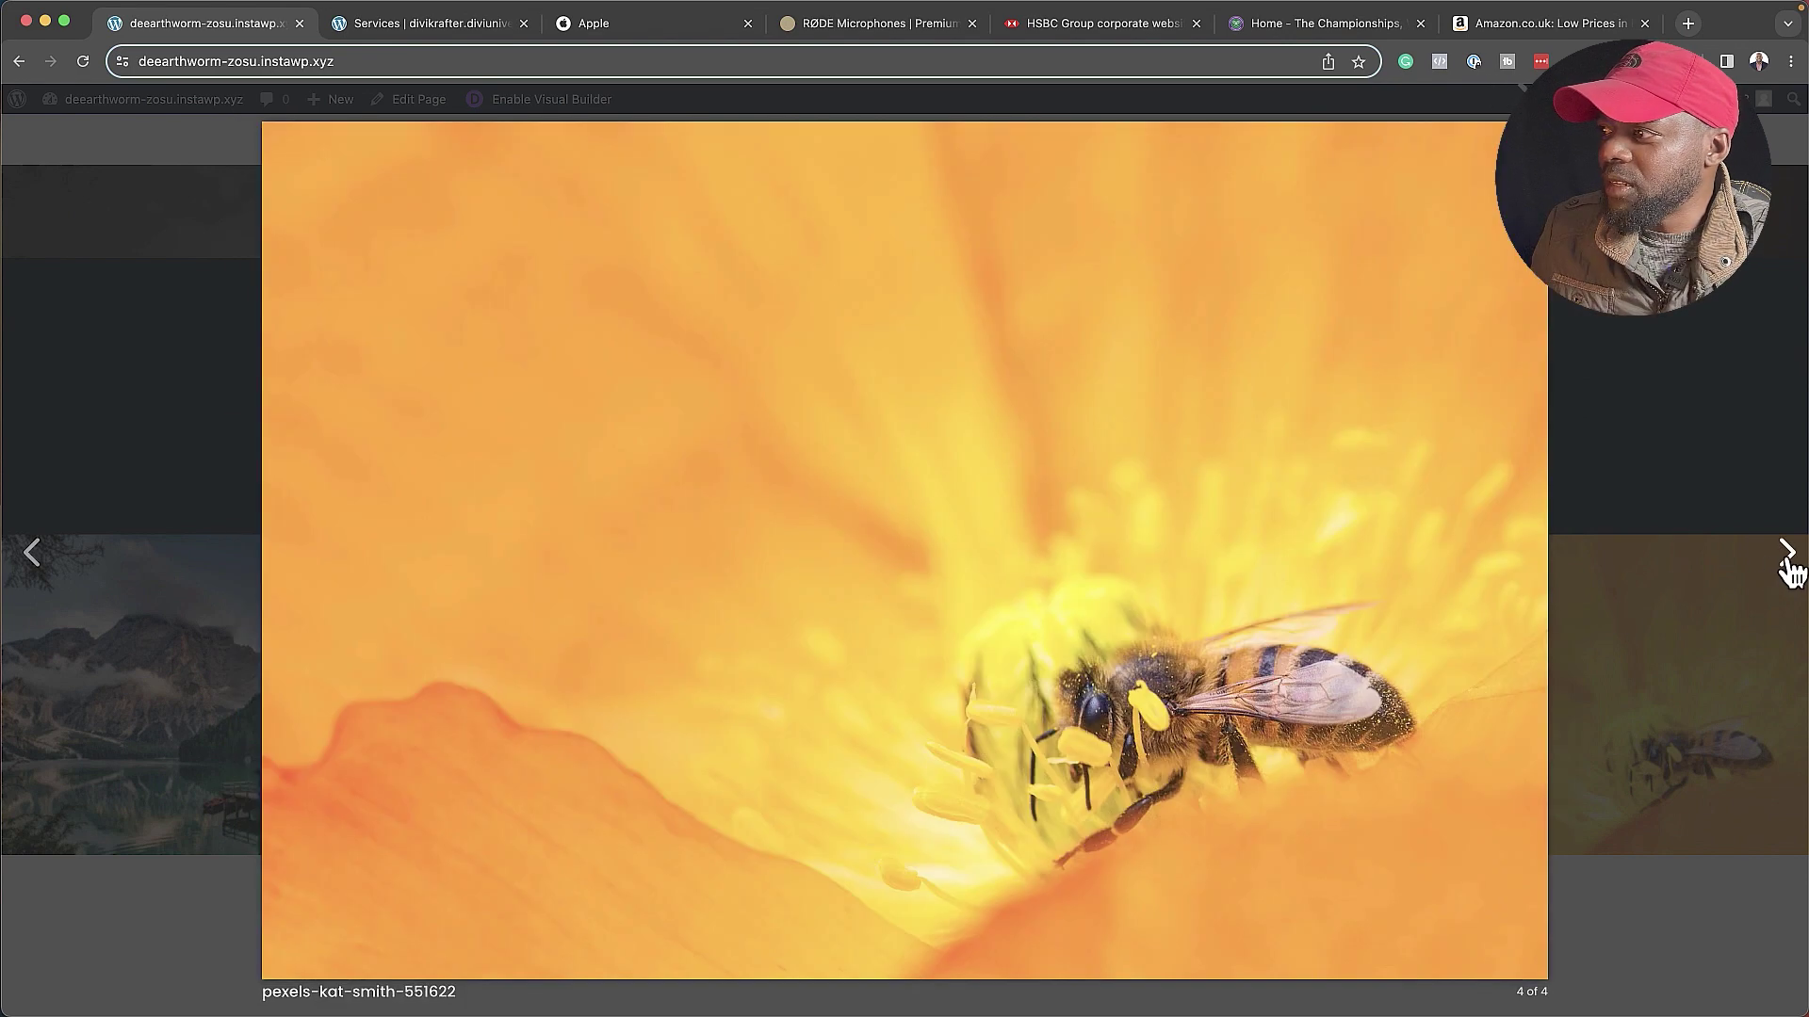
click(1684, 432)
scroll(921, 695, down, 6)
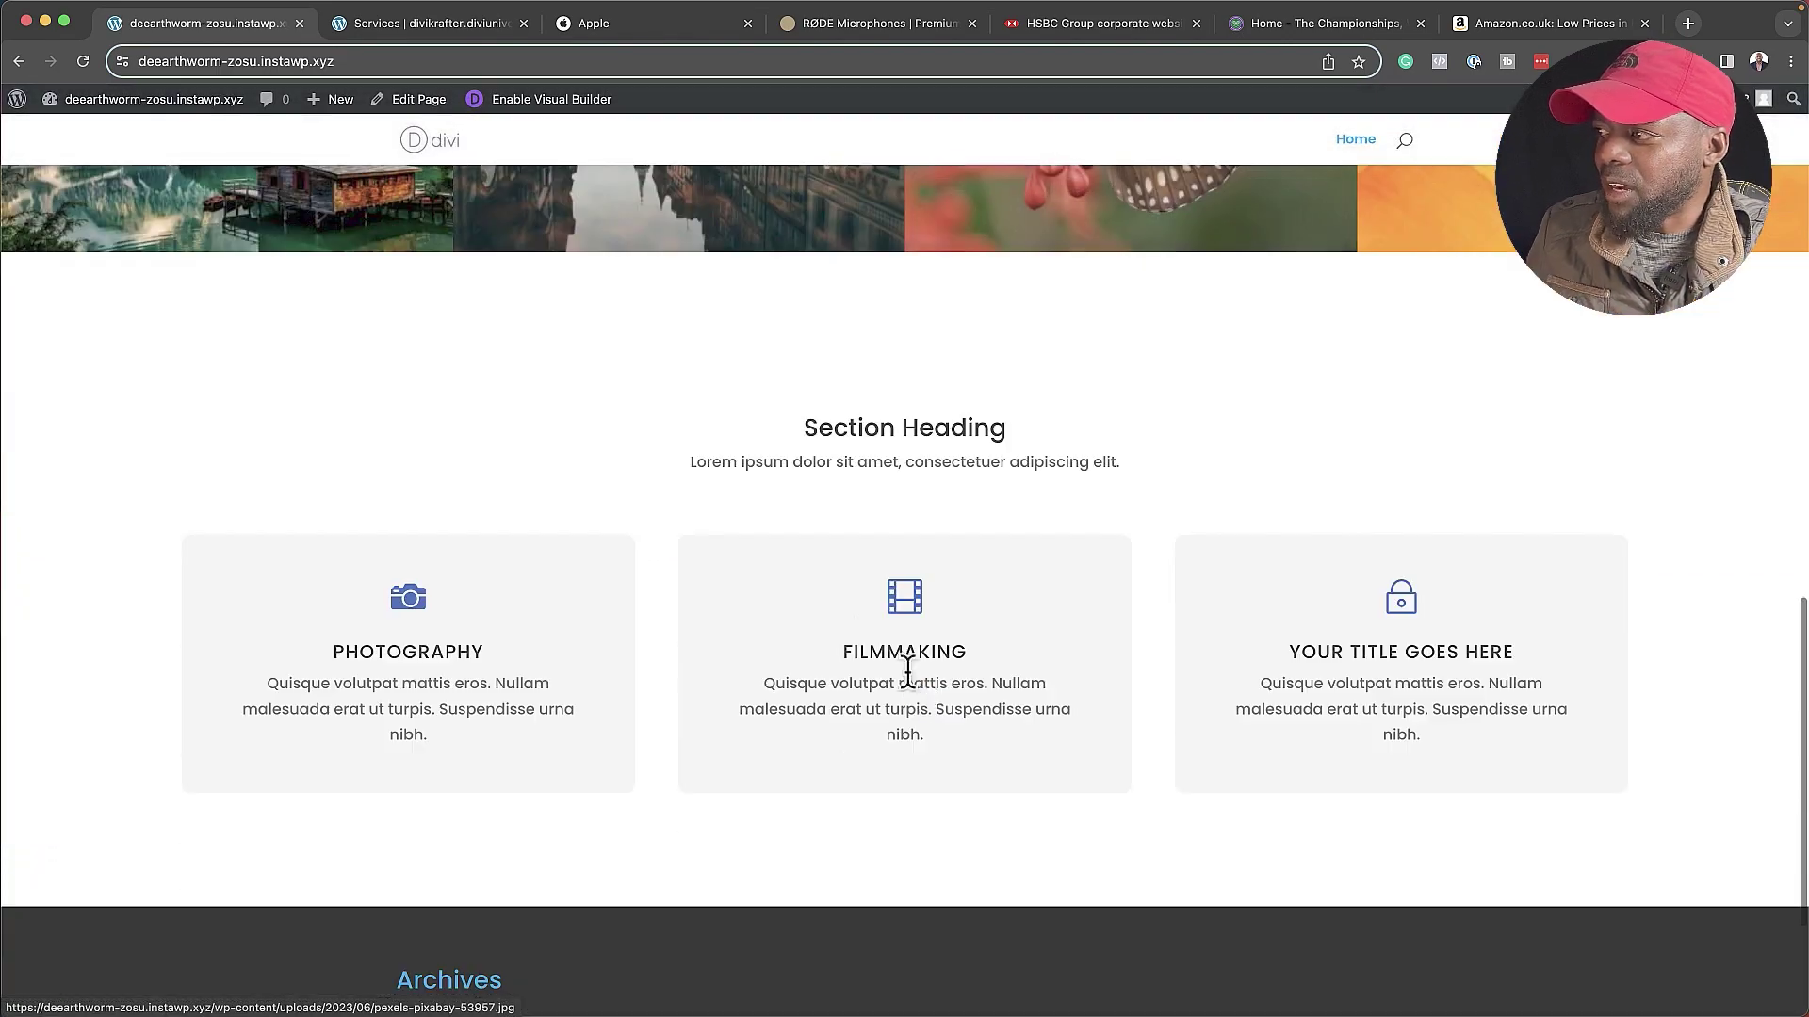
scroll(827, 761, up, 10)
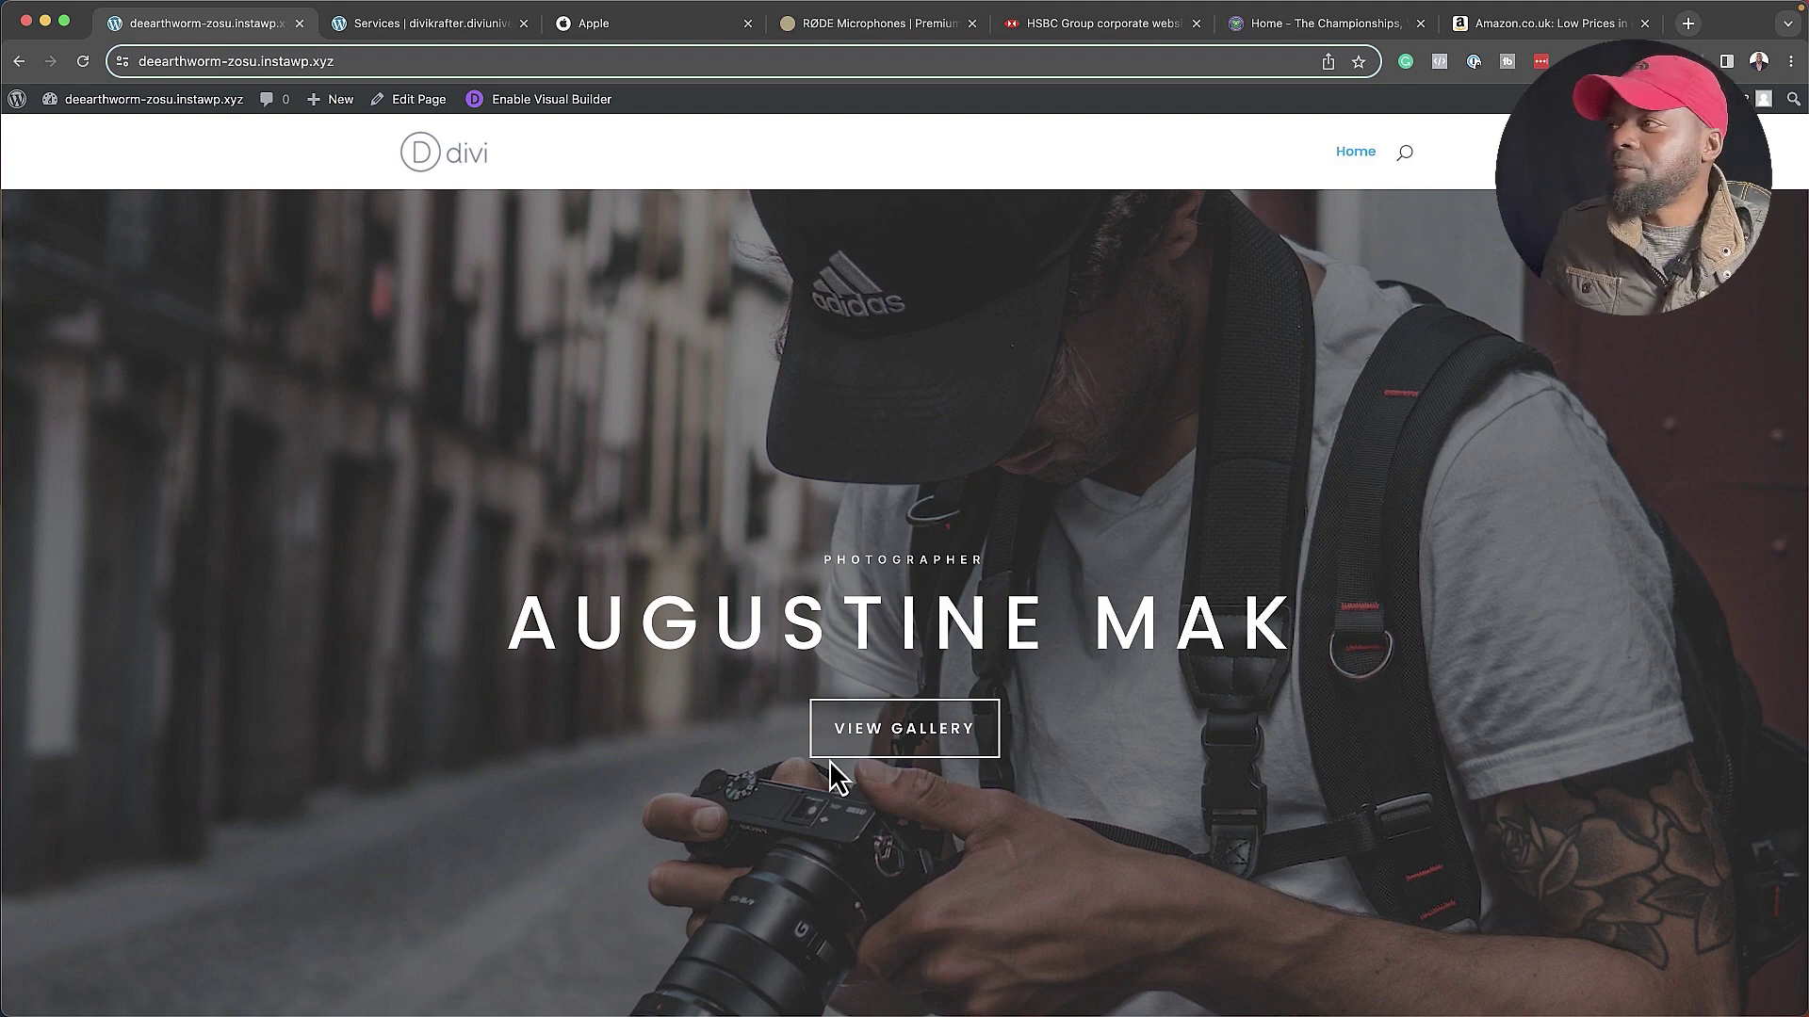
click(634, 24)
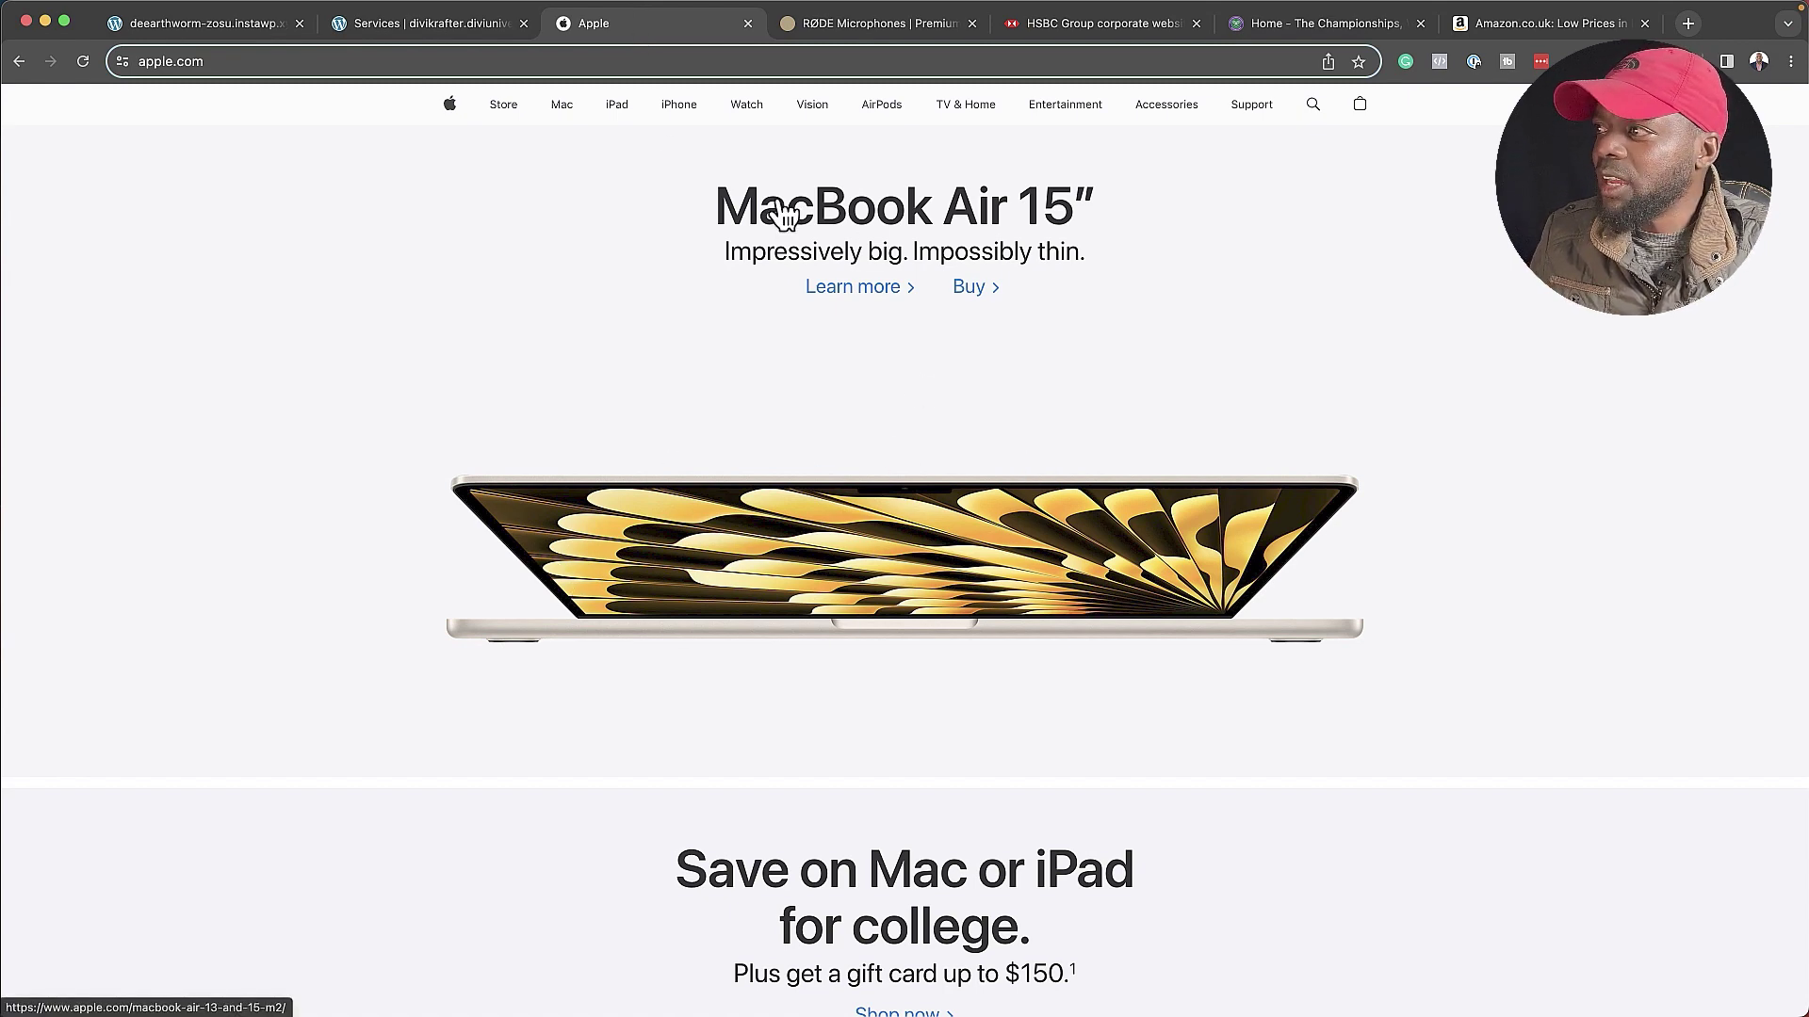
scroll(791, 607, down, 7)
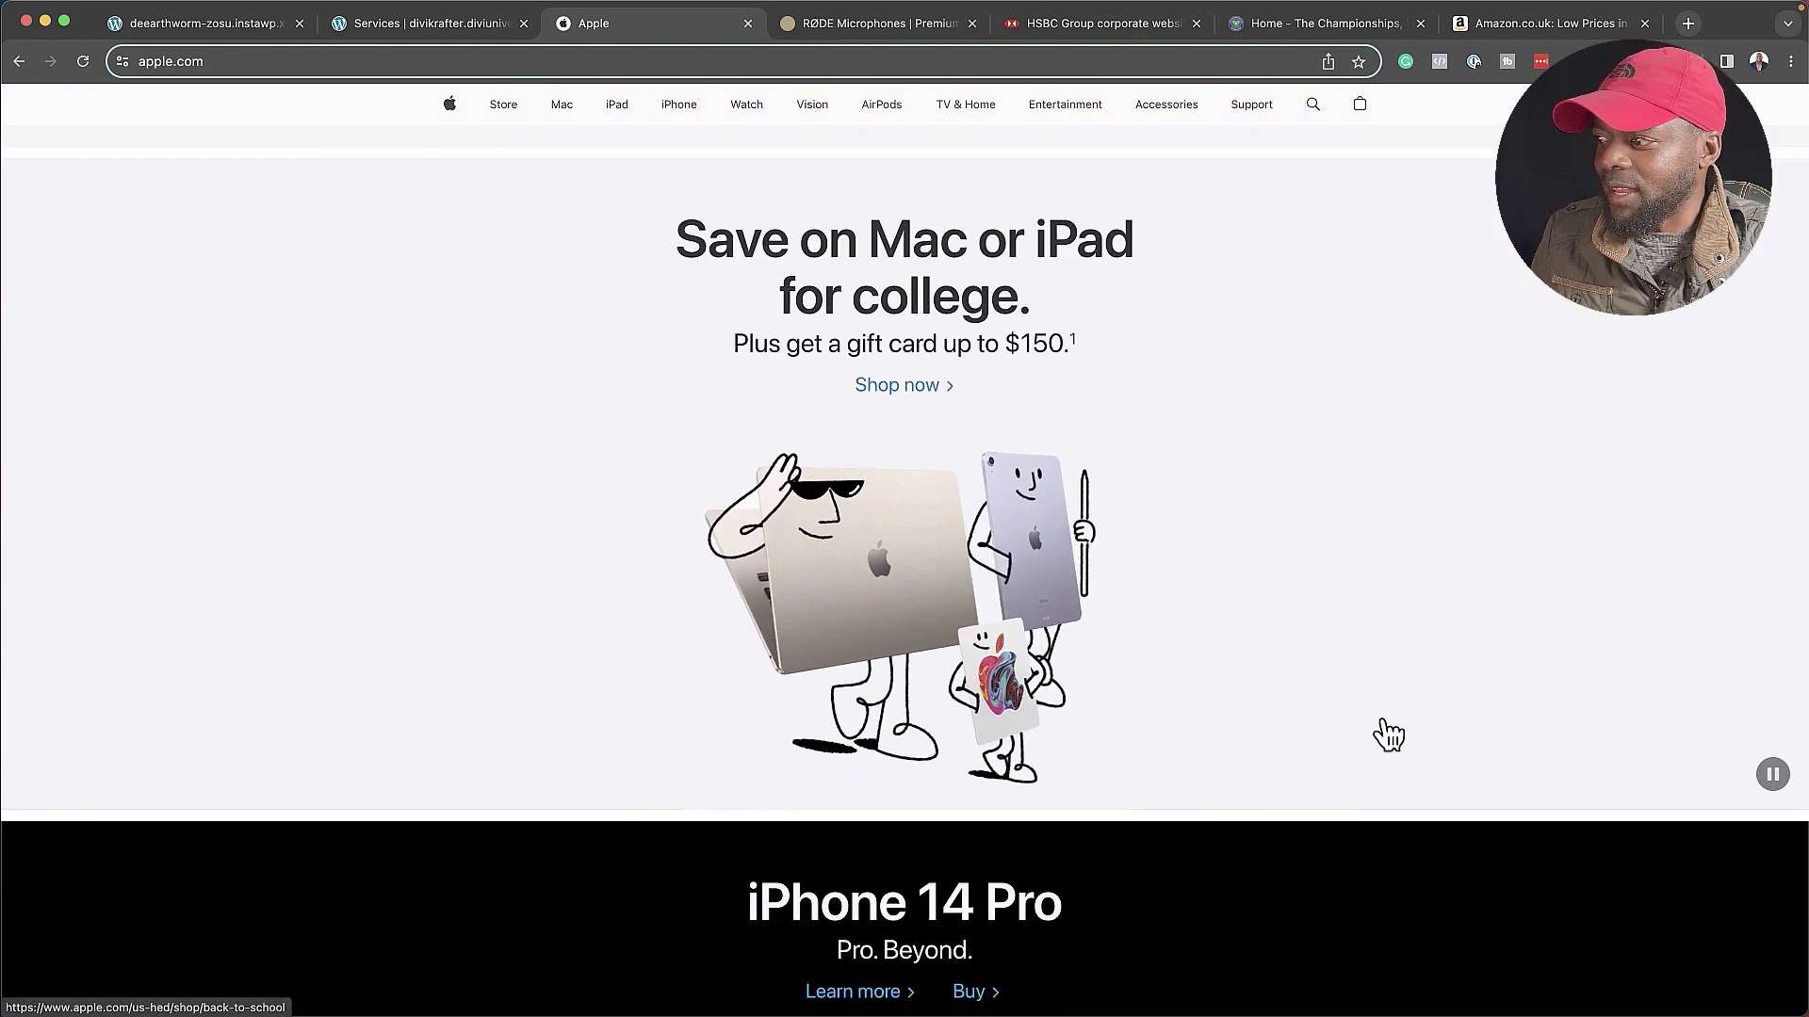
scroll(1385, 731, down, 9)
scroll(1390, 734, up, 2)
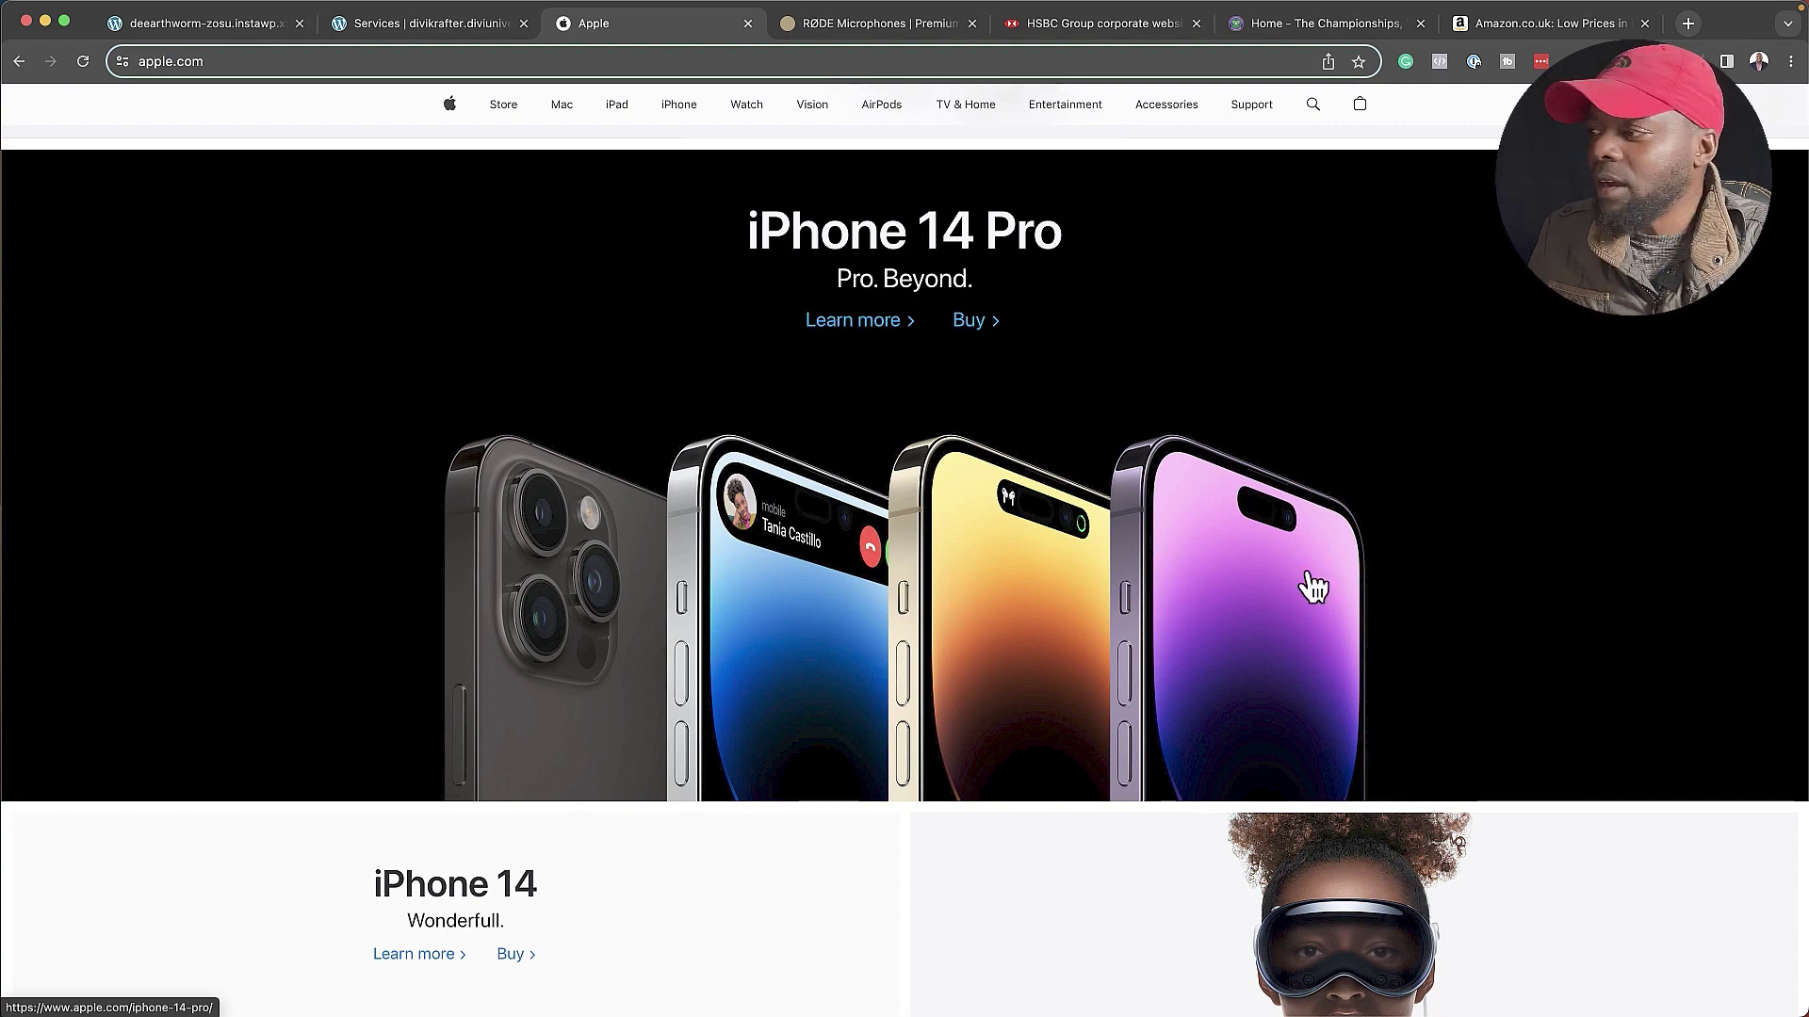
scroll(1389, 697, down, 7)
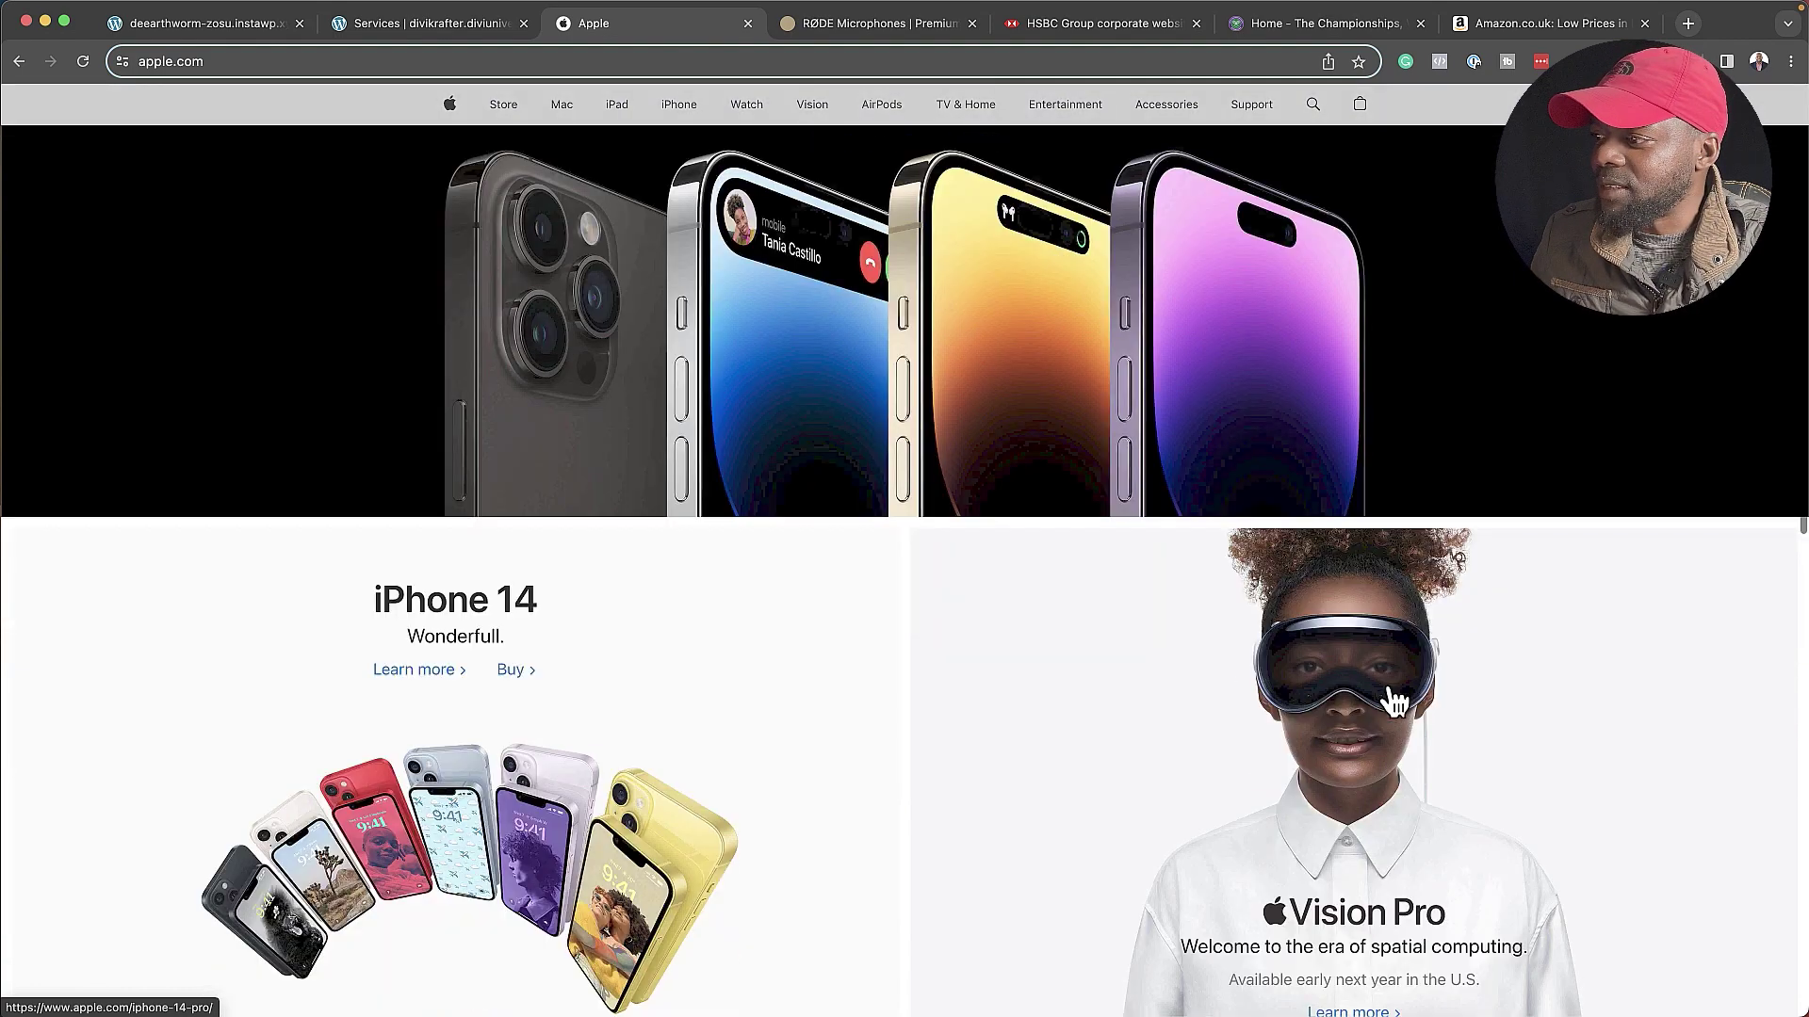
scroll(525, 645, up, 10)
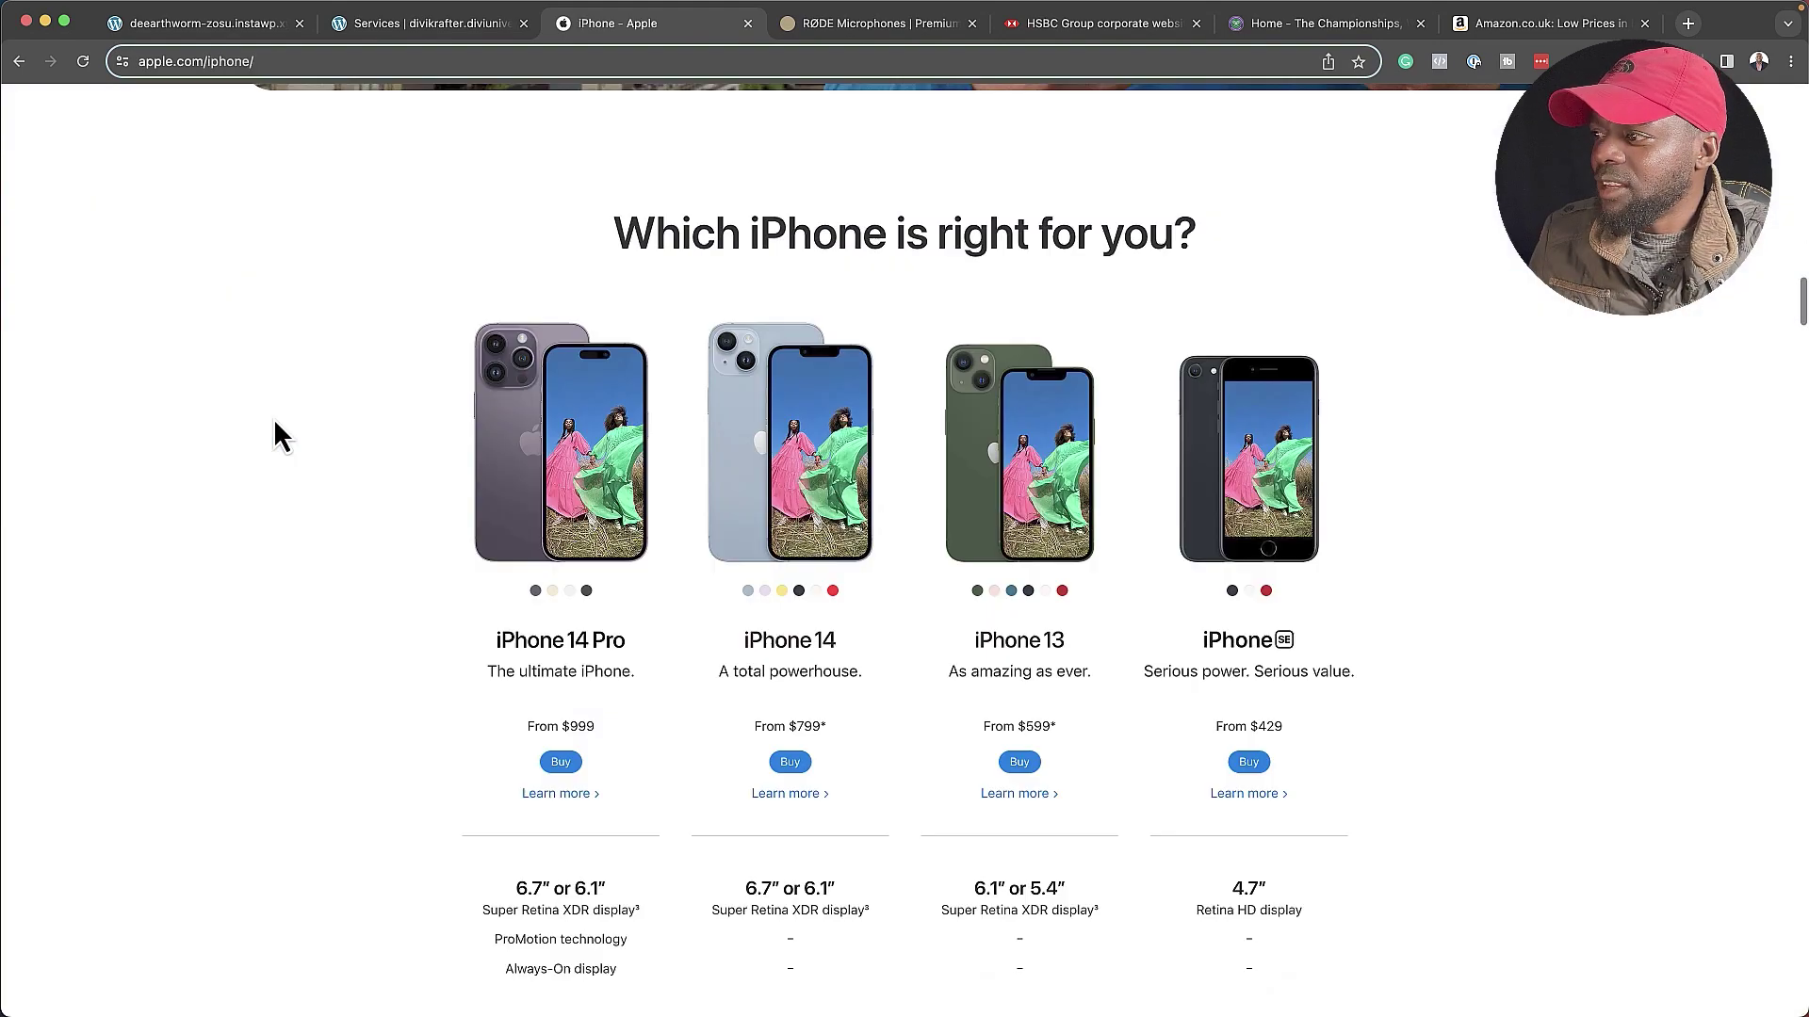
scroll(274, 420, down, 10)
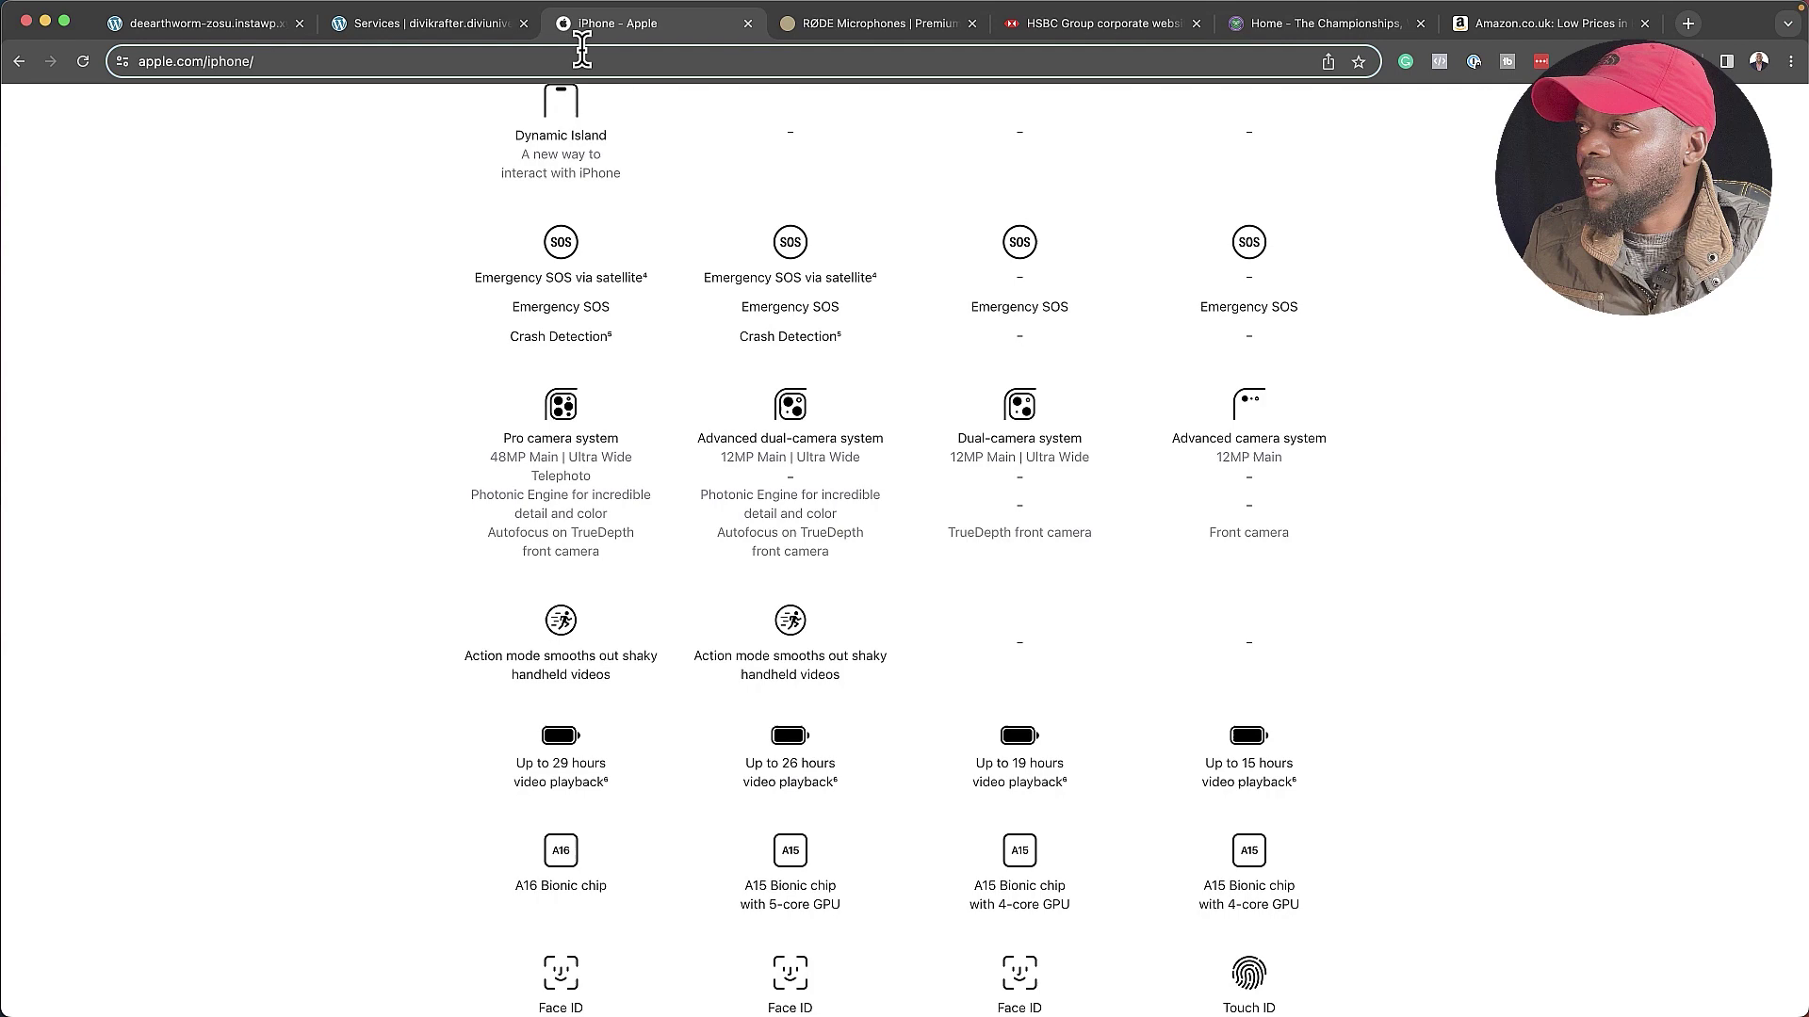
- Scroll the RØDE homepage from the RØDECaster Duo hero past Streamer X to PodMic USB
click(780, 28)
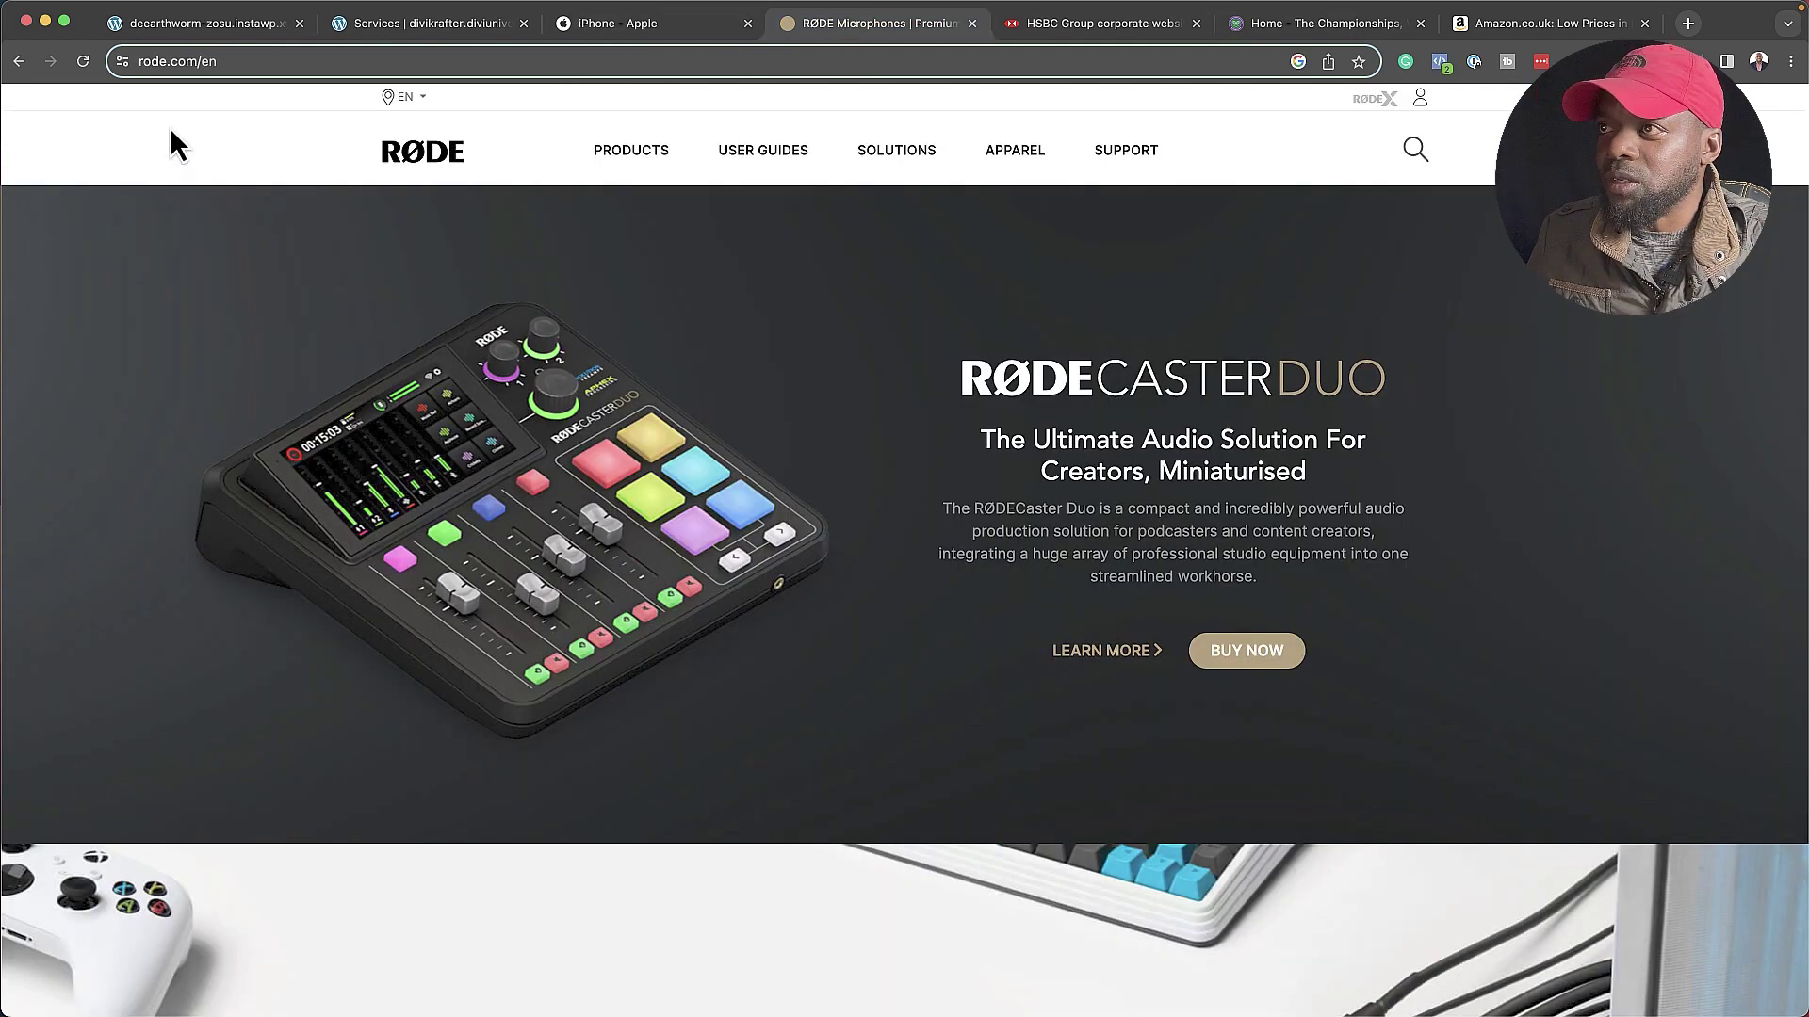
scroll(795, 430, down, 1)
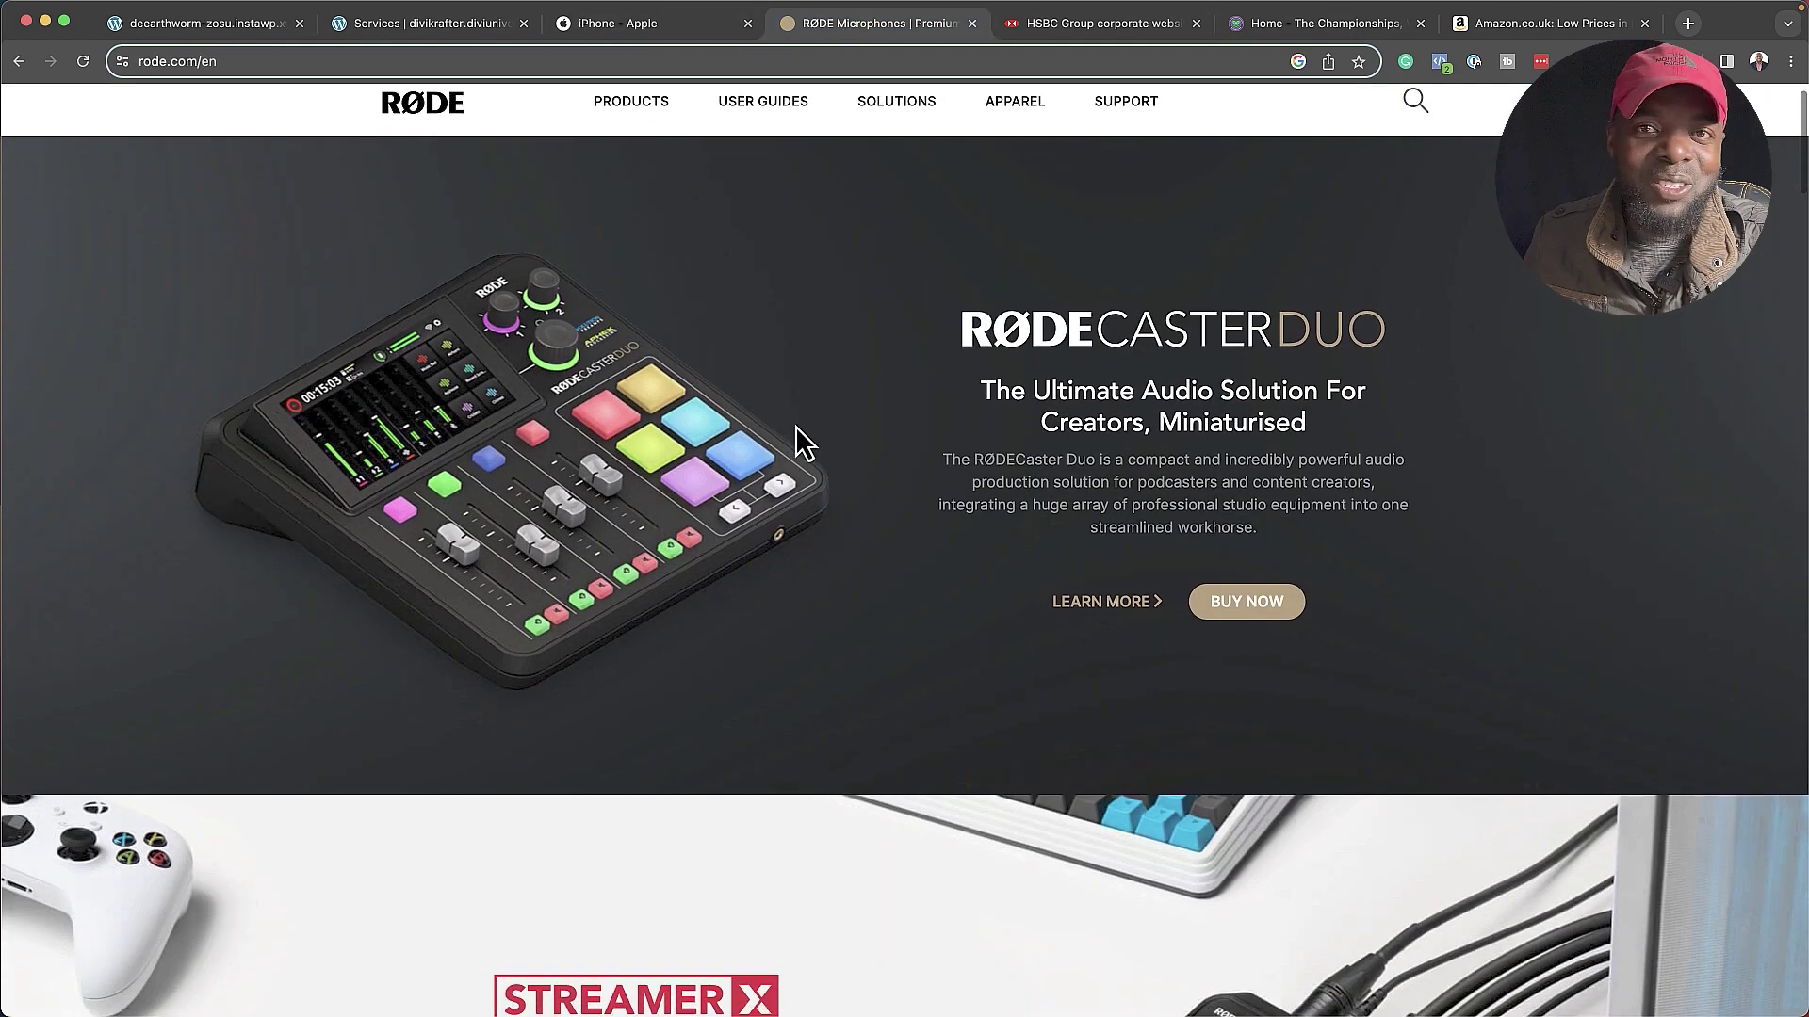
scroll(795, 427, up, 1)
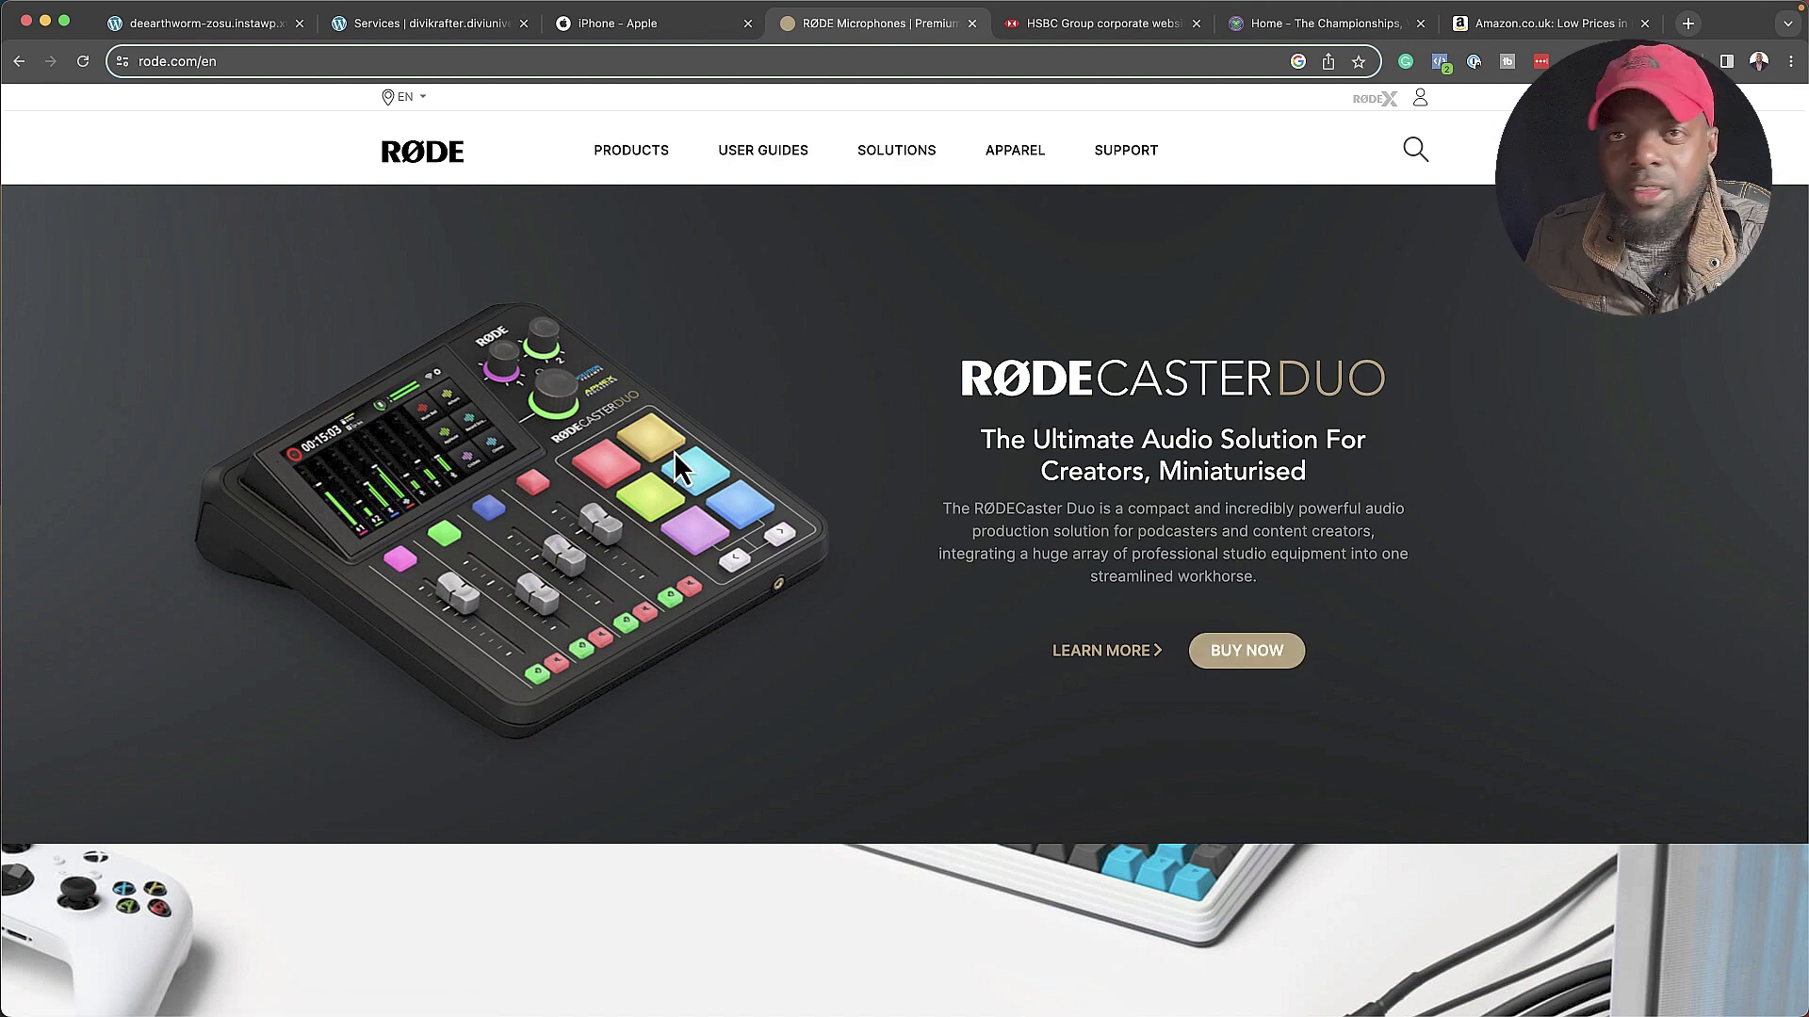
scroll(673, 453, down, 10)
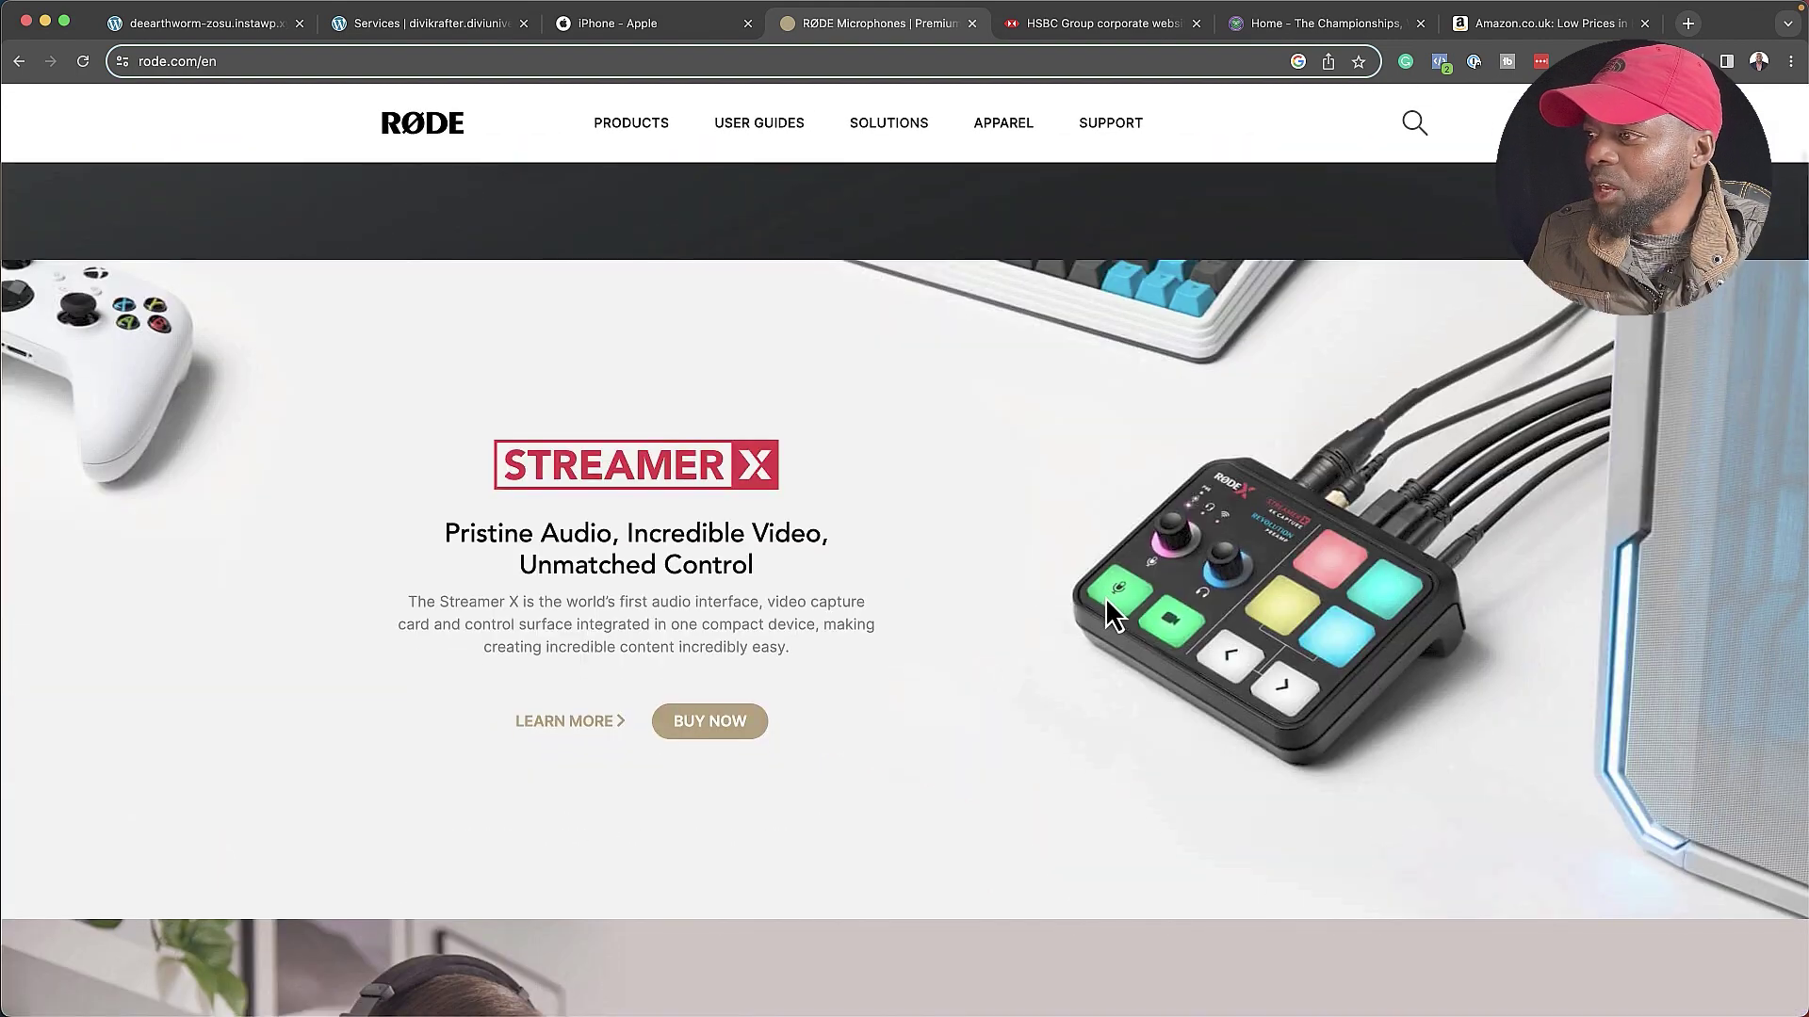
scroll(1105, 597, down, 3)
scroll(807, 581, down, 7)
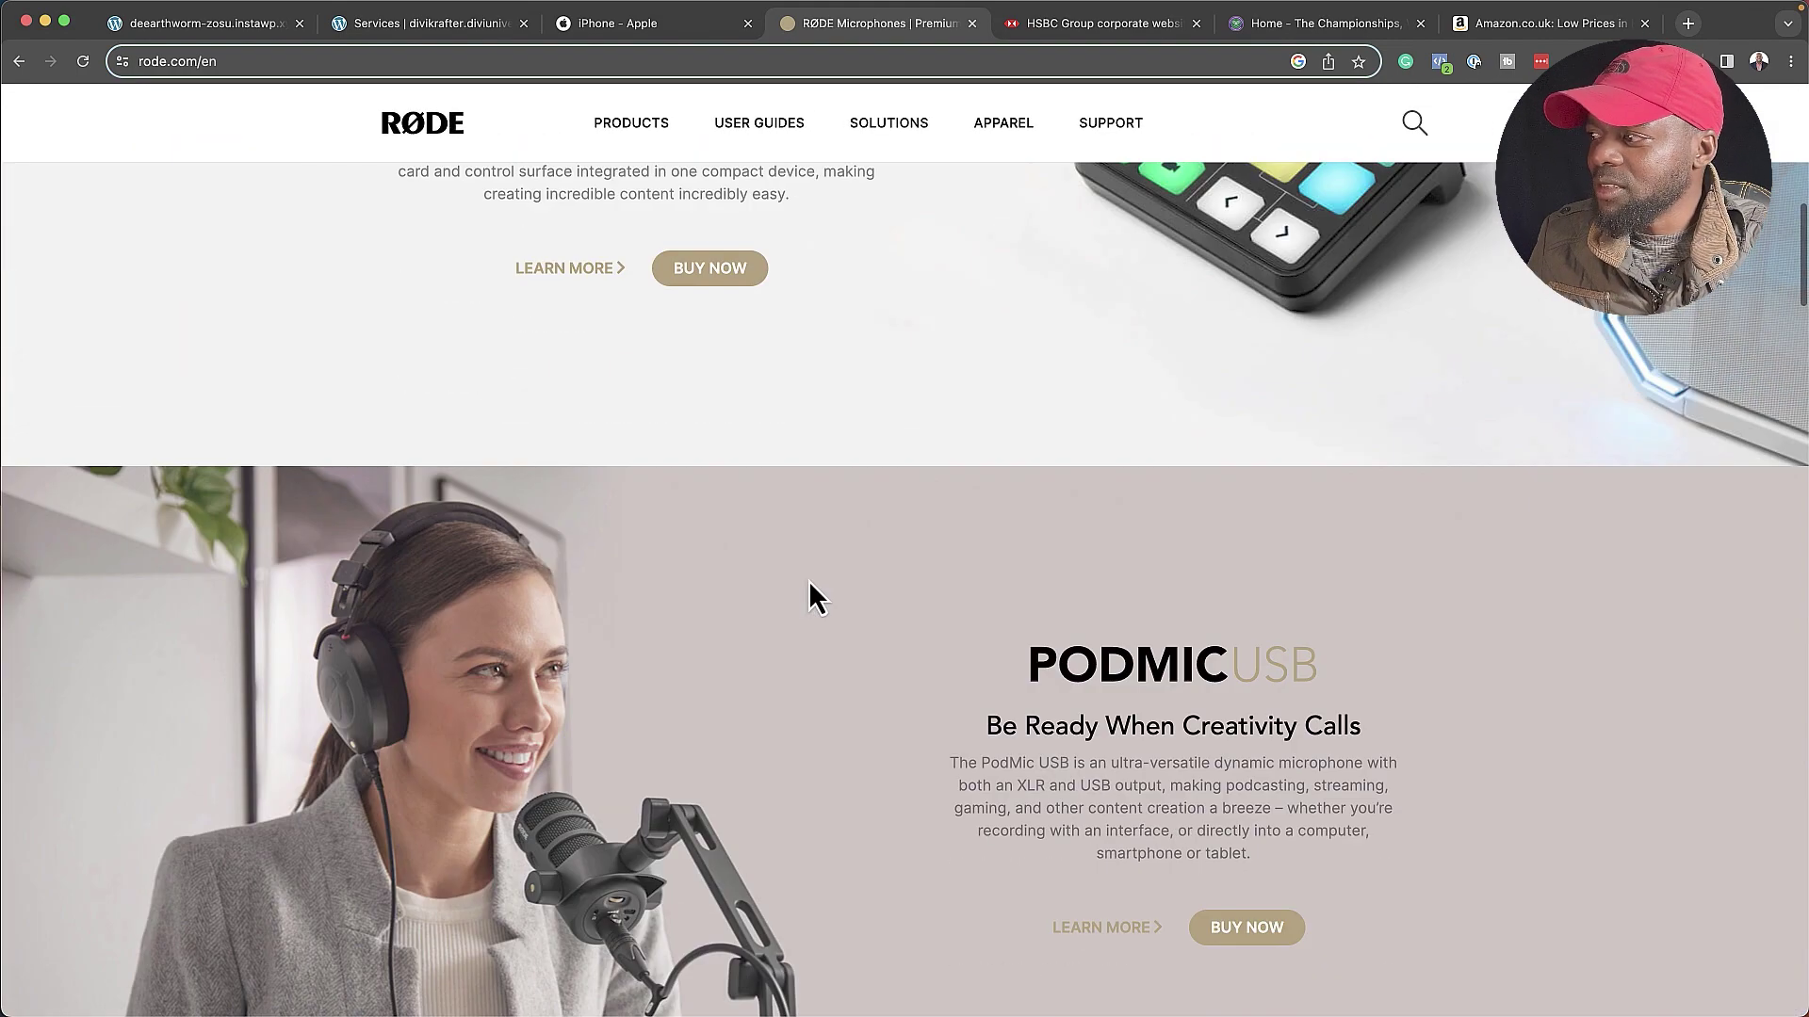
scroll(808, 581, down, 3)
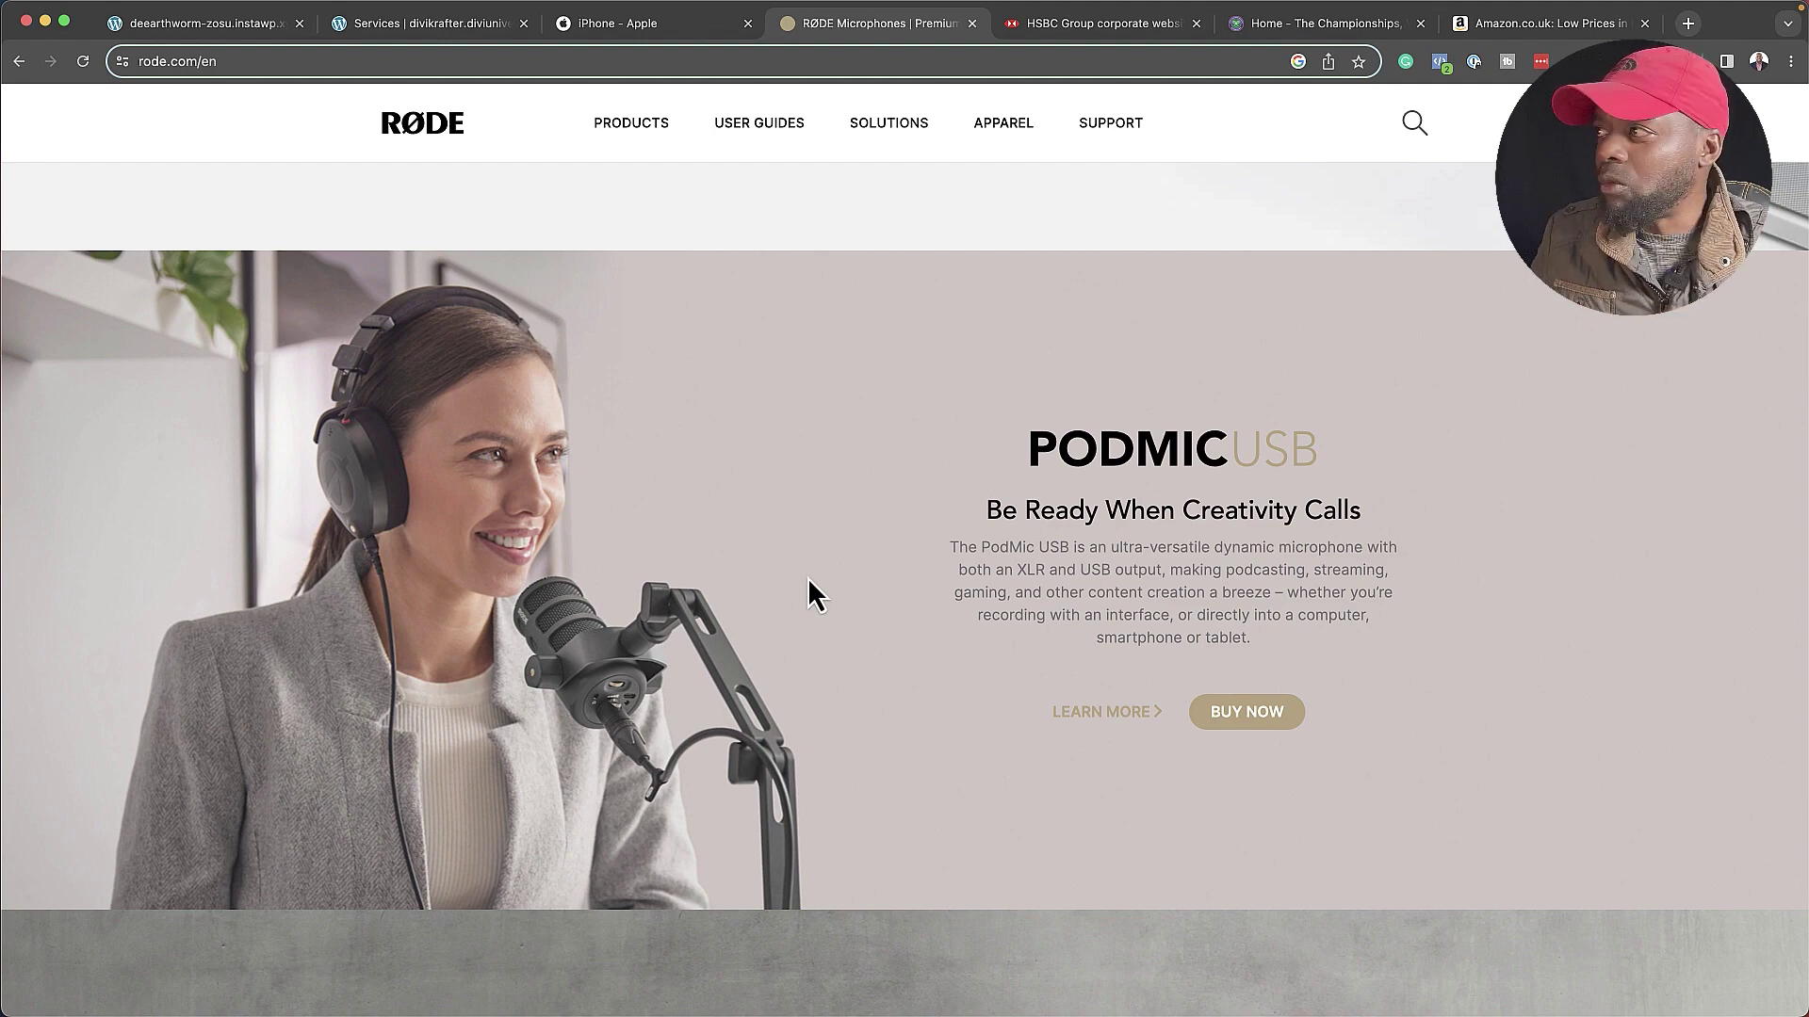
- Scroll HSBC's homepage down to its careers banner, then bring up the Wimbledon homepage
click(1123, 27)
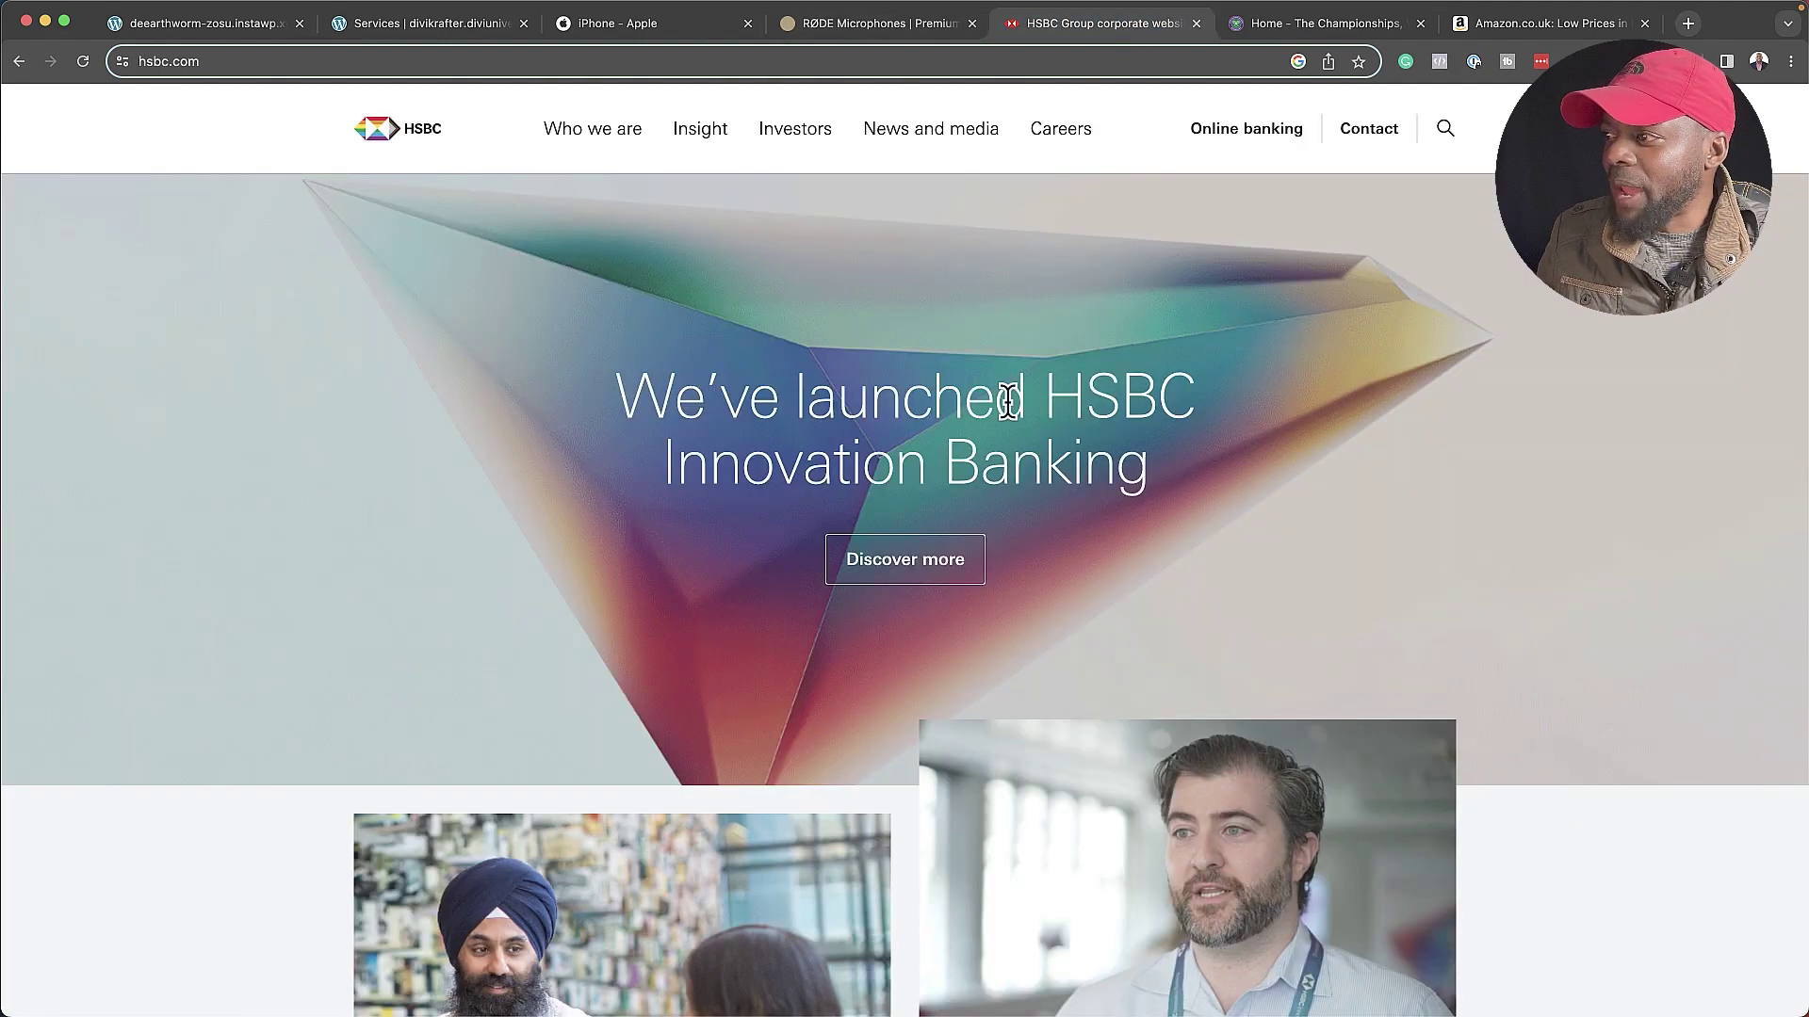
scroll(1098, 449, down, 7)
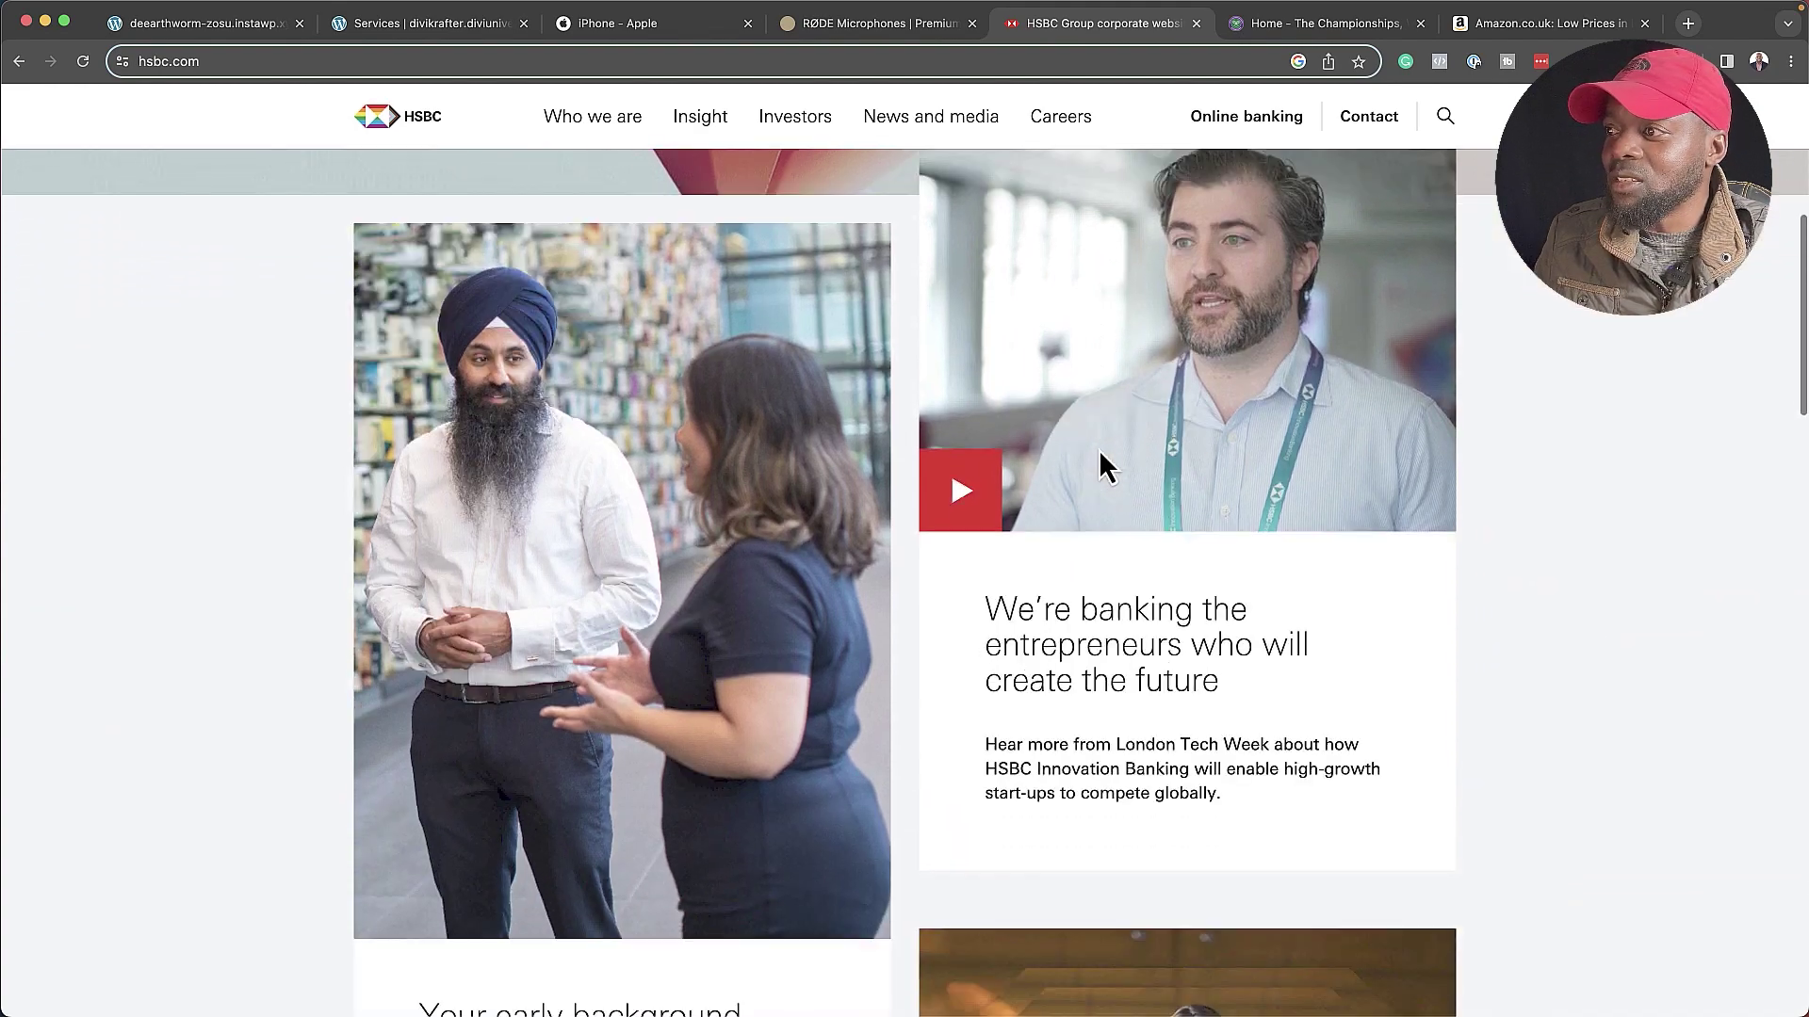
scroll(1099, 449, down, 12)
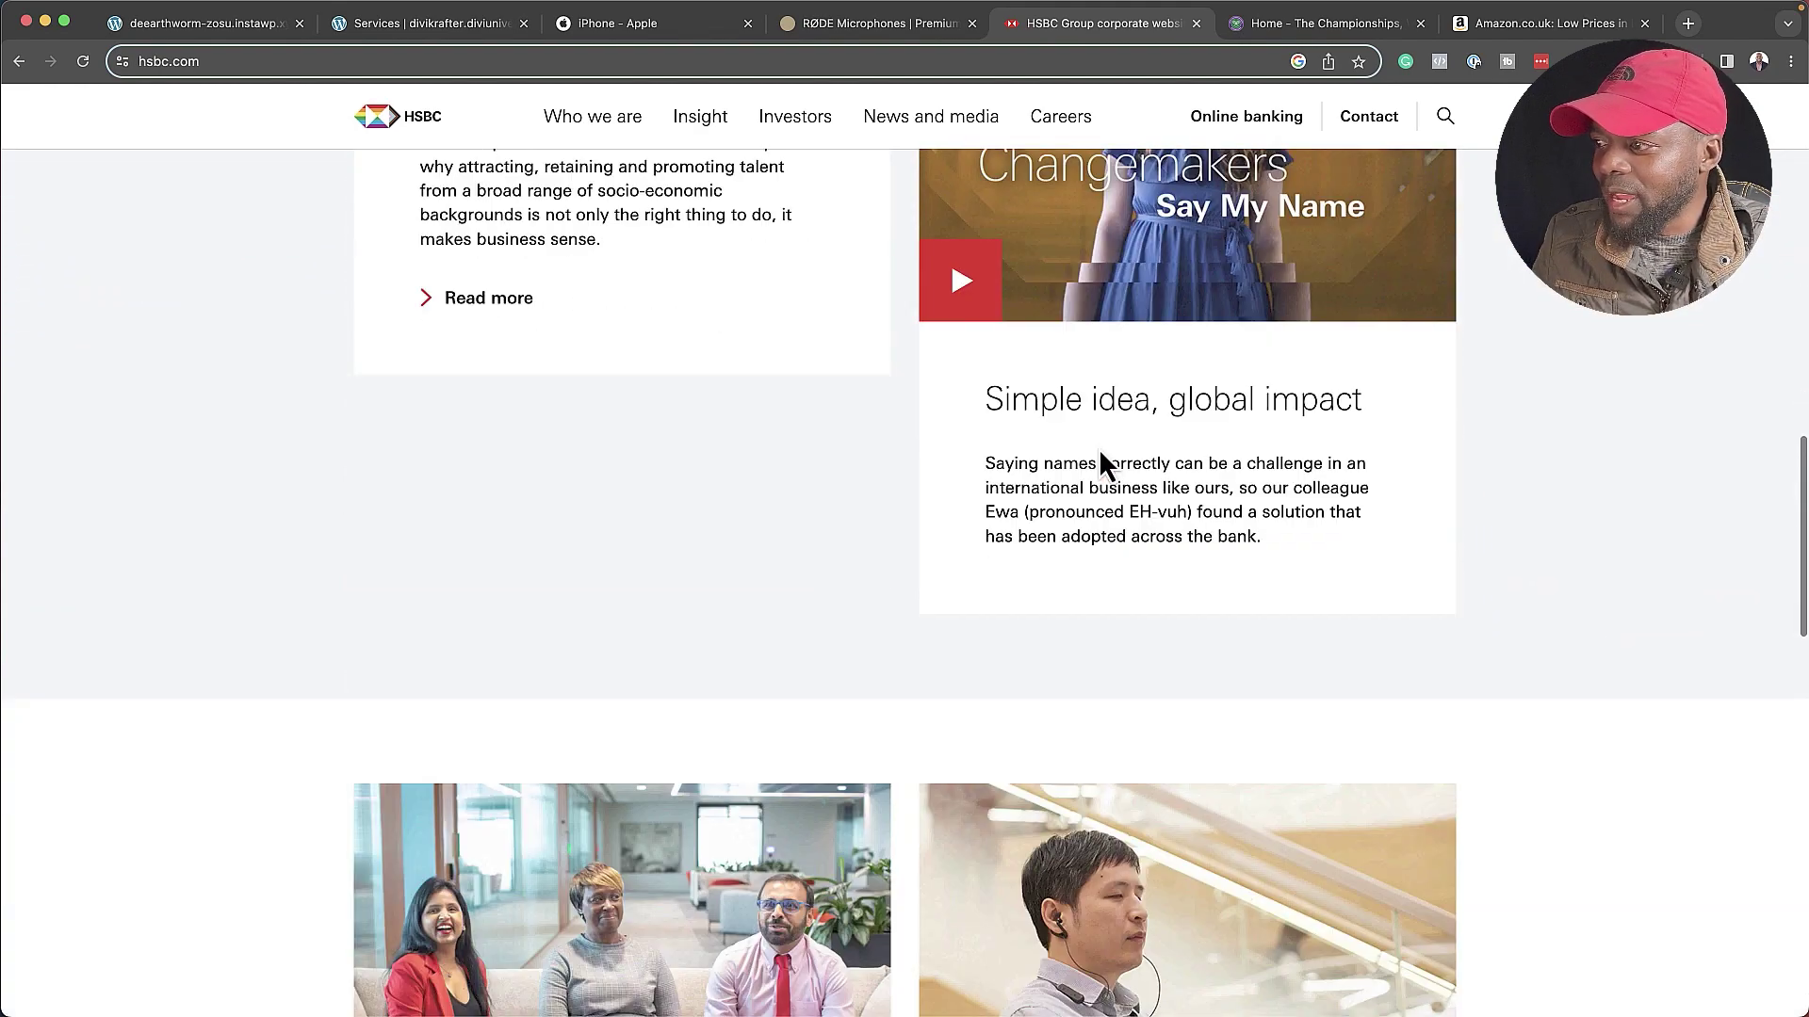
scroll(1098, 449, down, 2)
scroll(755, 659, down, 7)
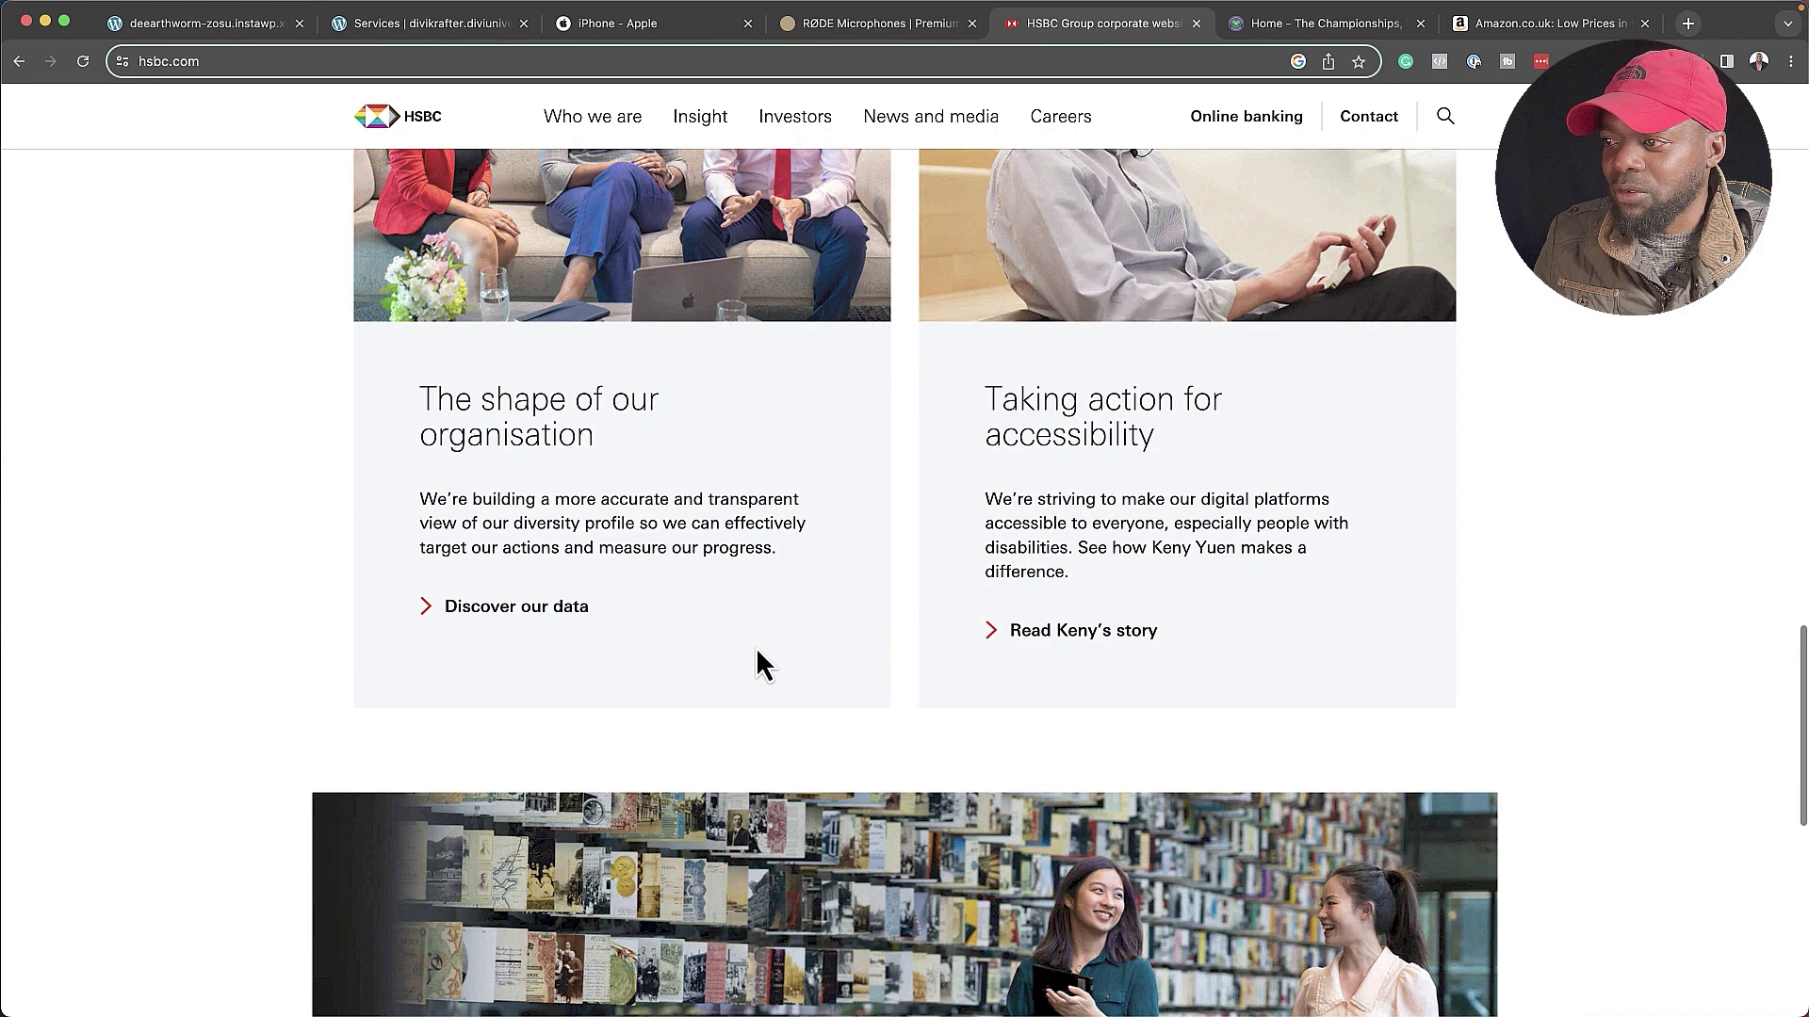
scroll(756, 650, down, 1)
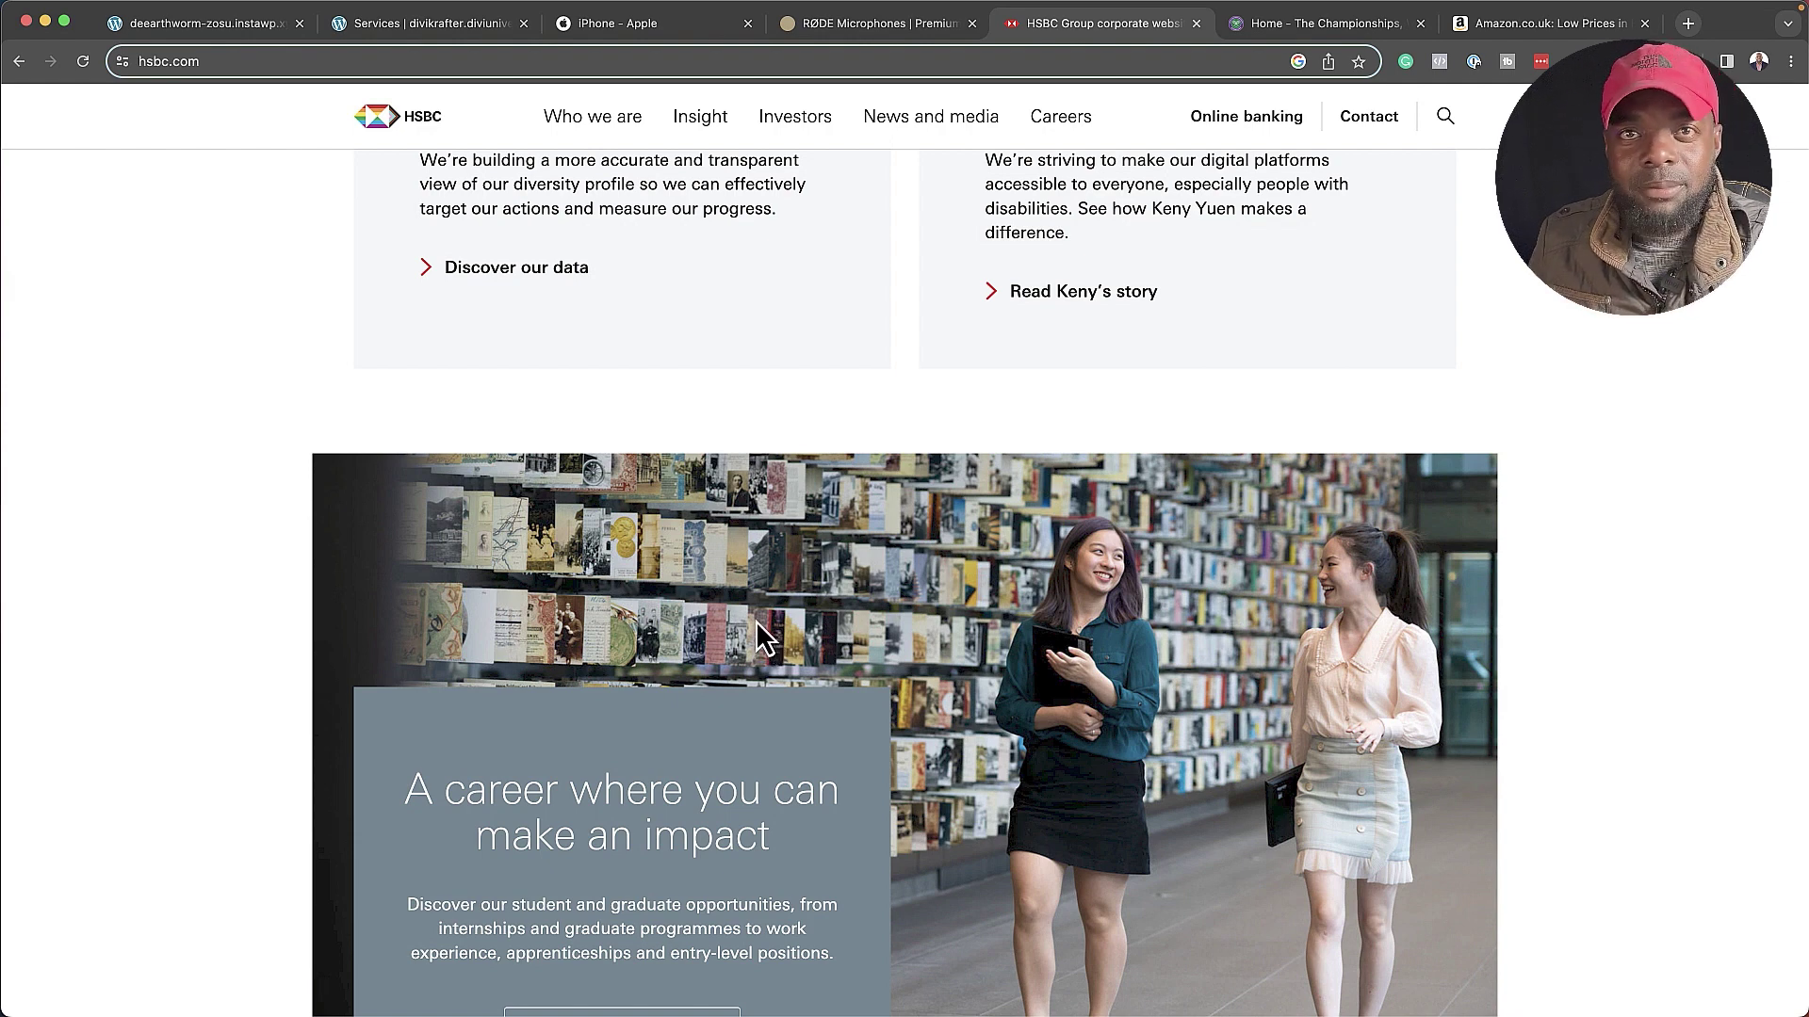
scroll(837, 658, up, 1)
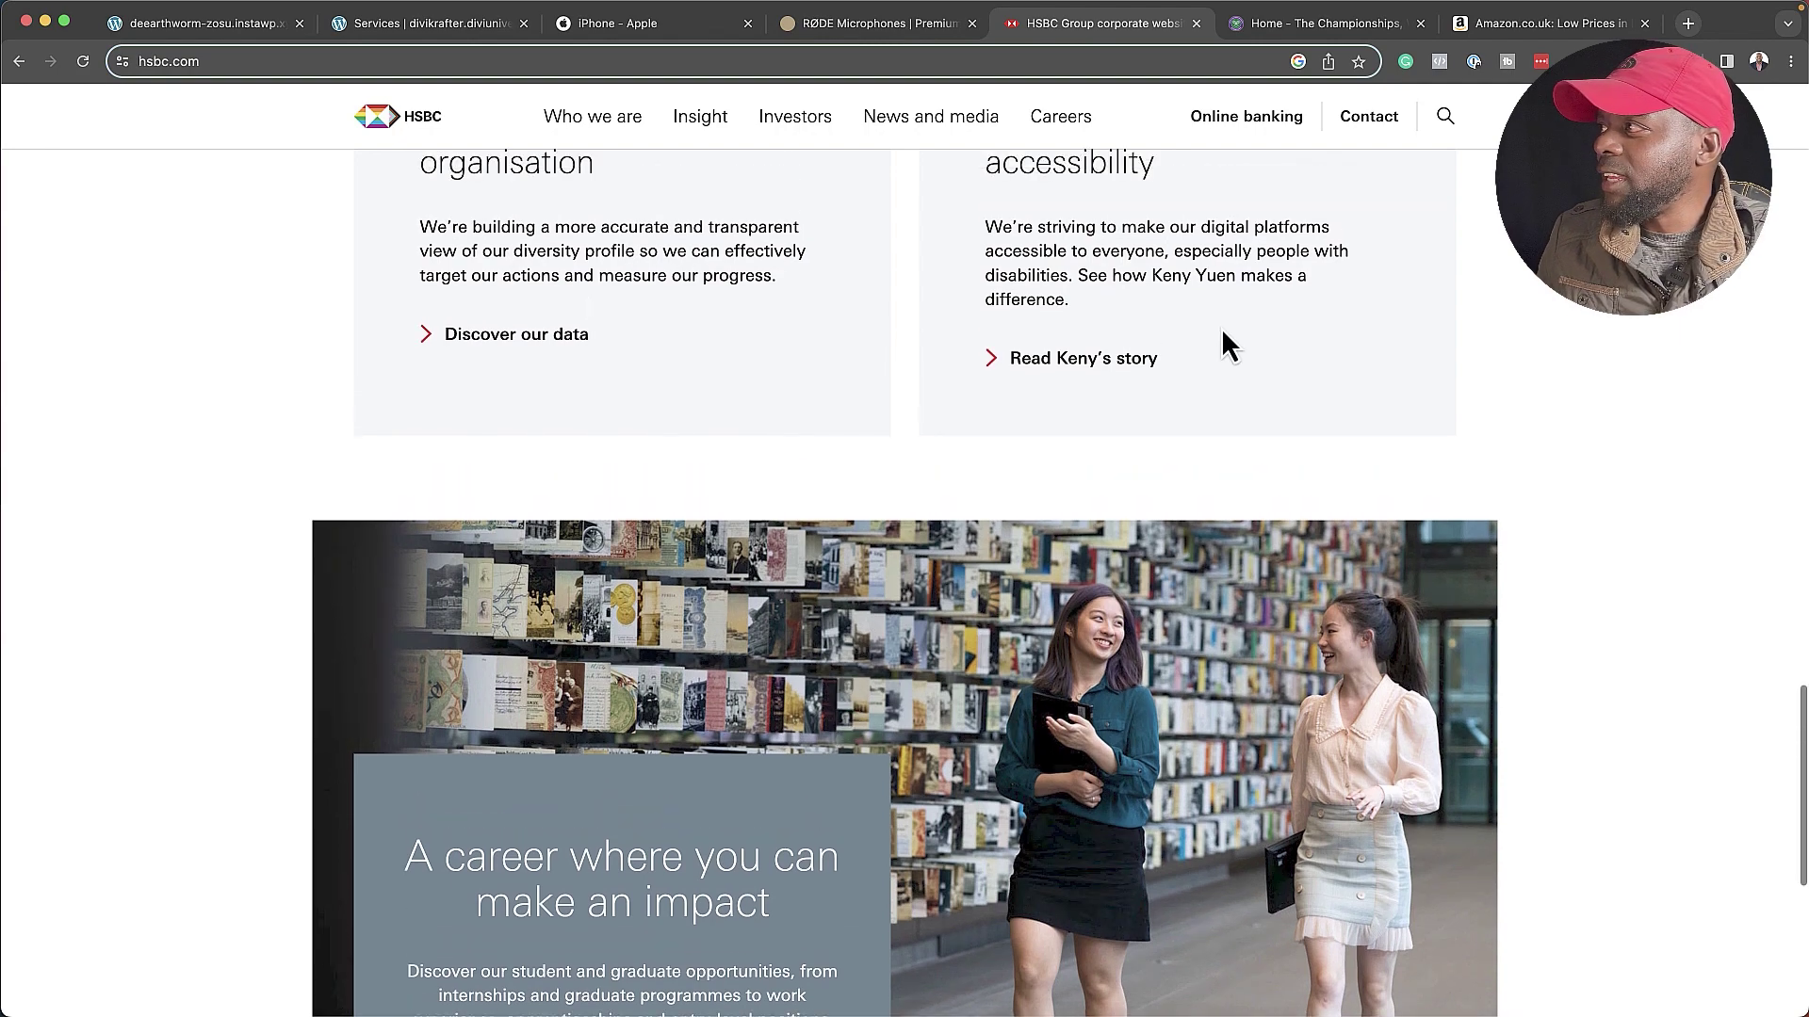
click(1263, 27)
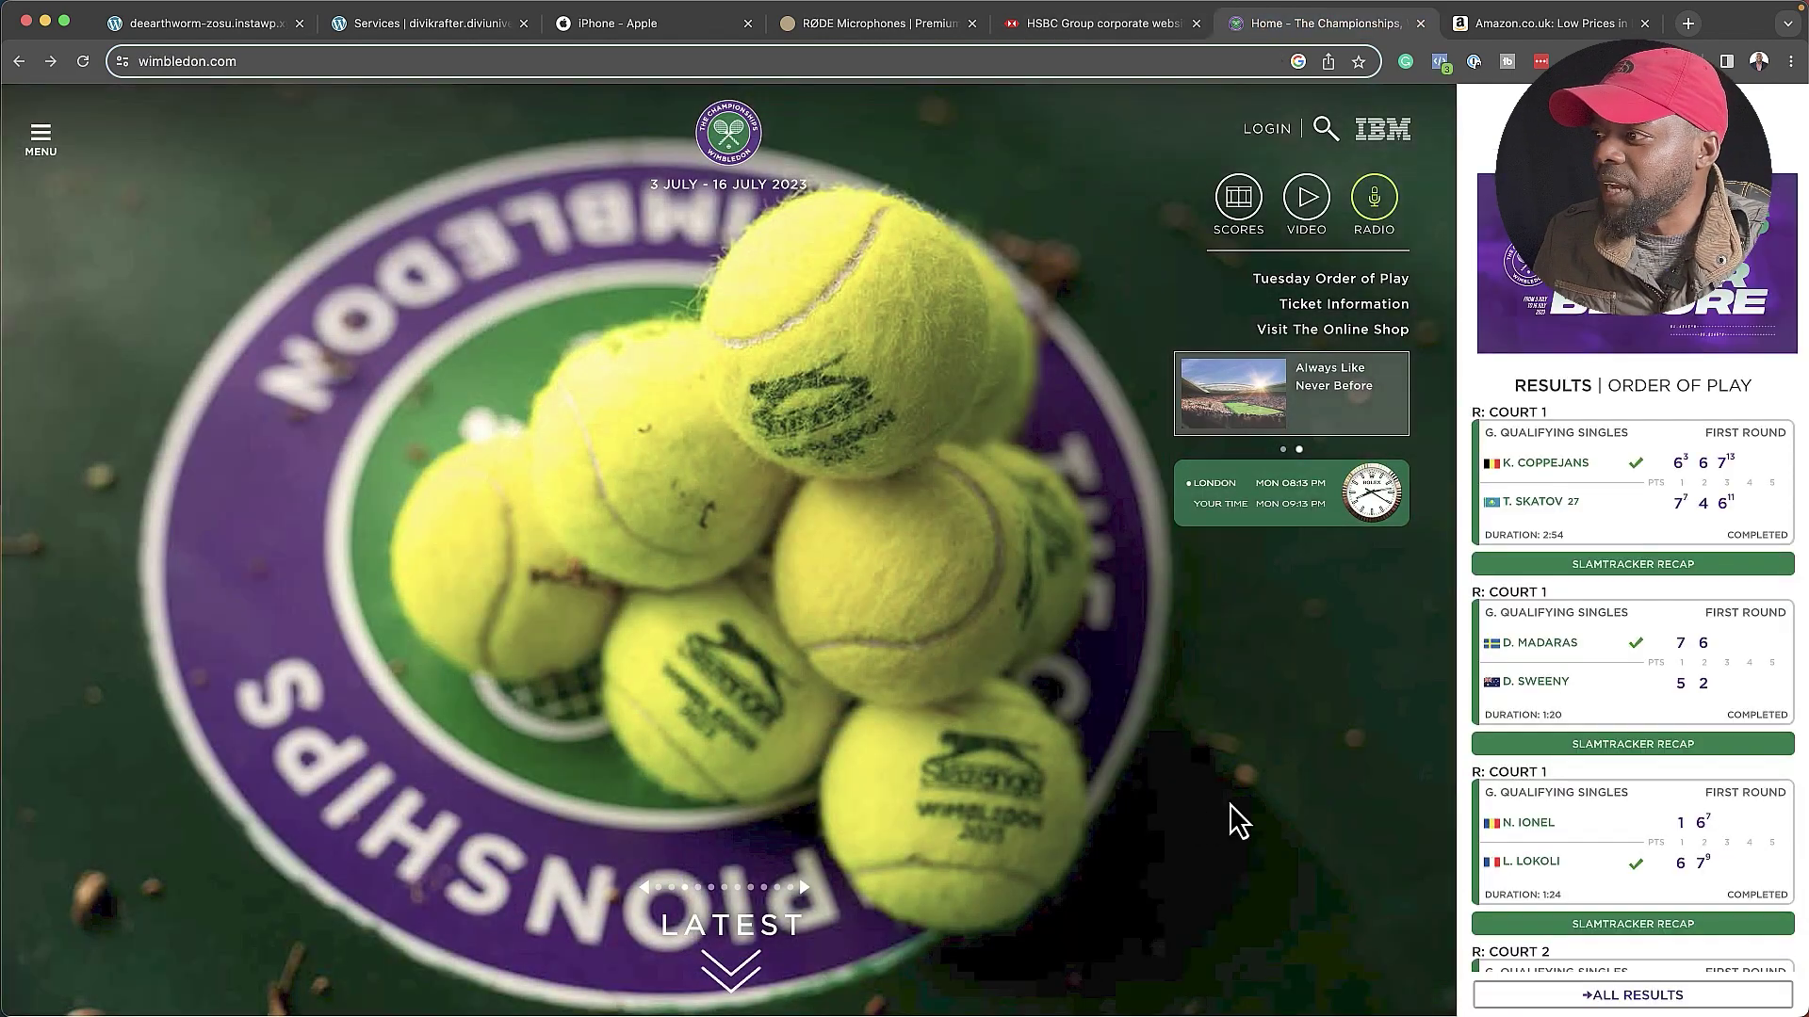
- Browse the Wimbledon news down to the Ladies' Qualifying Singles draw story, then return to the Divi Krafter Services tab
scroll(1230, 790, down, 1)
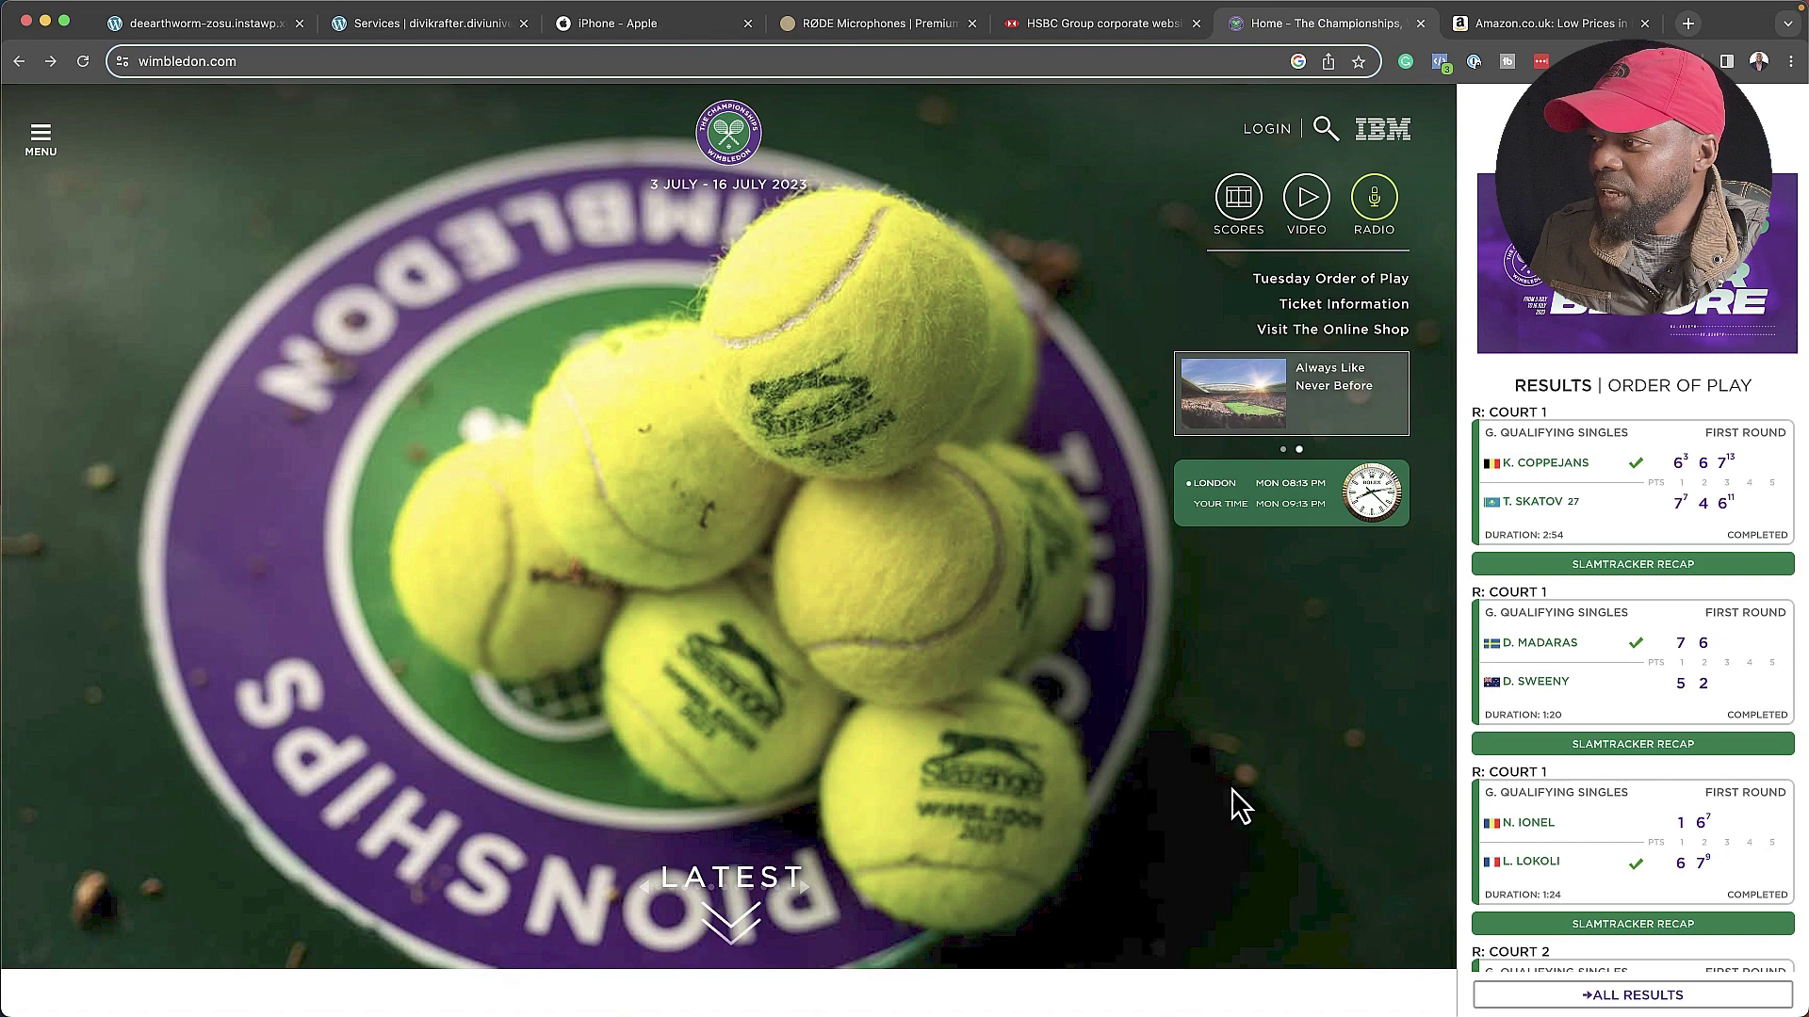
scroll(1230, 789, up, 1)
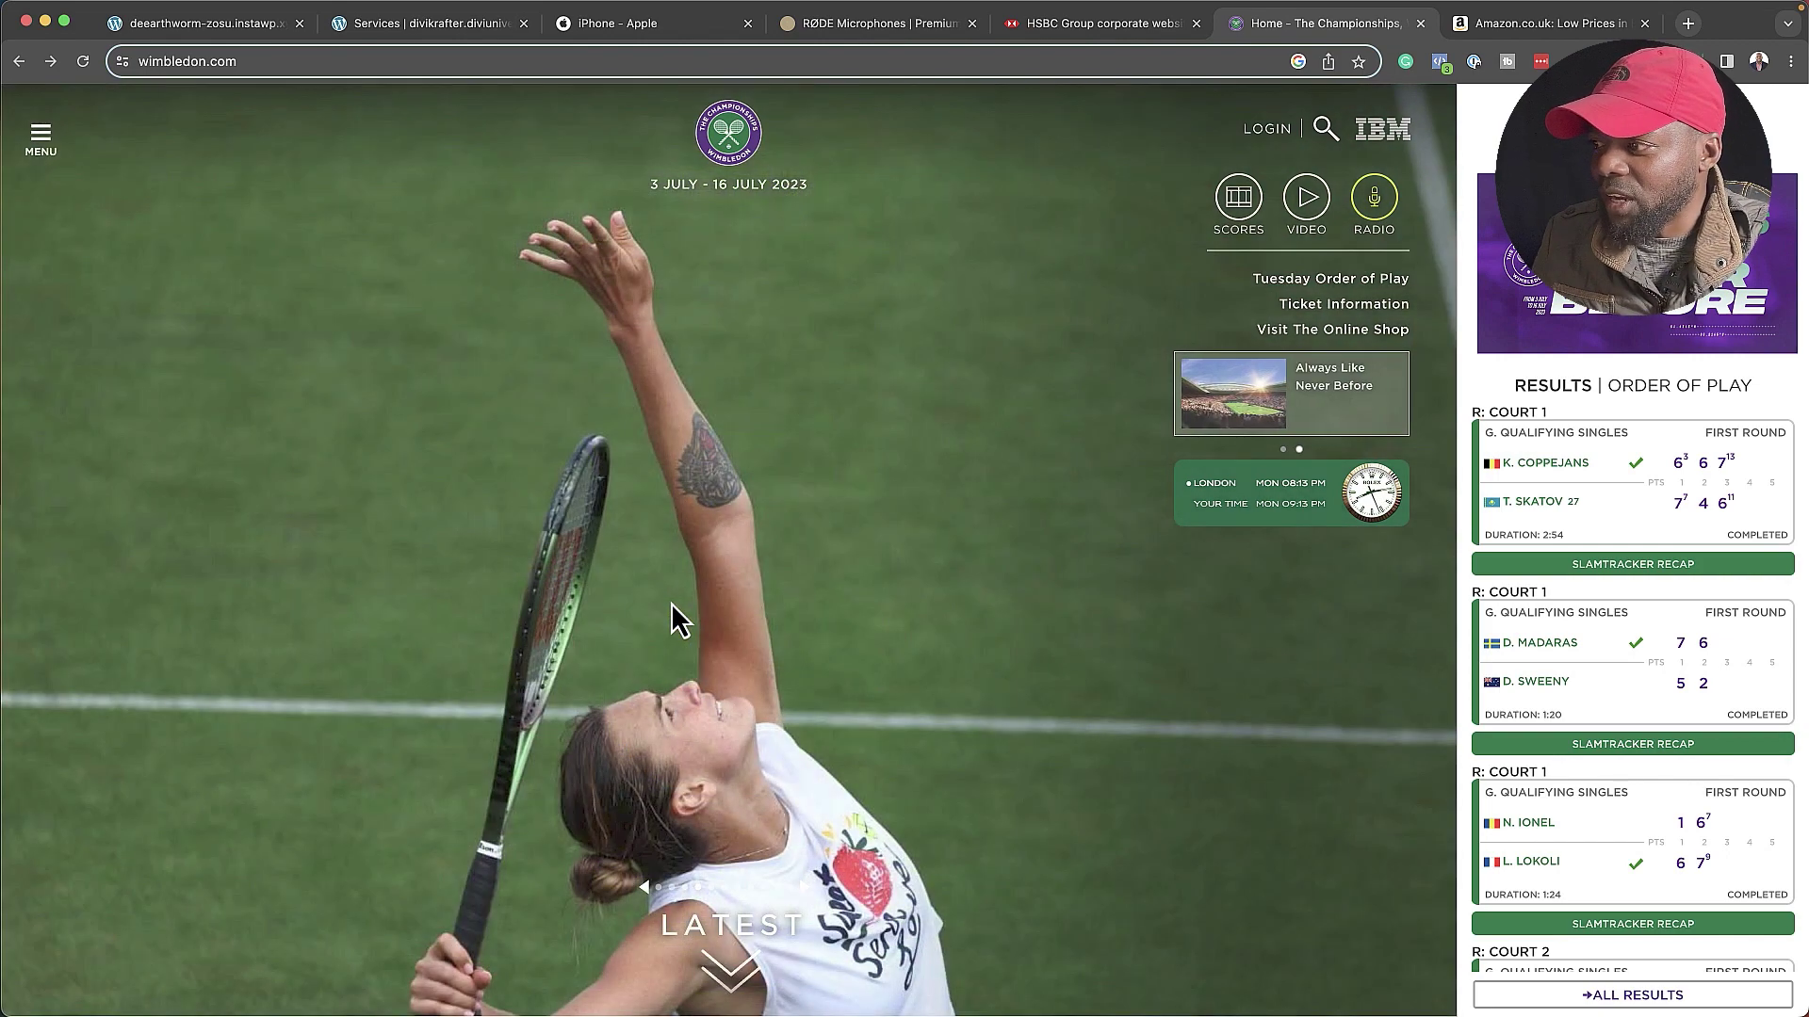
scroll(961, 631, down, 4)
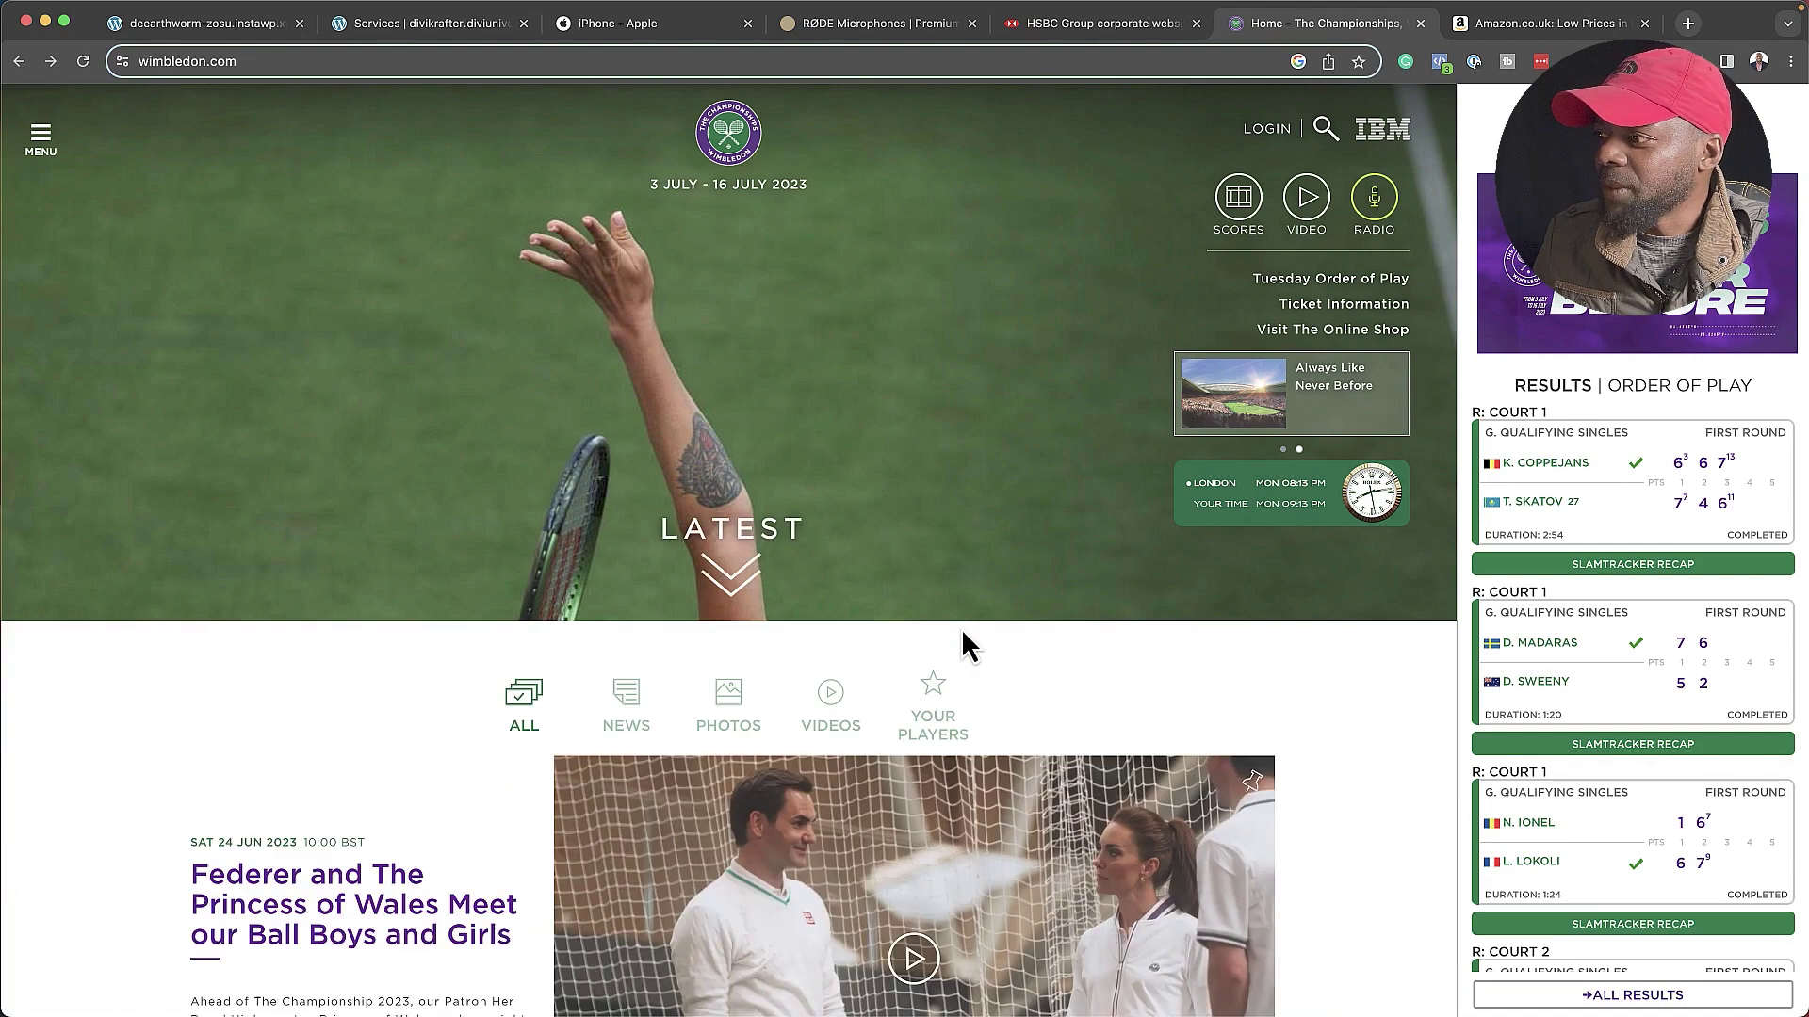
scroll(961, 630, down, 5)
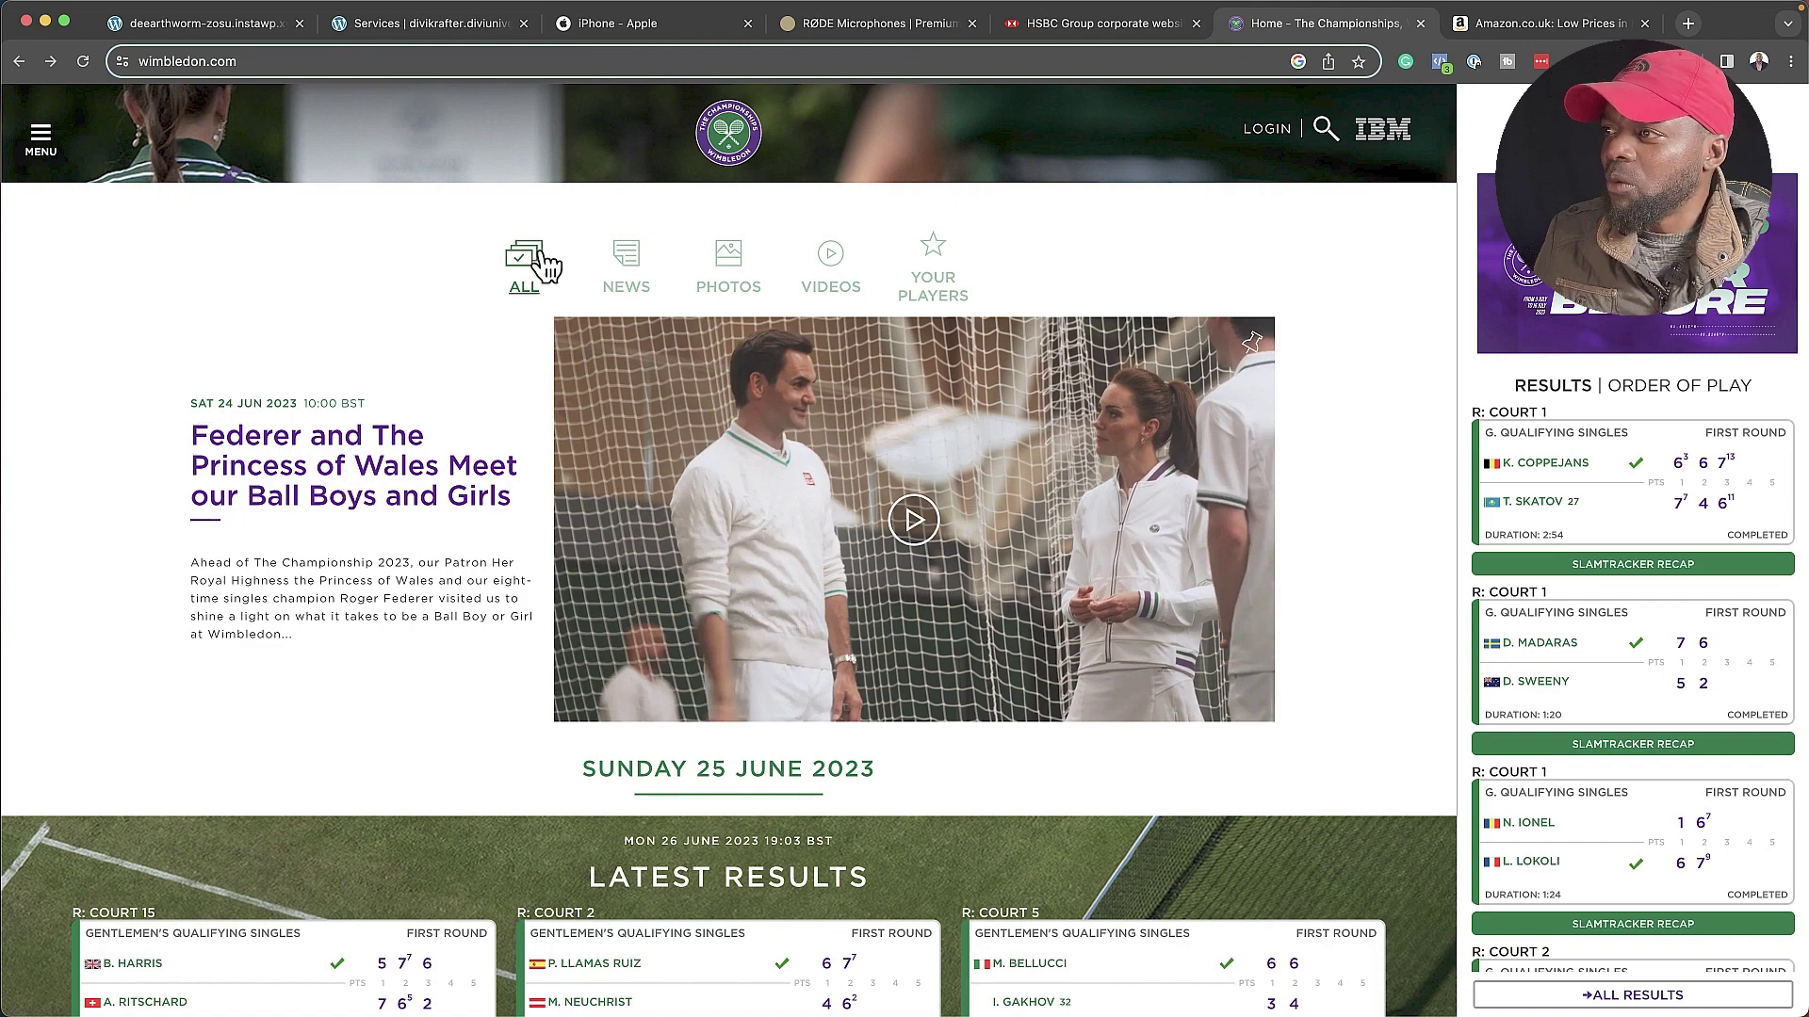
scroll(1245, 833, down, 2)
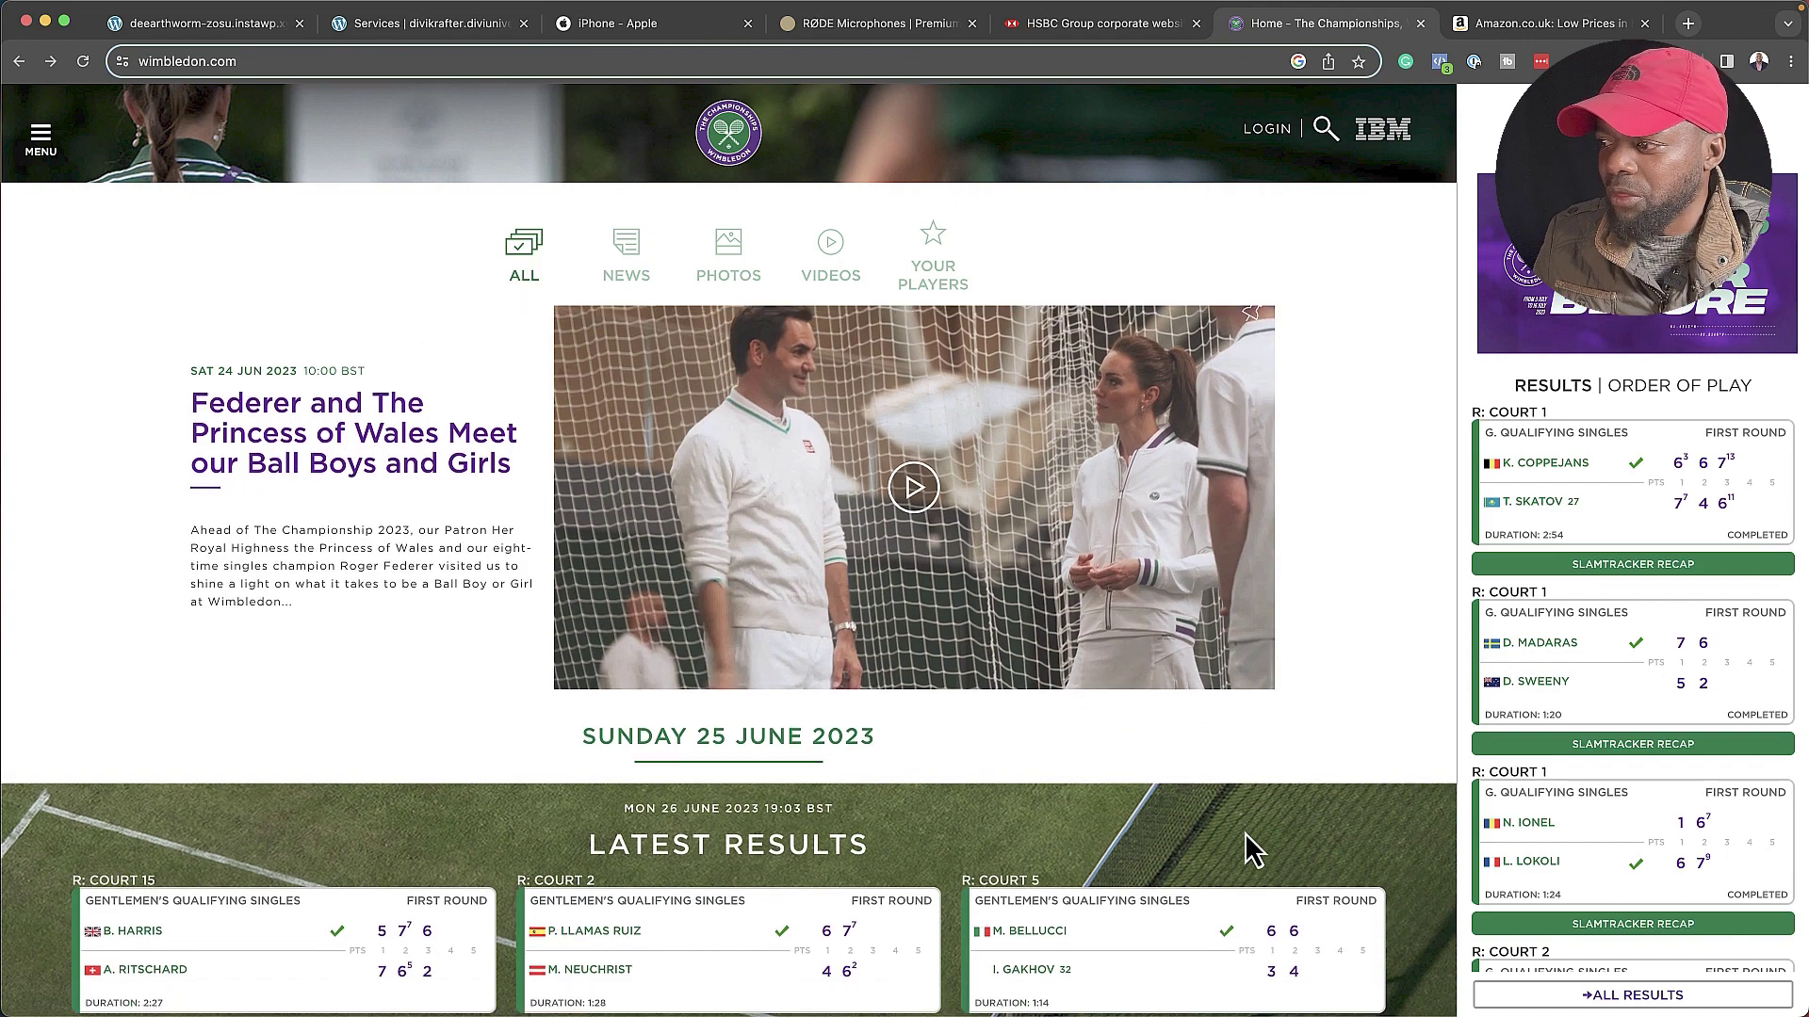
scroll(1246, 832, down, 8)
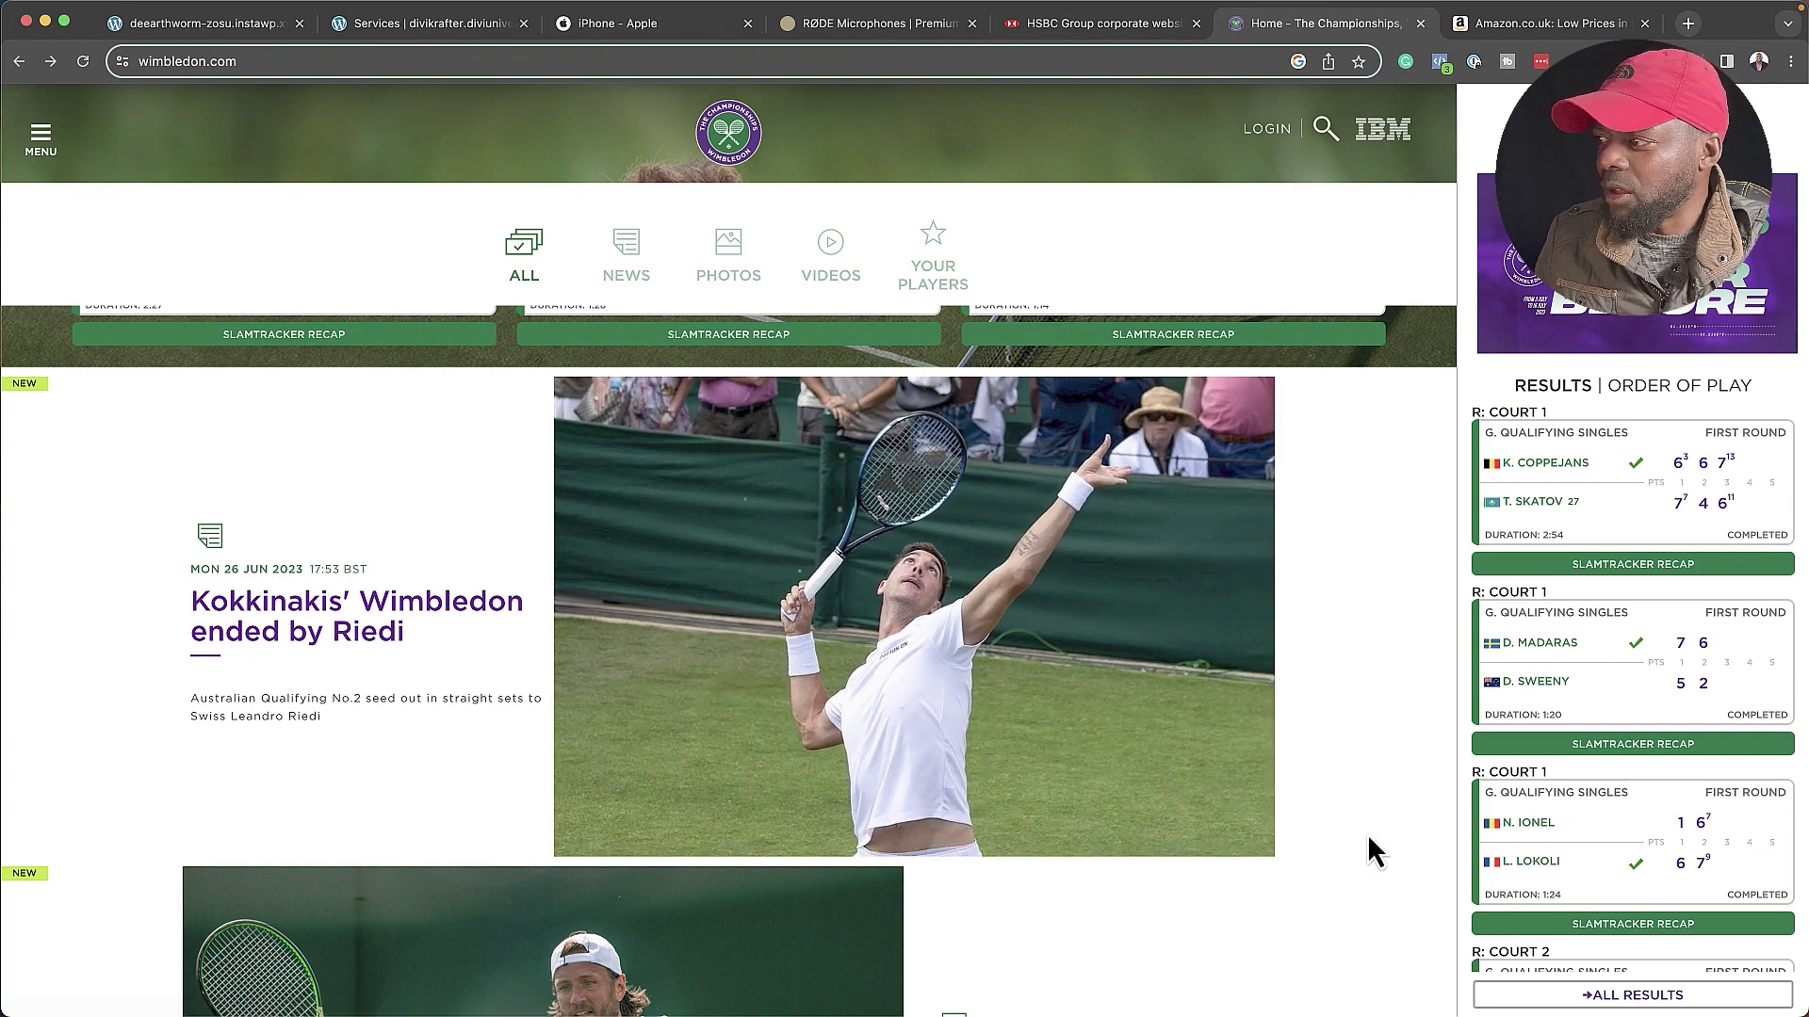
scroll(1366, 834, down, 14)
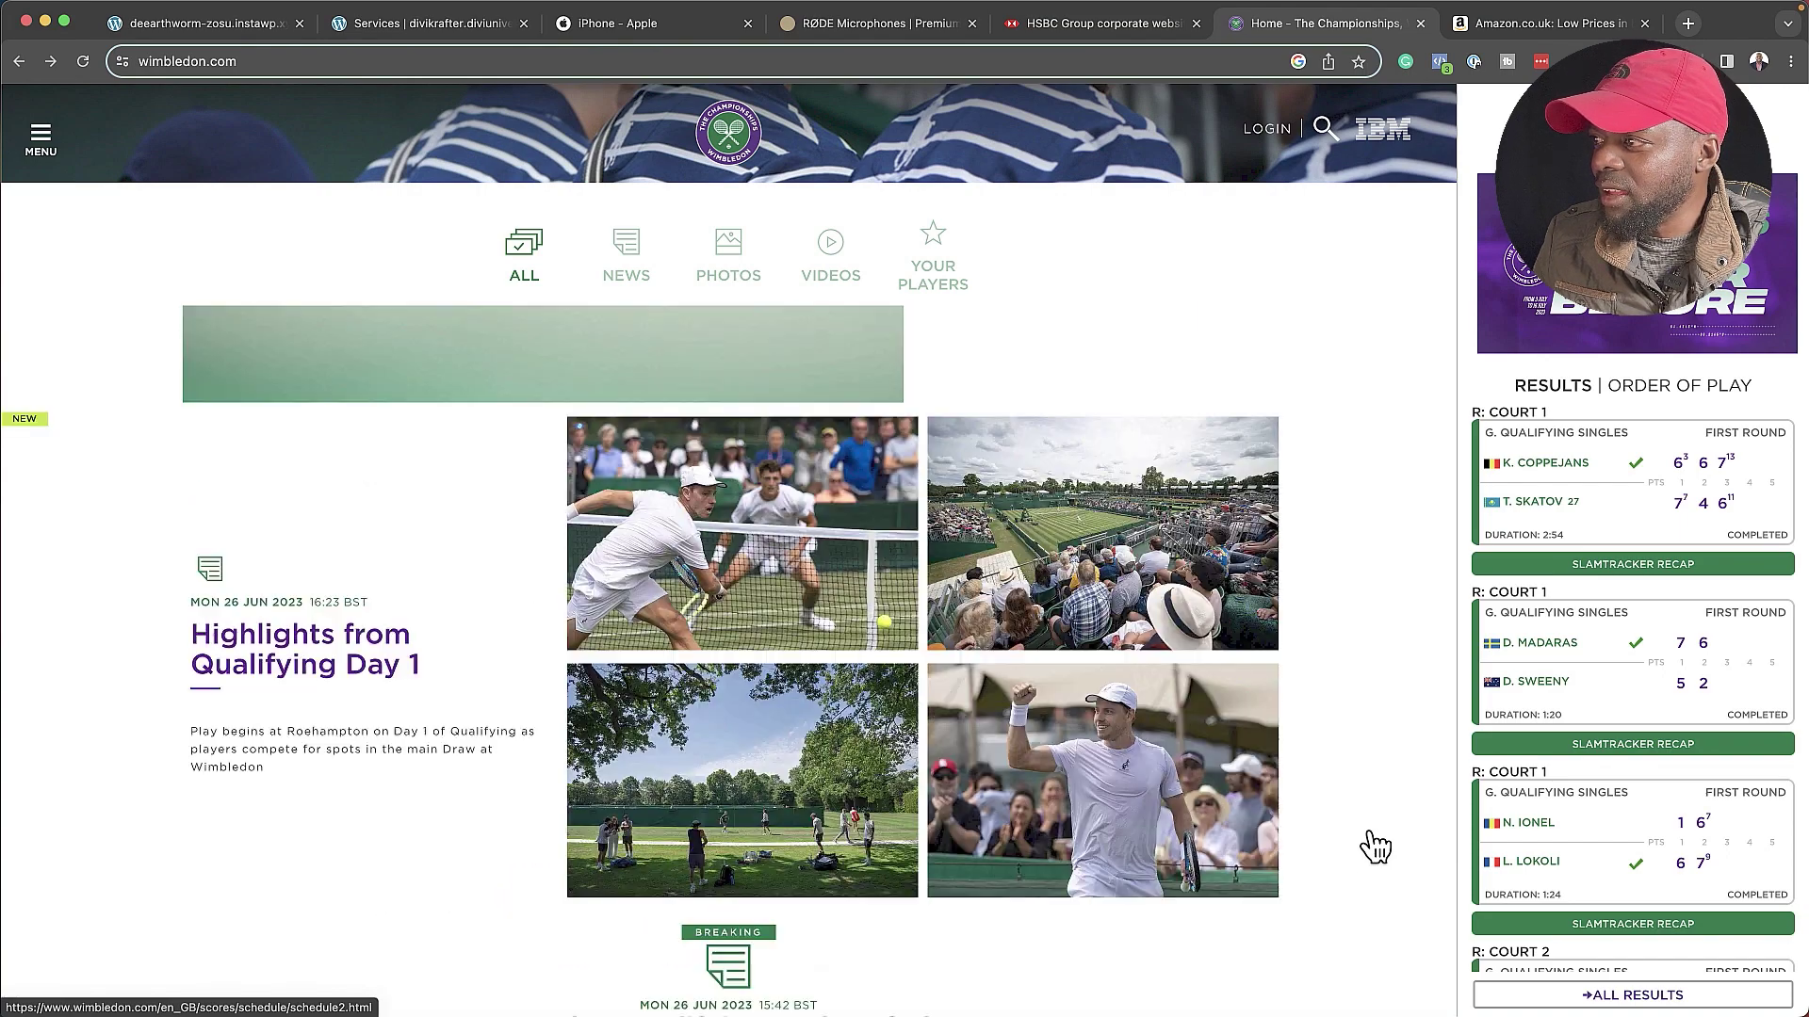
scroll(170, 799, down, 10)
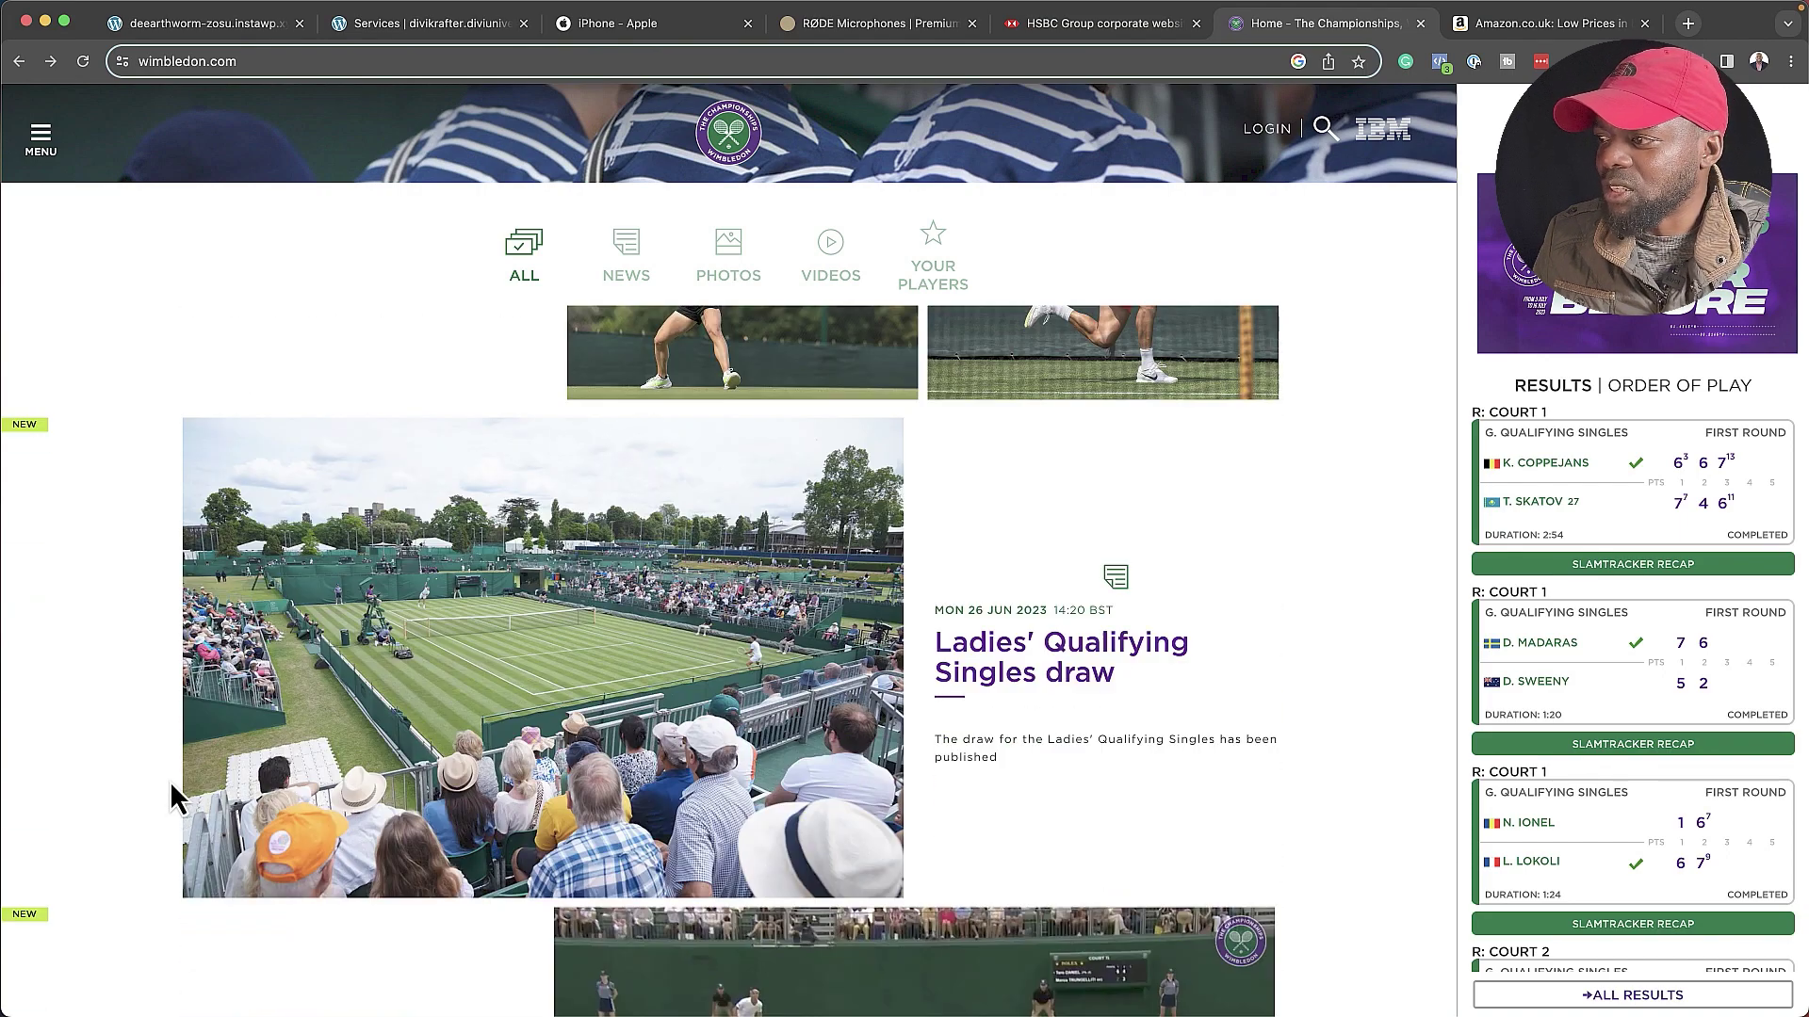
key(super+2)
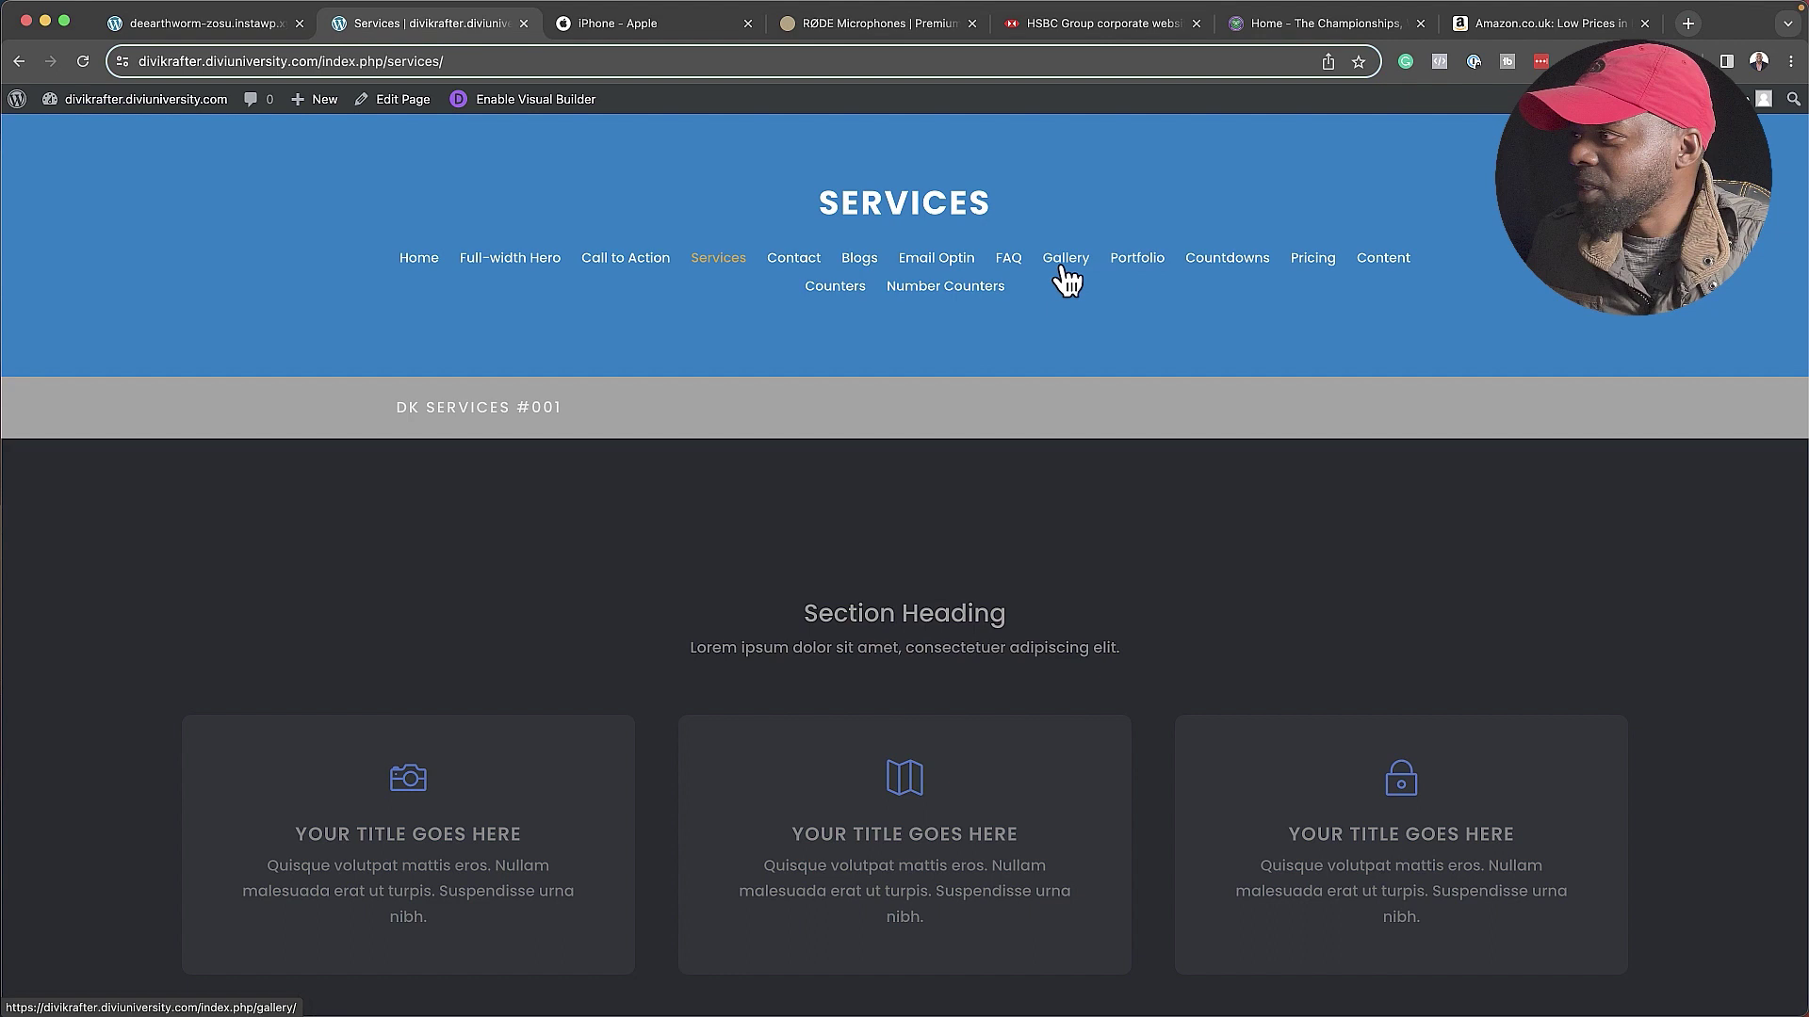
- View the demo's Content page down to the OUR STORY section with its video and progress bars
click(1402, 260)
scroll(211, 478, down, 4)
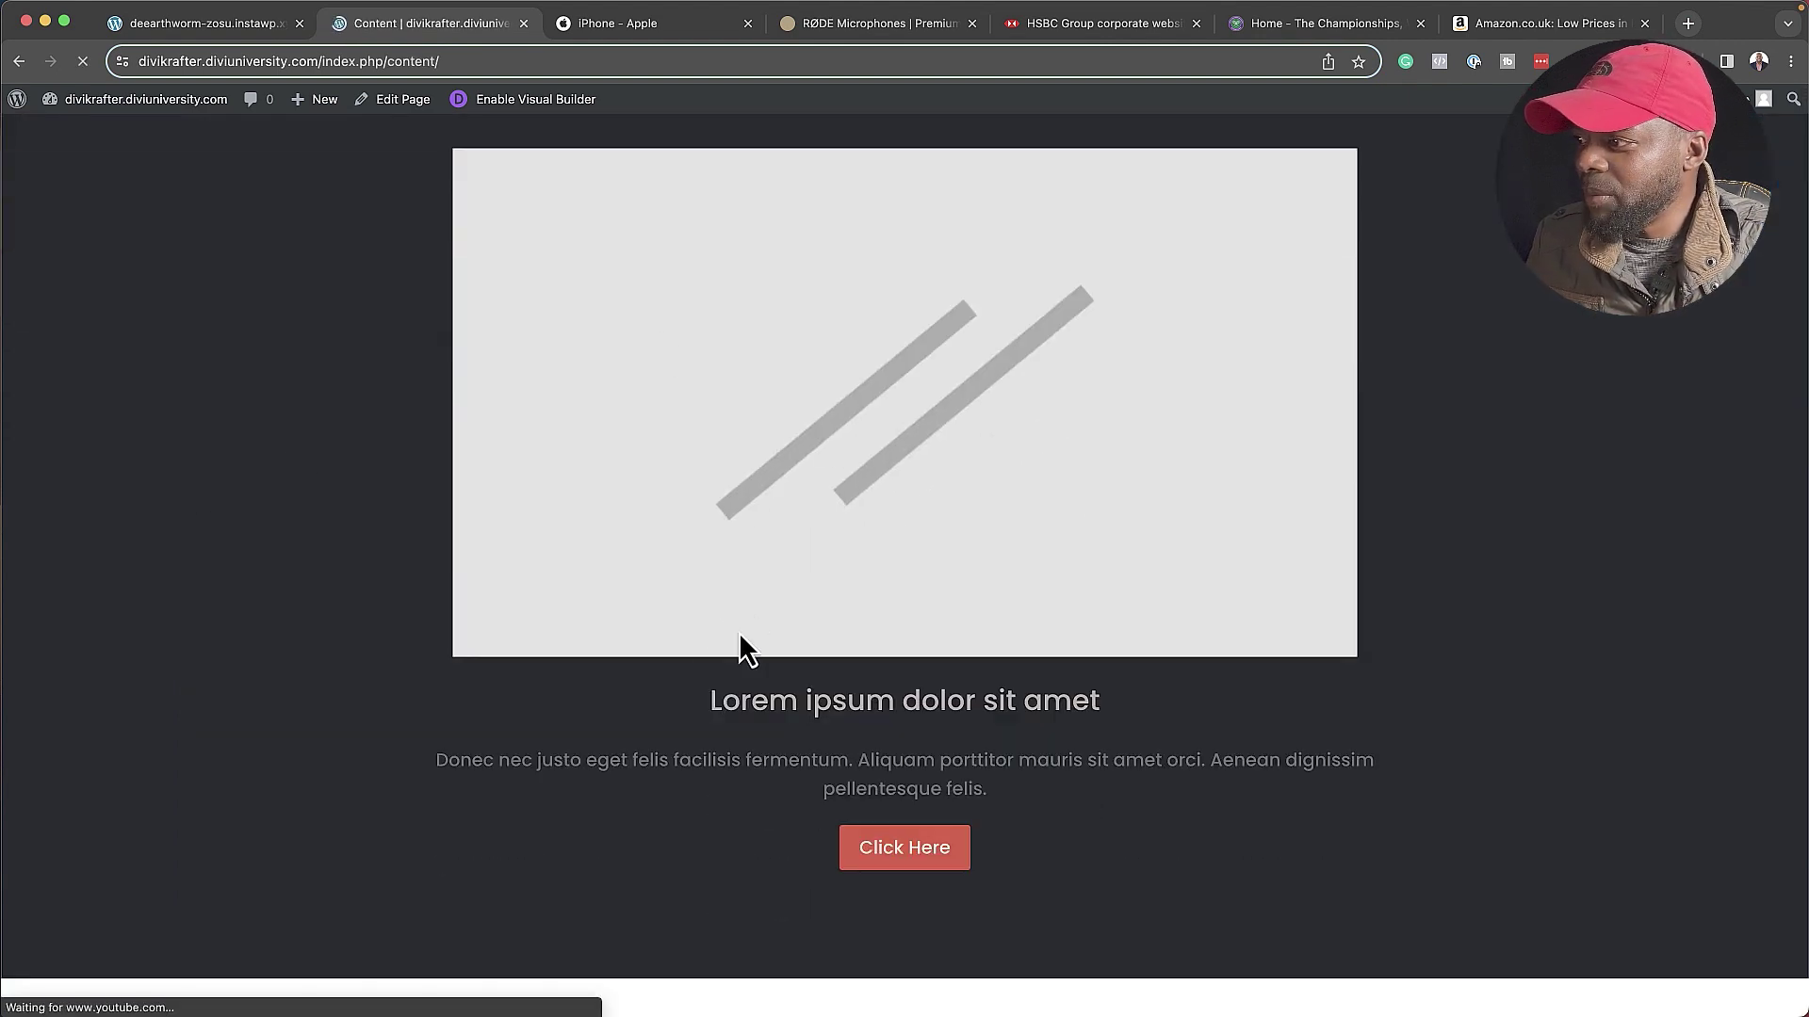
scroll(1111, 876, down, 5)
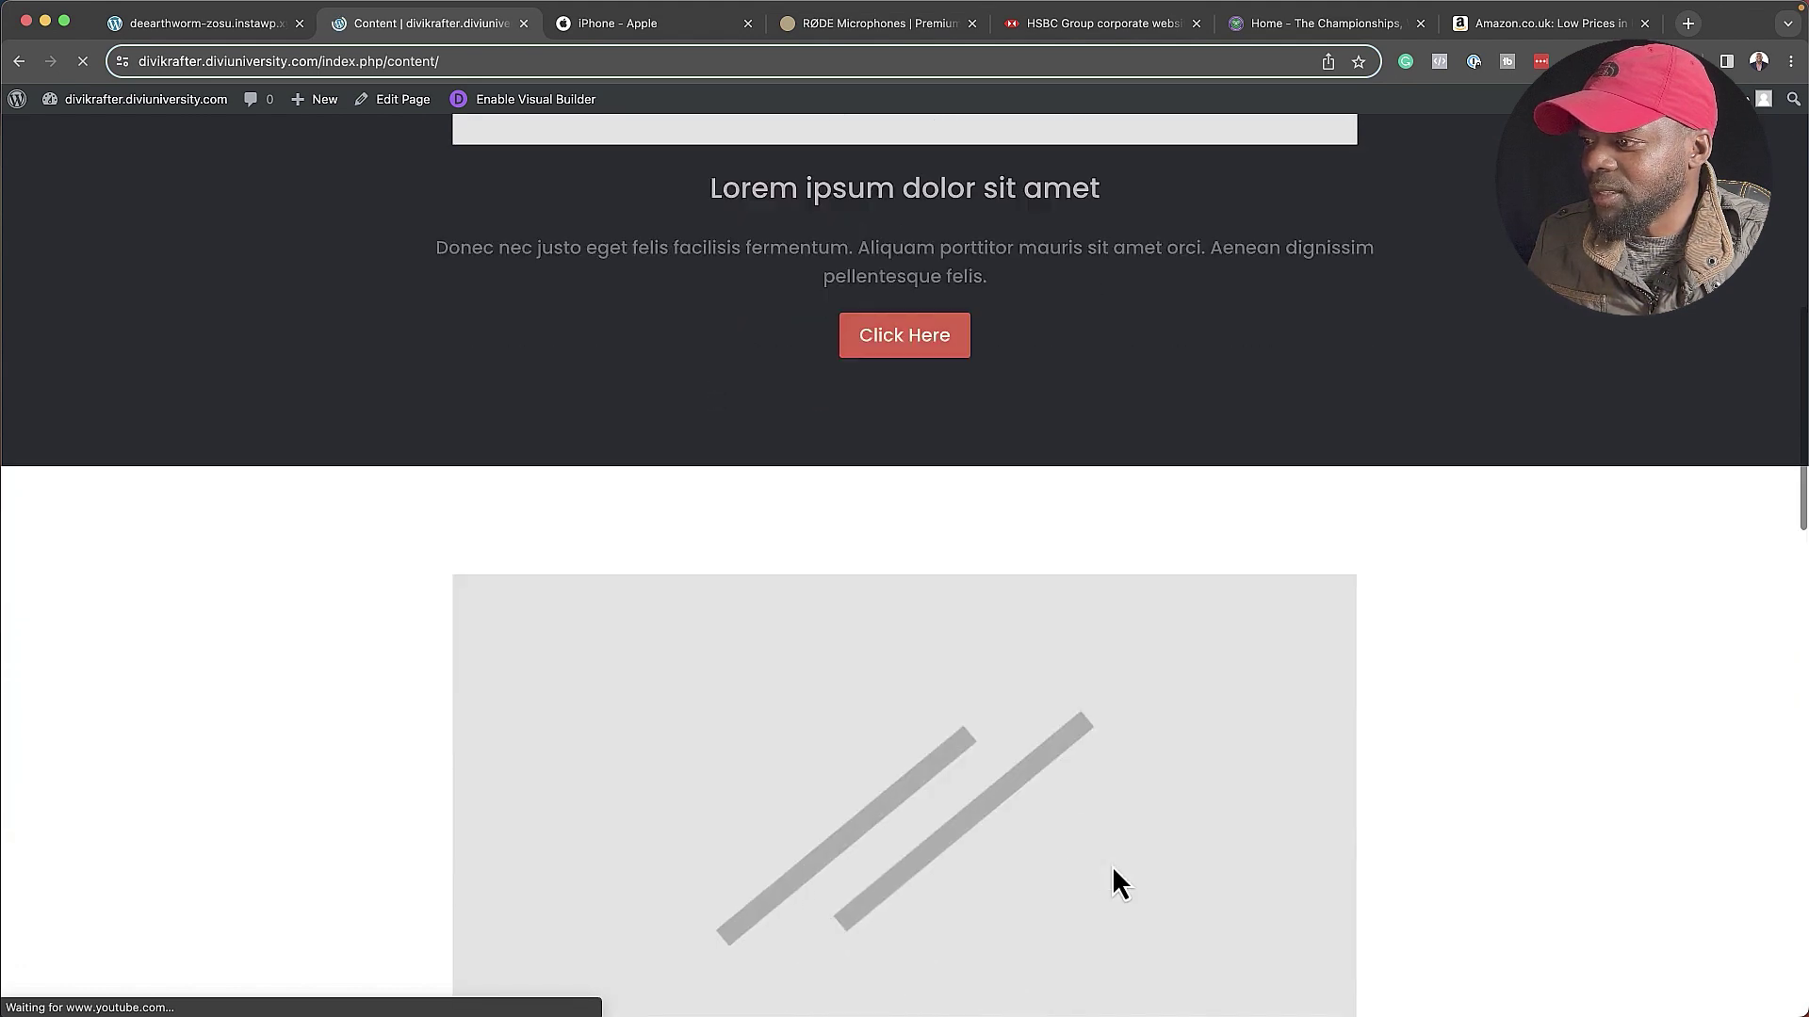
scroll(1112, 880, down, 11)
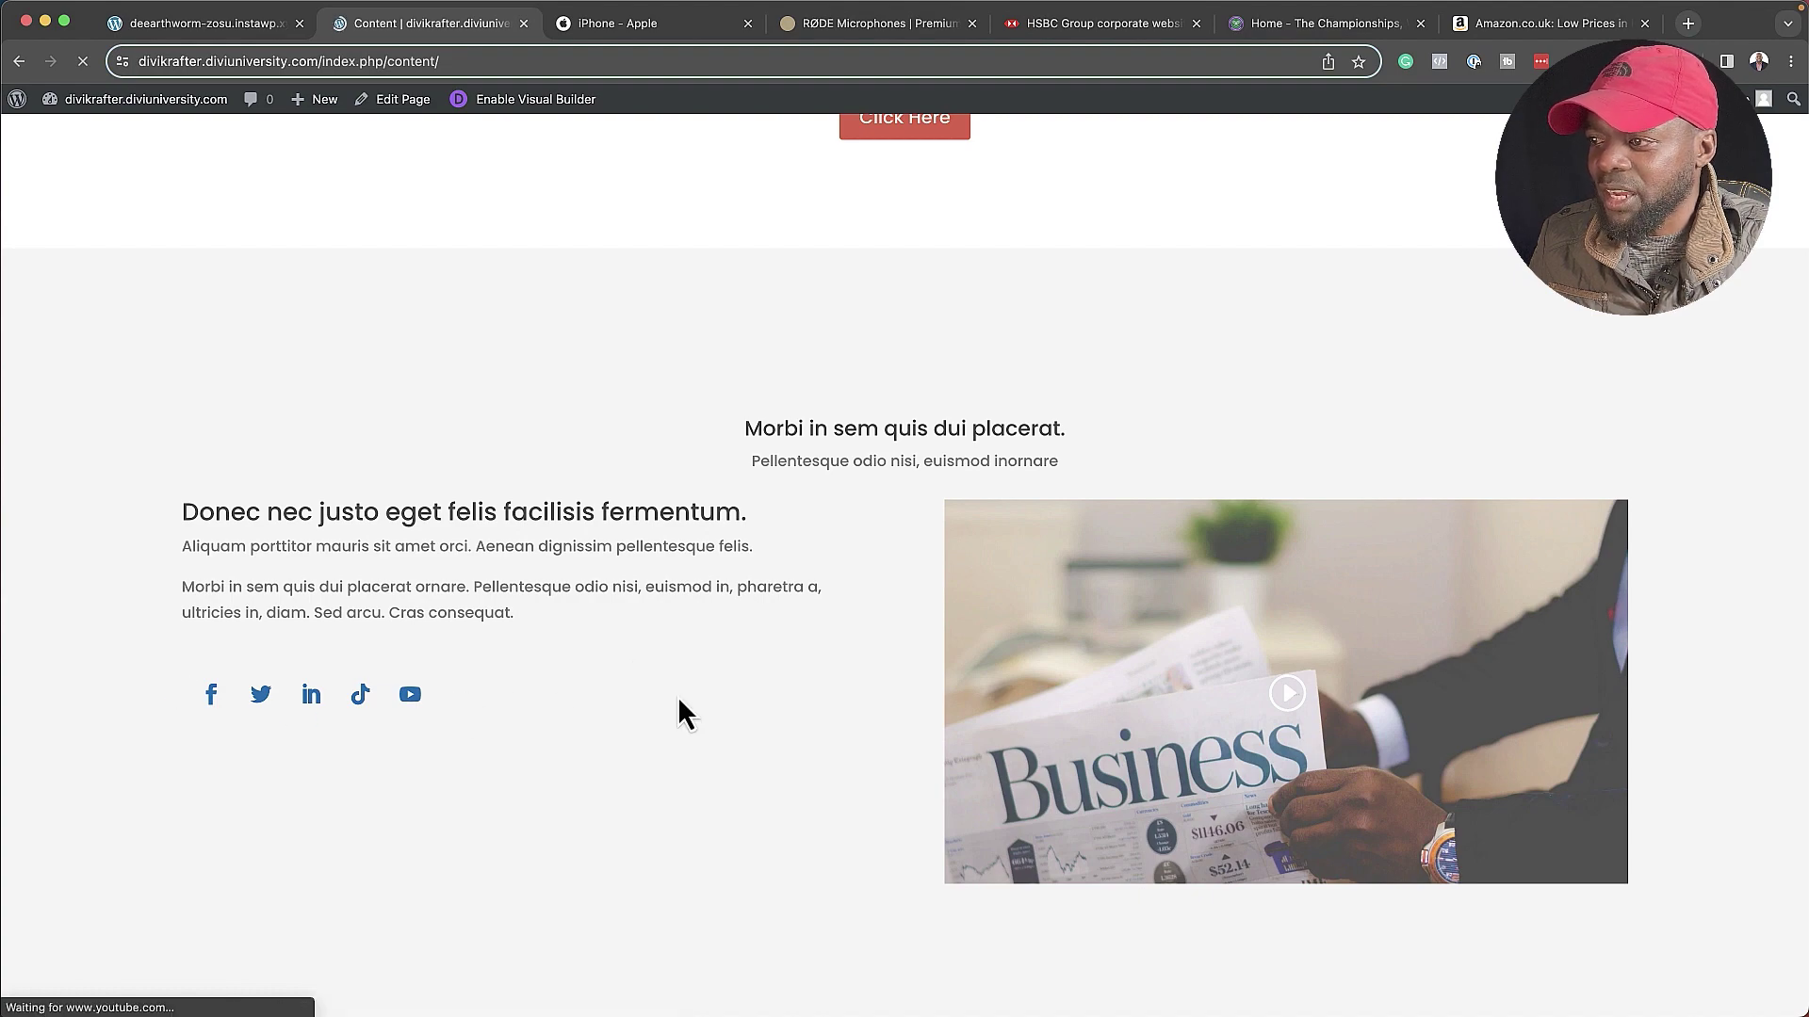
scroll(678, 698, down, 8)
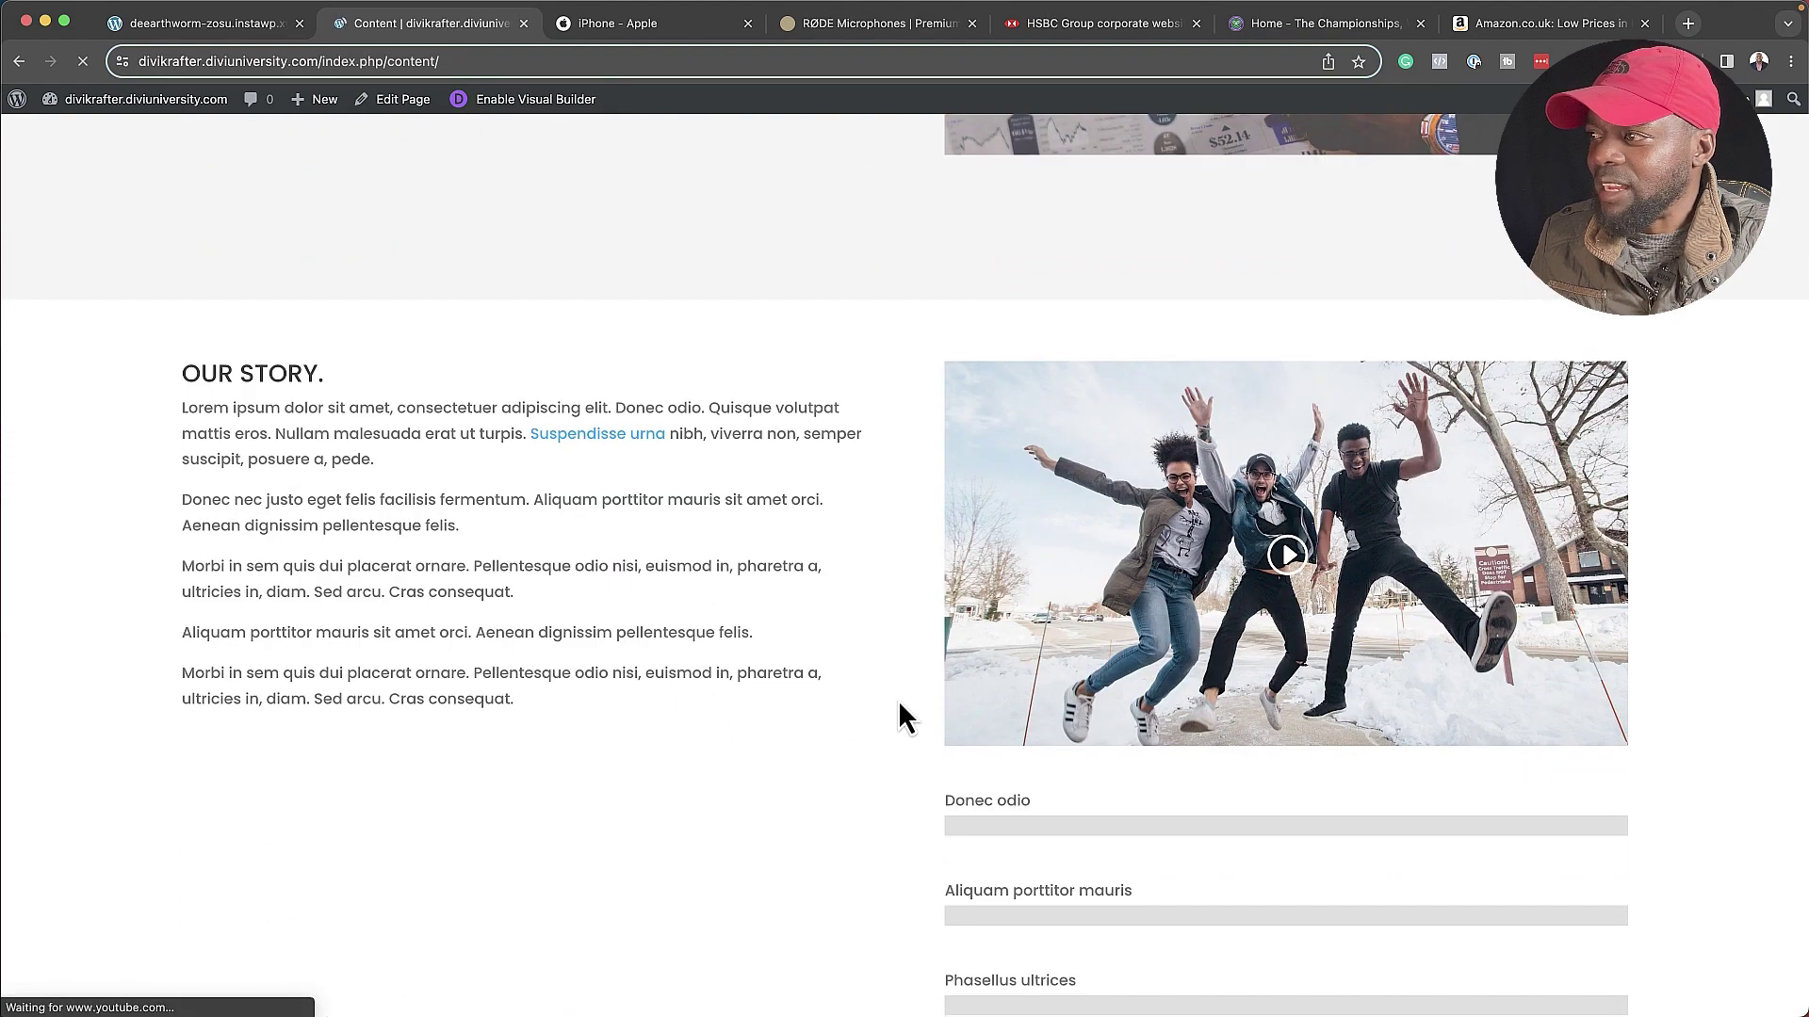
scroll(886, 707, down, 2)
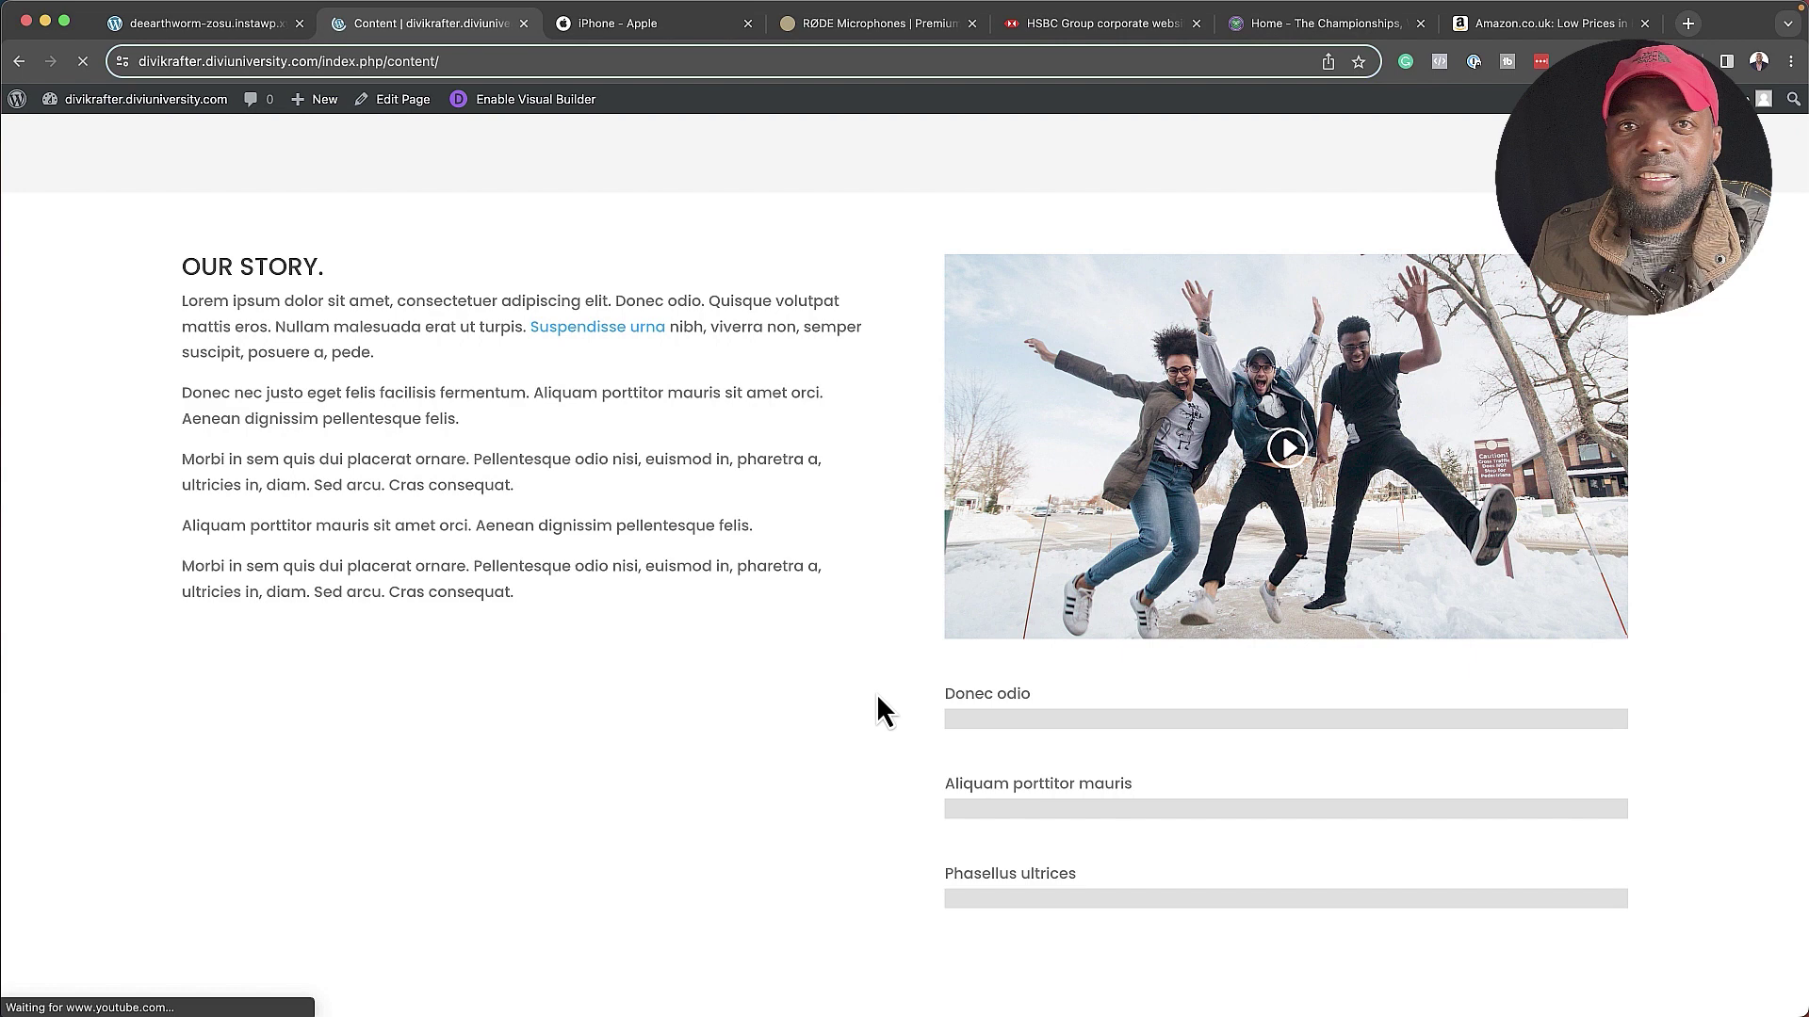